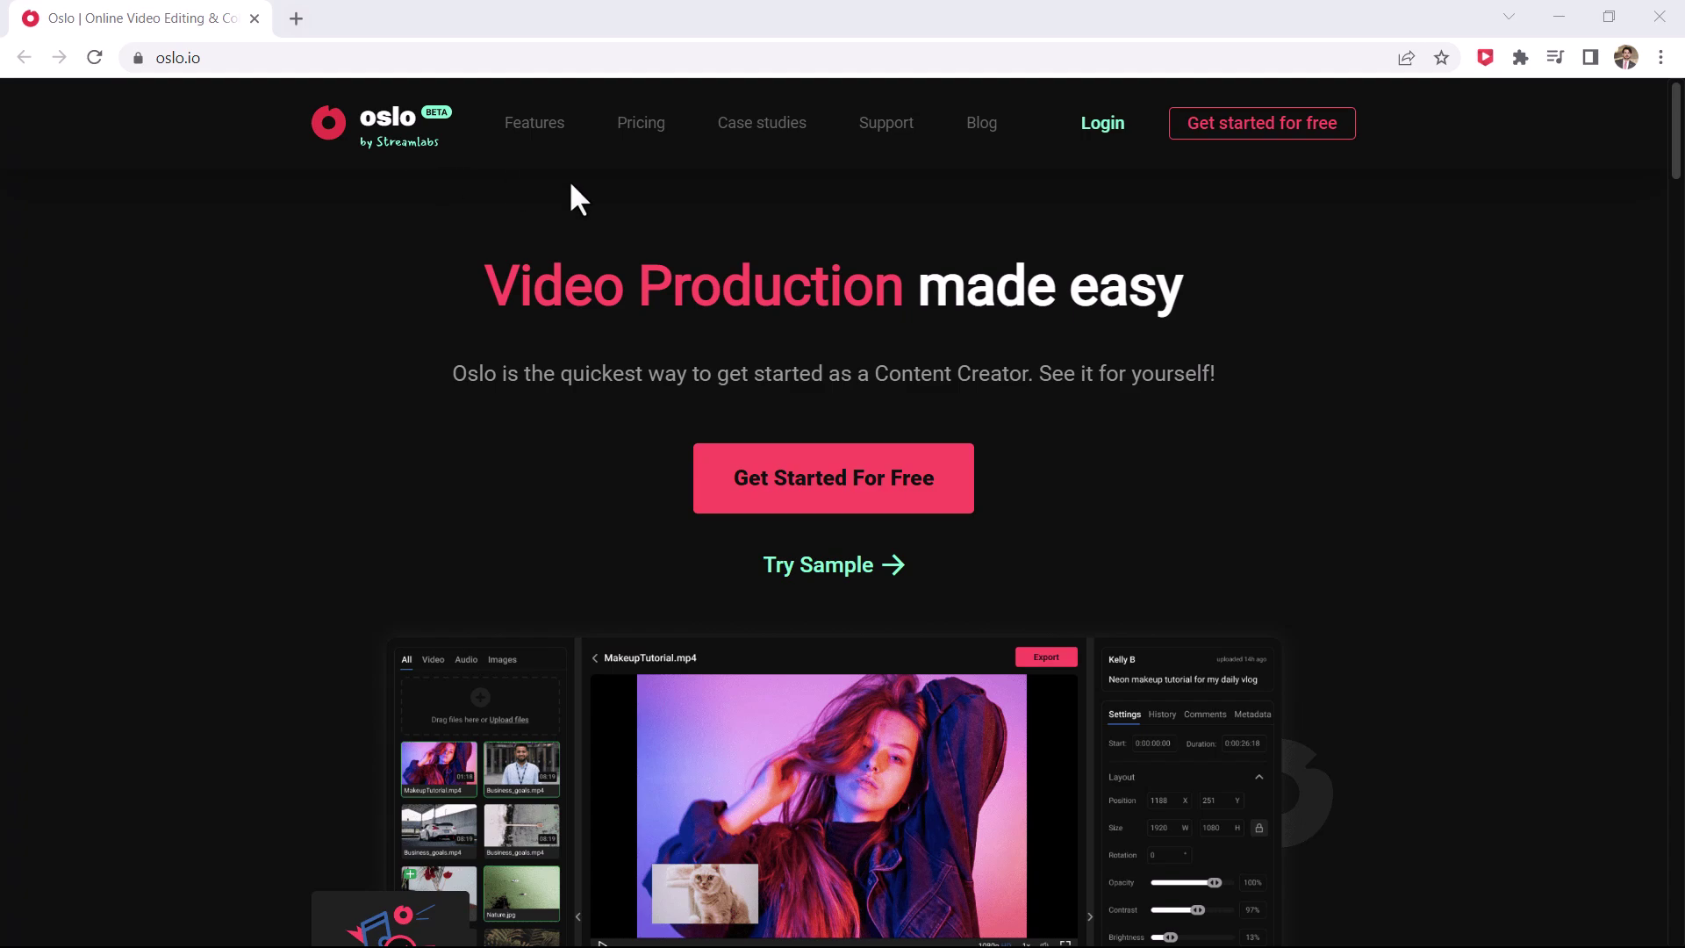
# Scroll down through the oslo.io homepage, then scroll back up toward the top
pyautogui.scroll(-9, 1456, 418)
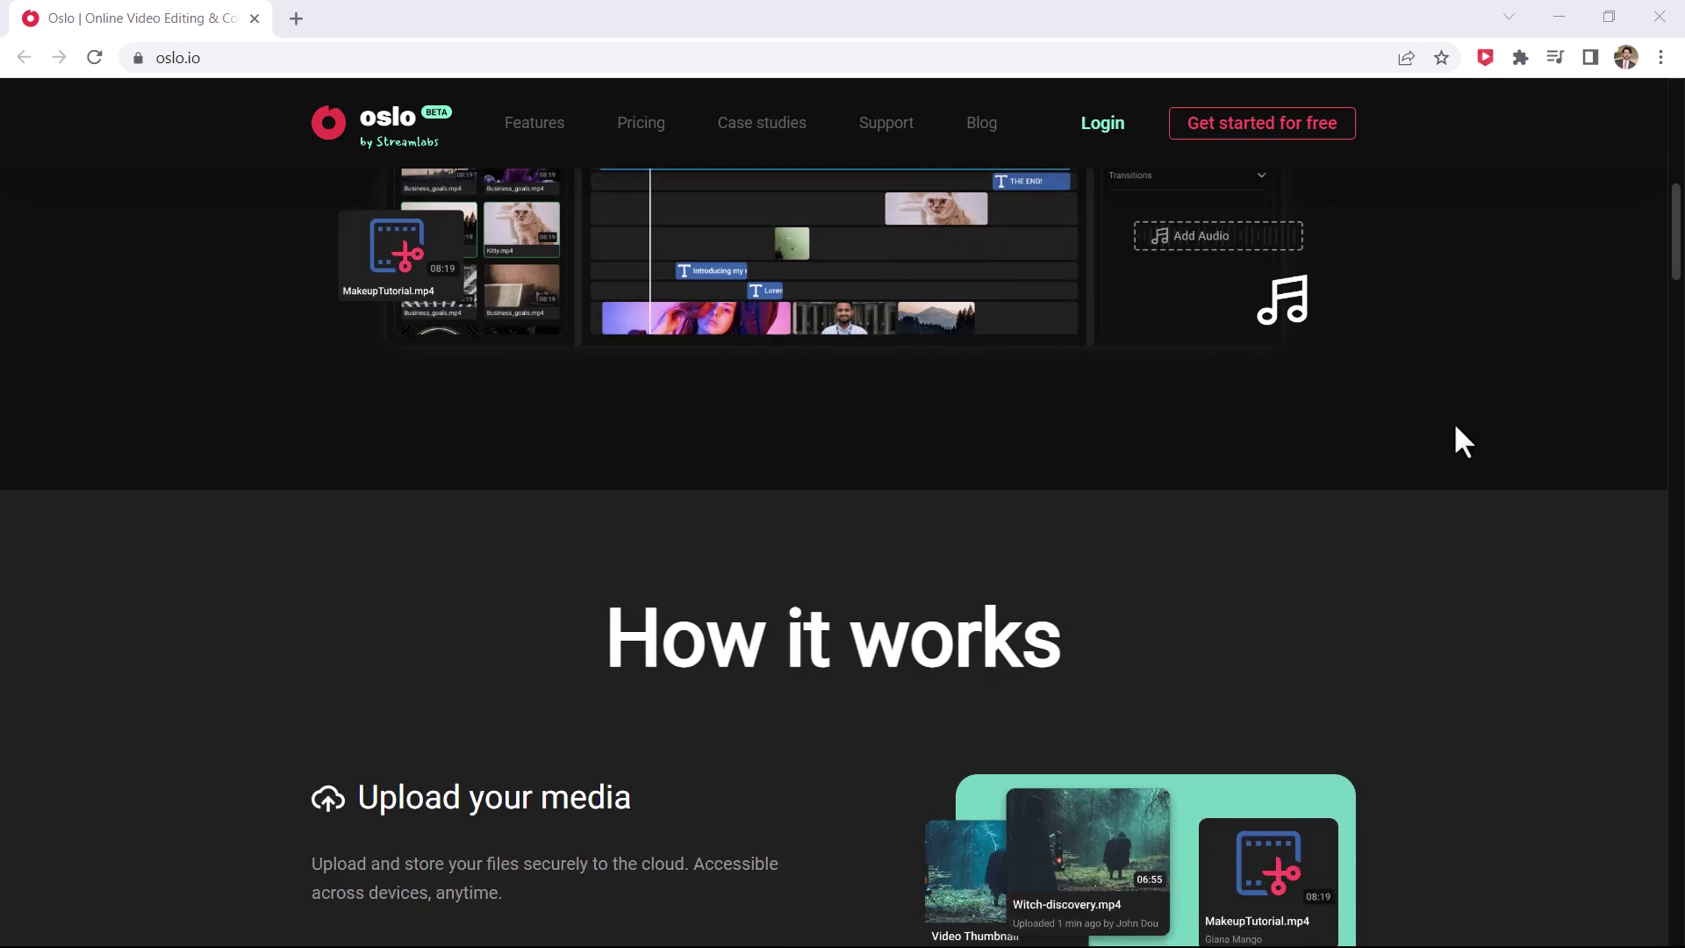
pyautogui.scroll(-4, 1454, 421)
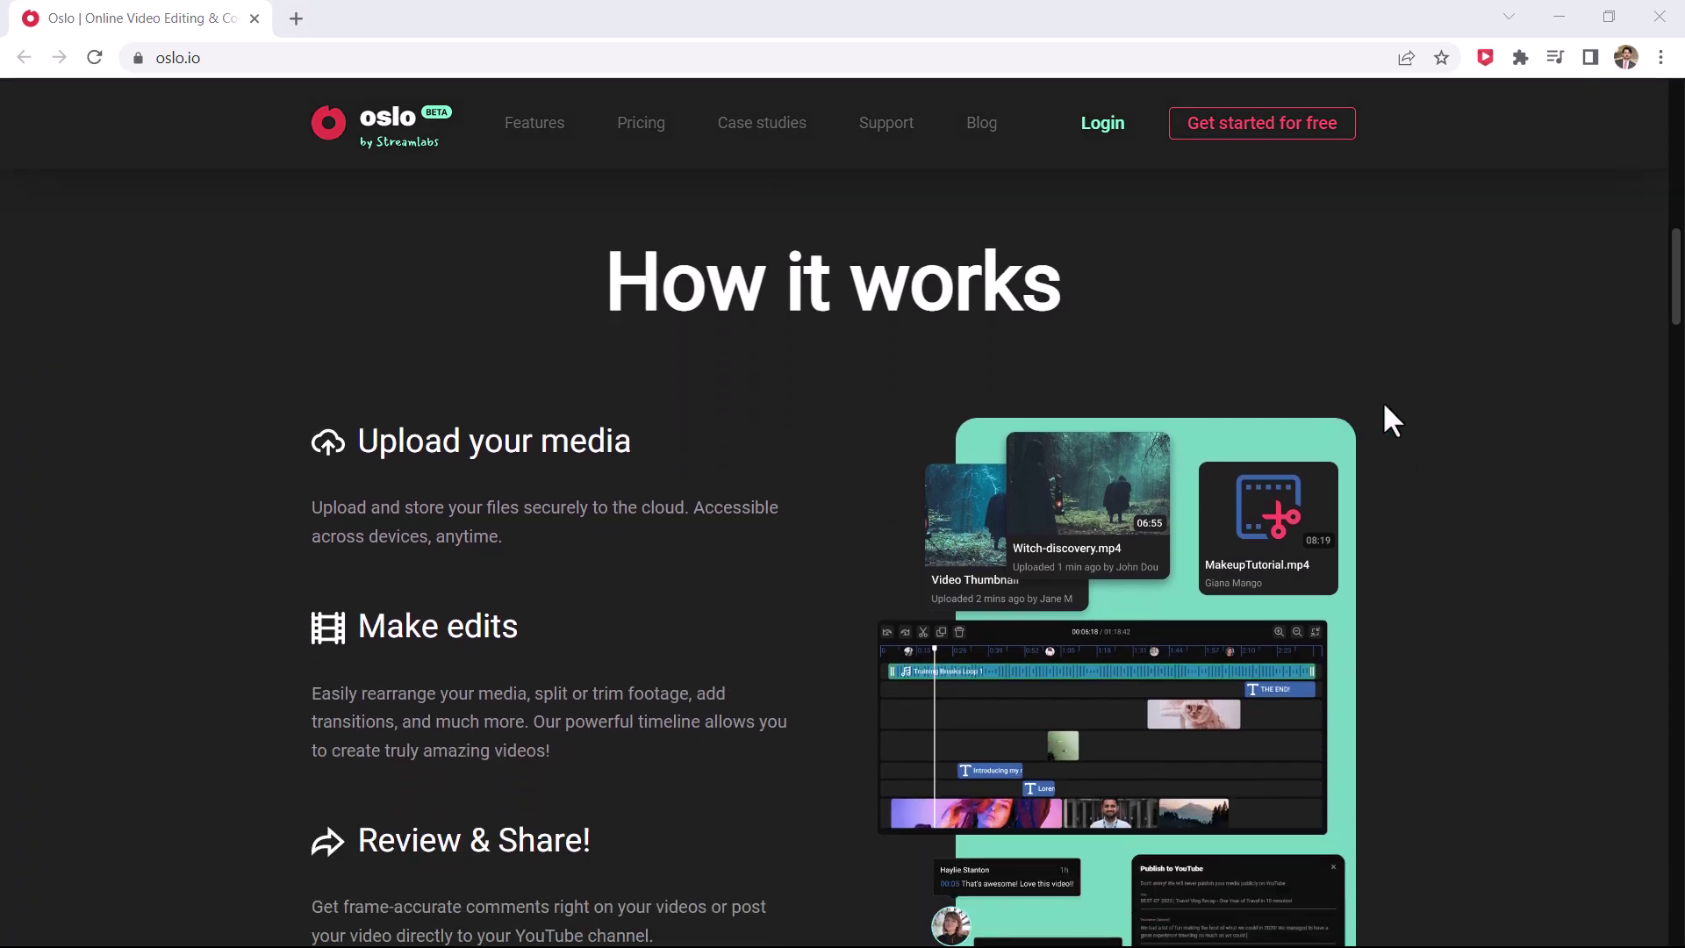
pyautogui.scroll(-1, 1395, 412)
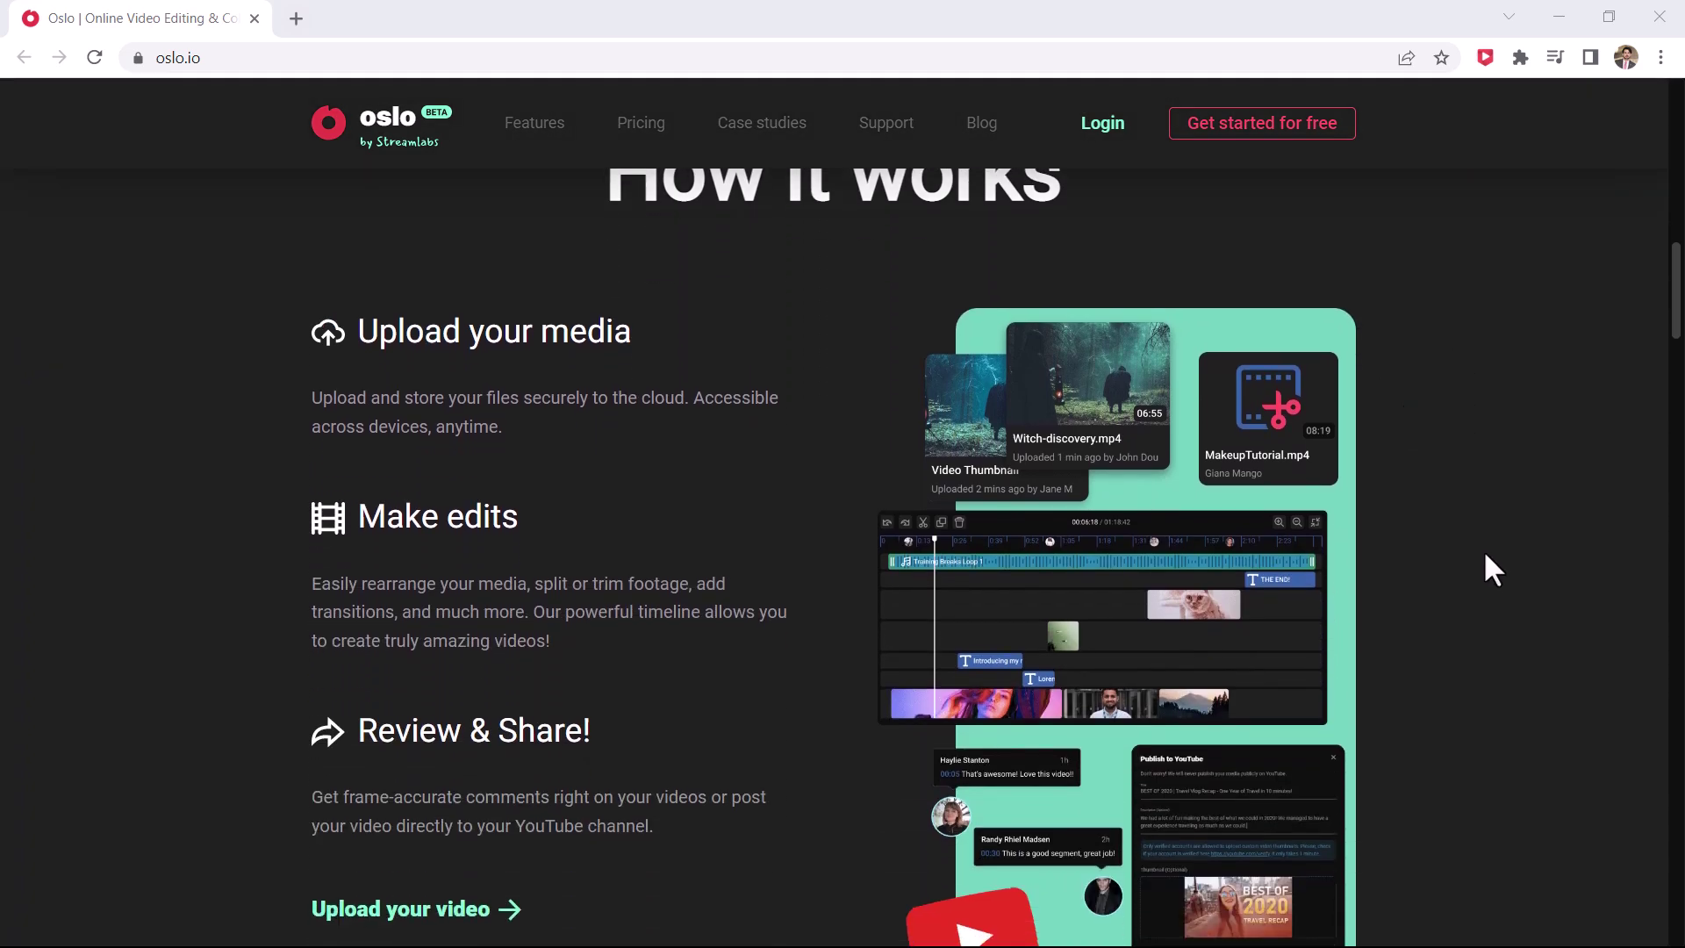
pyautogui.scroll(-10, 1485, 555)
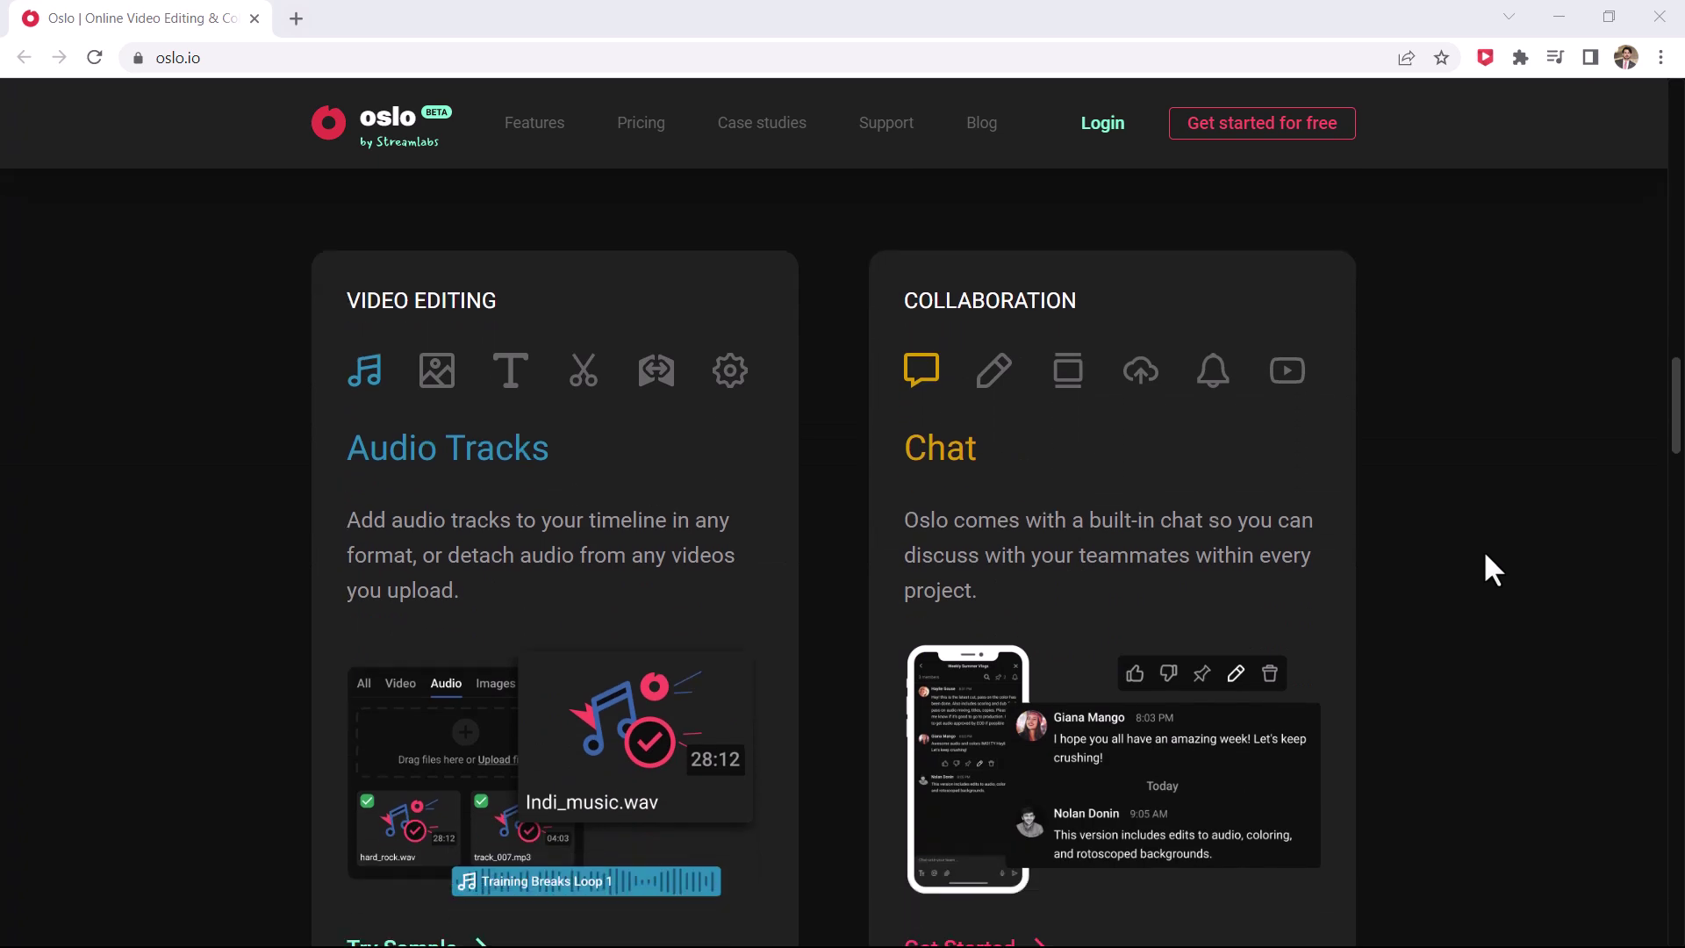
pyautogui.scroll(-10, 1485, 554)
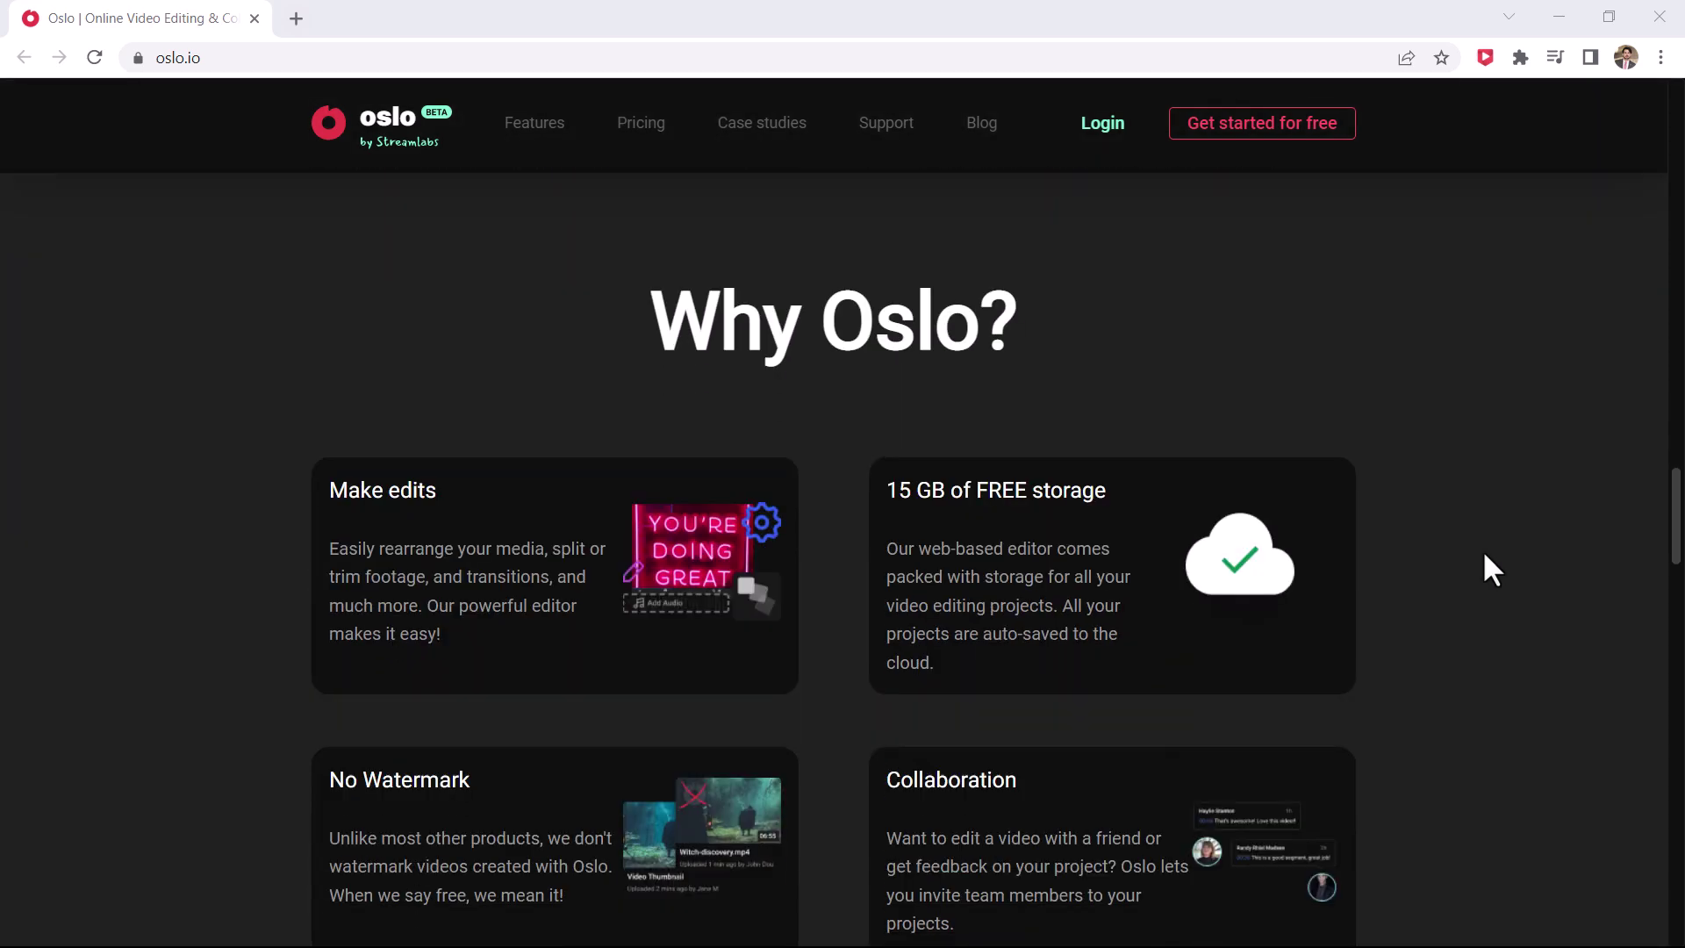
pyautogui.scroll(-10, 1484, 555)
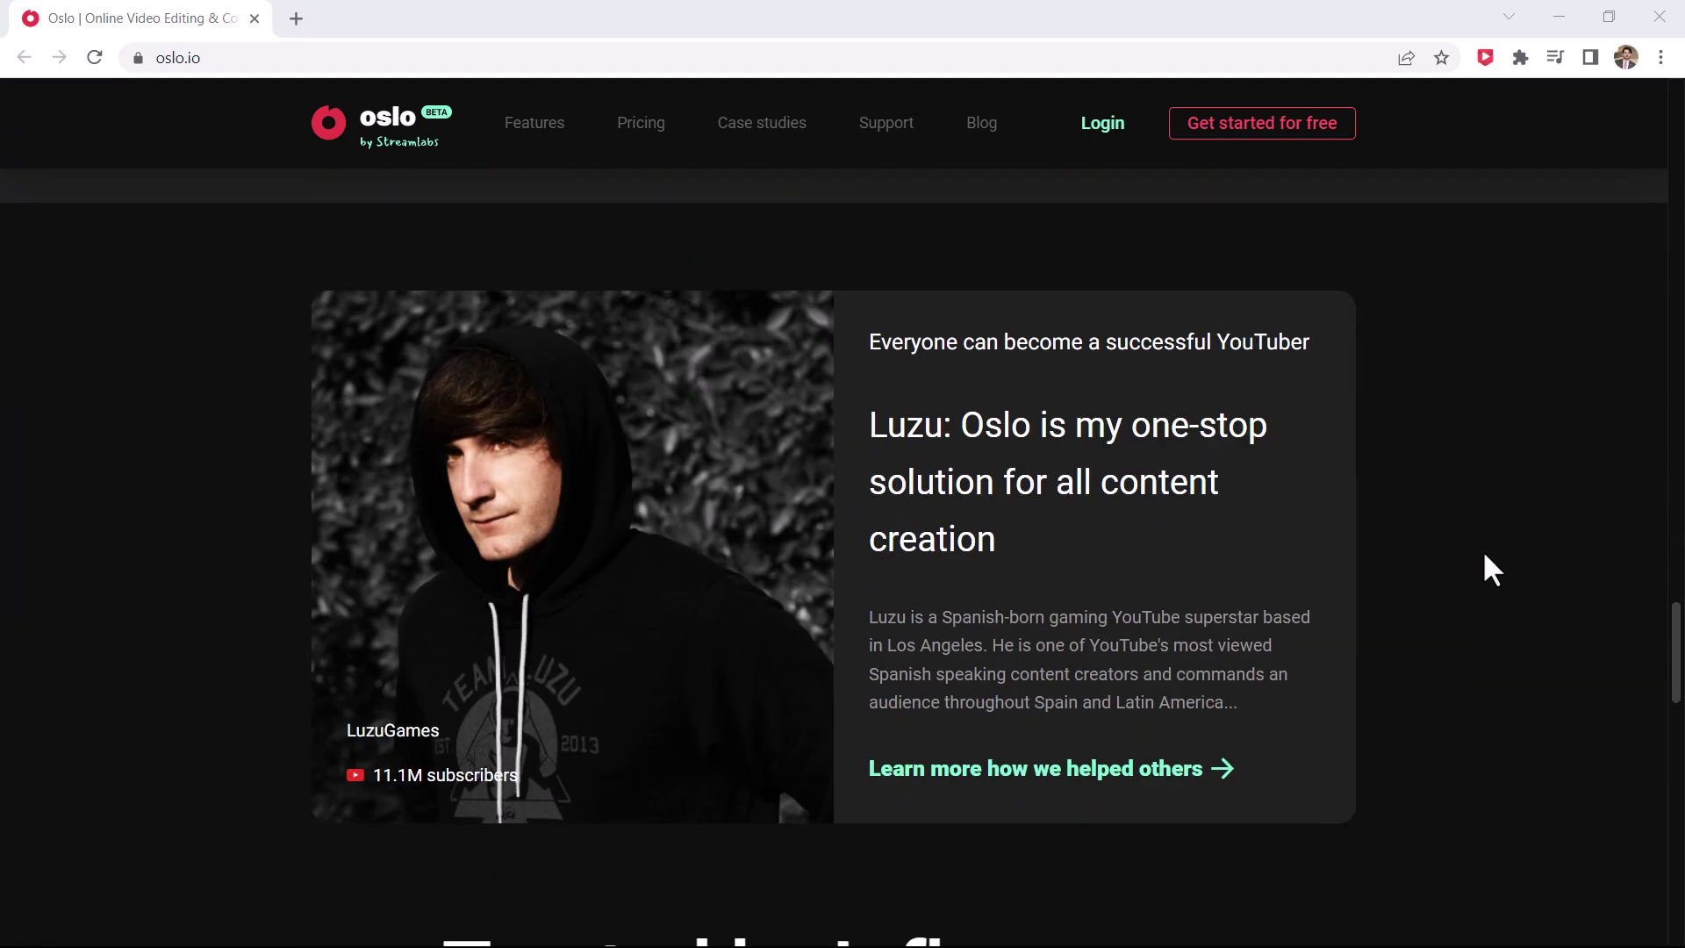
pyautogui.scroll(15, 1484, 554)
pyautogui.scroll(20, 1485, 555)
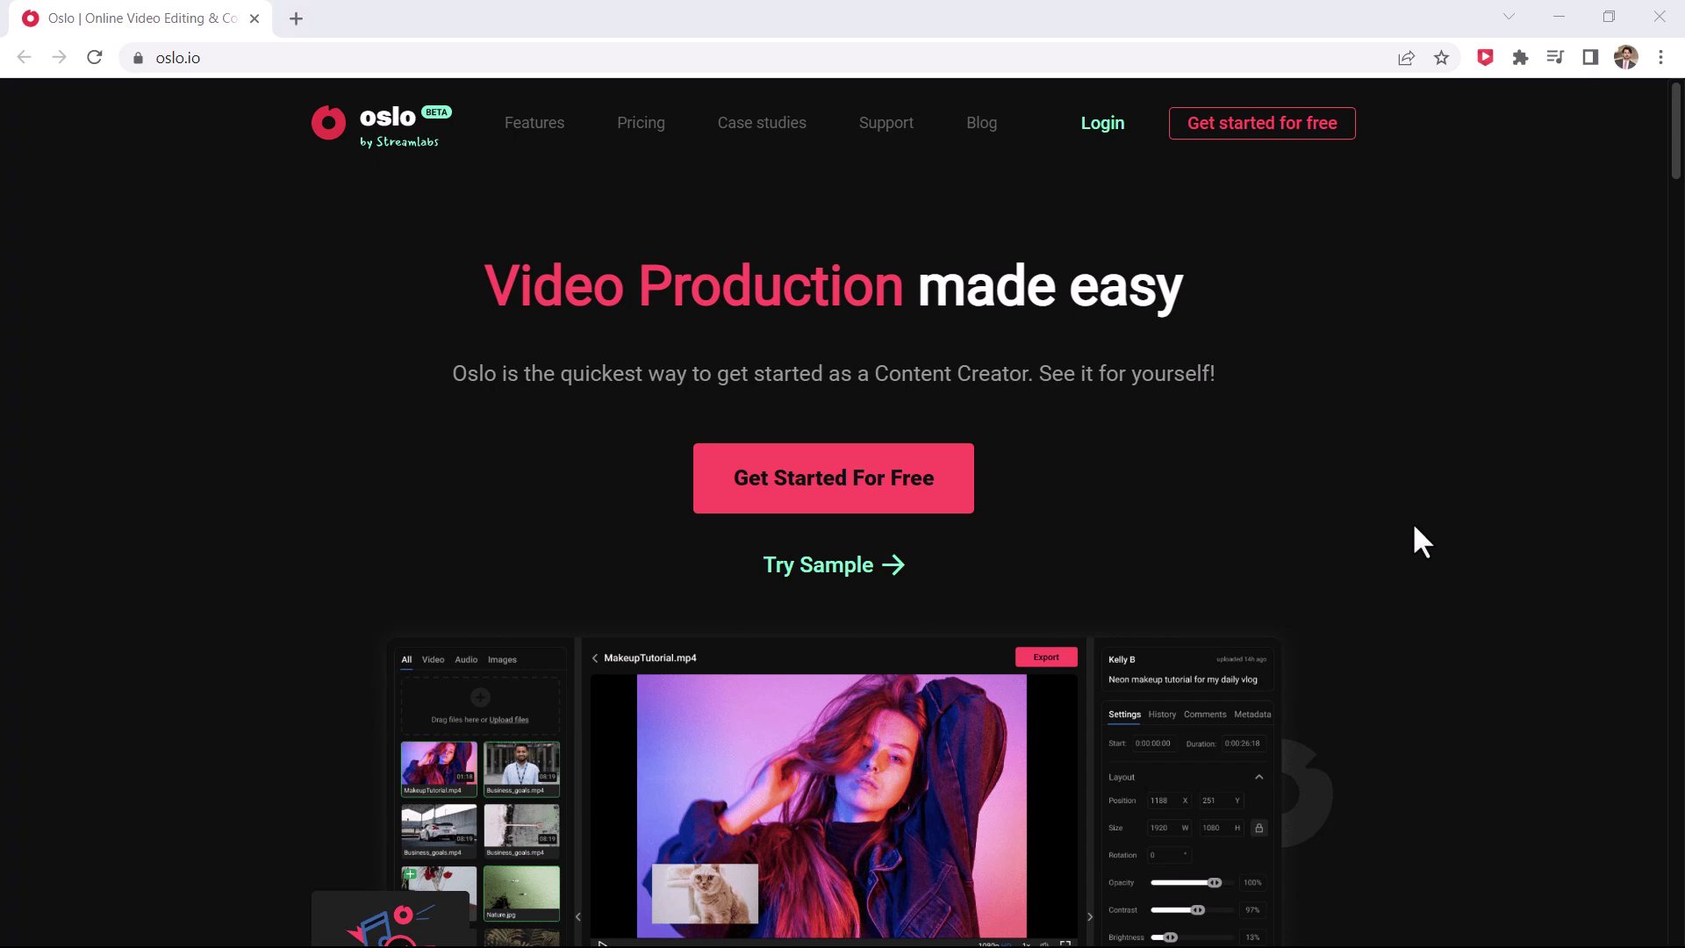
# Get started for free and create a new video project named 'Demo Video'
pyautogui.click(909, 502)
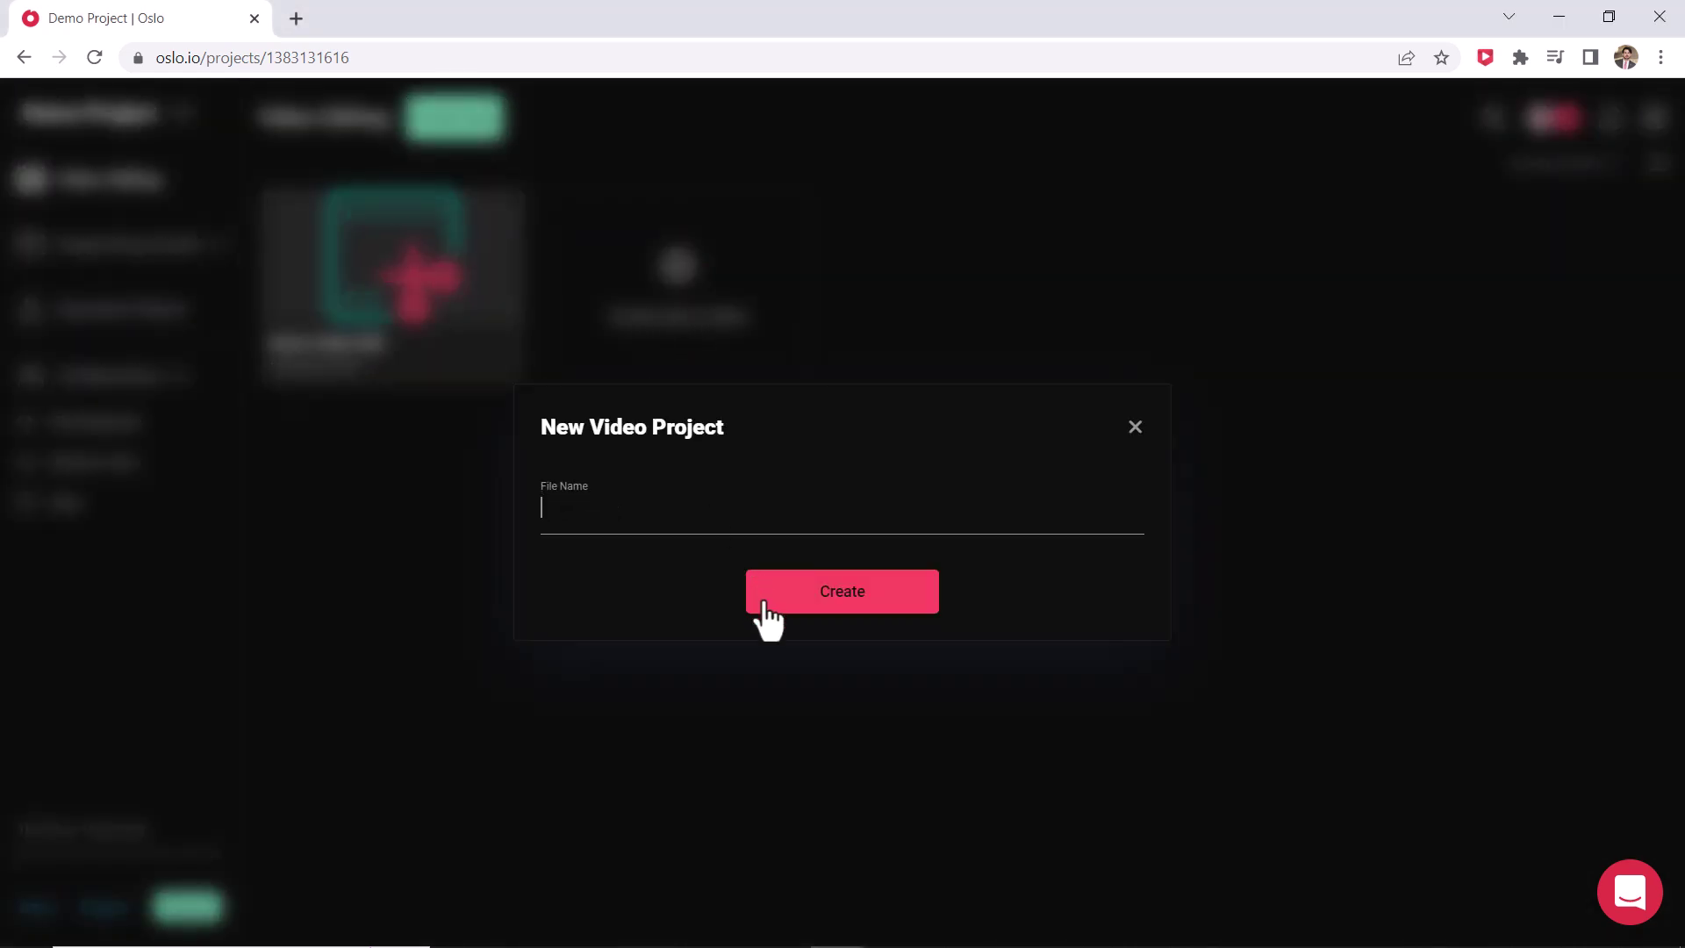
pyautogui.write('Demo Video')
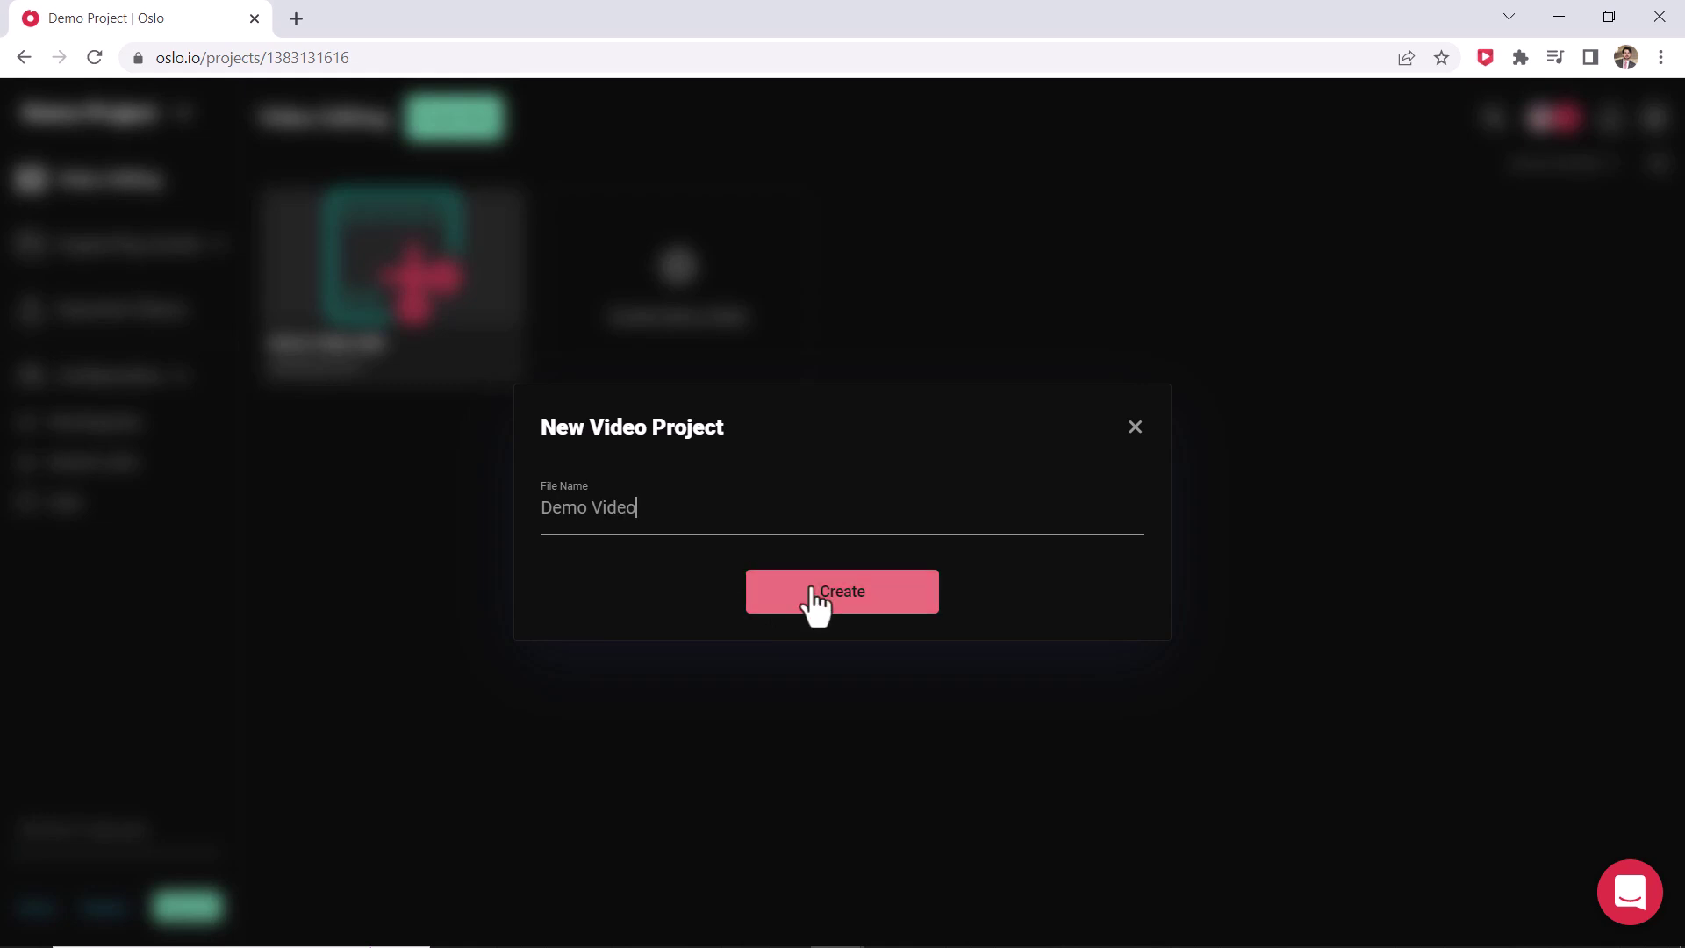
pyautogui.click(810, 593)
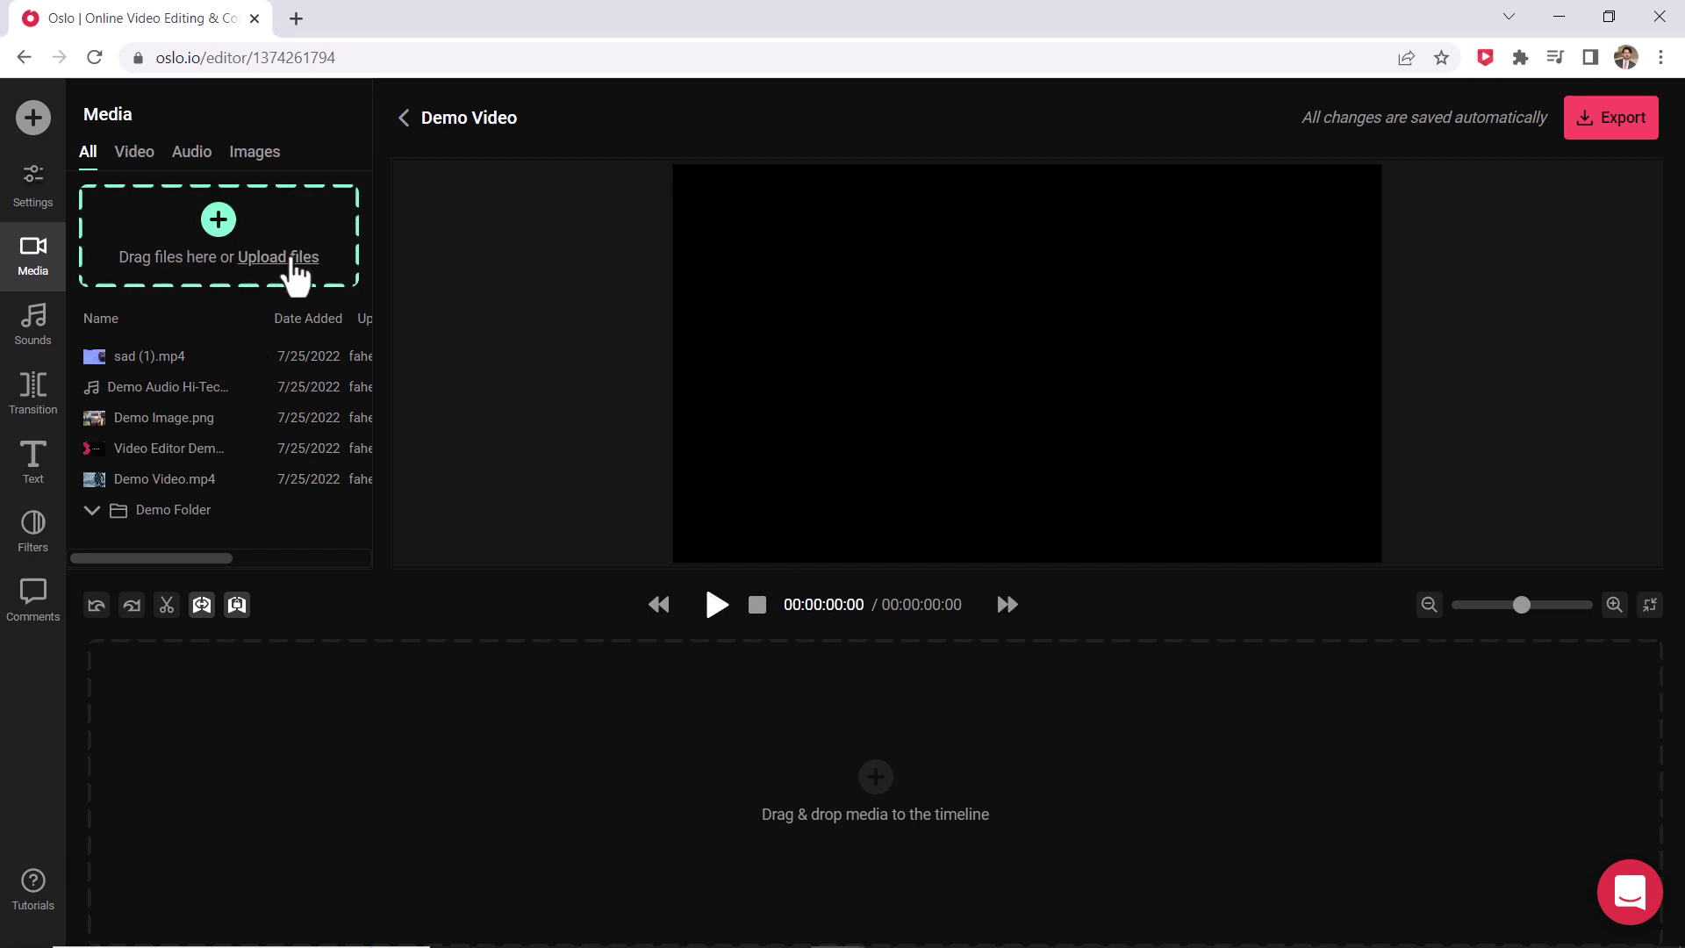
# Upload sad (1).mp4 and a second video from Downloads into the media library
pyautogui.click(279, 260)
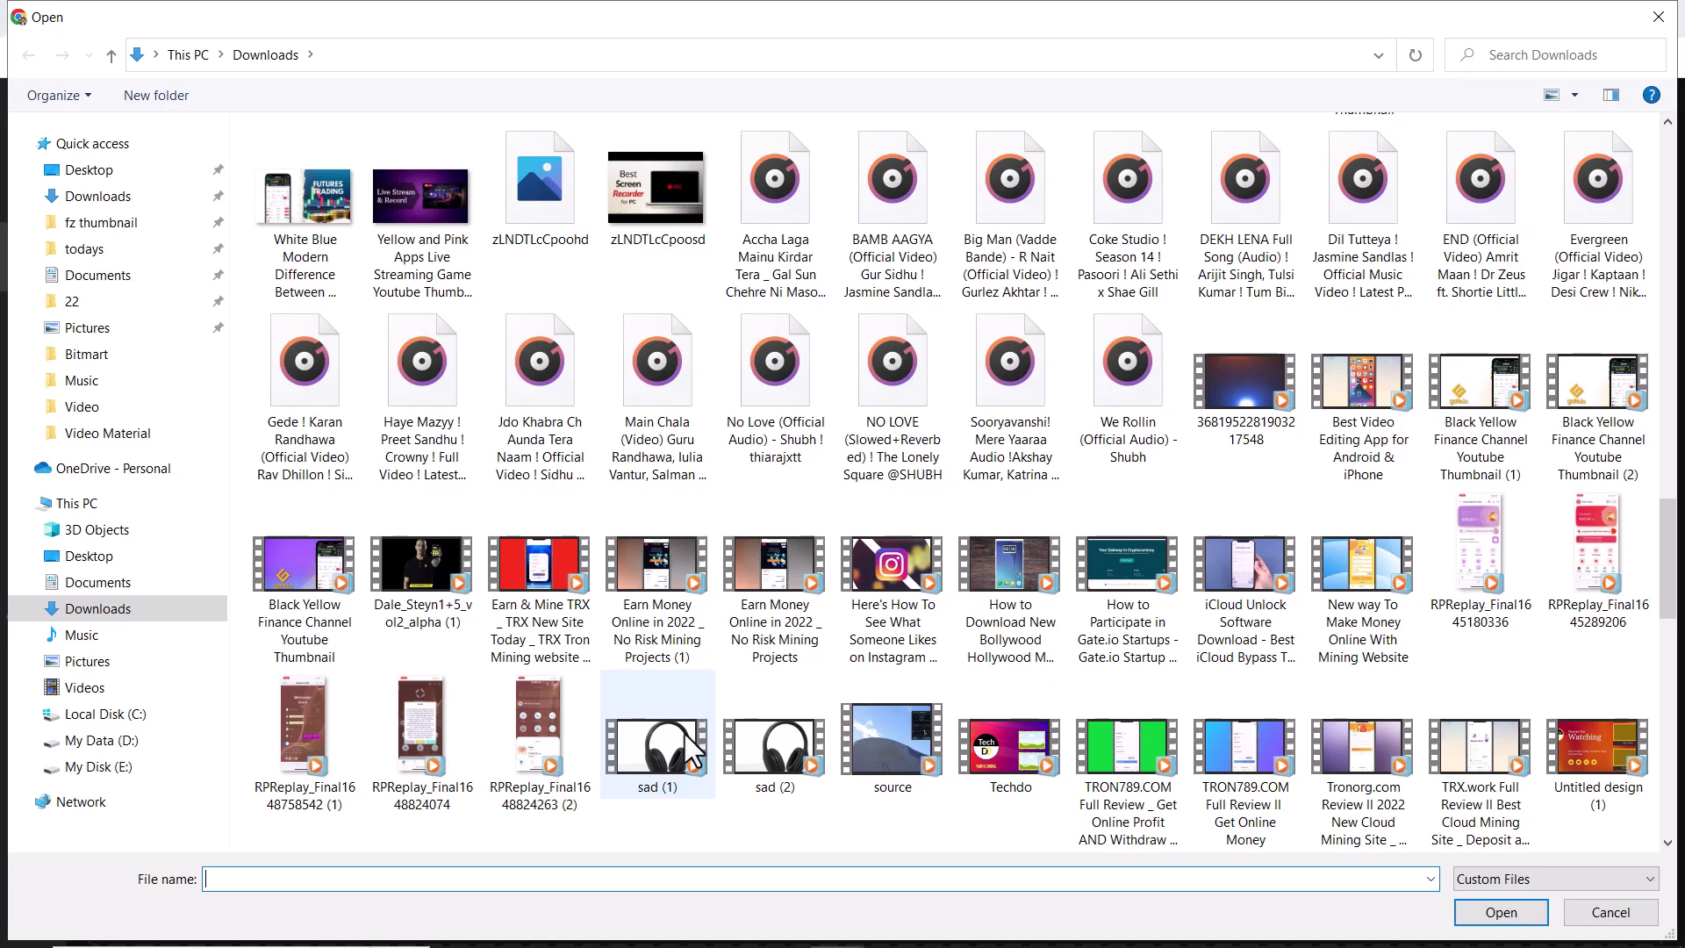
pyautogui.click(674, 743)
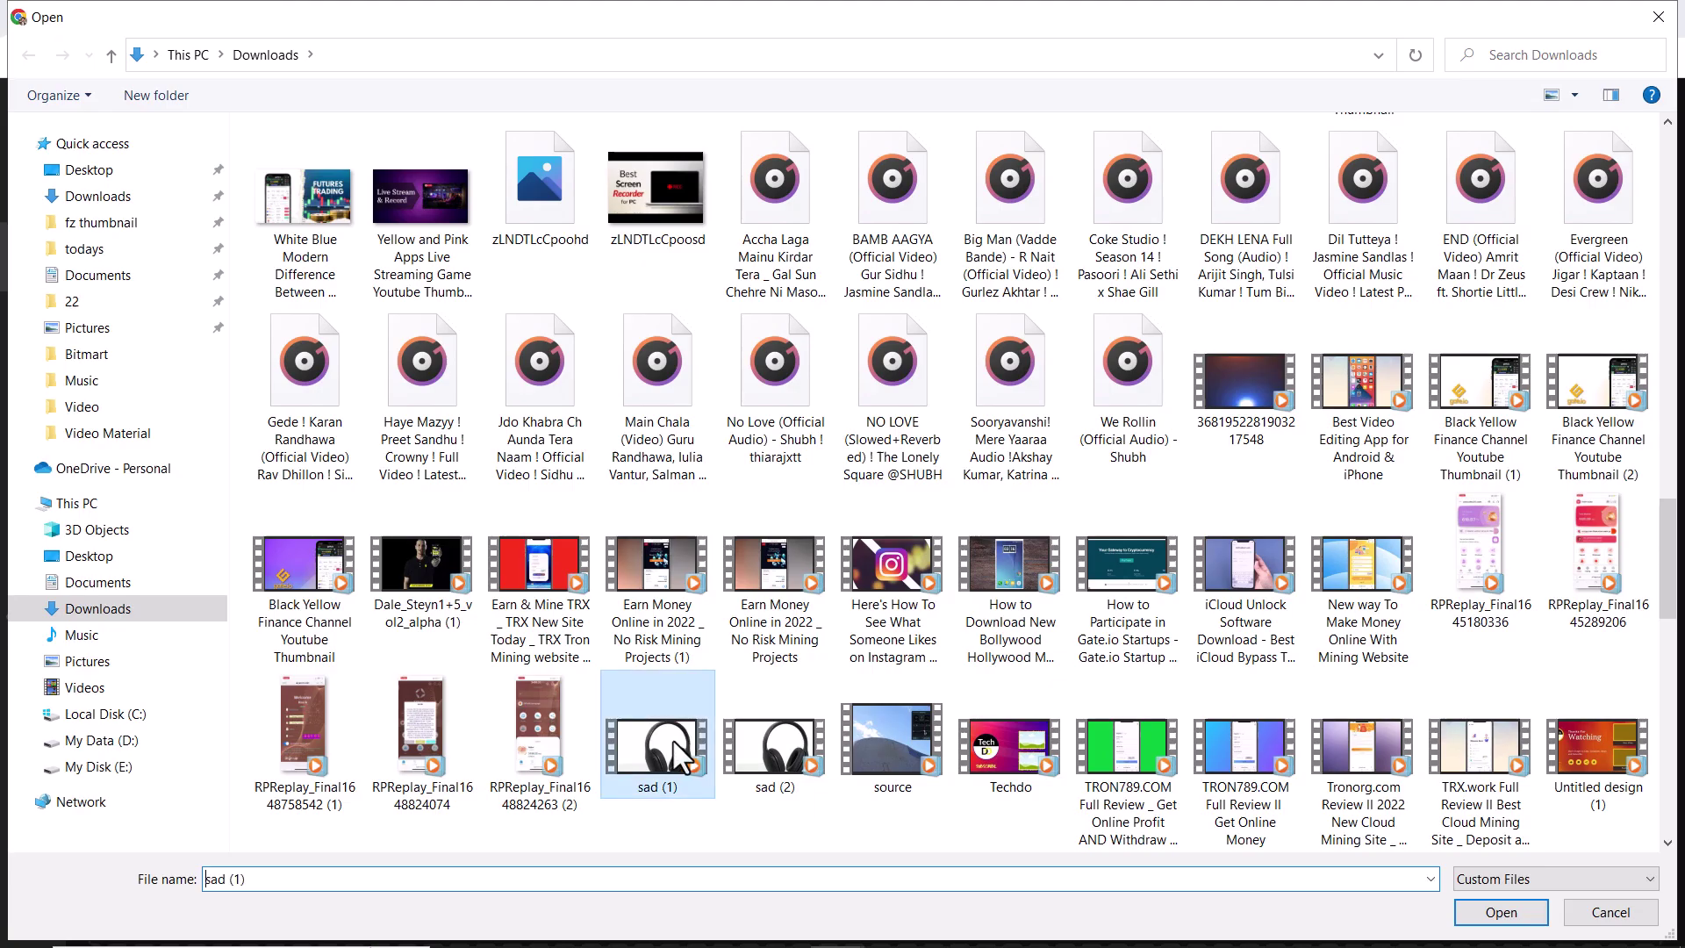
pyautogui.keyDown('ctrl'); pyautogui.click(456, 596); pyautogui.keyUp('ctrl')
pyautogui.click(1497, 912)
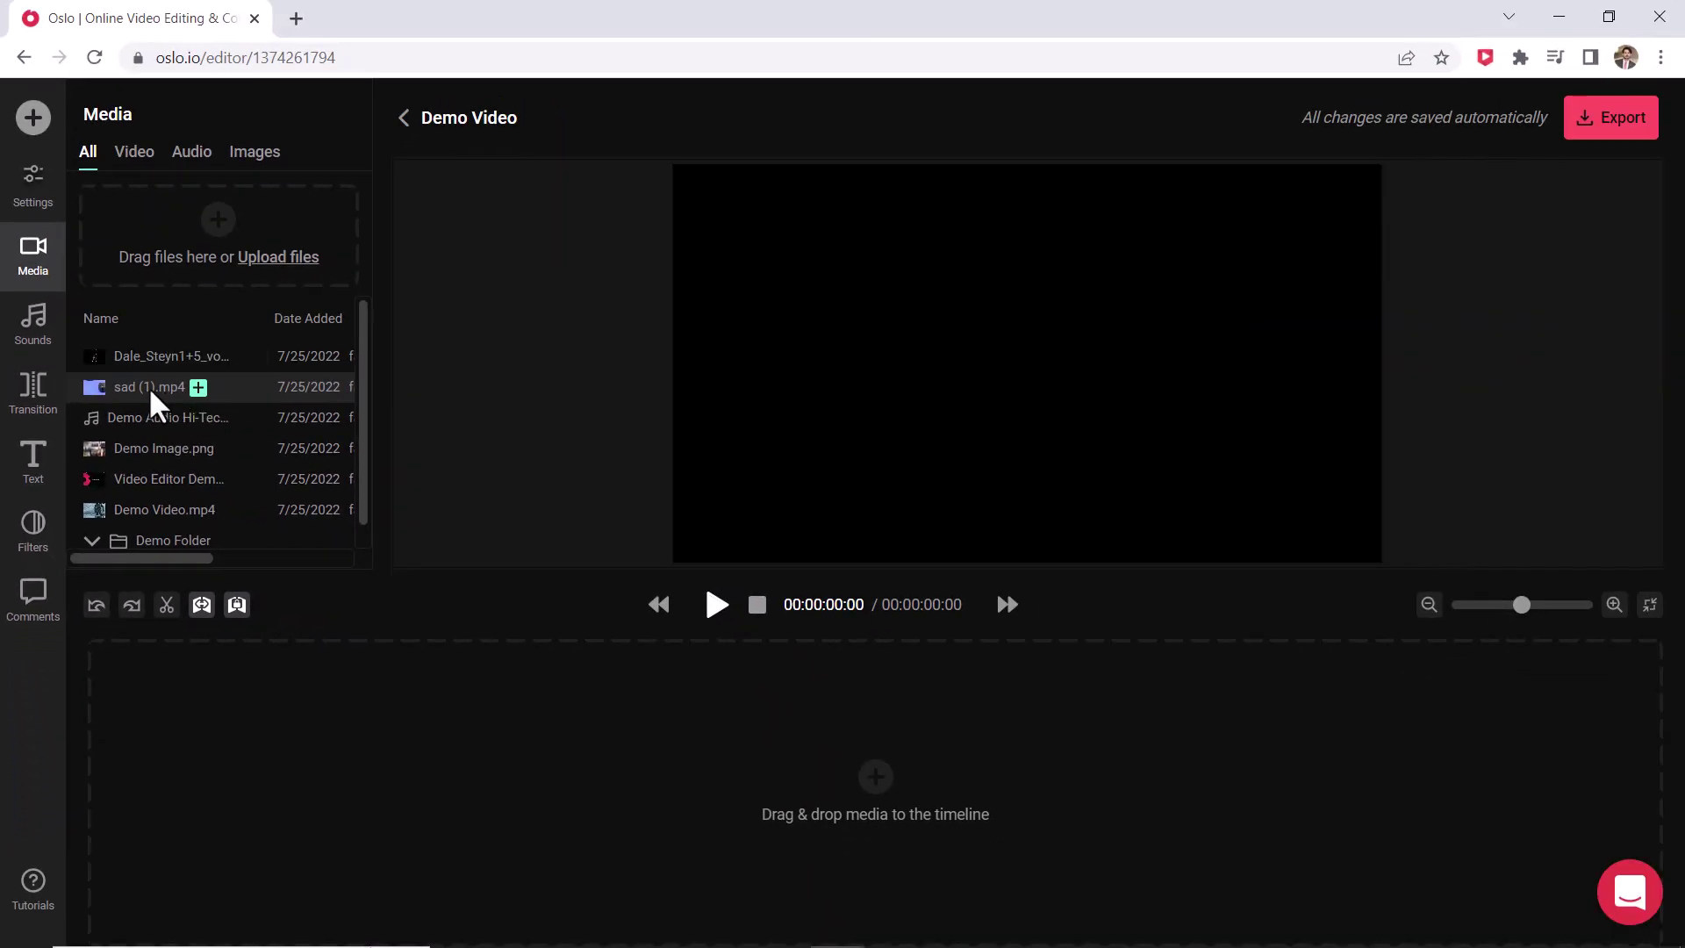
# Place sad (1).mp4 on the timeline, then scrub and play it to preview the headphone footage
pyautogui.moveTo(161, 401); pyautogui.dragTo(140, 700)
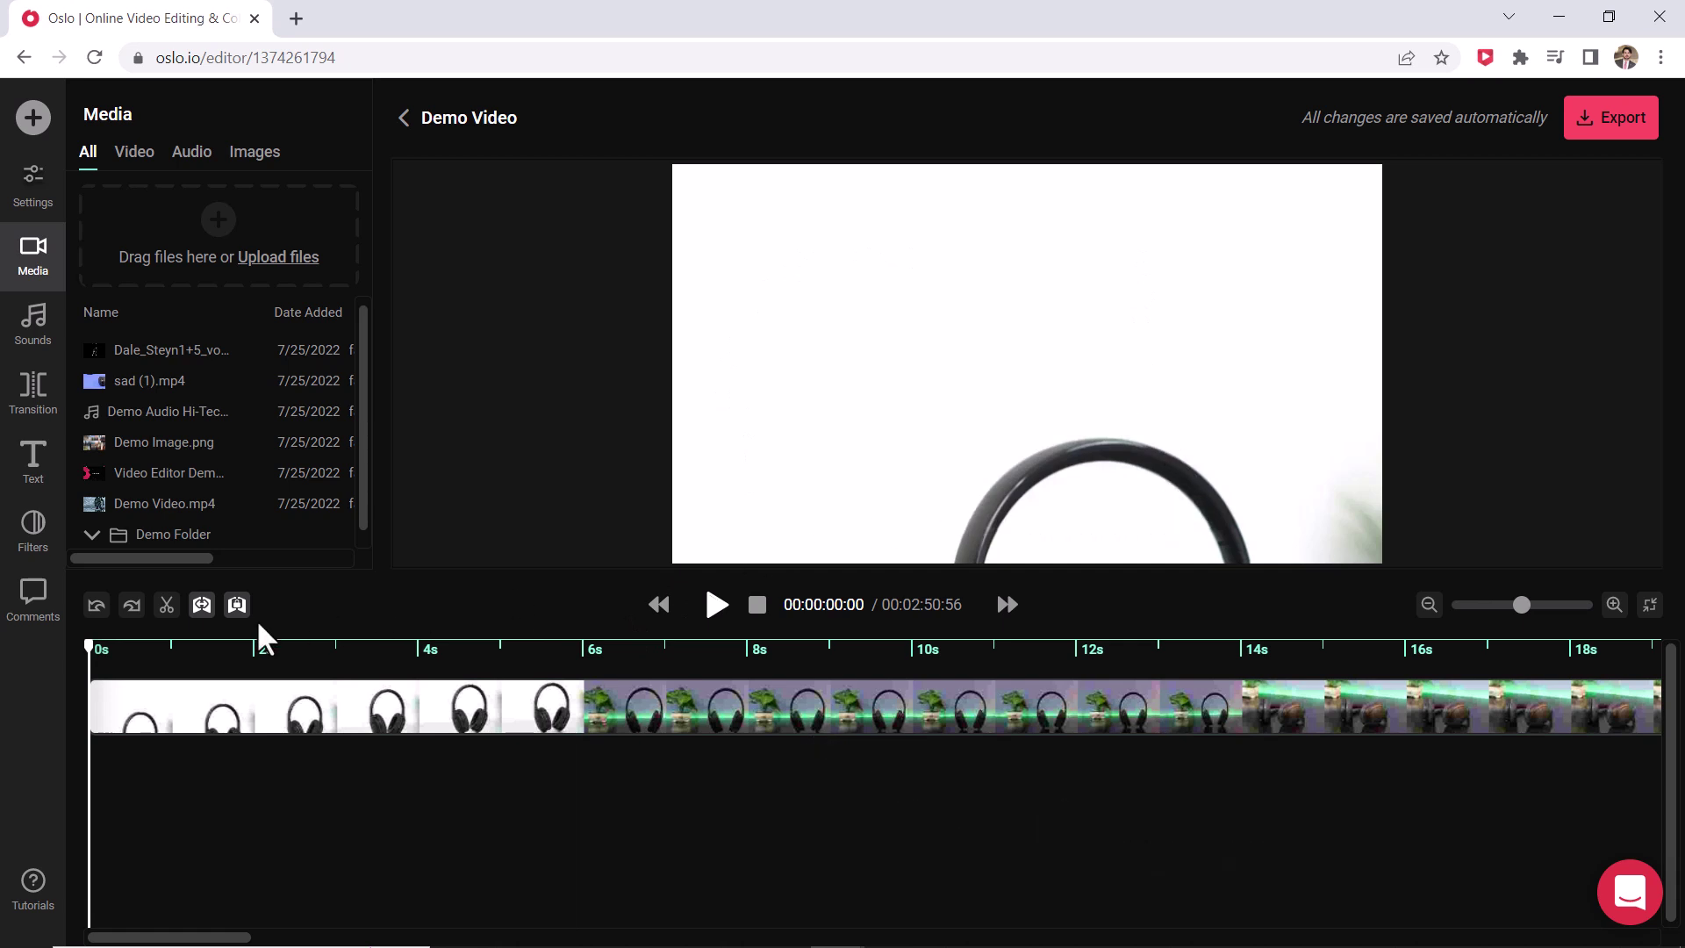
pyautogui.click(213, 650)
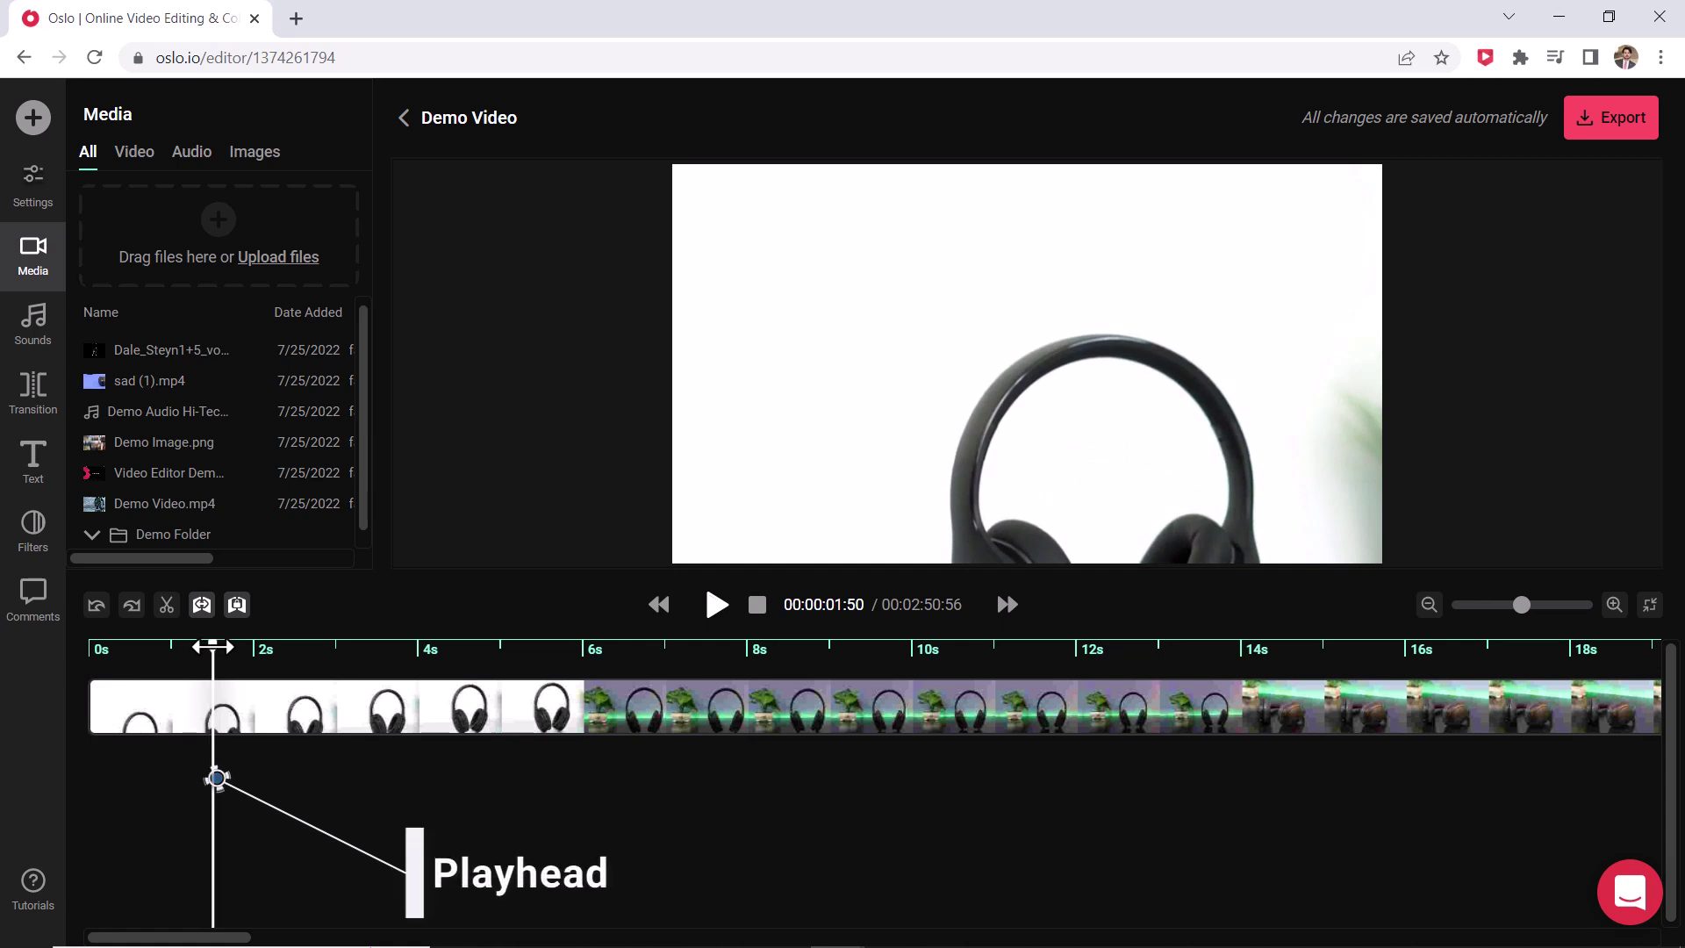
pyautogui.moveTo(212, 647); pyautogui.dragTo(409, 654)
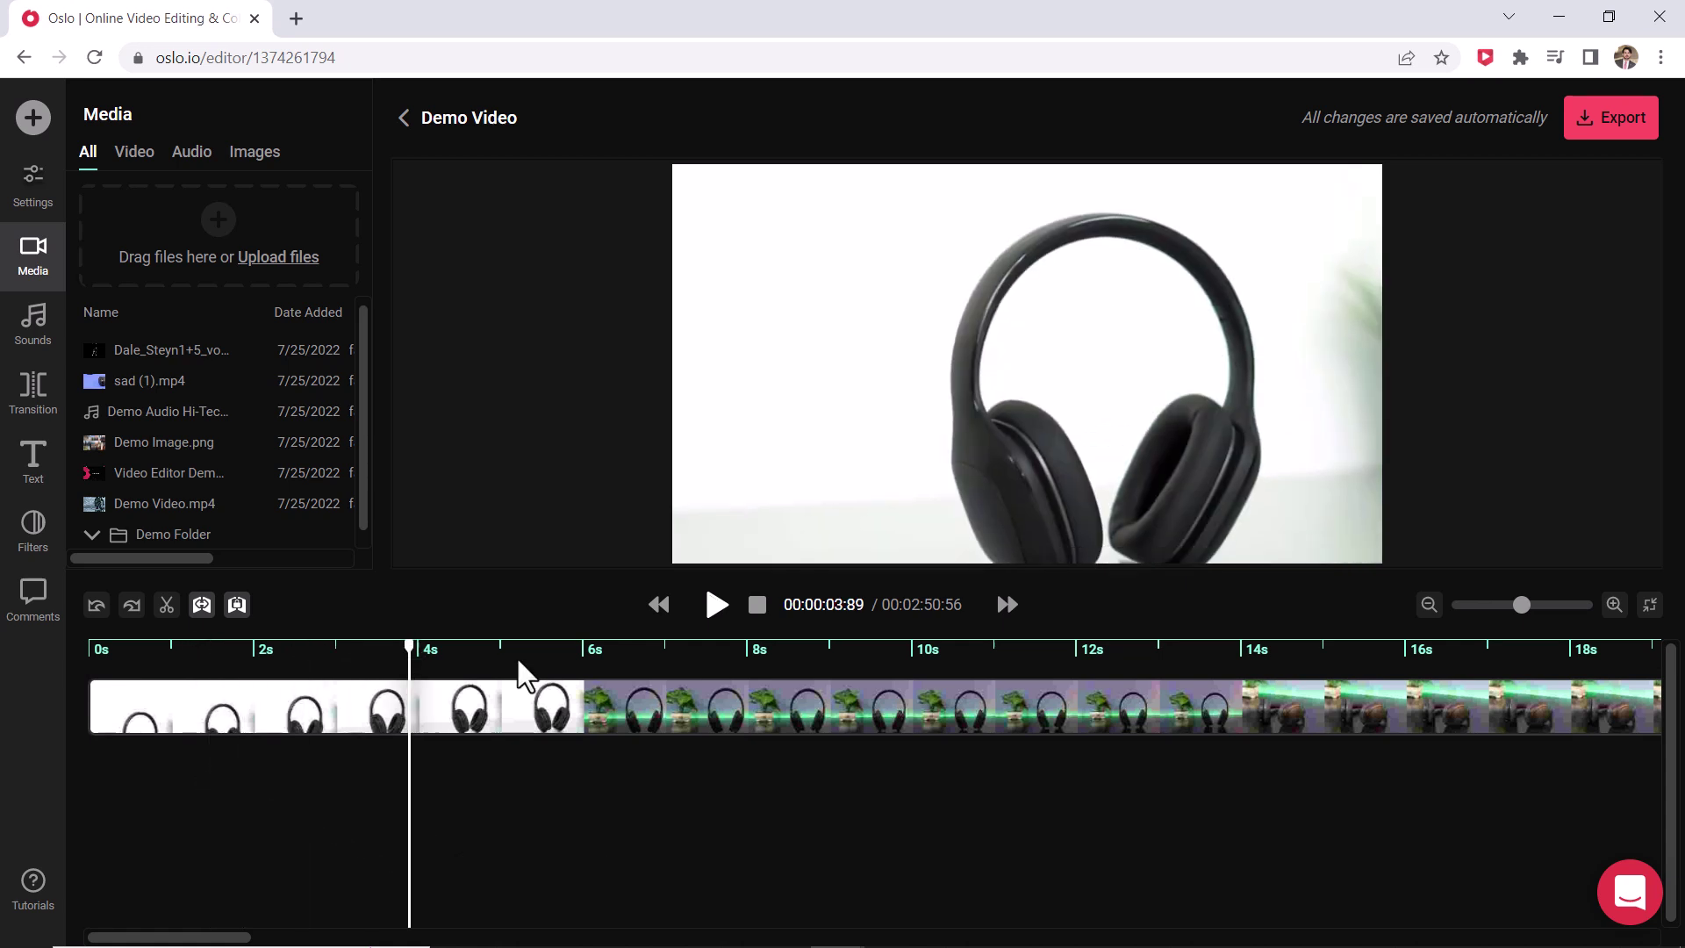
pyautogui.click(692, 657)
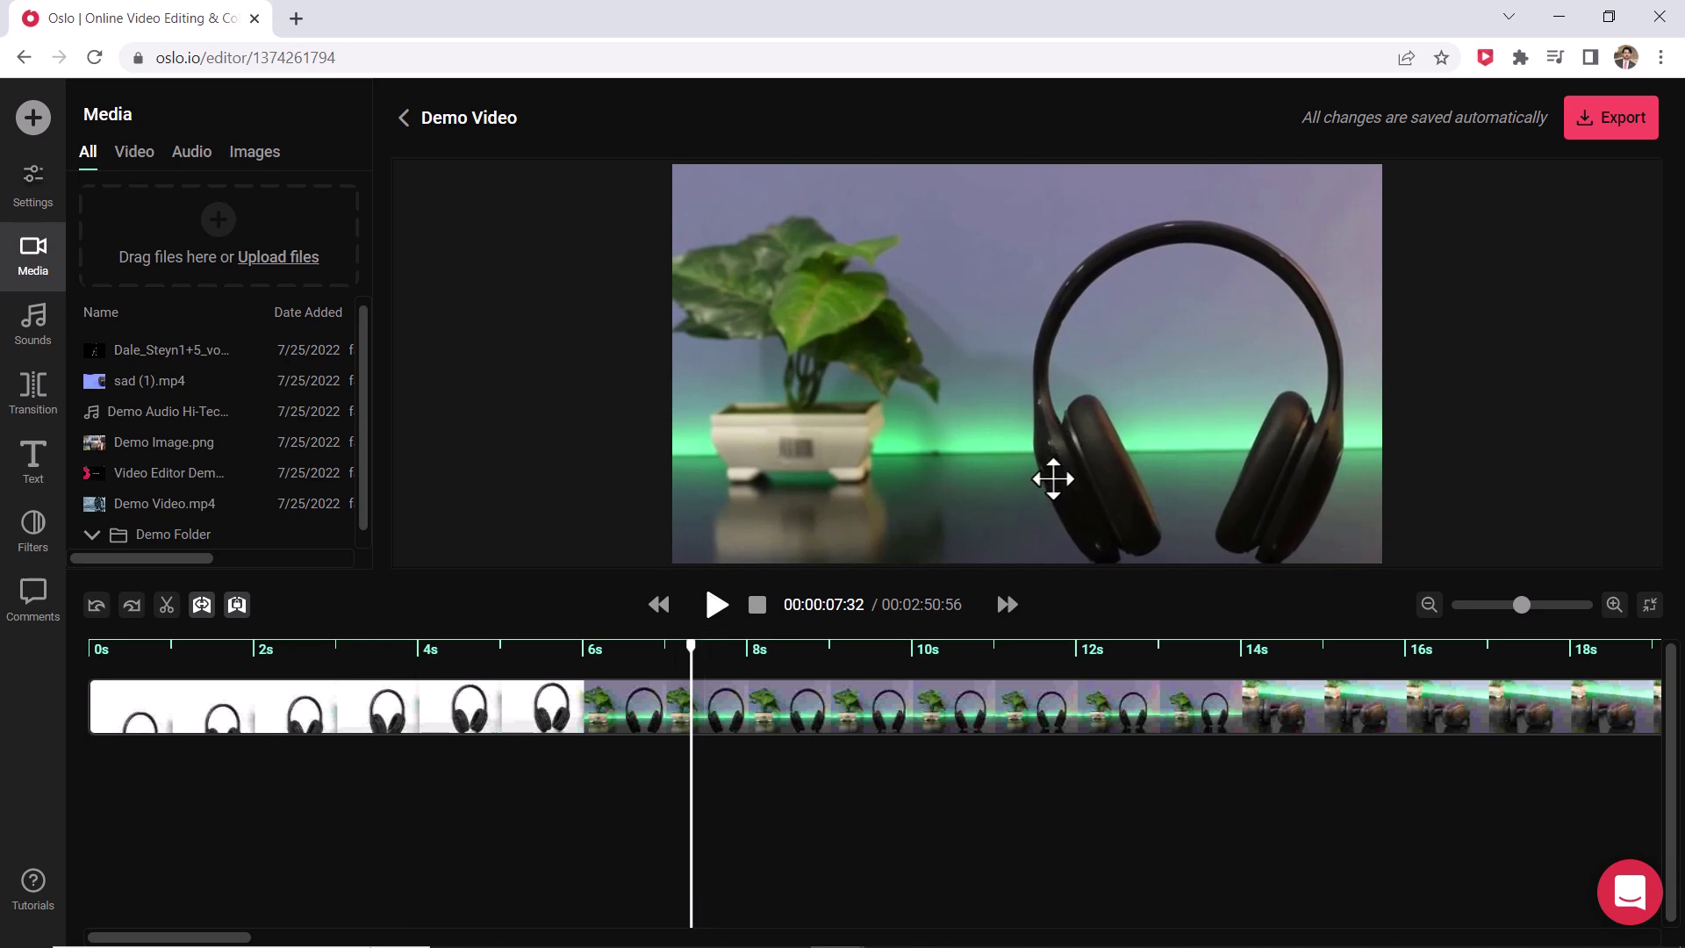
pyautogui.click(101, 649)
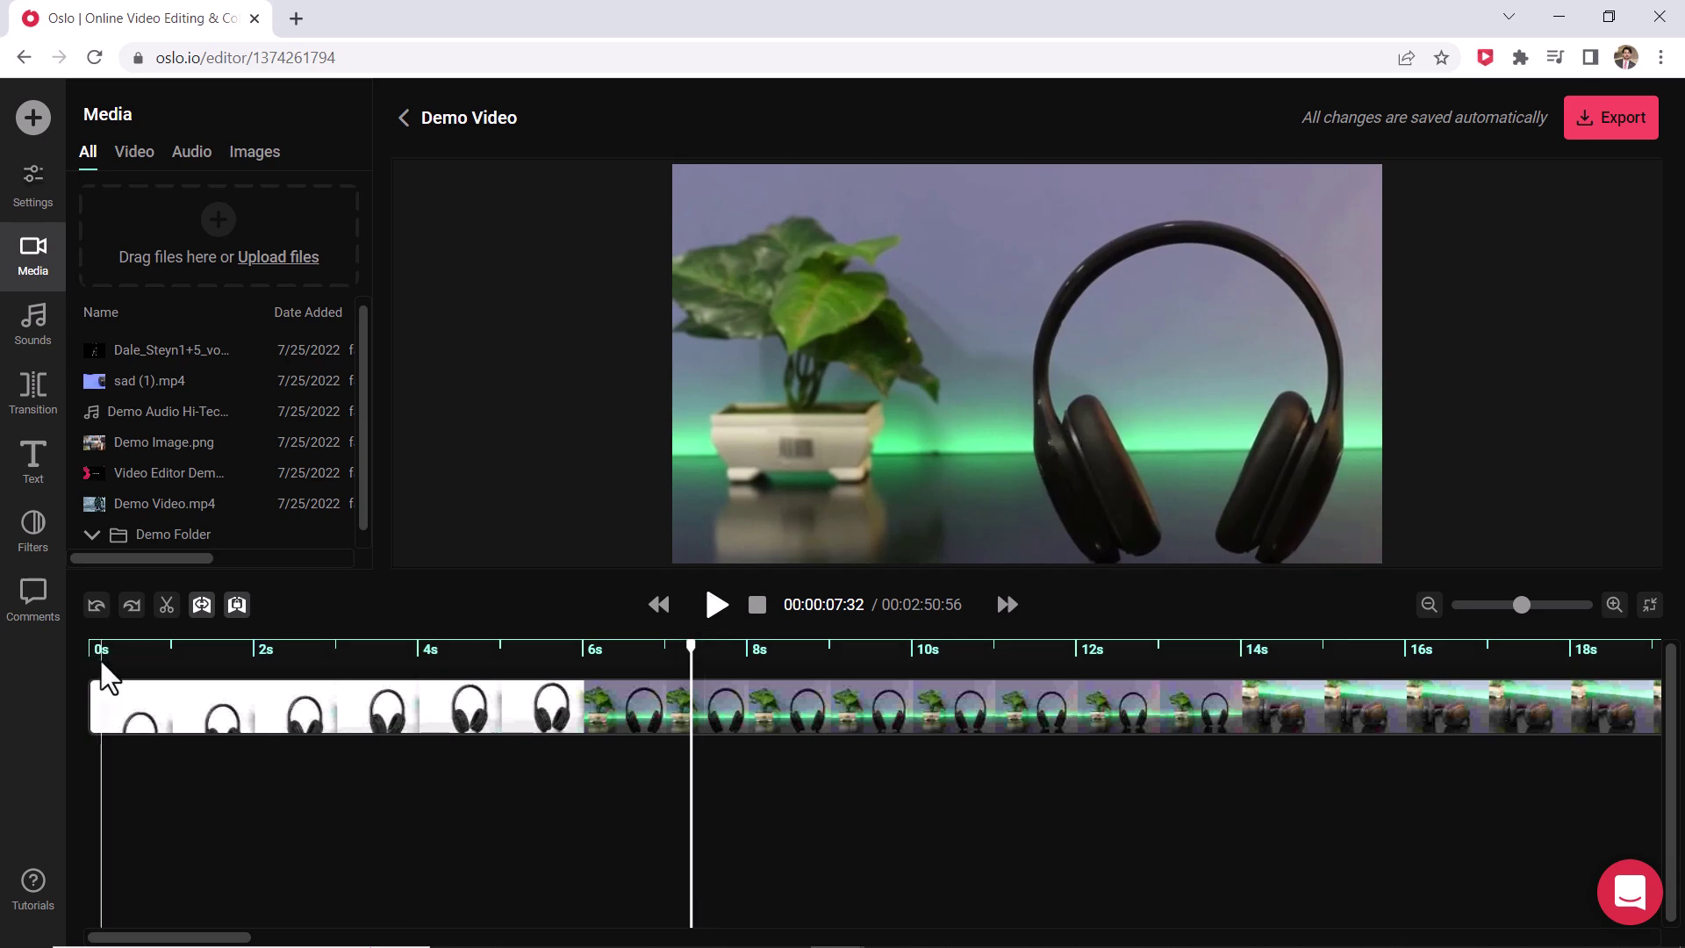
pyautogui.moveTo(101, 649); pyautogui.dragTo(86, 649)
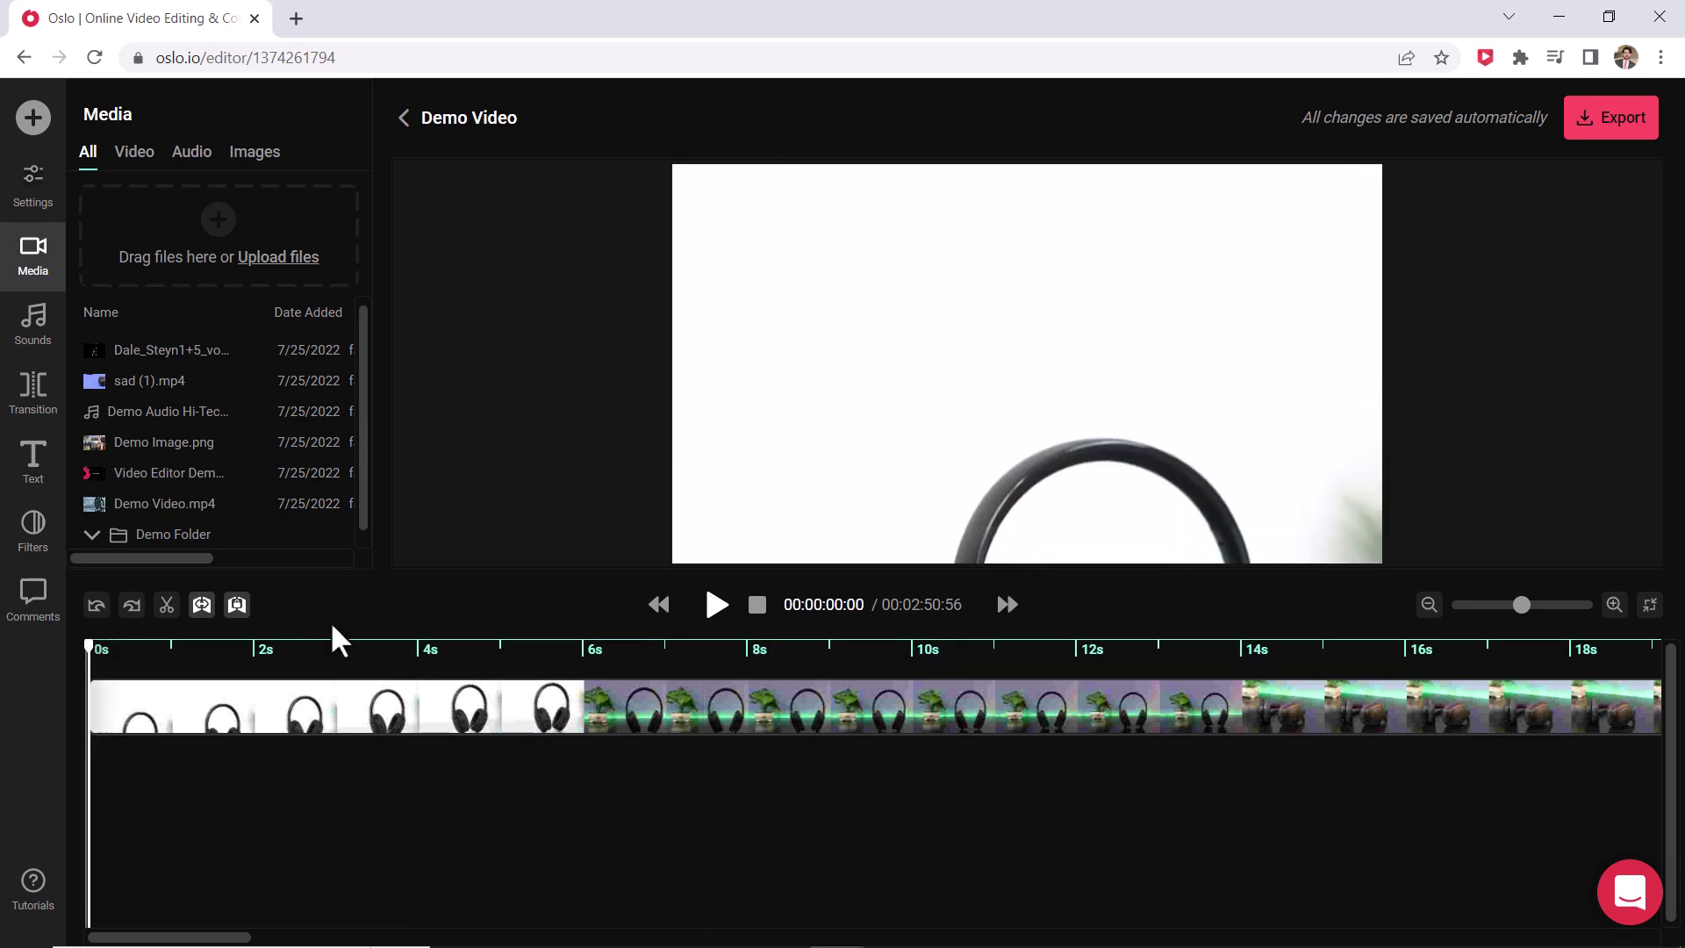
pyautogui.click(717, 606)
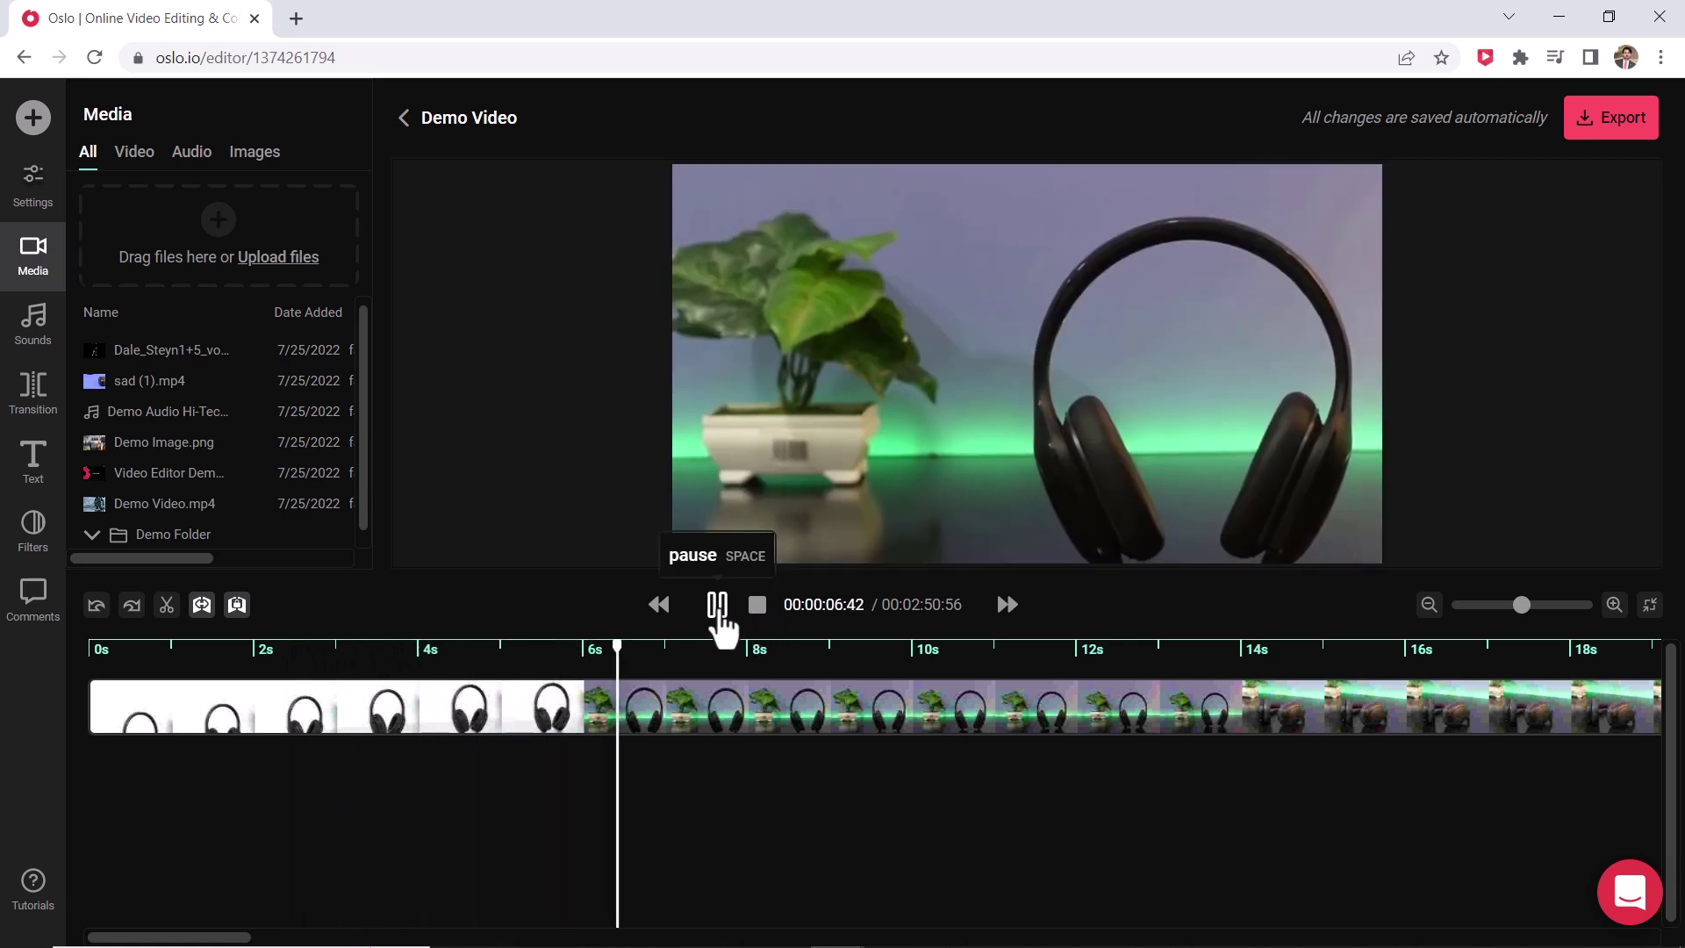
pyautogui.click(718, 610)
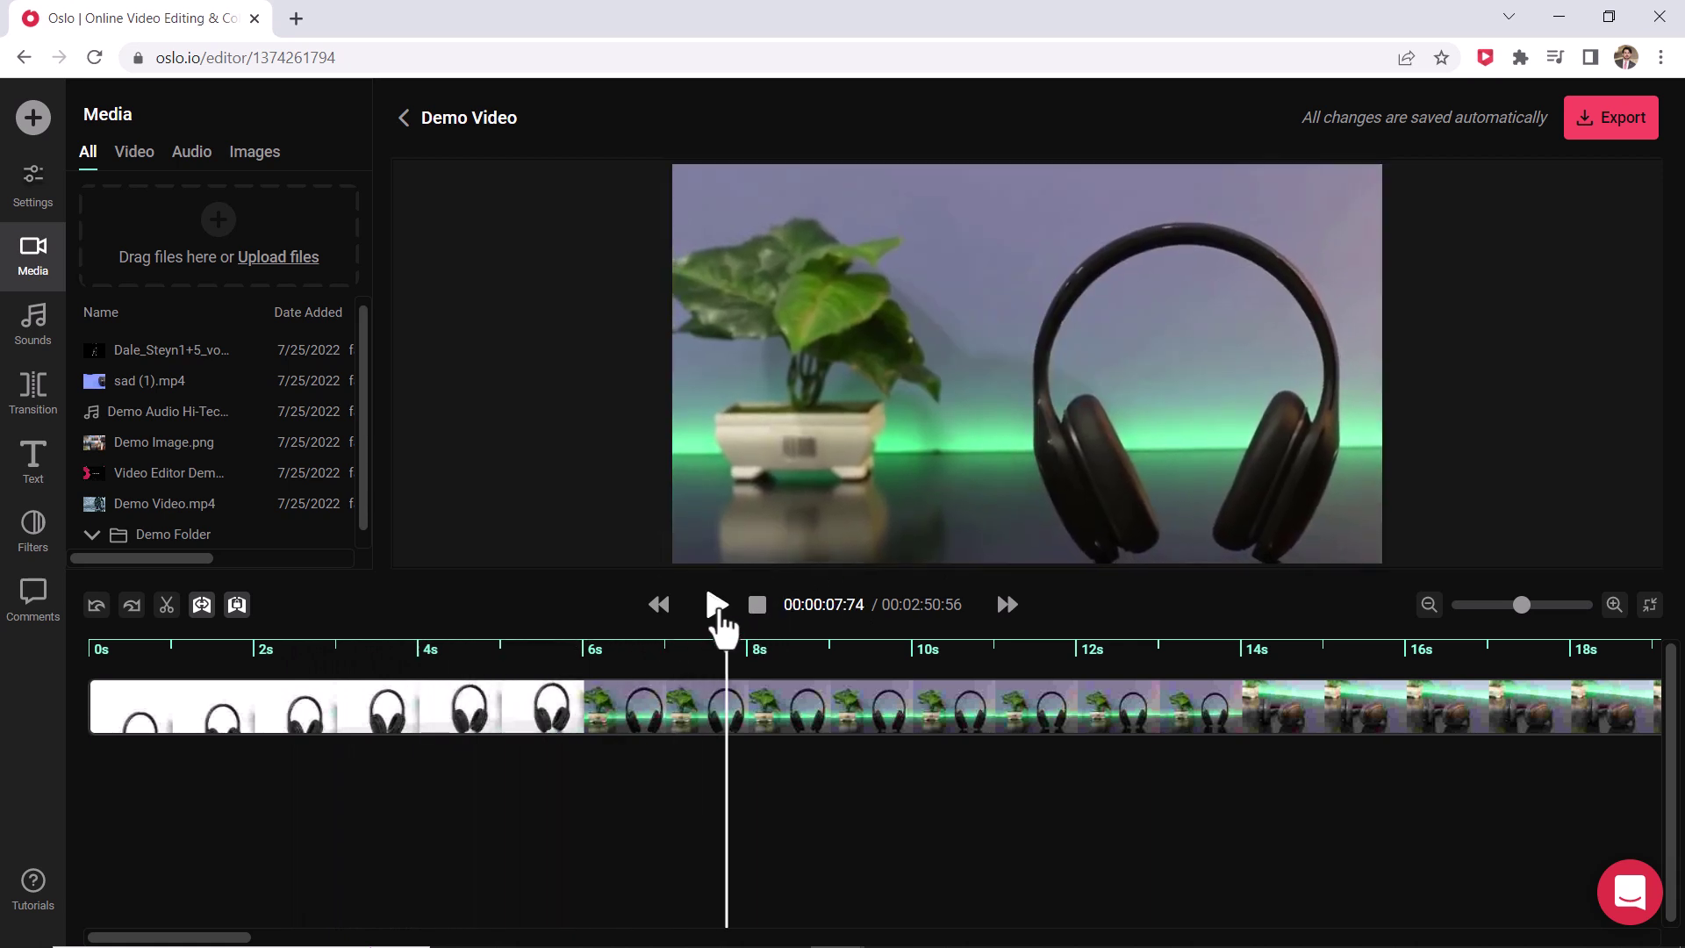
# Zoom the timeline out and drop the second clip right after sad (1).mp4
pyautogui.moveTo(1511, 606); pyautogui.dragTo(1459, 607)
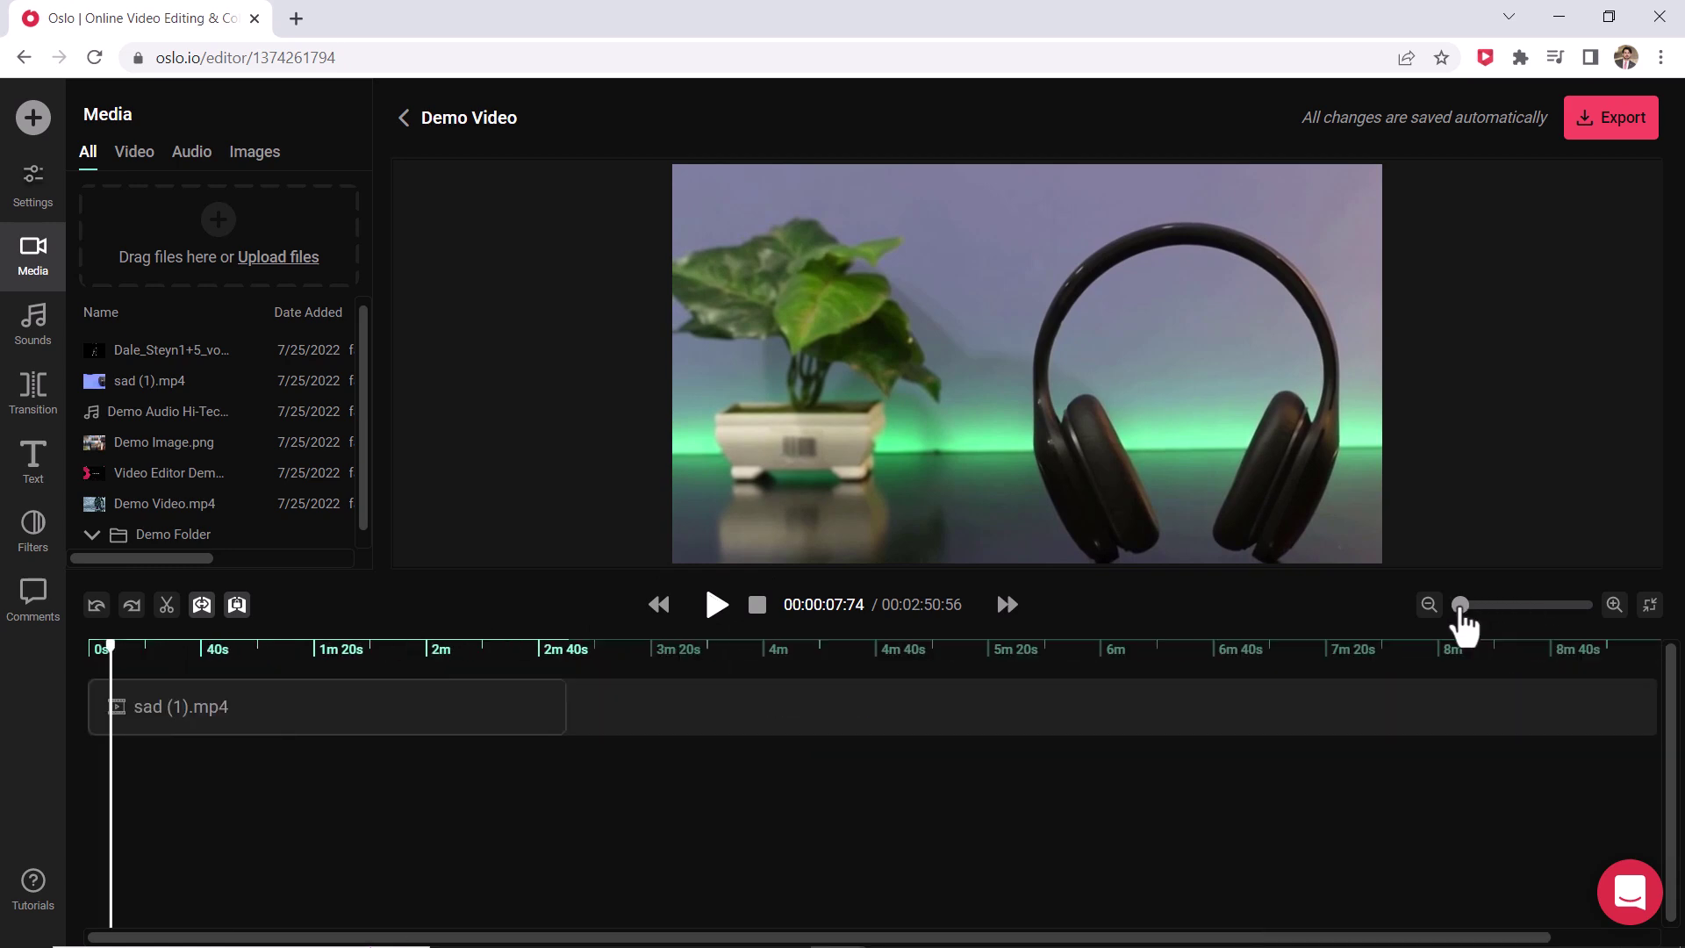
pyautogui.click(579, 659)
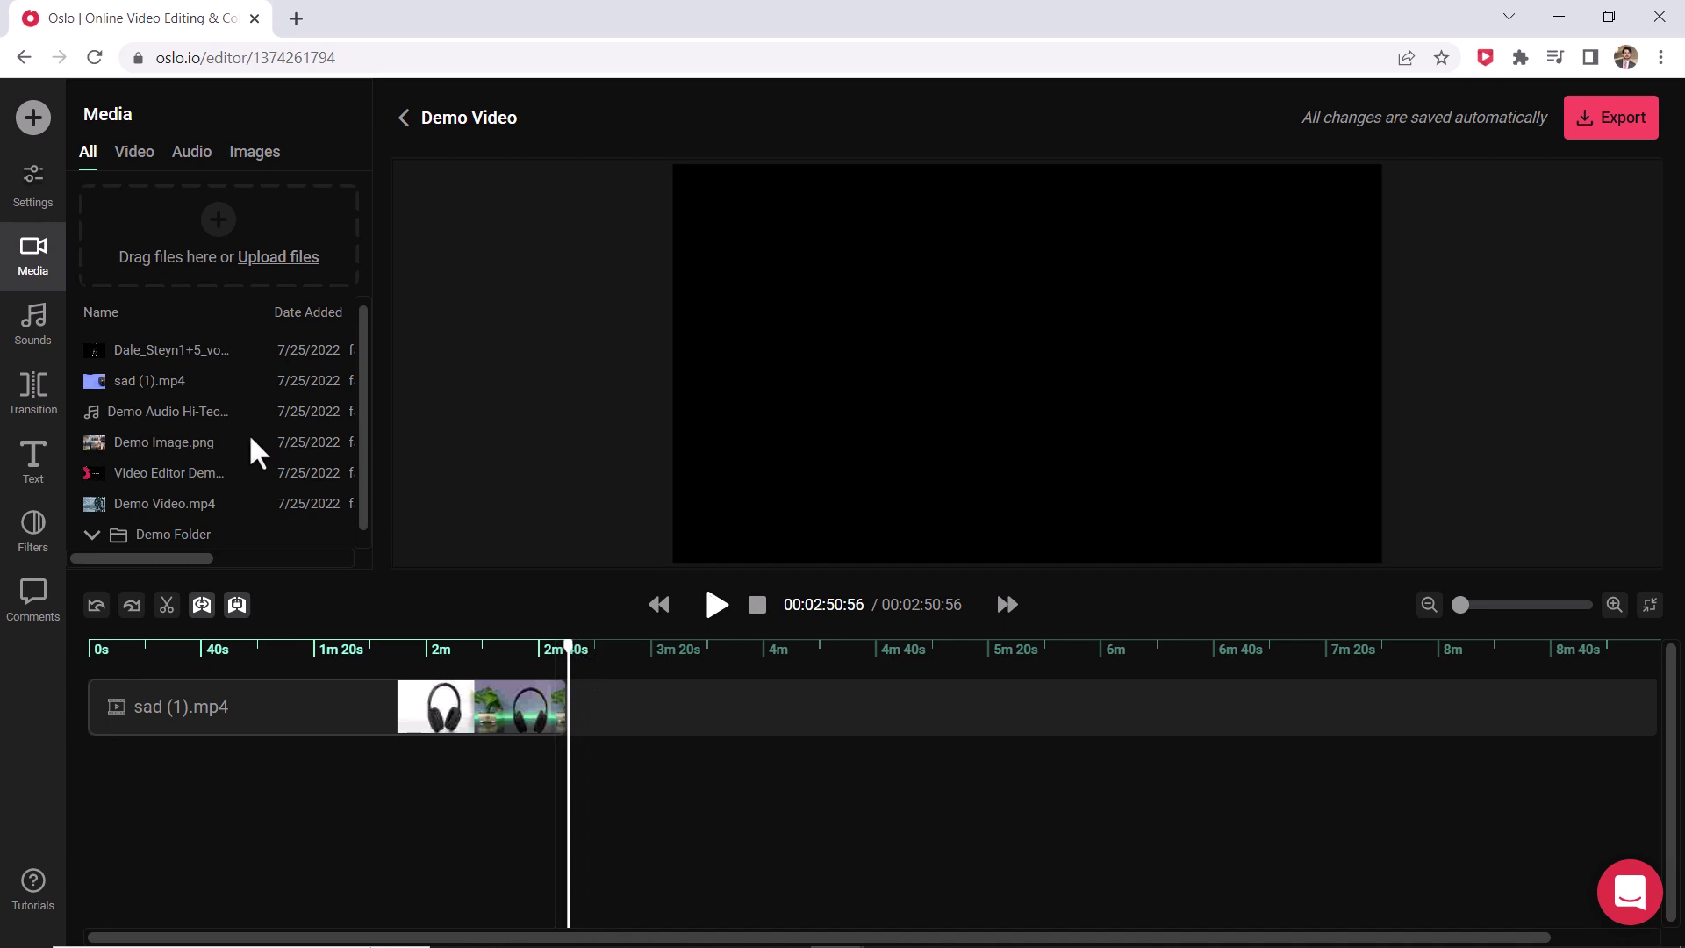
pyautogui.moveTo(129, 361)
pyautogui.moveTo(130, 362); pyautogui.dragTo(565, 705)
pyautogui.click(625, 715)
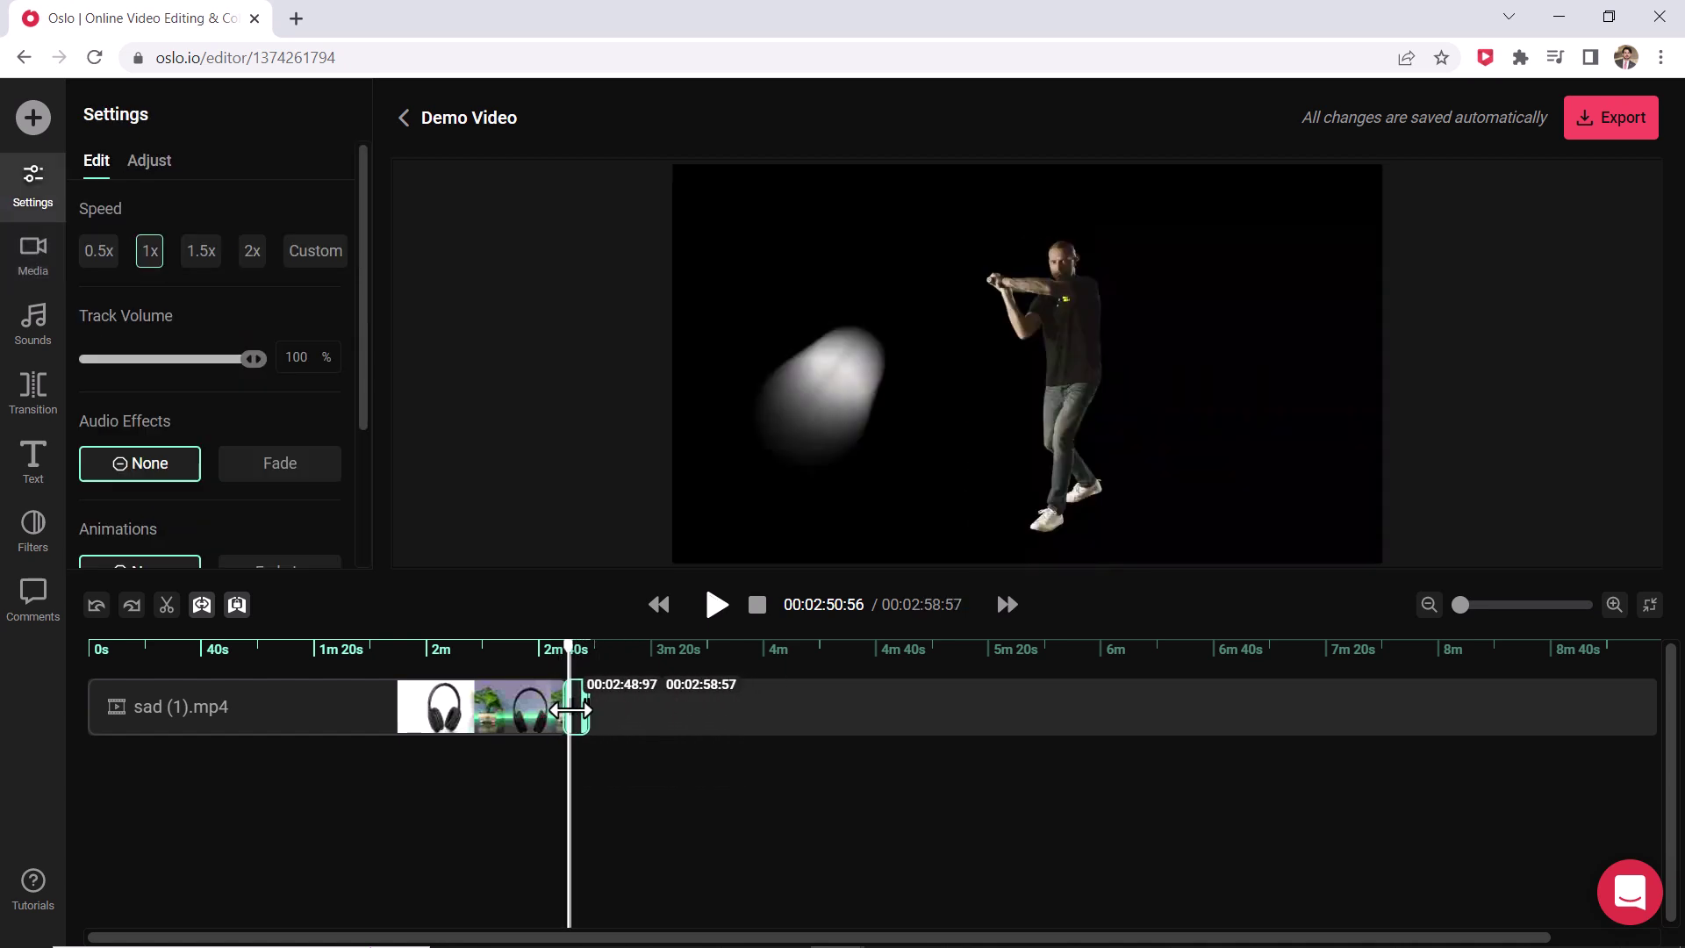
# Move the playhead to about 2:44 near the join and zoom the timeline back in
pyautogui.click(558, 647)
pyautogui.moveTo(557, 647); pyautogui.dragTo(551, 647)
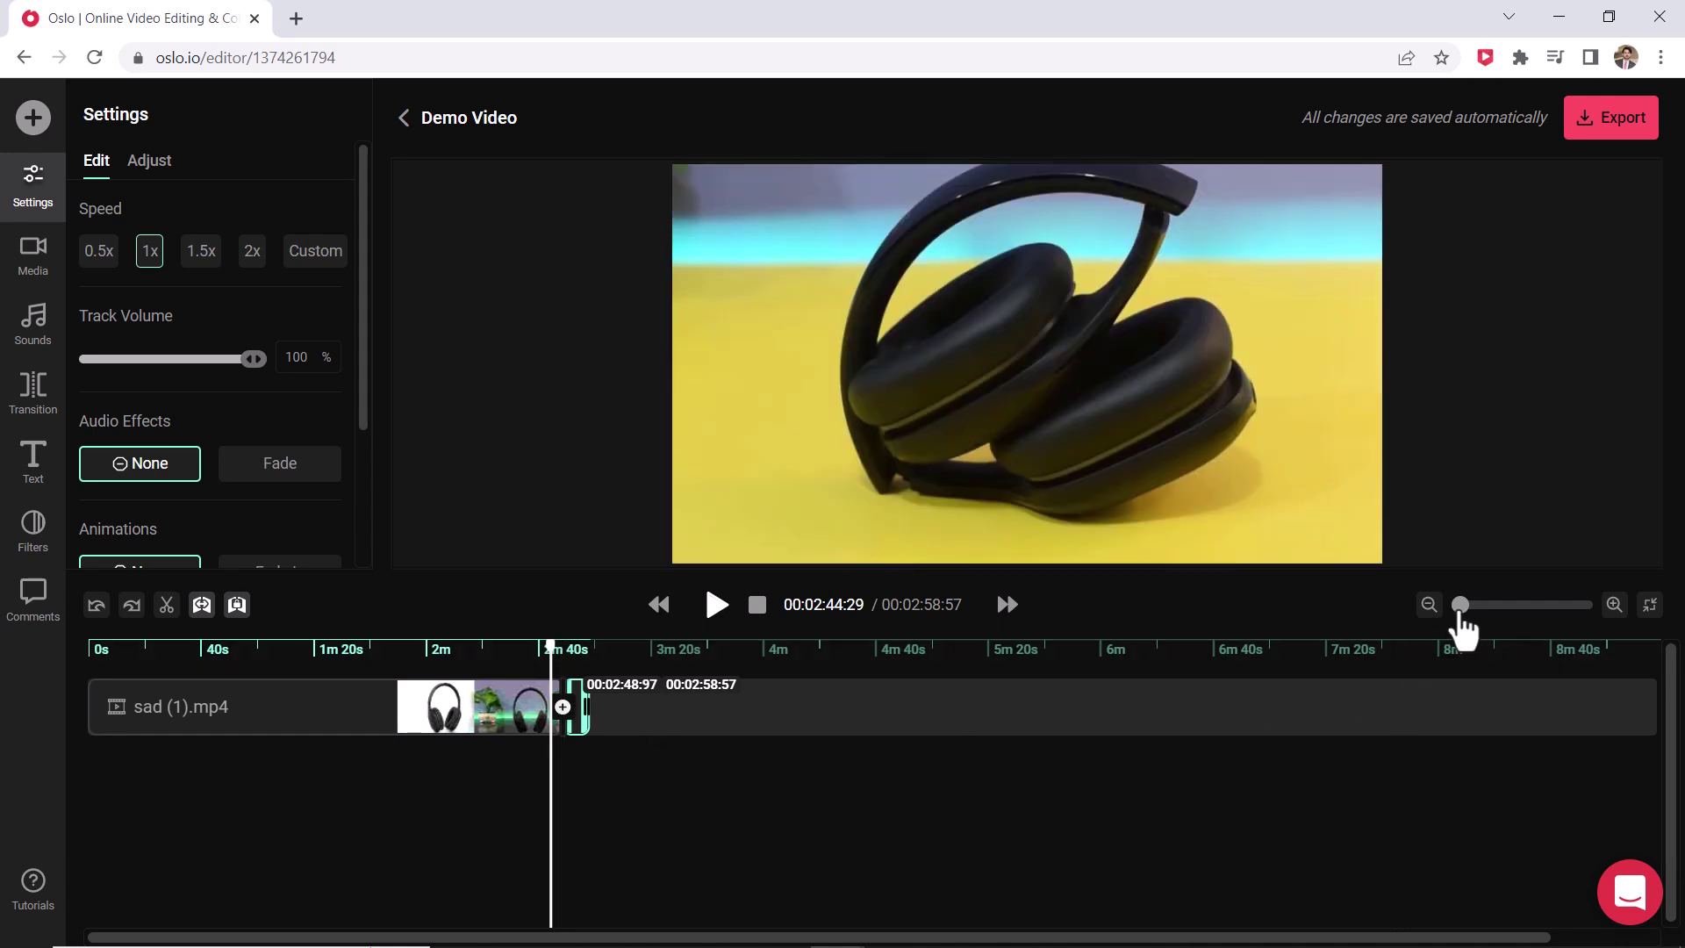
pyautogui.moveTo(1463, 608); pyautogui.dragTo(1460, 606)
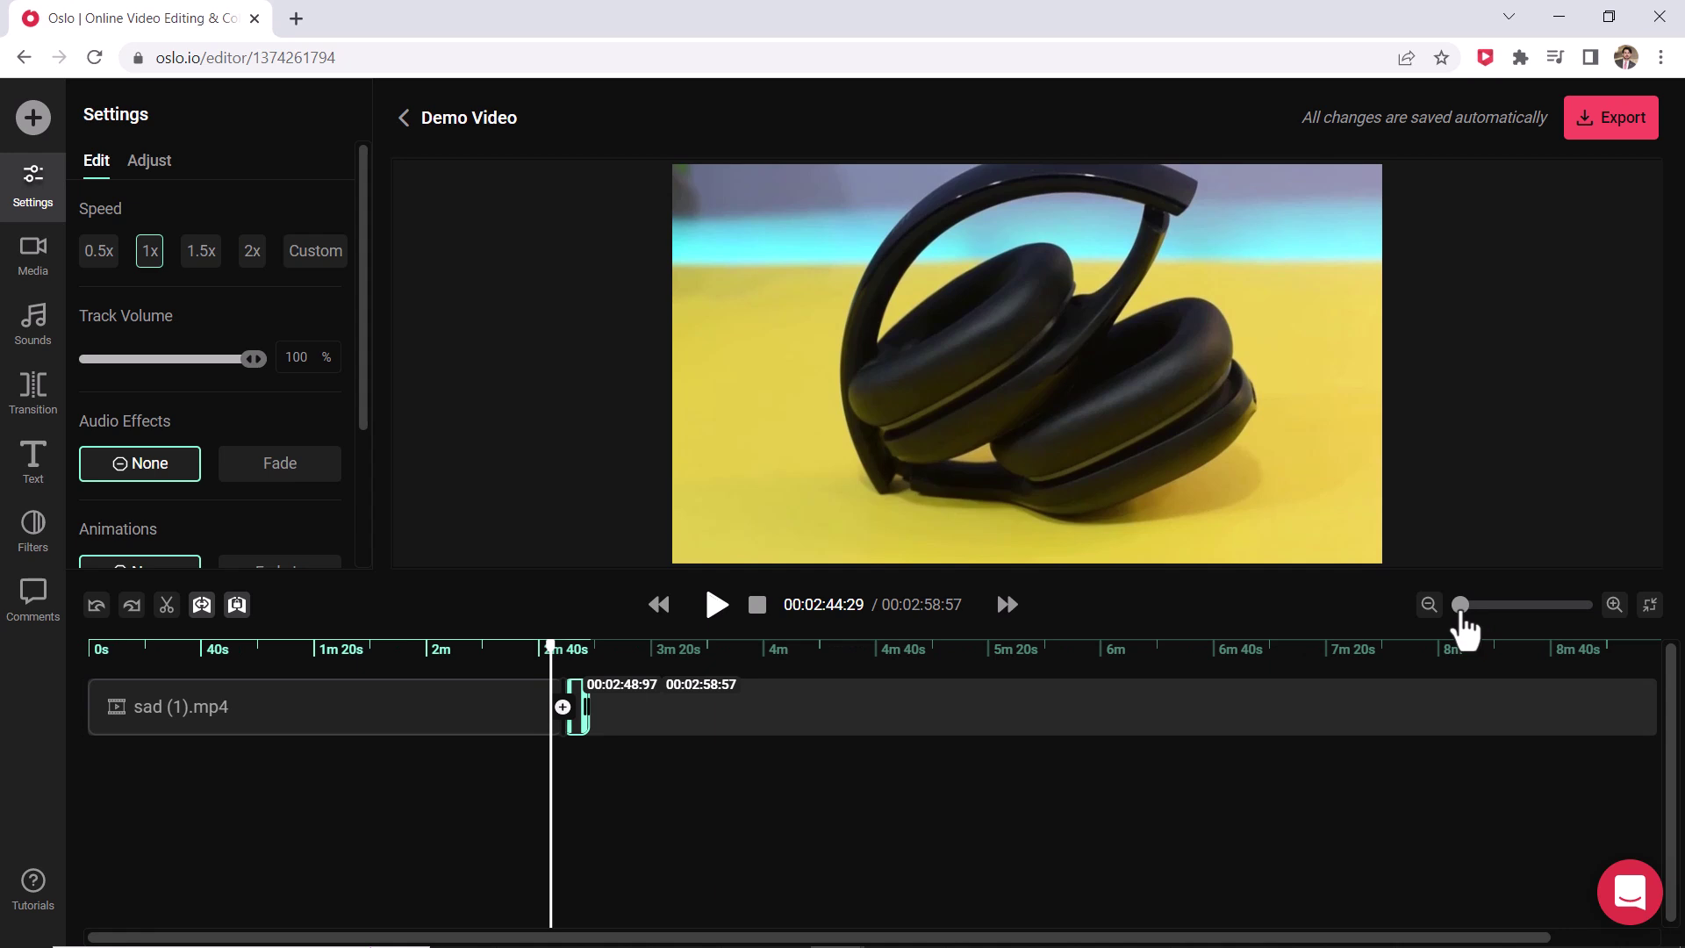
pyautogui.click(1614, 604)
pyautogui.click(1614, 604)
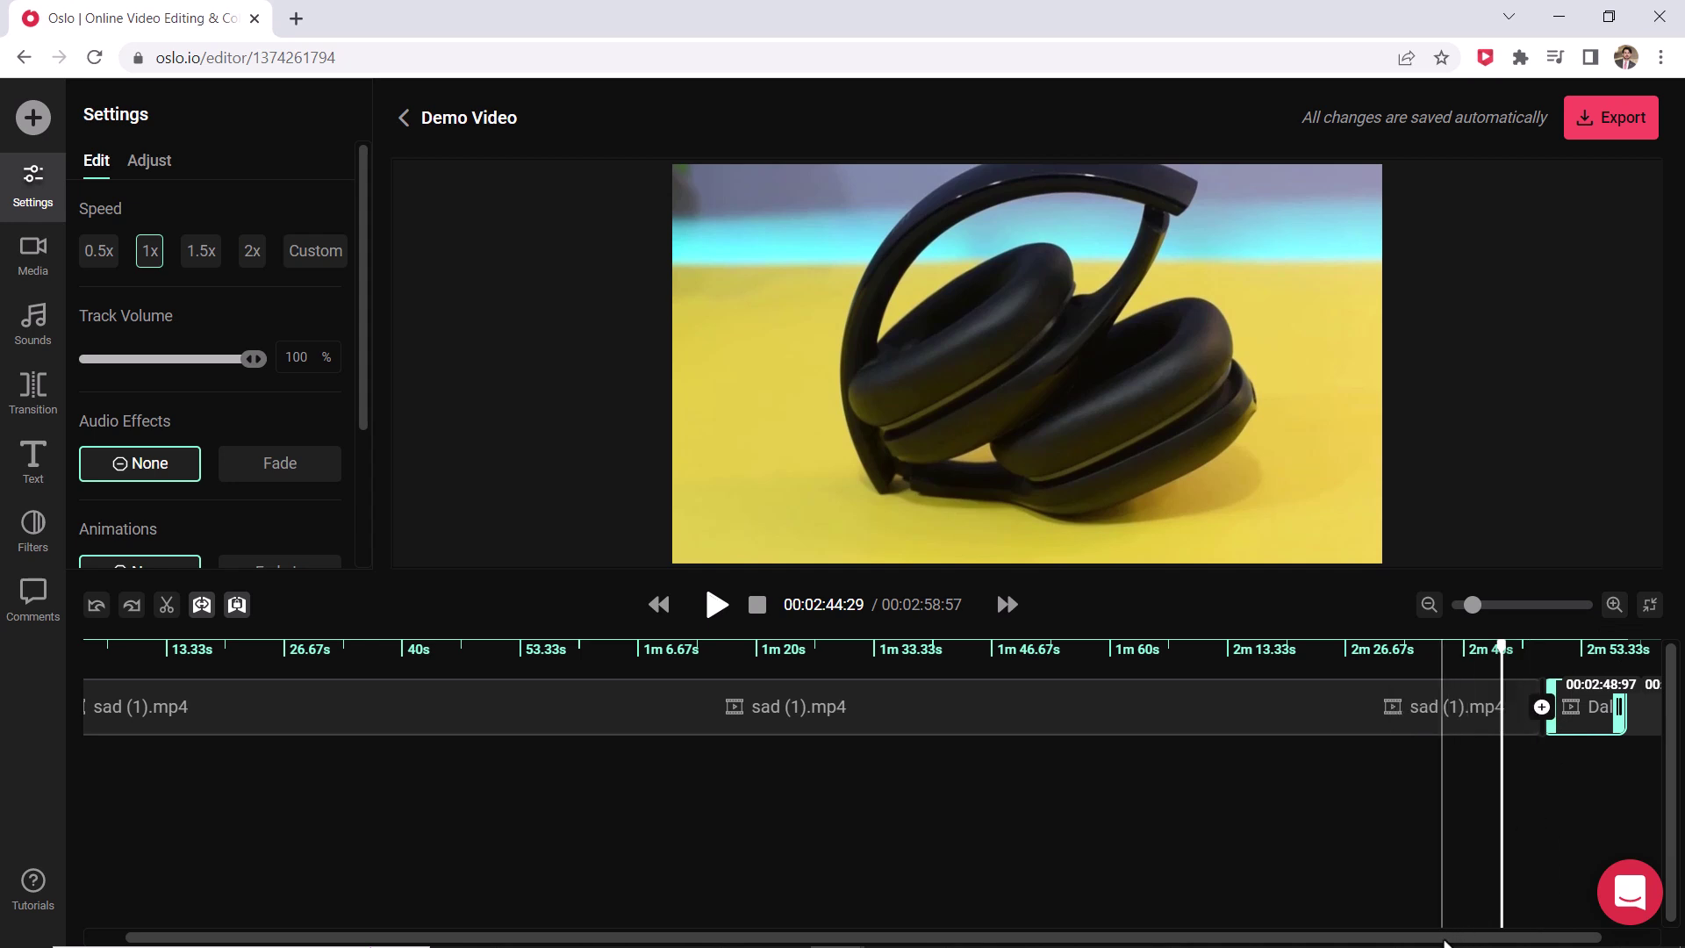
# Scroll to the timeline end and trim the closing clip's end shorter
pyautogui.moveTo(1450, 932); pyautogui.dragTo(1552, 934)
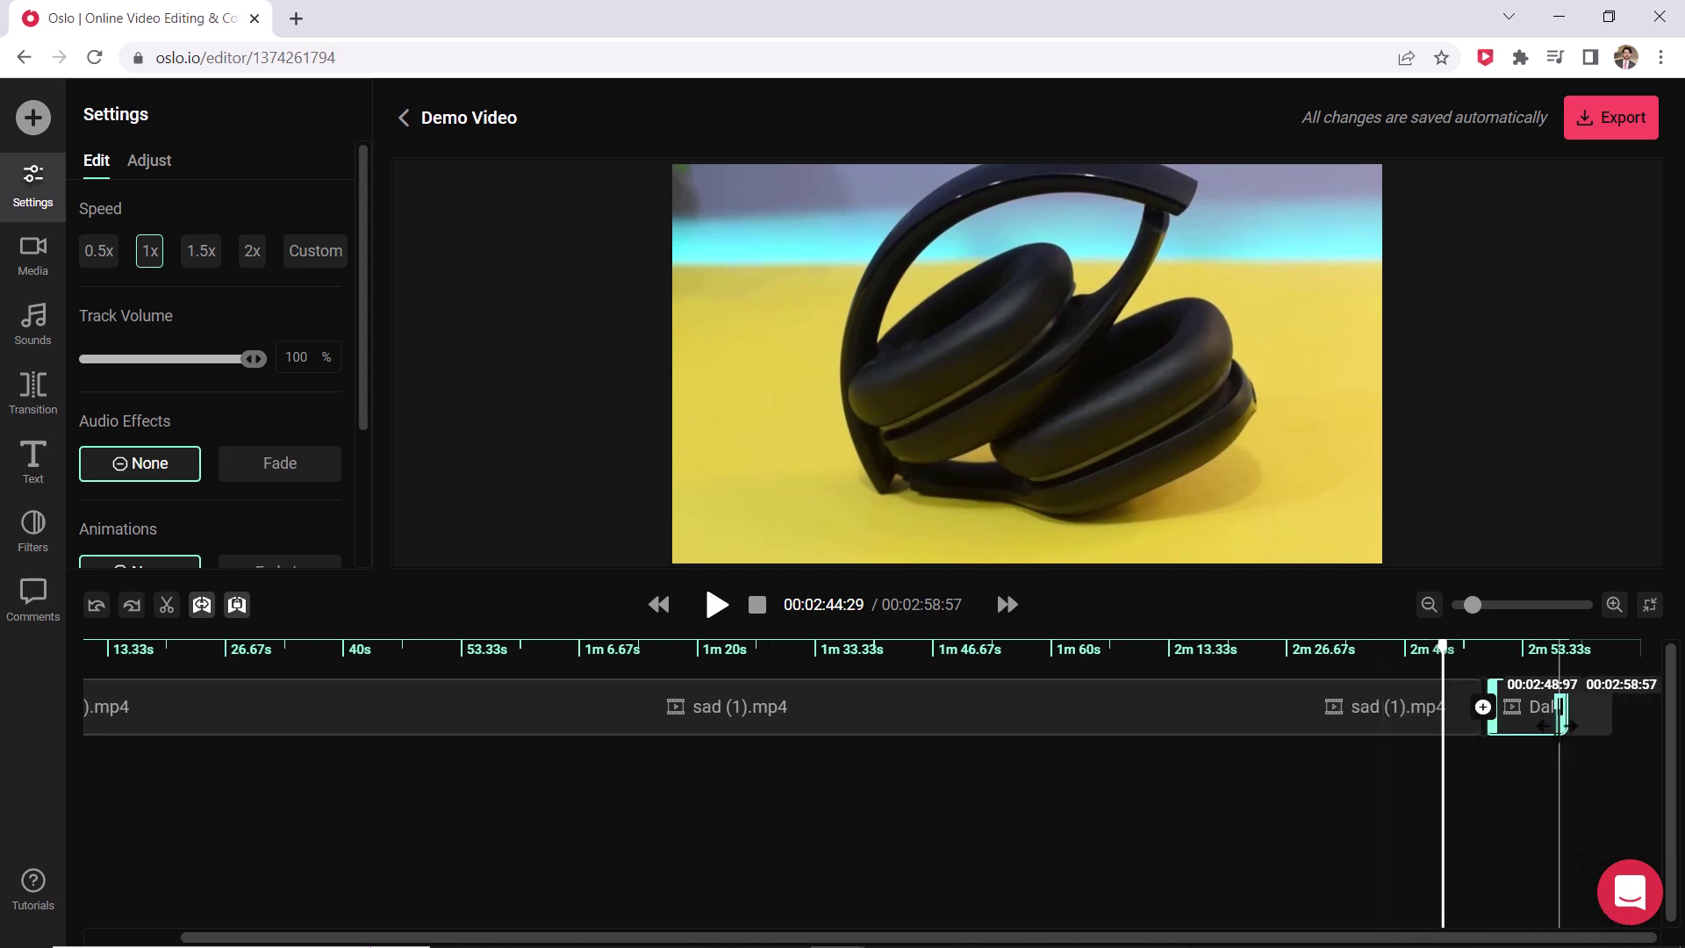
pyautogui.click(1559, 715)
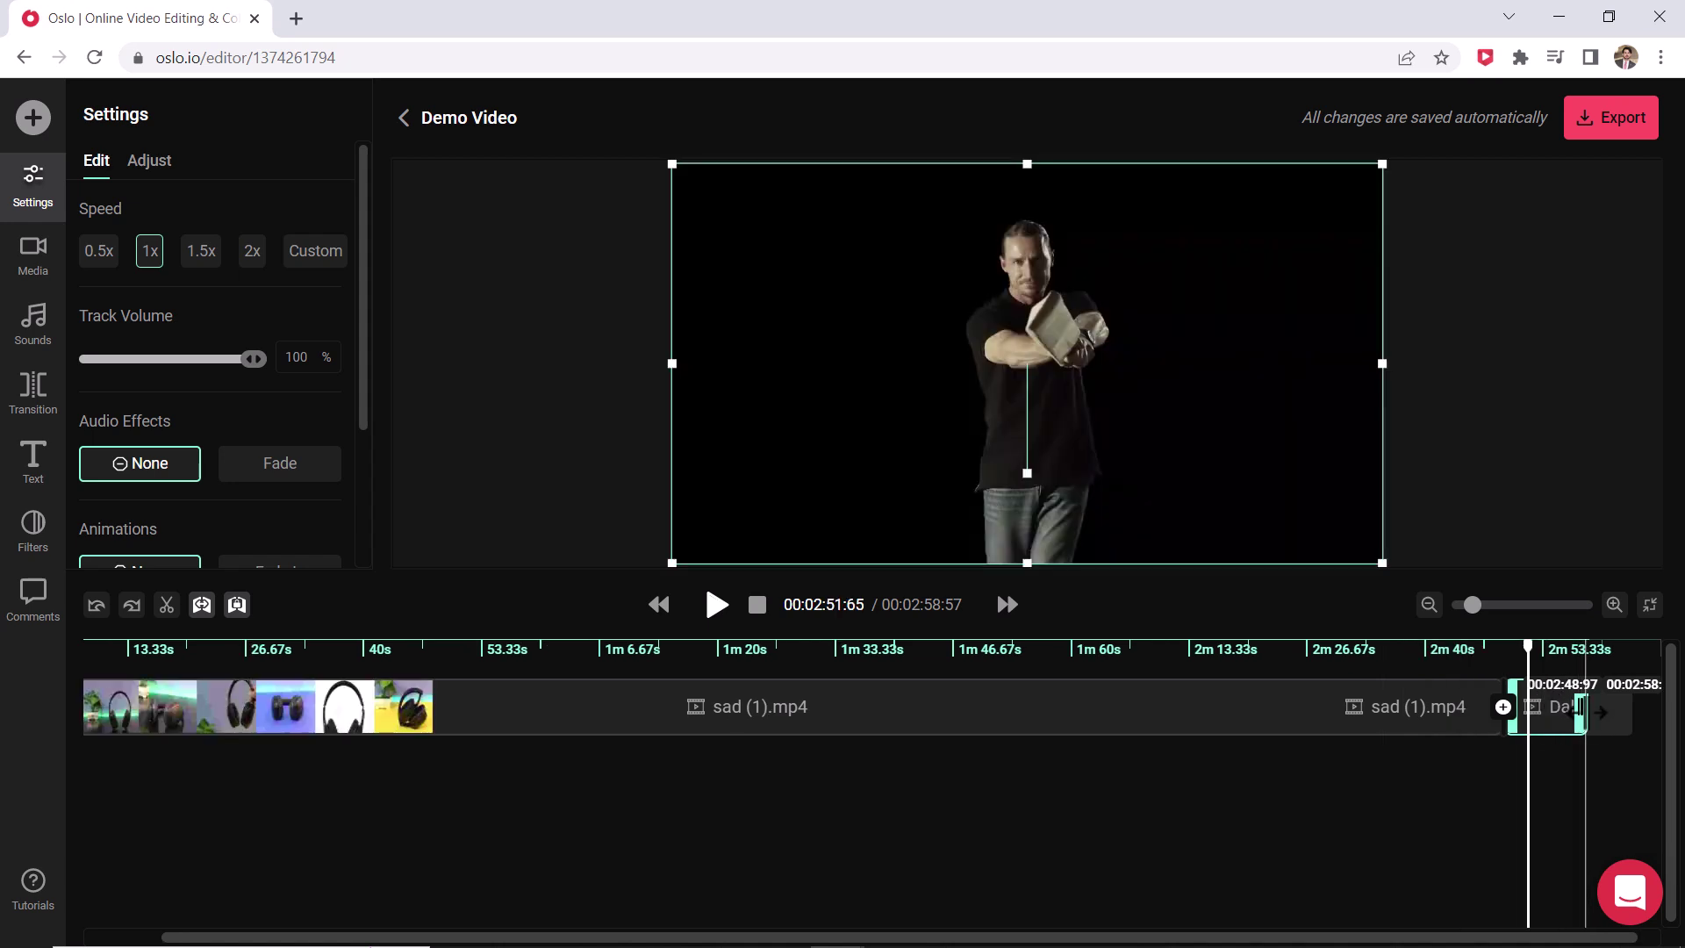
pyautogui.moveTo(1581, 707); pyautogui.dragTo(1564, 709)
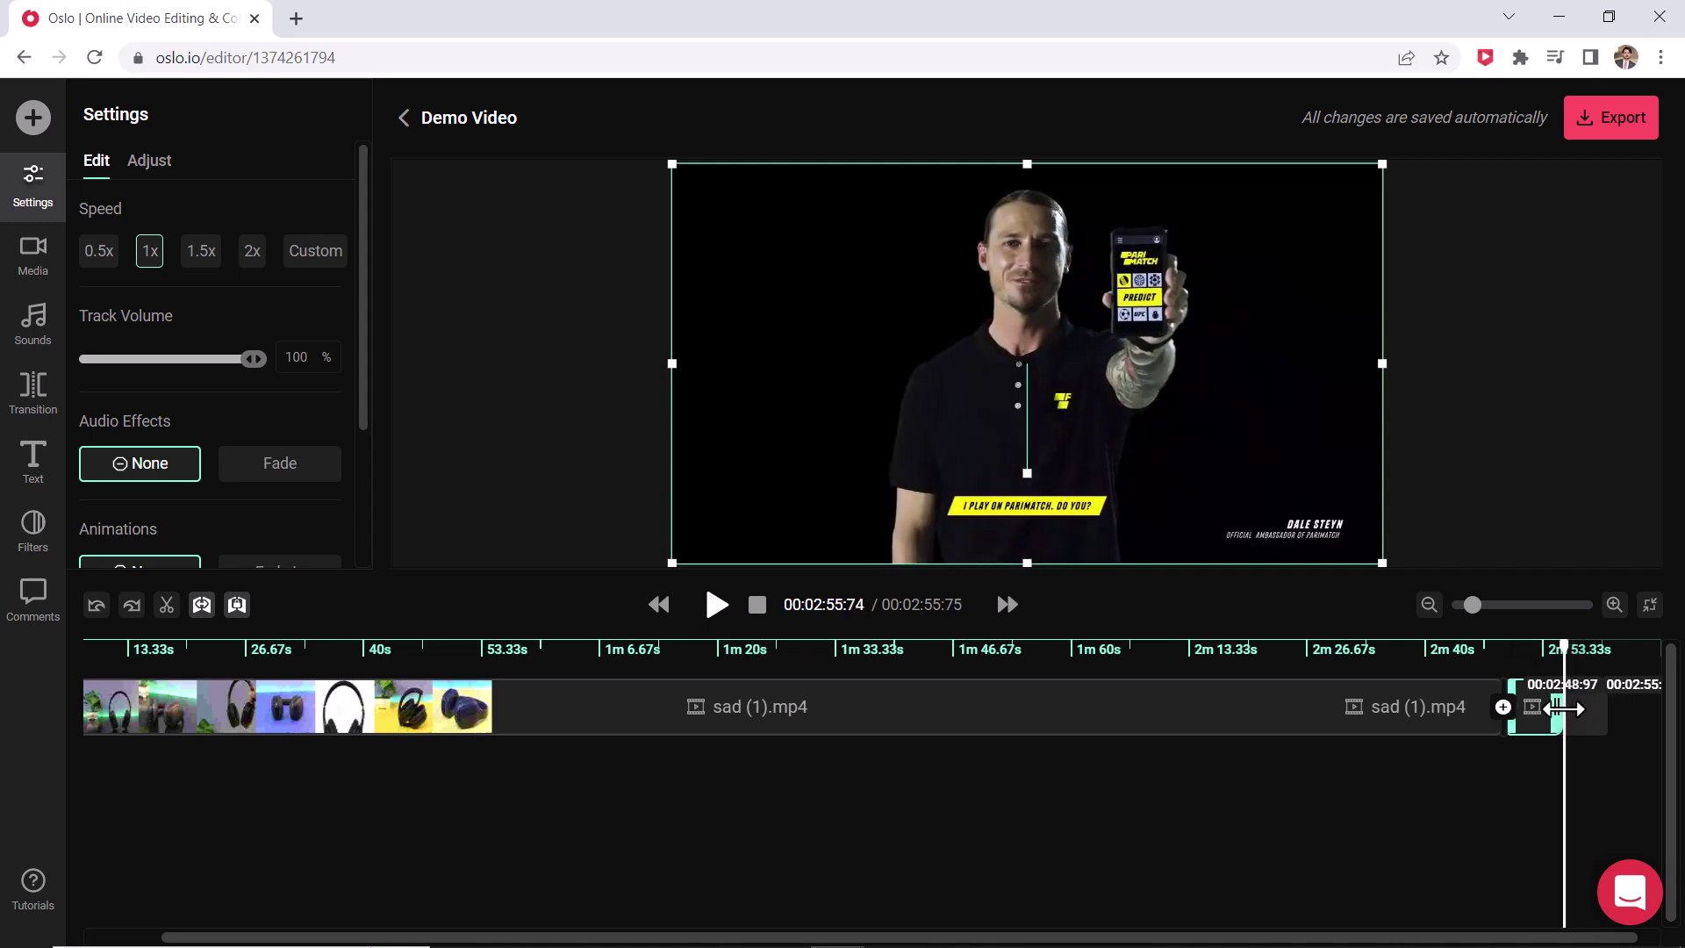
# Play the video from about 2:46 to check the trimmed ending
pyautogui.click(1510, 727)
pyautogui.click(1279, 722)
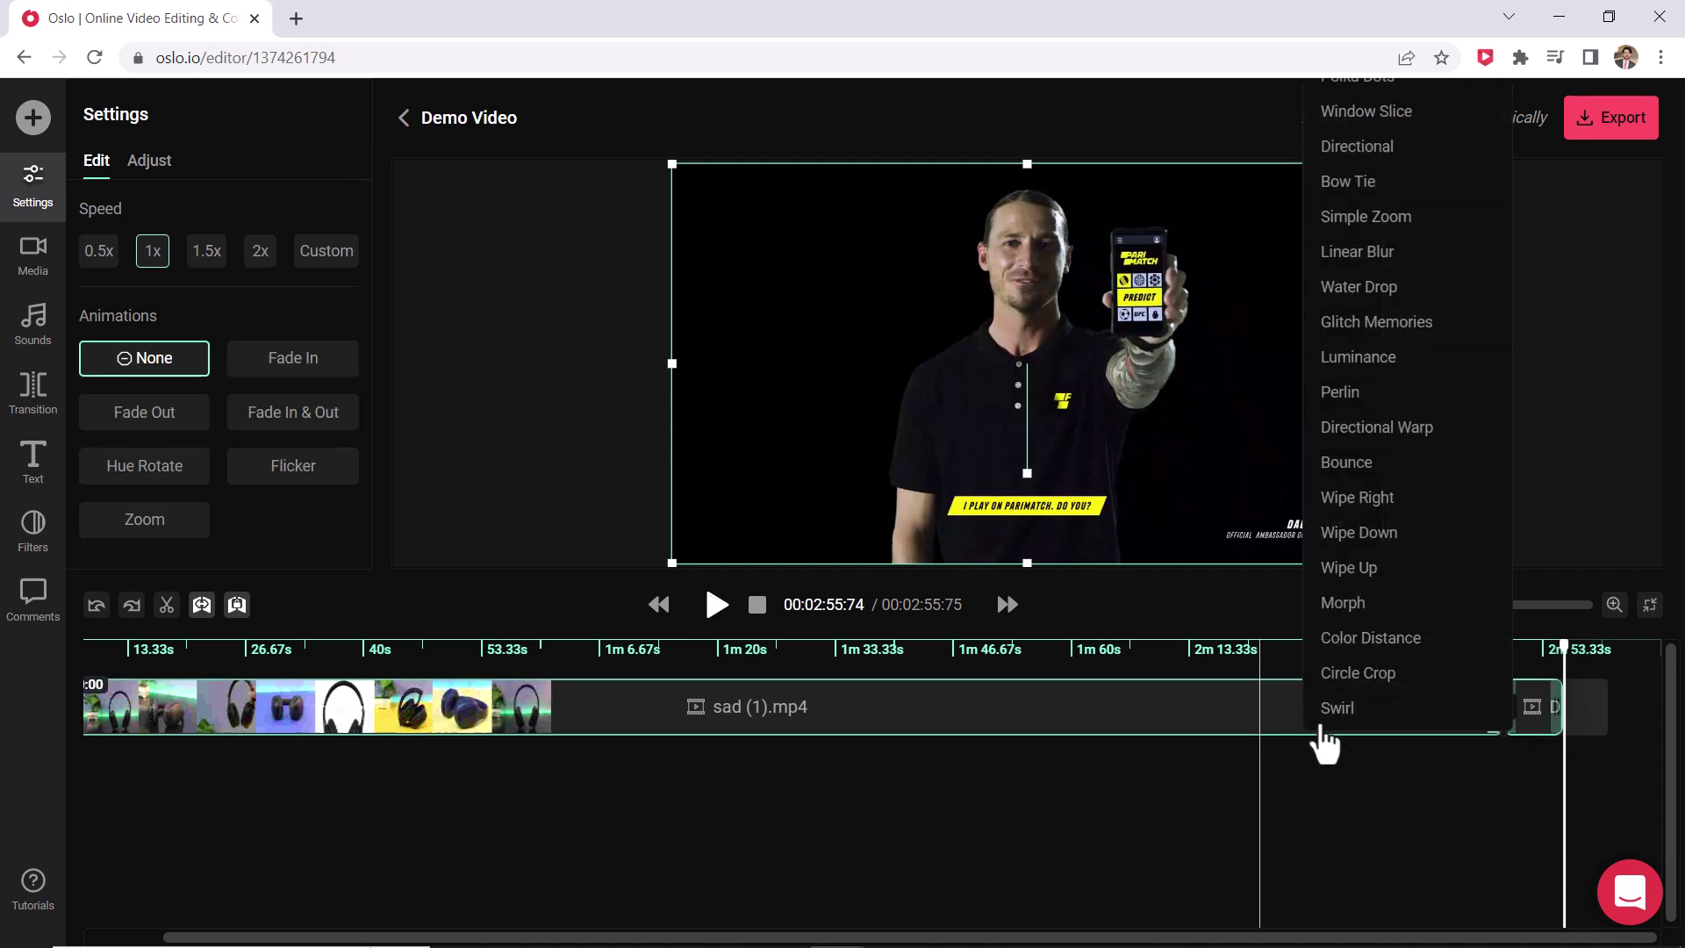
pyautogui.click(1335, 790)
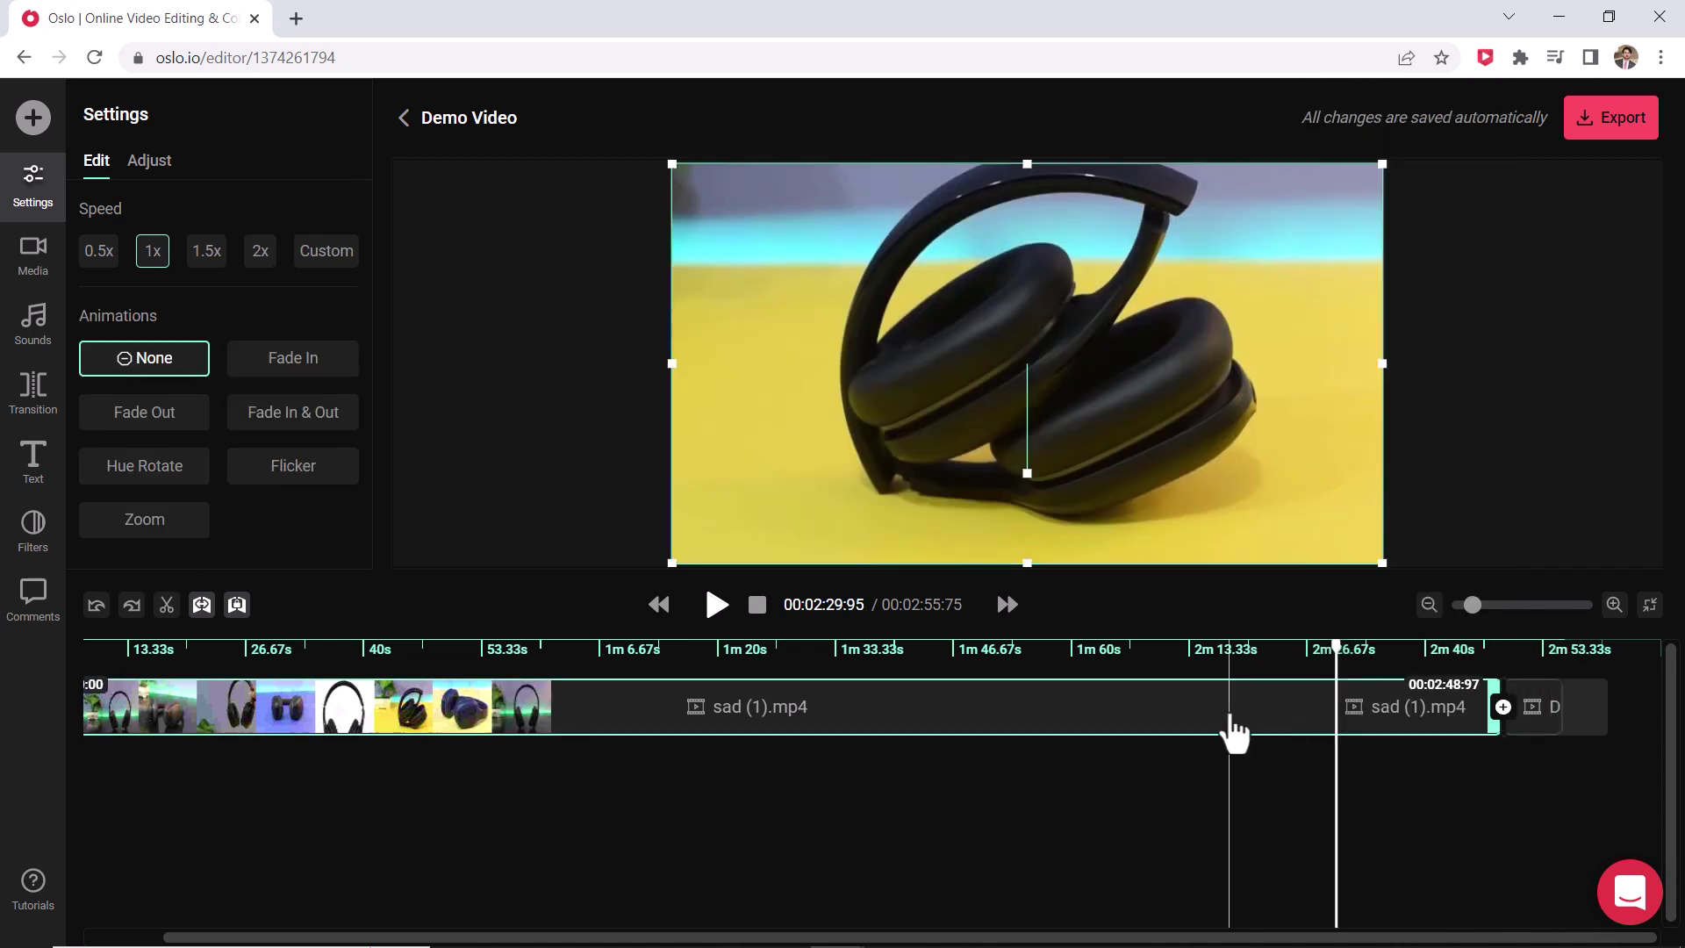
pyautogui.click(267, 662)
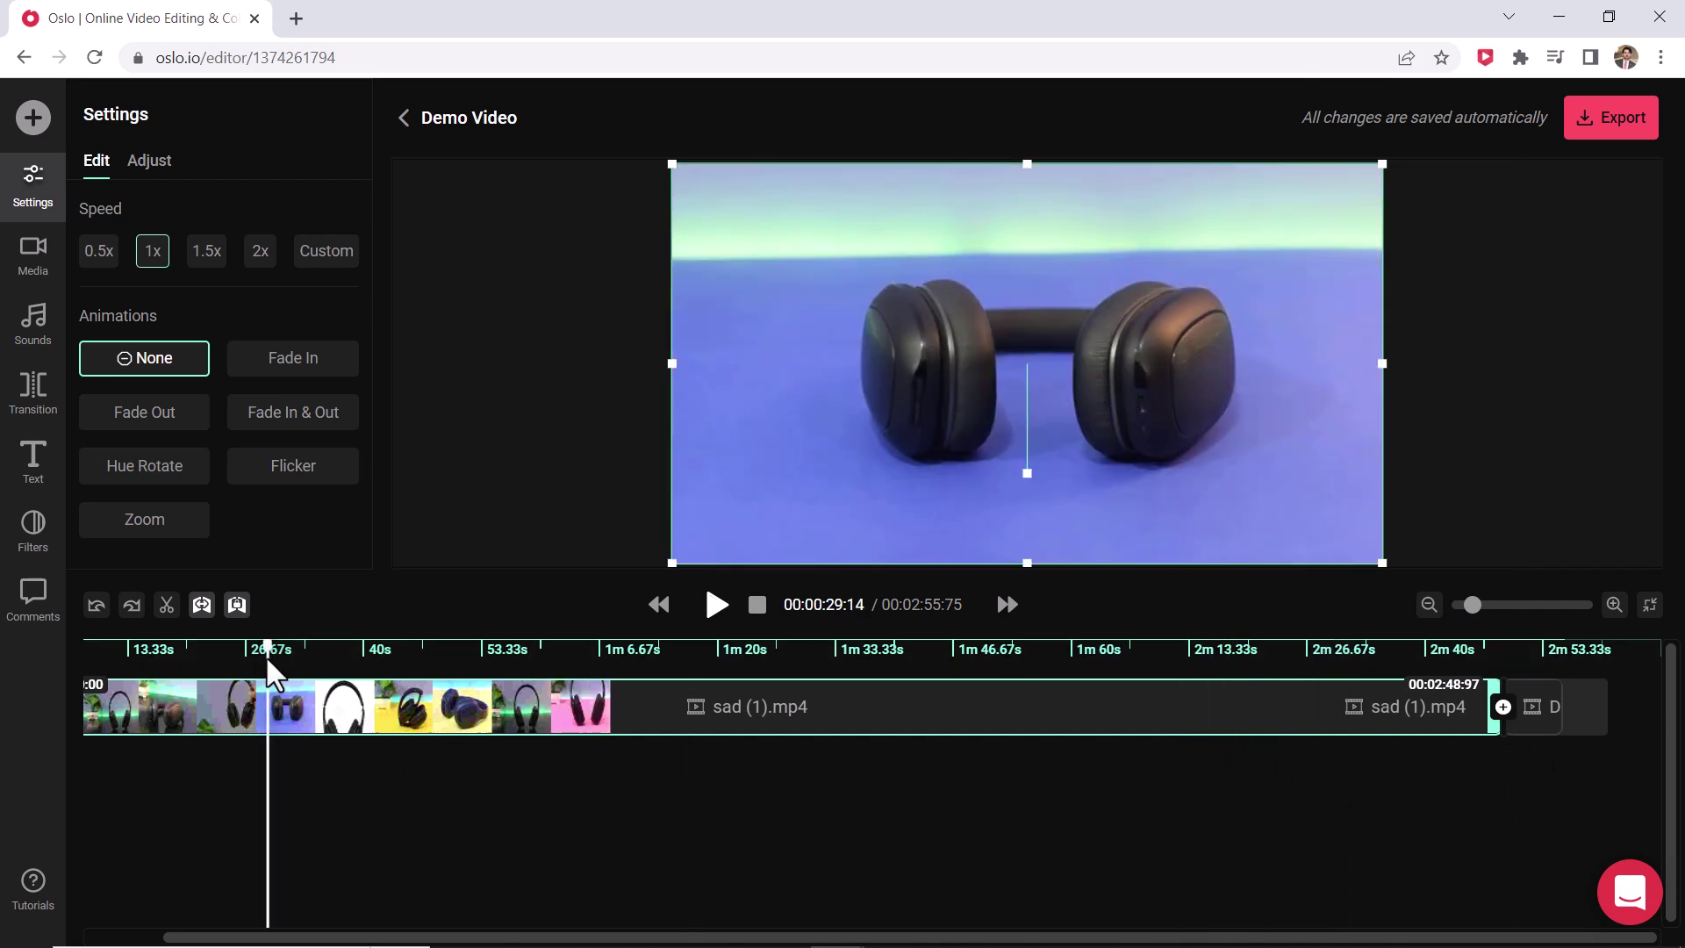
pyautogui.click(1485, 662)
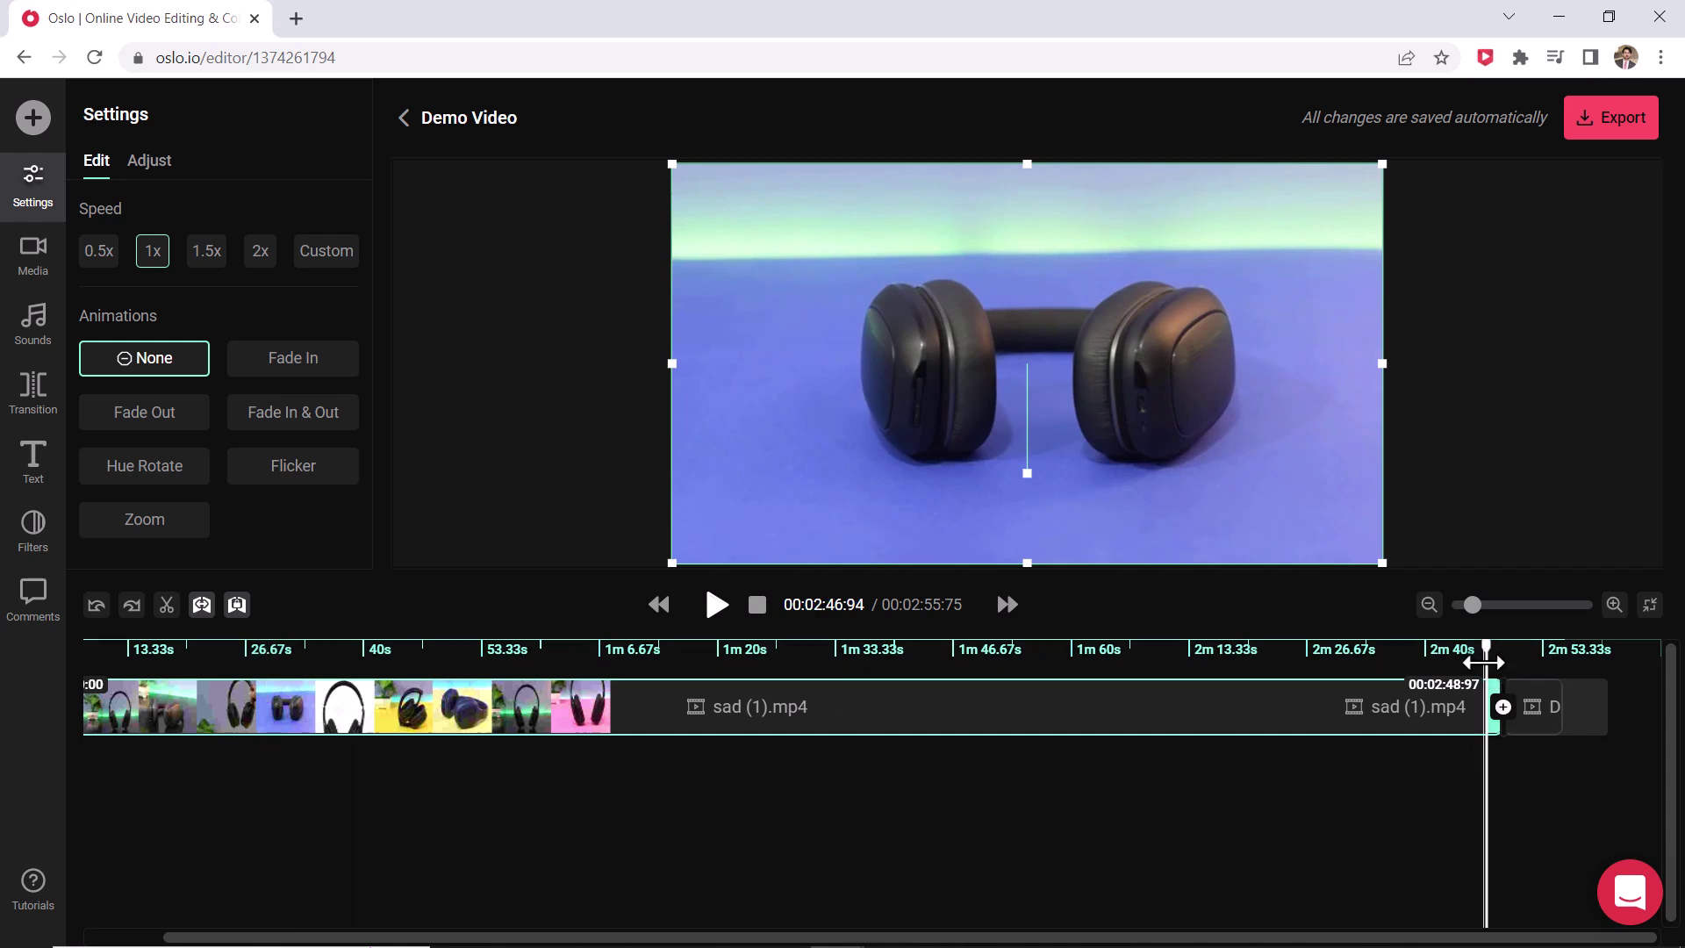
pyautogui.press('space')
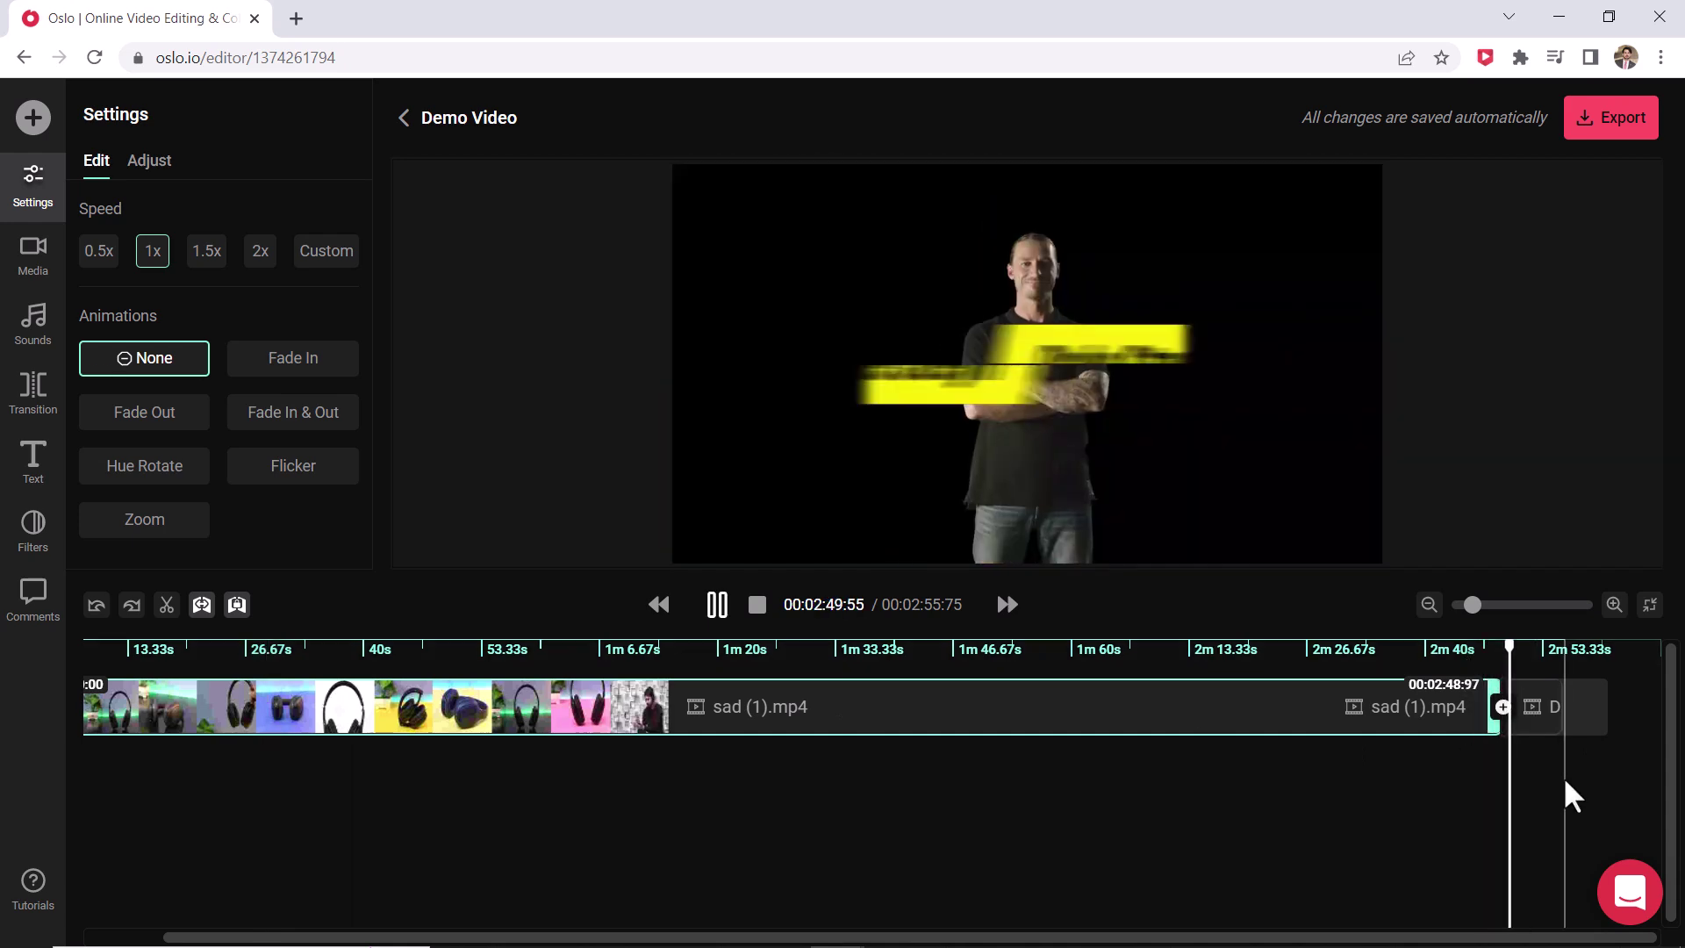
# Split the headphones clip at 1:09:08 and at 1:25:45
pyautogui.press('space')
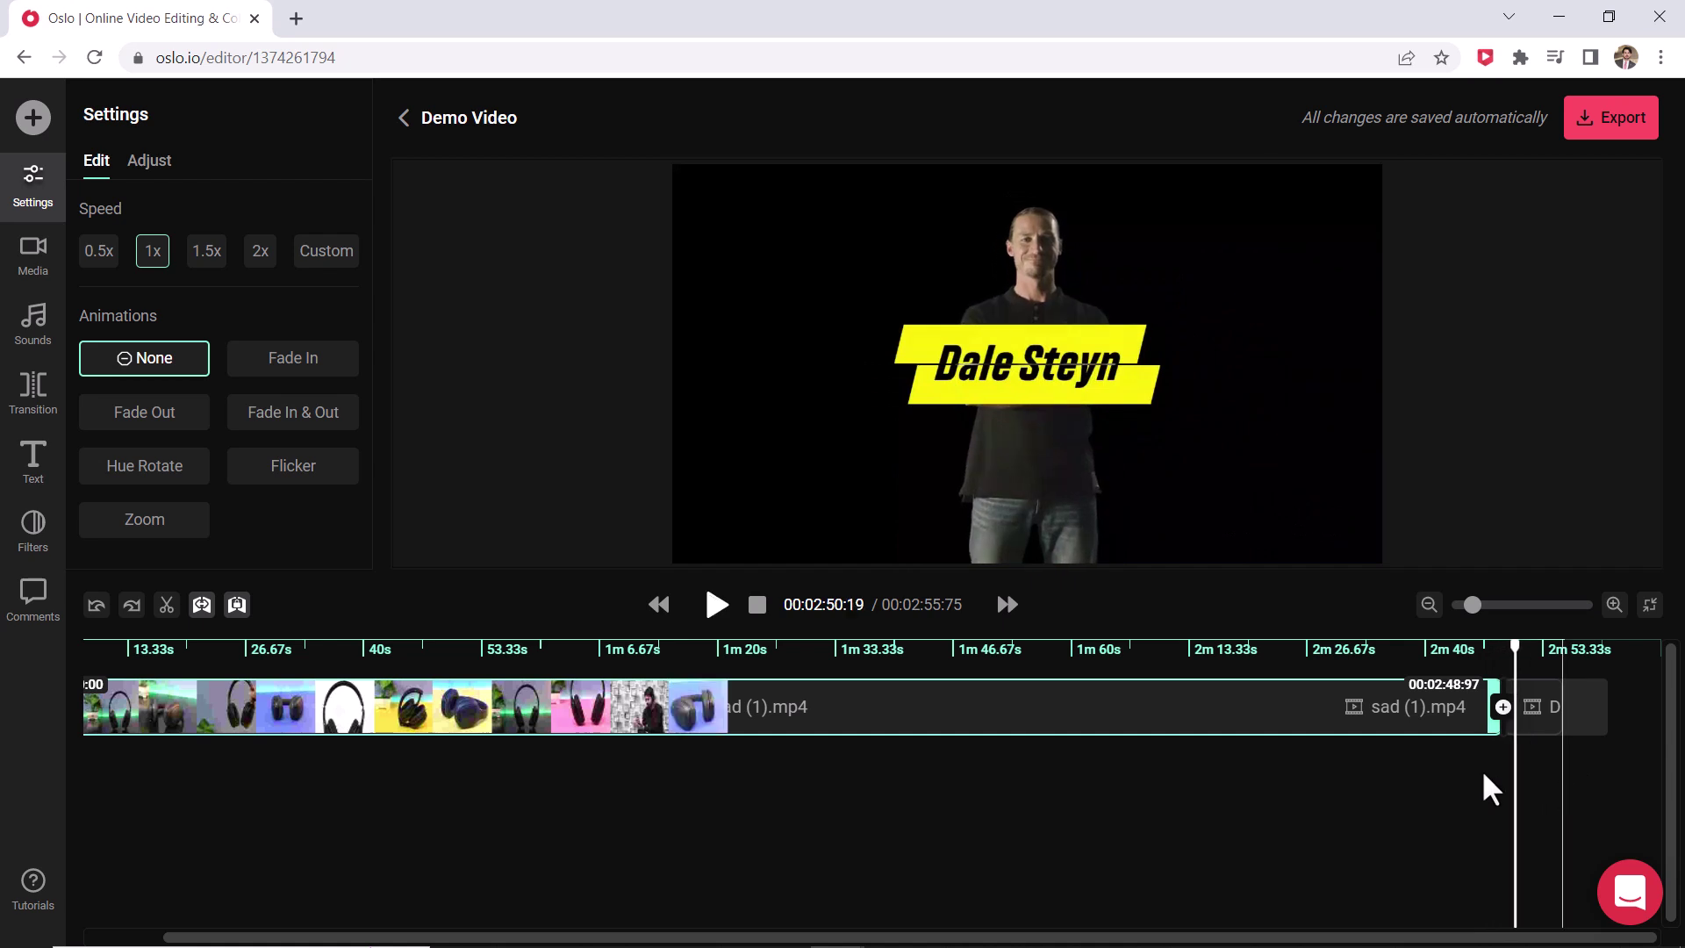
pyautogui.click(615, 684)
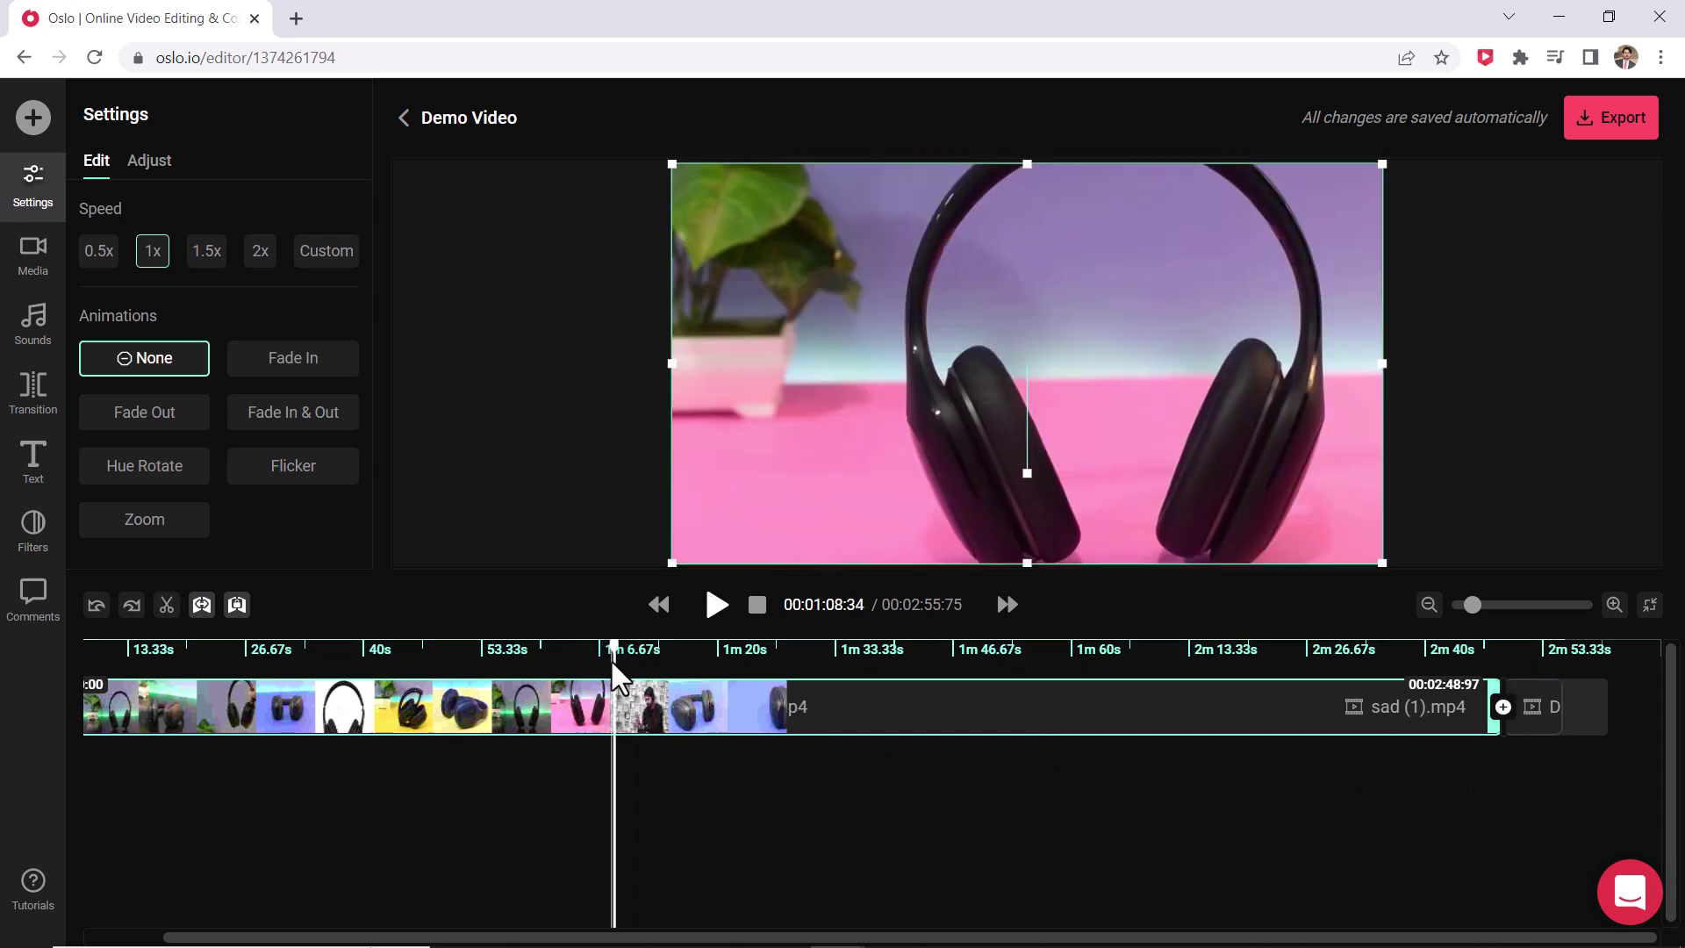
pyautogui.click(620, 719)
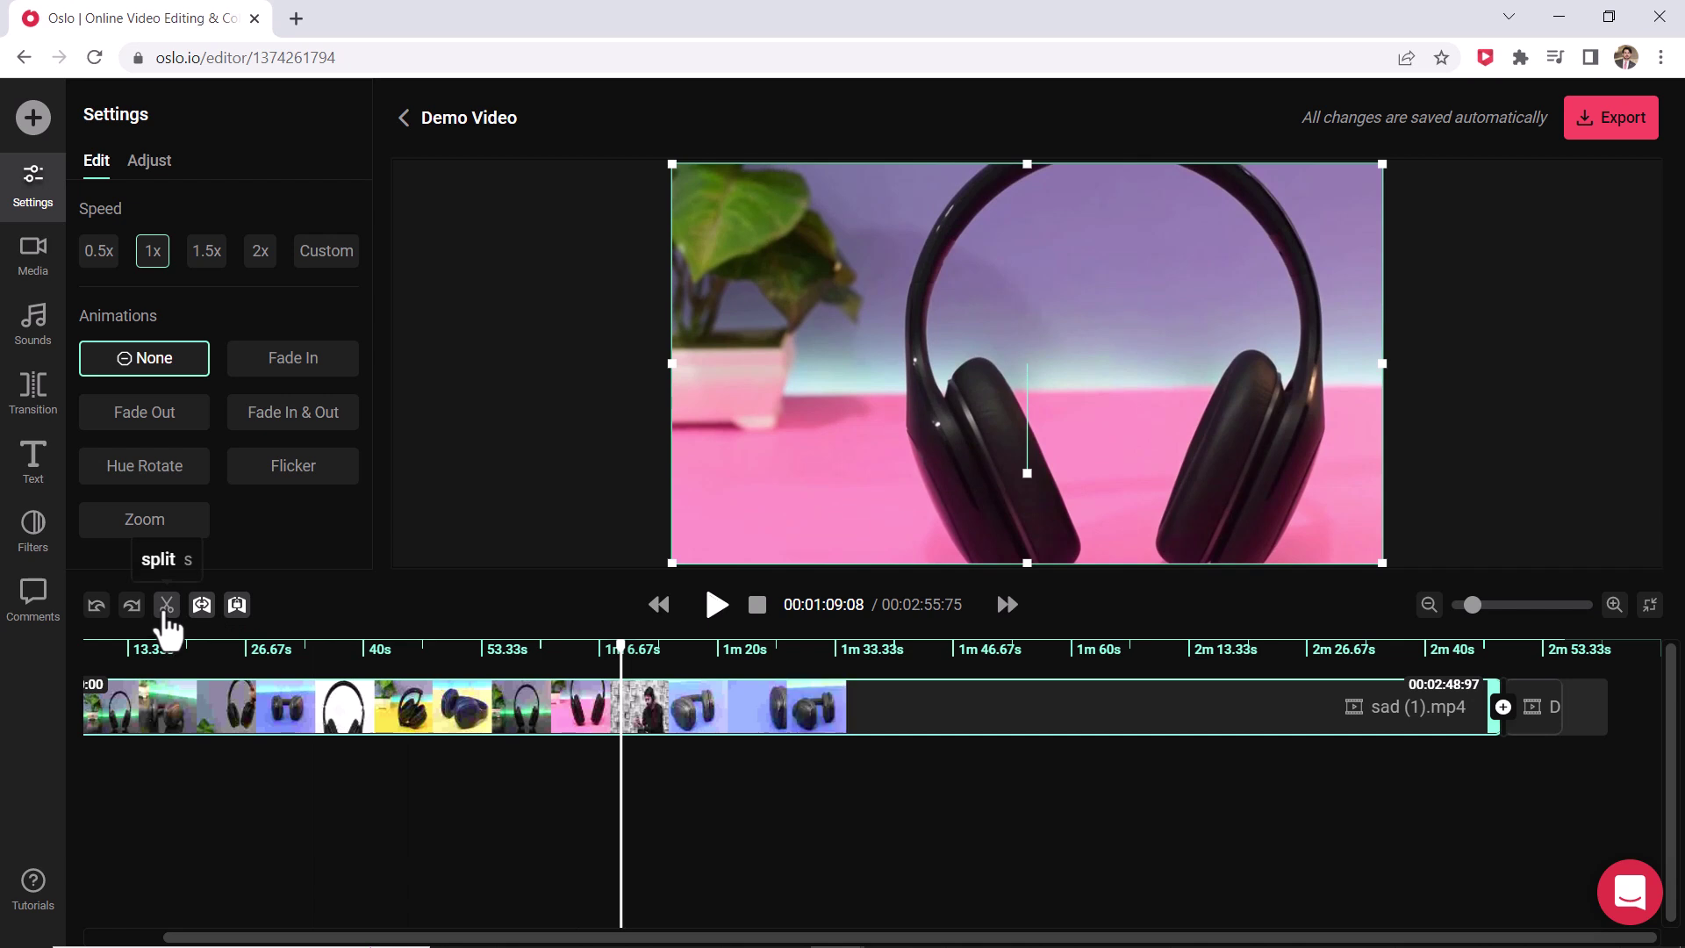
pyautogui.click(166, 605)
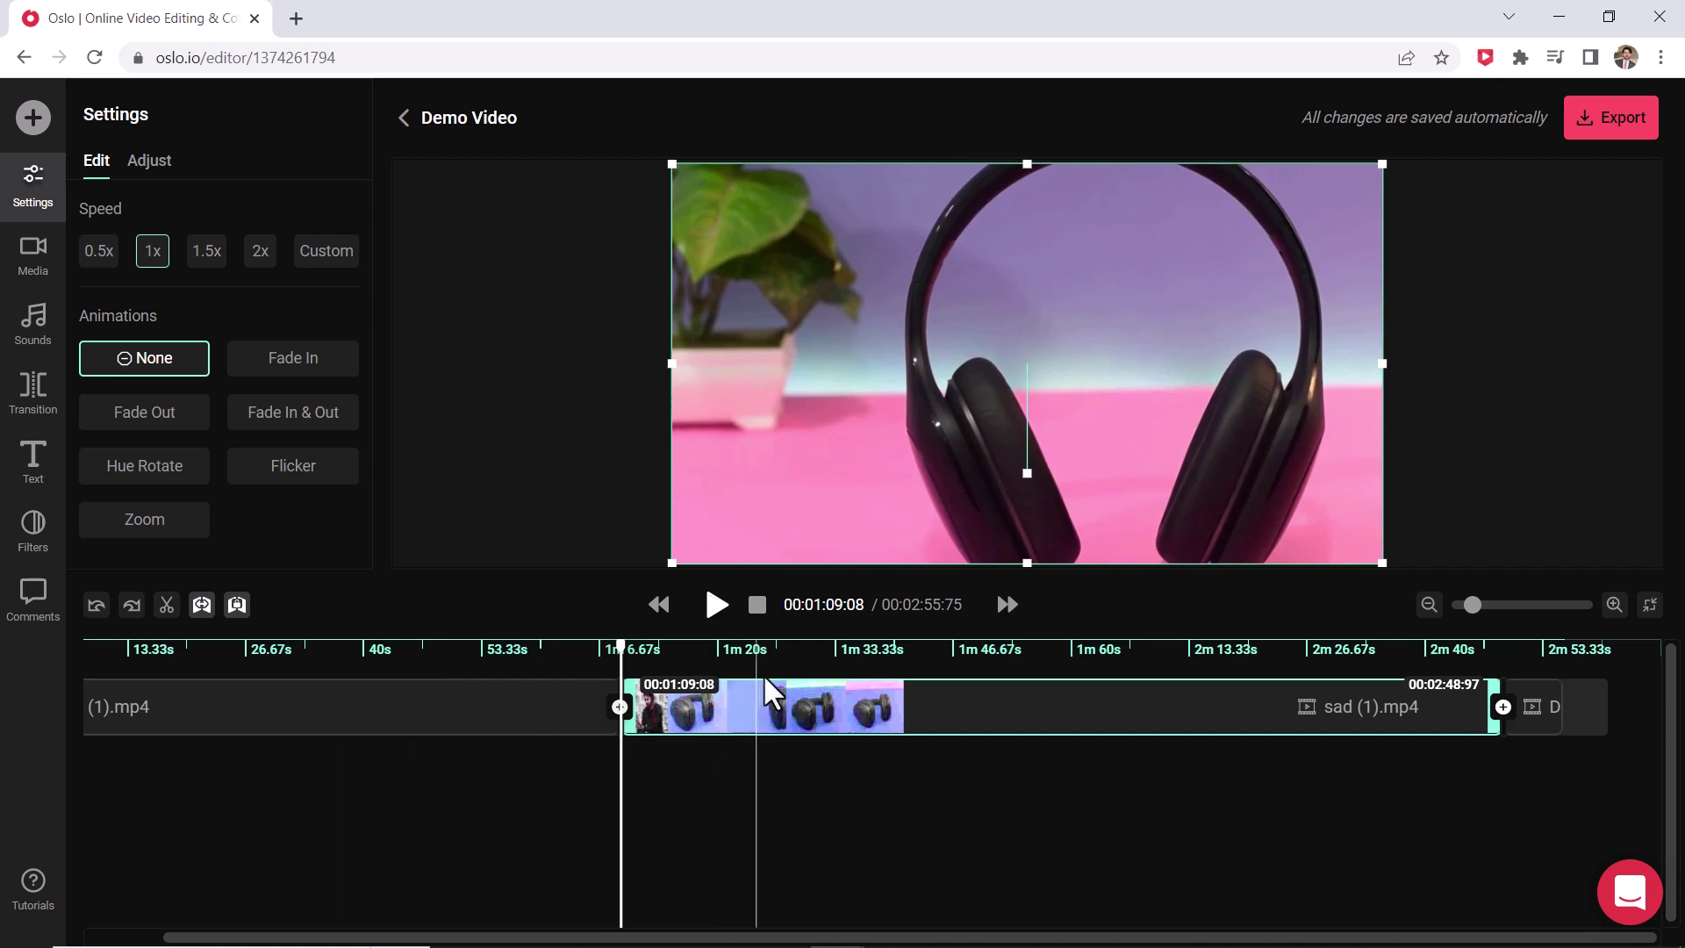
pyautogui.click(765, 702)
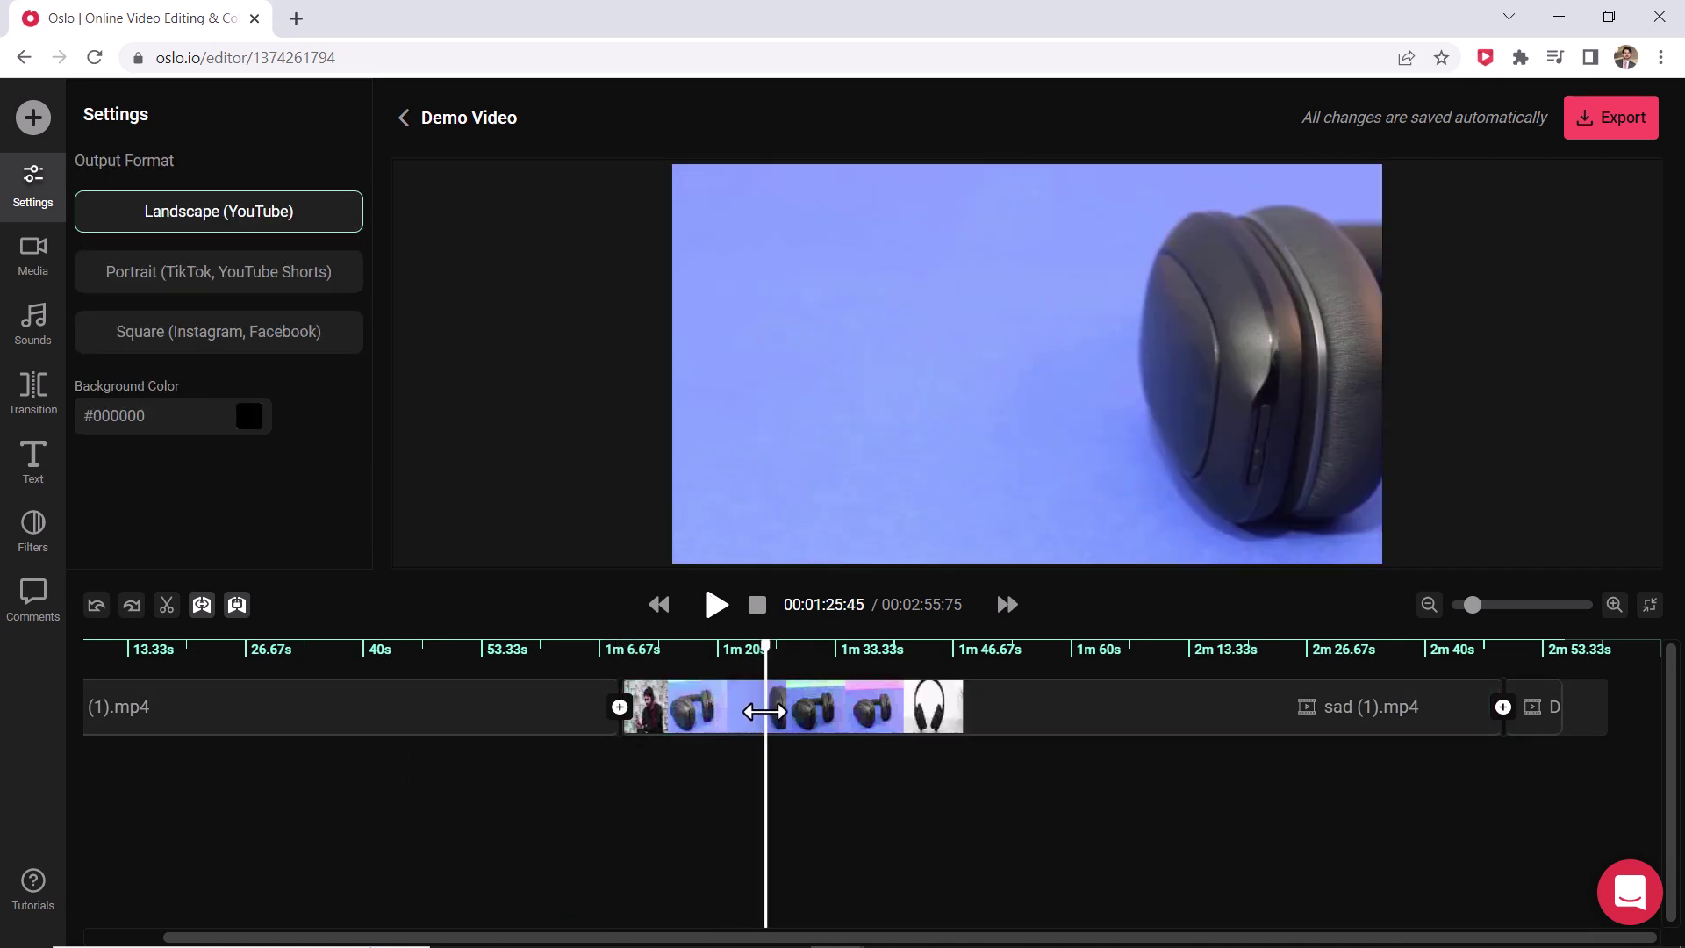
pyautogui.click(166, 607)
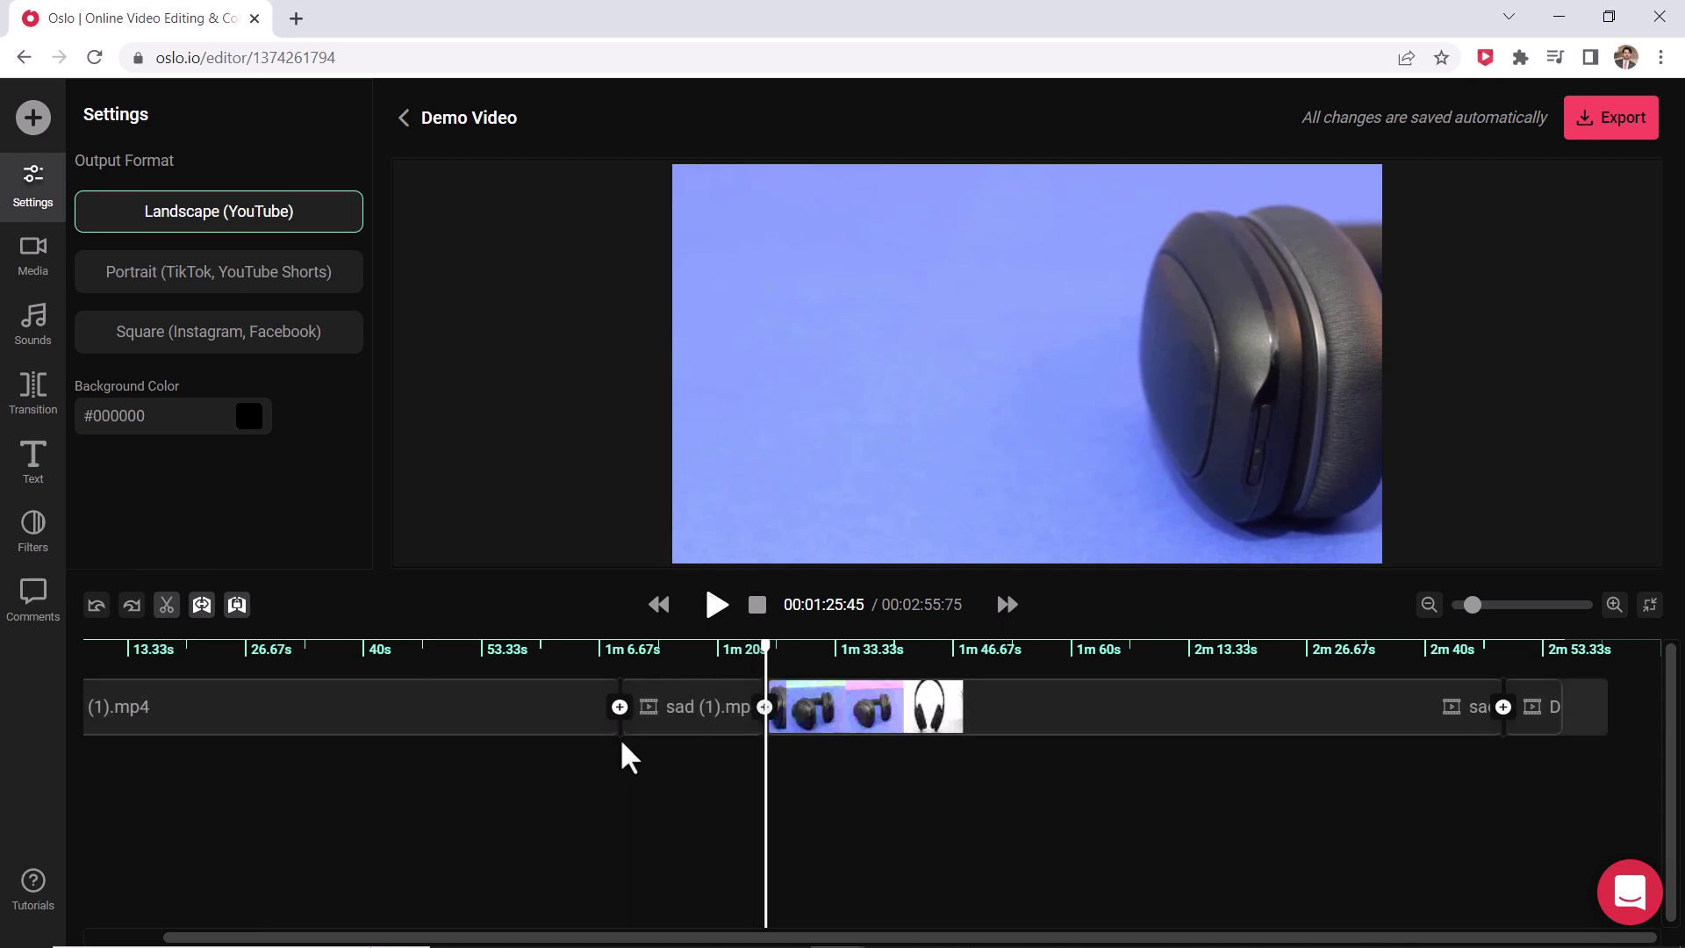
# Delete the piece between the cuts and pull the later clips left to close the gaps
pyautogui.click(687, 729)
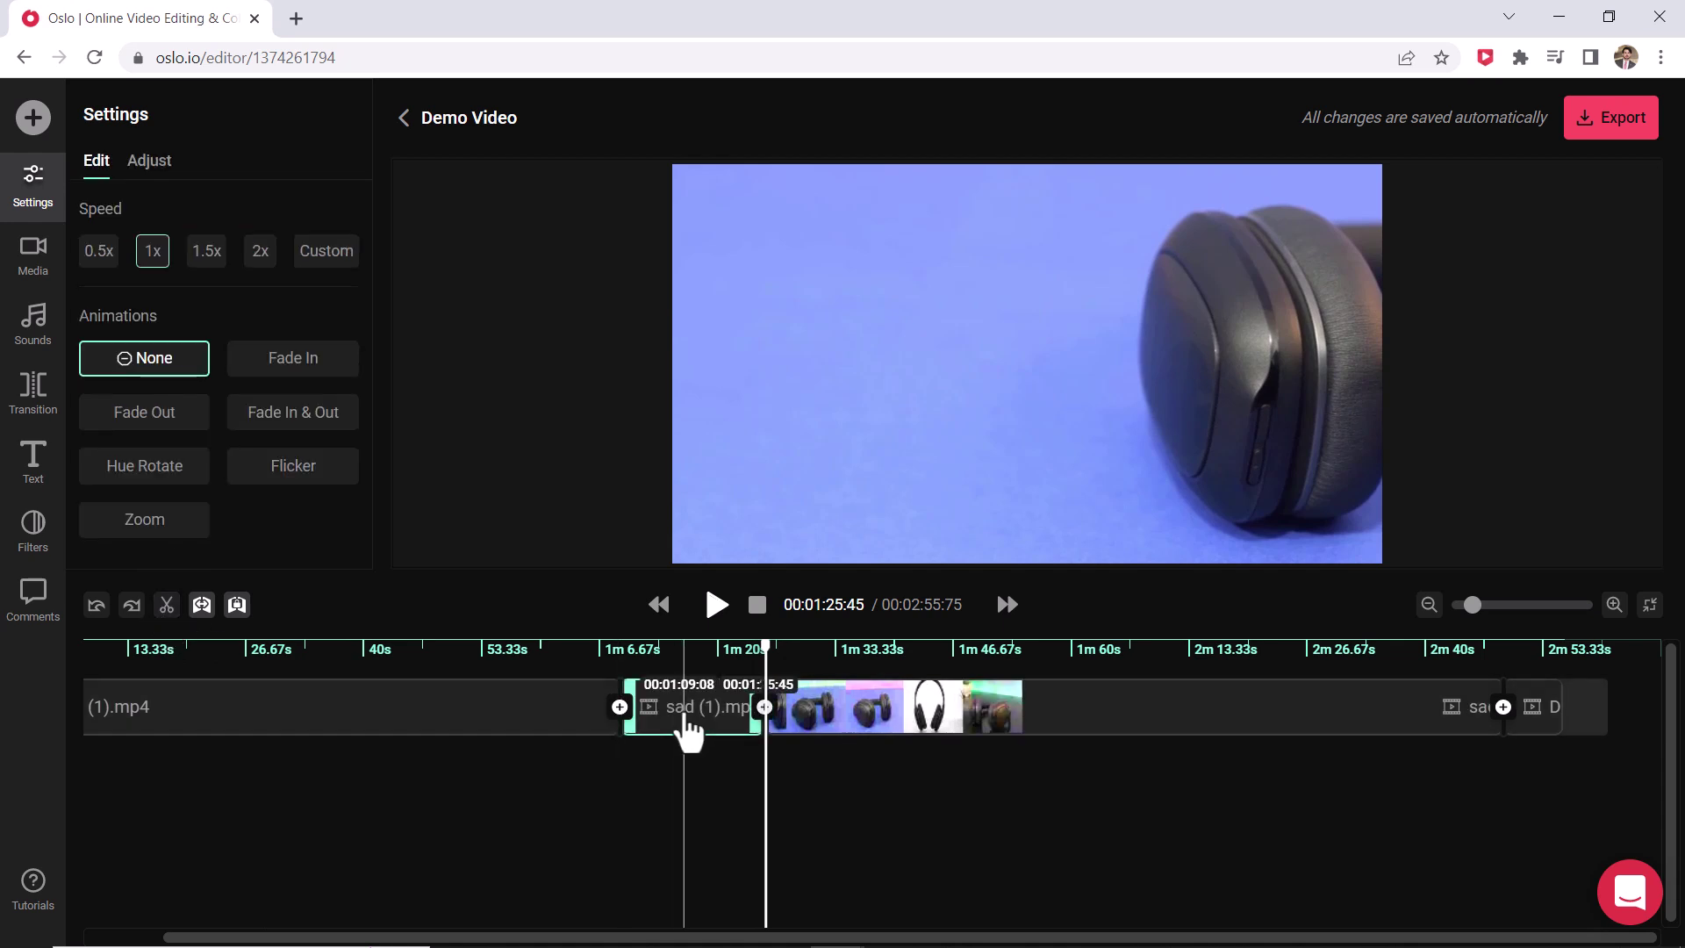
pyautogui.press('Delete')
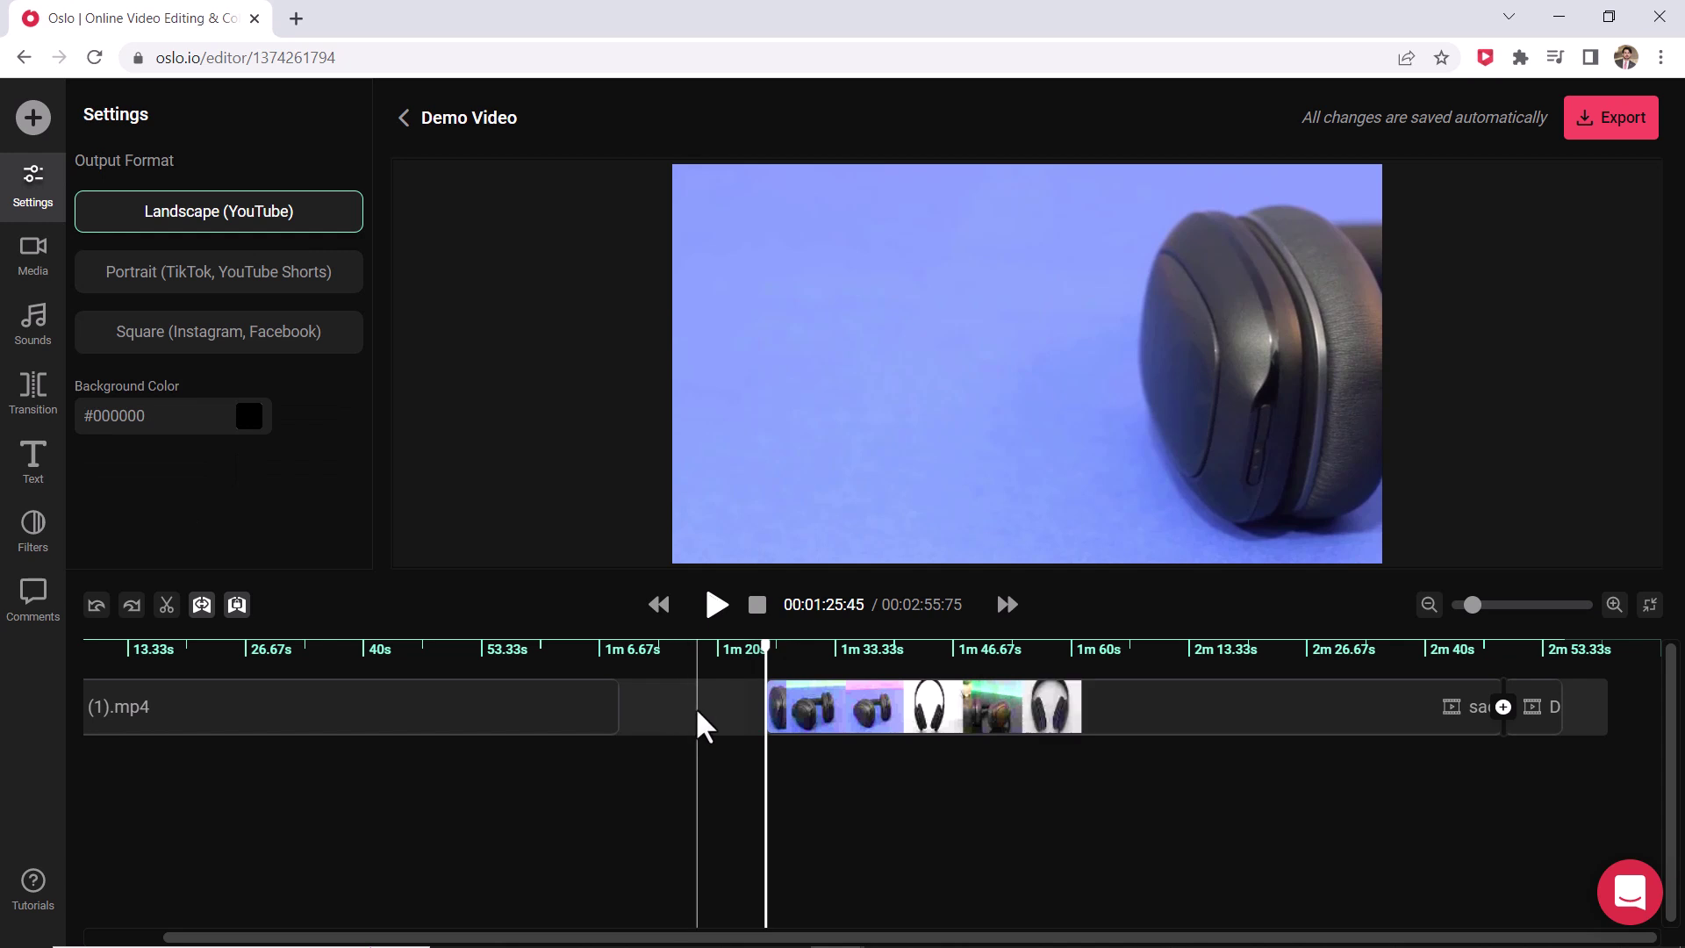
pyautogui.click(1551, 720)
pyautogui.click(1091, 726)
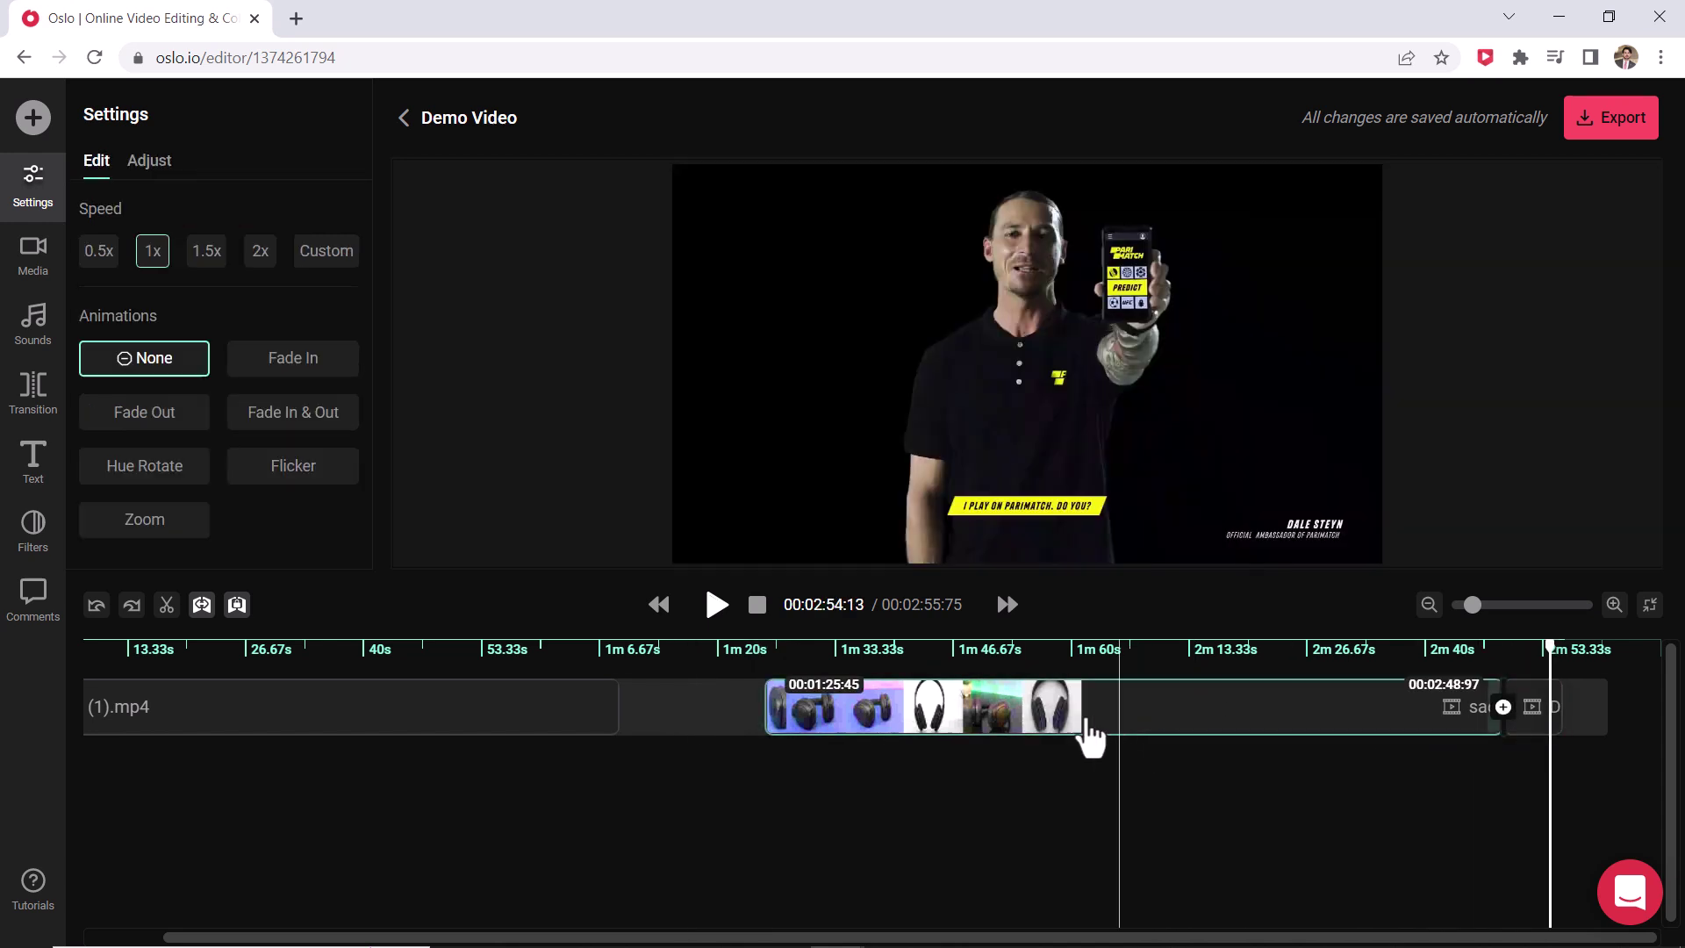
pyautogui.moveTo(1090, 727); pyautogui.dragTo(970, 727)
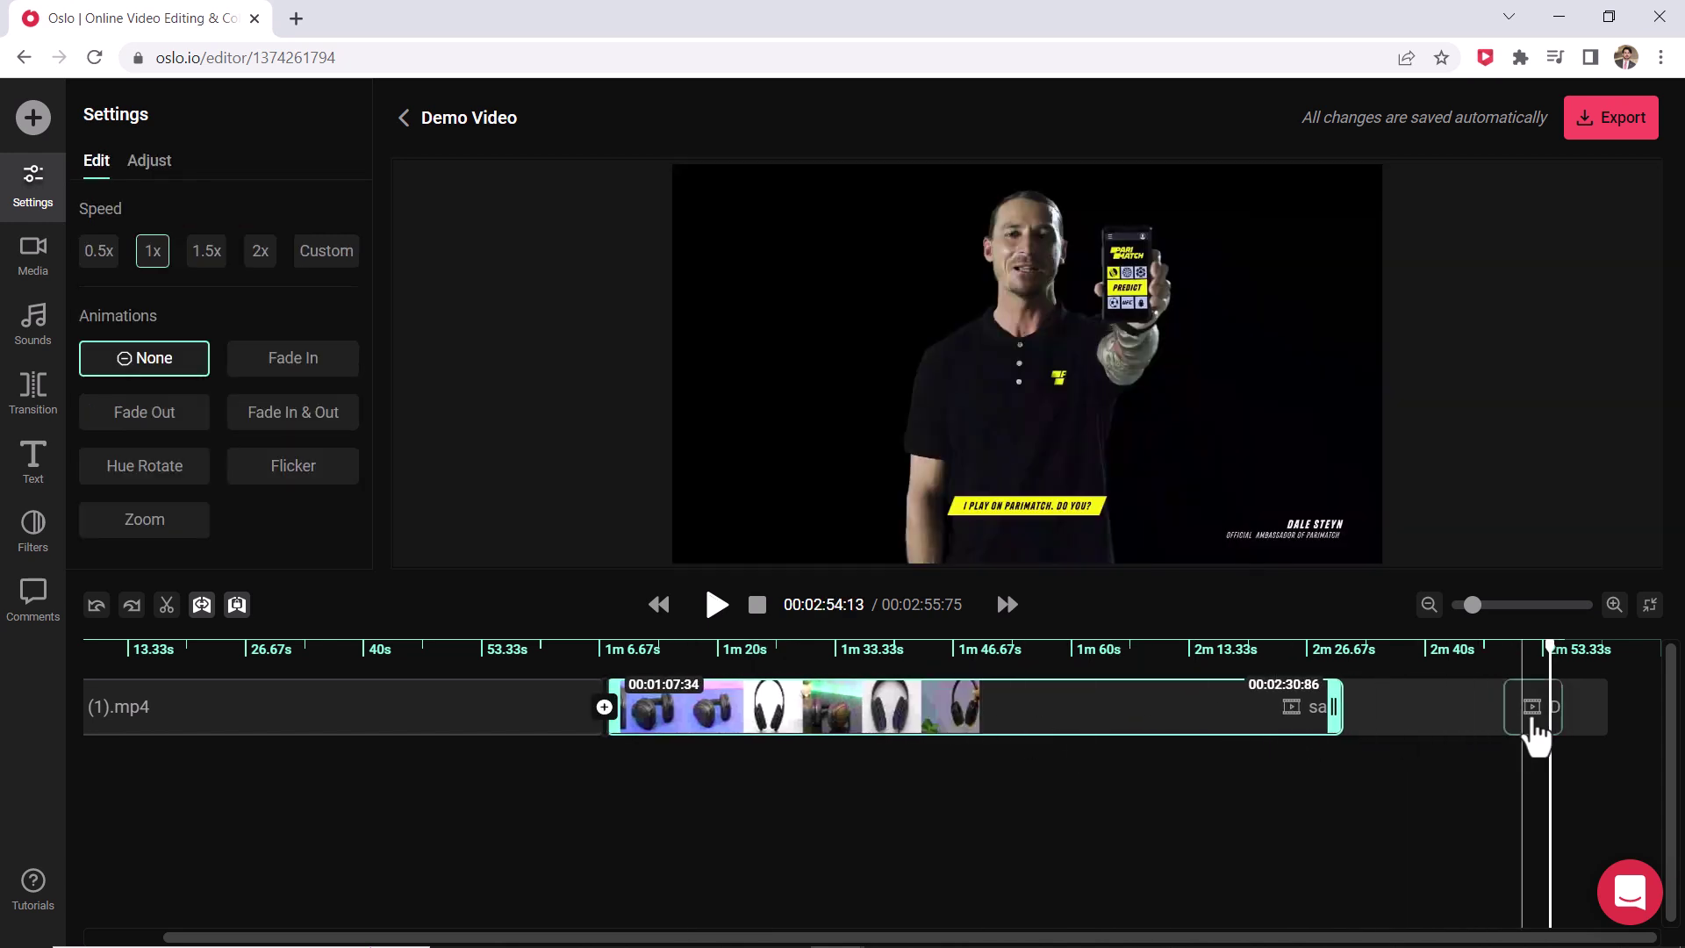
pyautogui.moveTo(1519, 737); pyautogui.dragTo(1367, 742)
# Add a transition at the clip junction near 1:07 and play through it
pyautogui.click(934, 737)
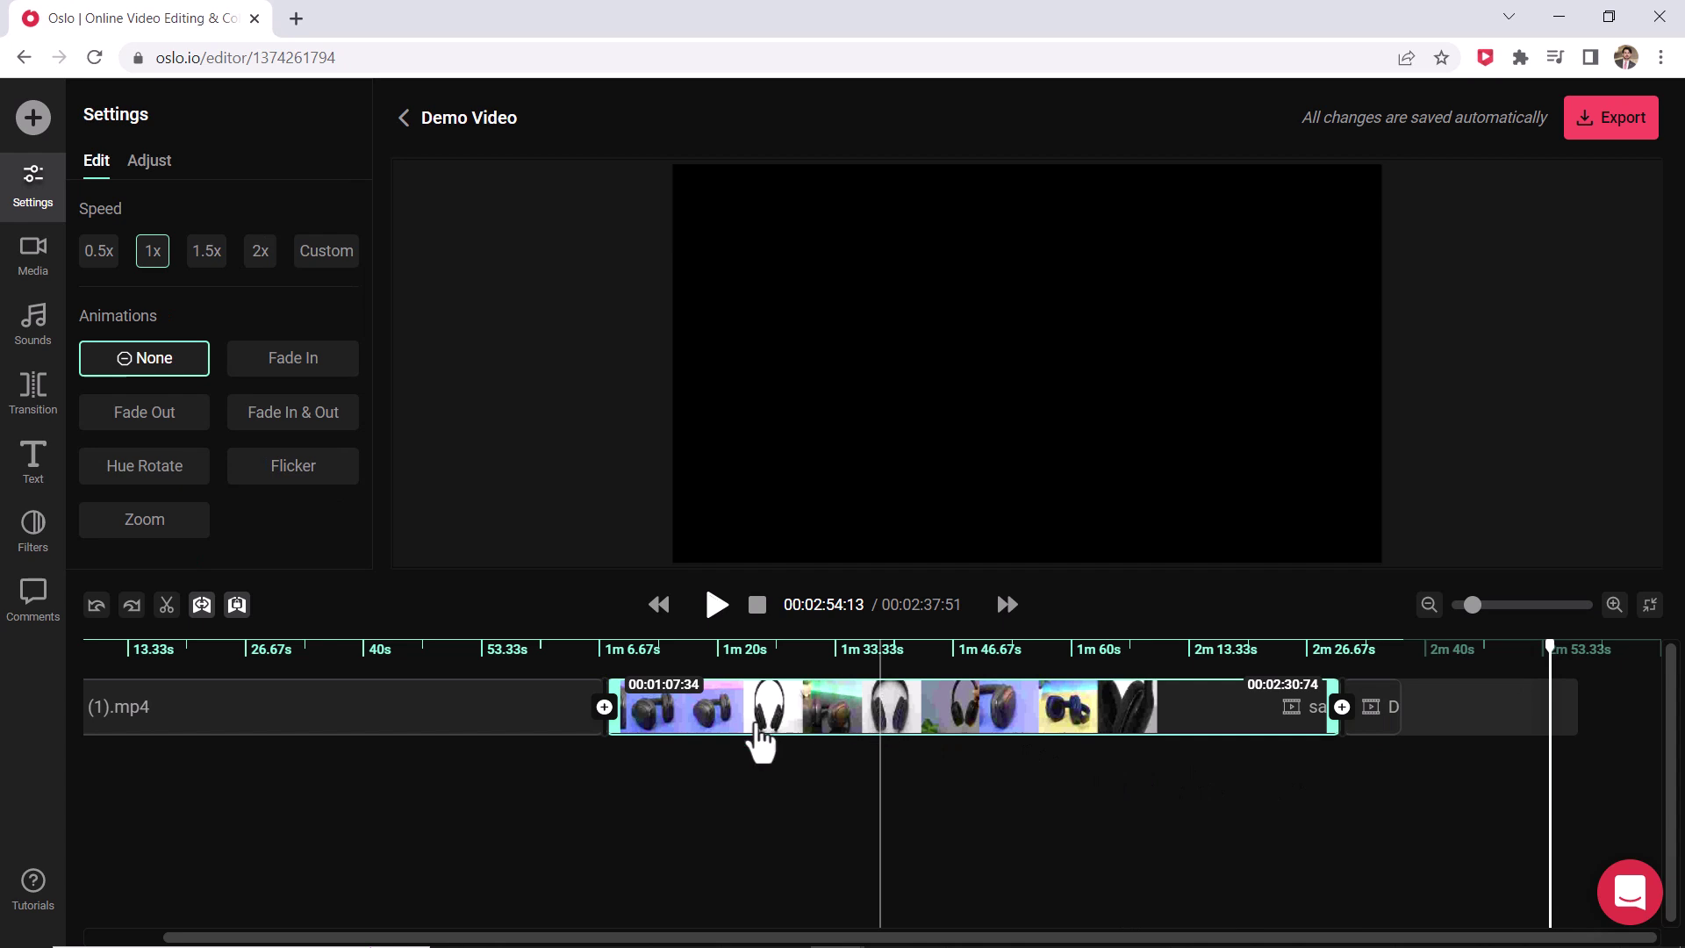
pyautogui.click(471, 686)
pyautogui.click(580, 711)
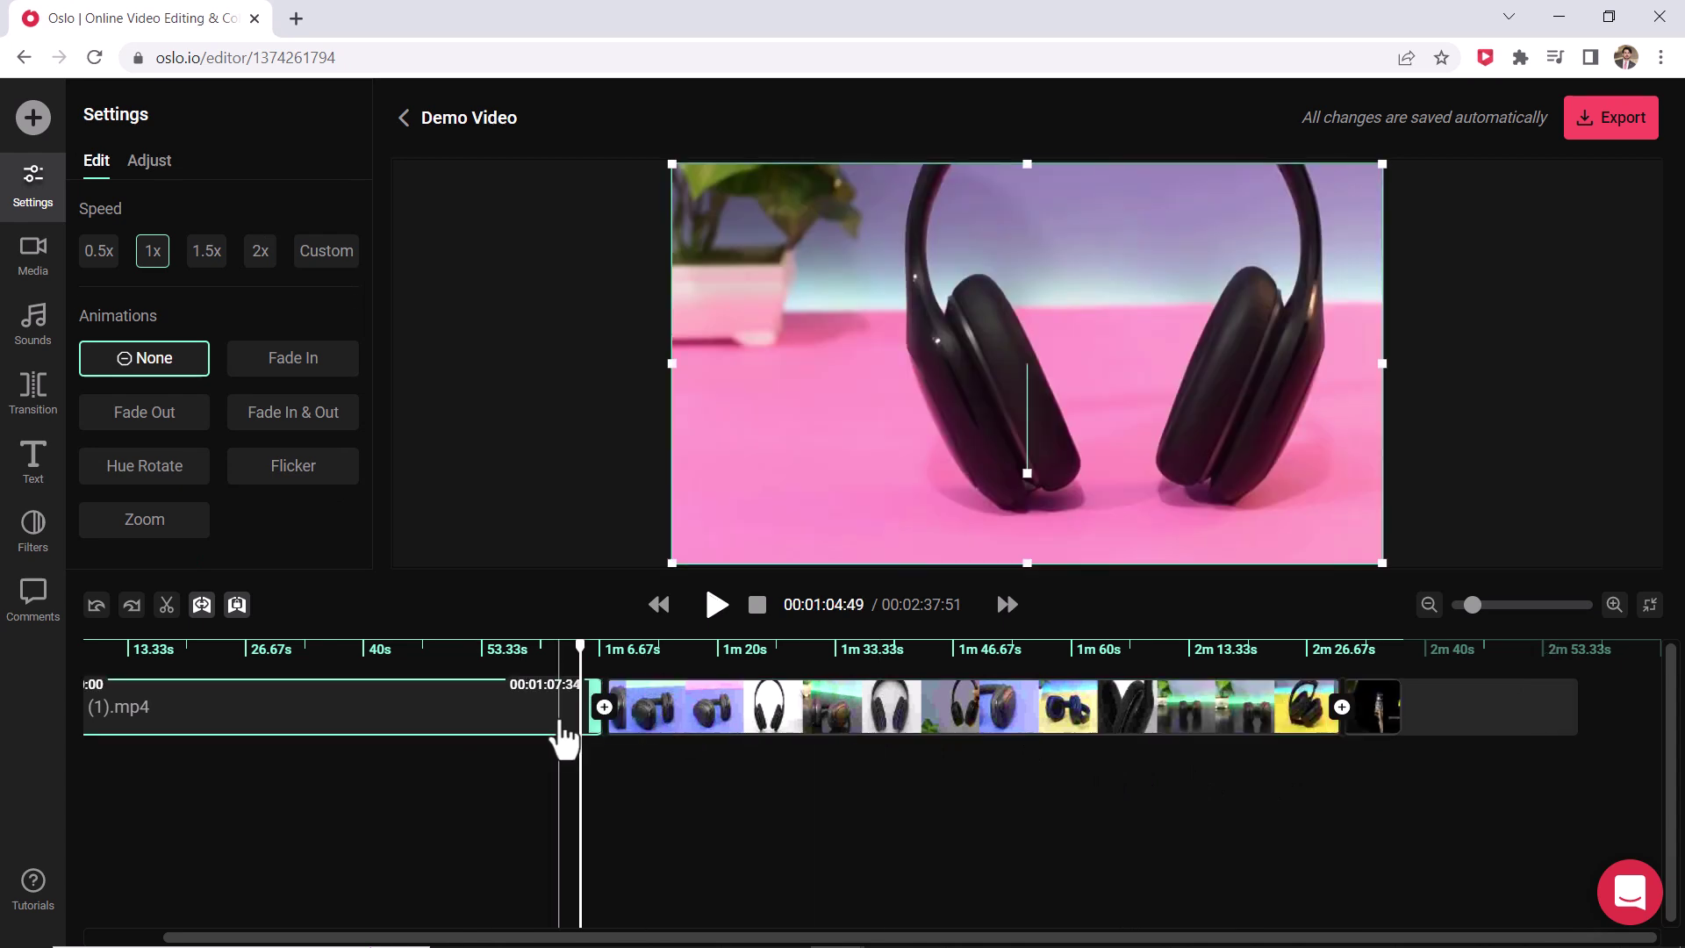
pyautogui.click(605, 707)
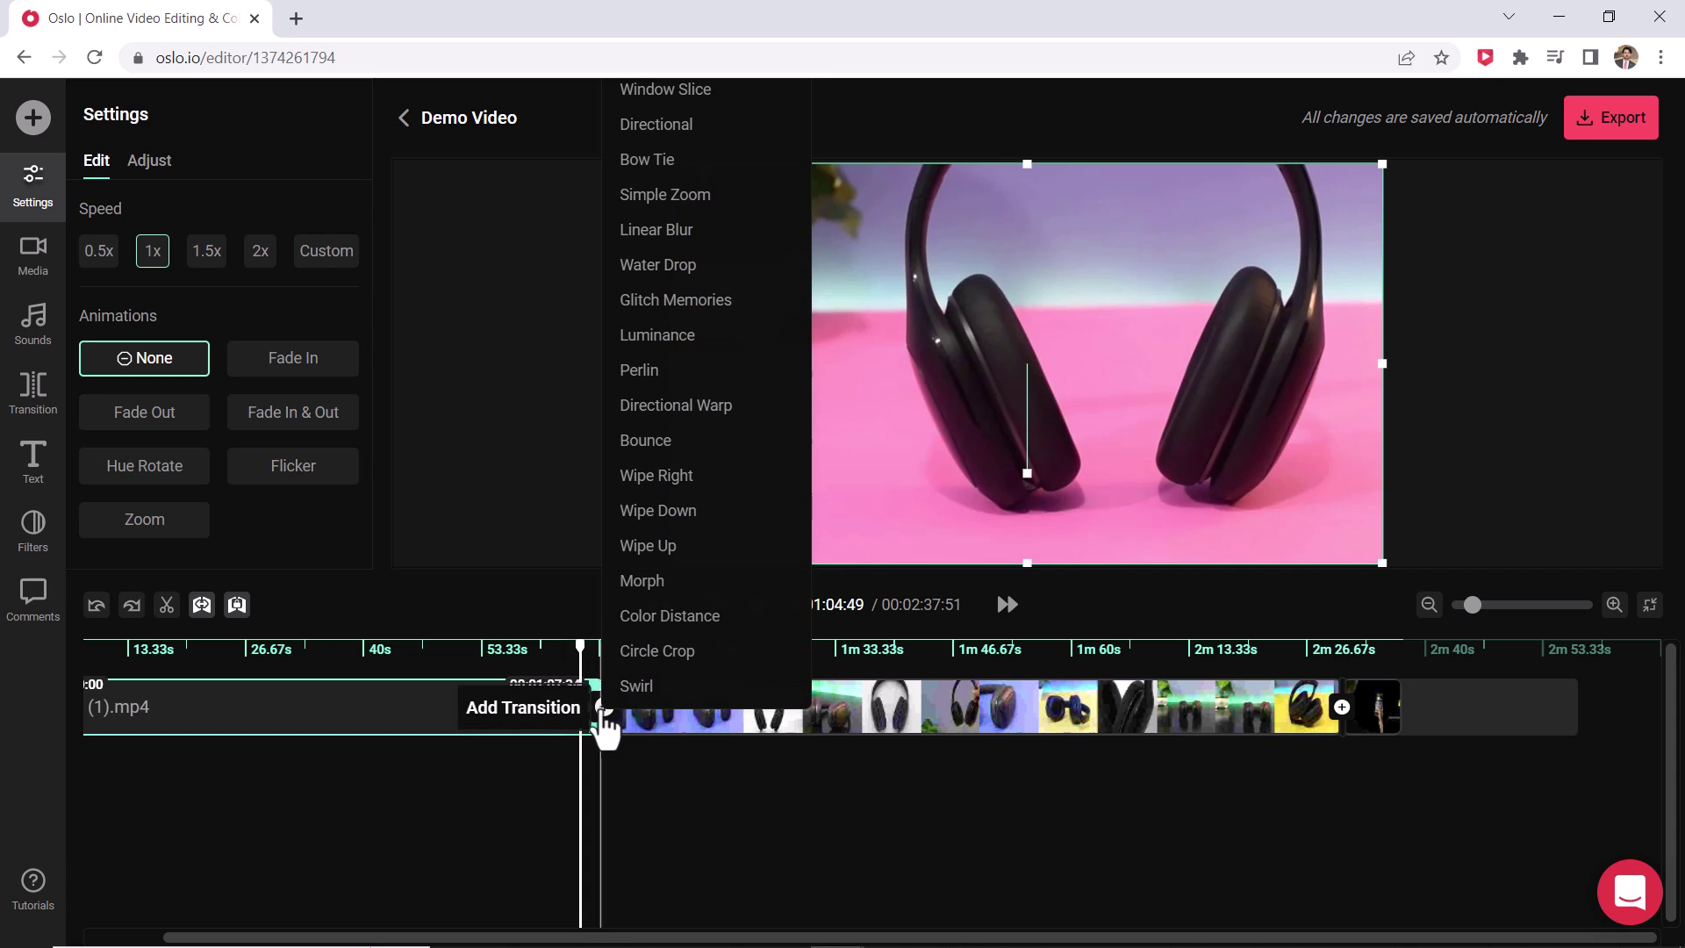
pyautogui.click(682, 95)
pyautogui.click(717, 605)
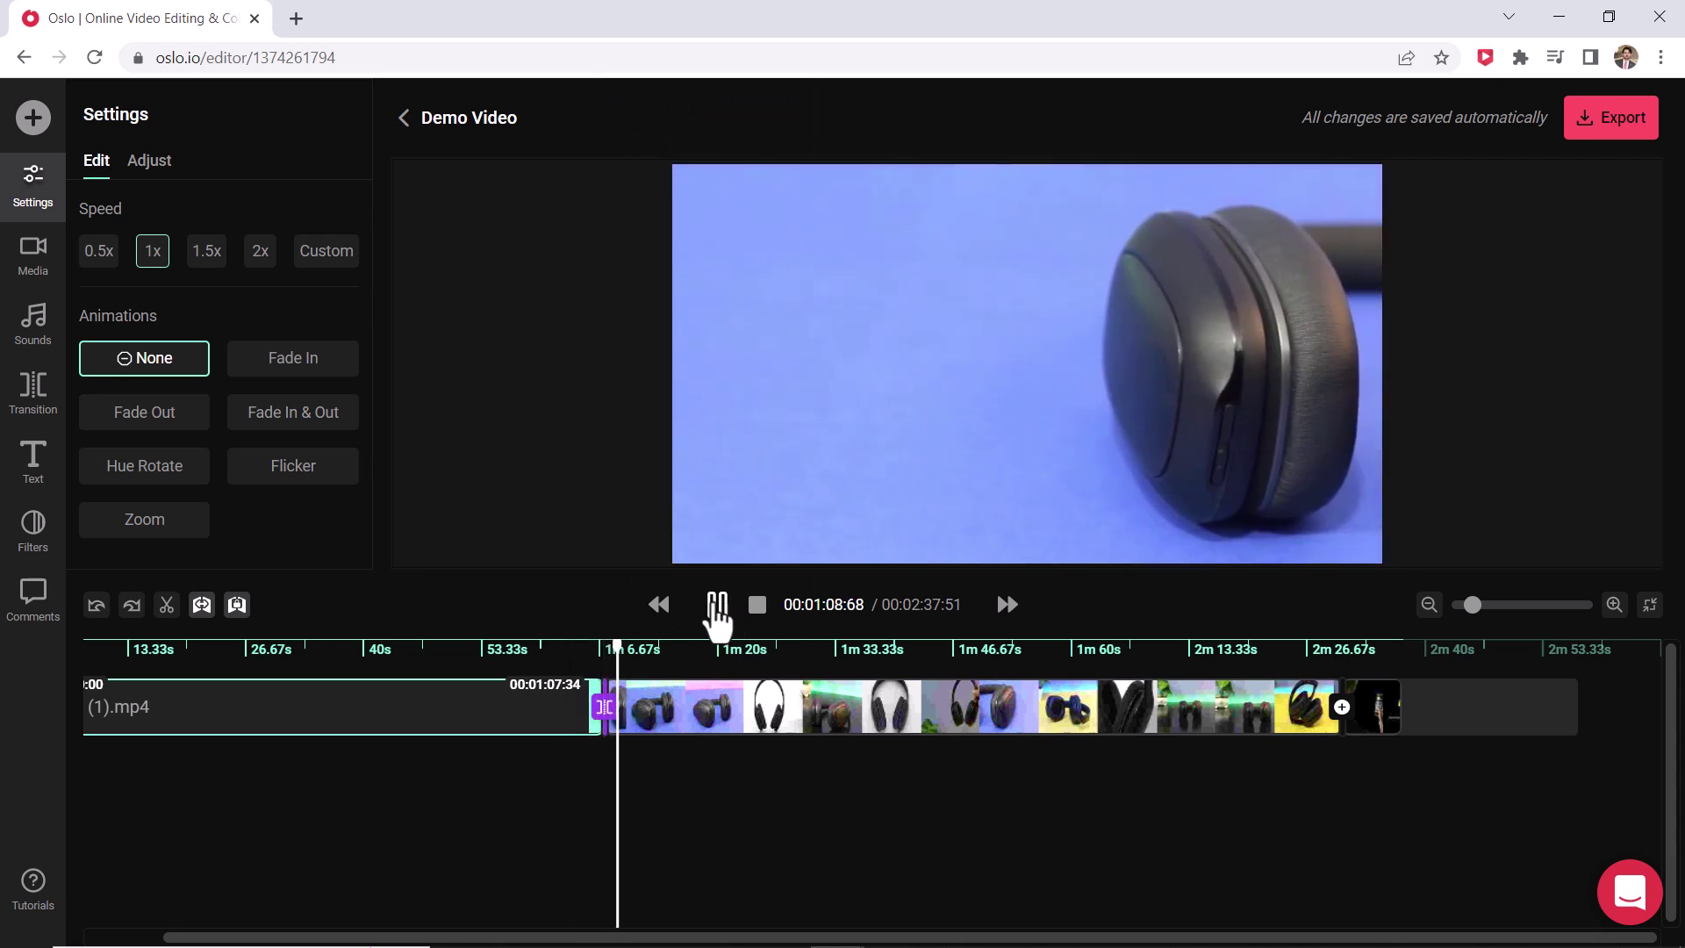
pyautogui.click(717, 605)
# Change the junction transition to Circle Crop and play it back
pyautogui.click(602, 705)
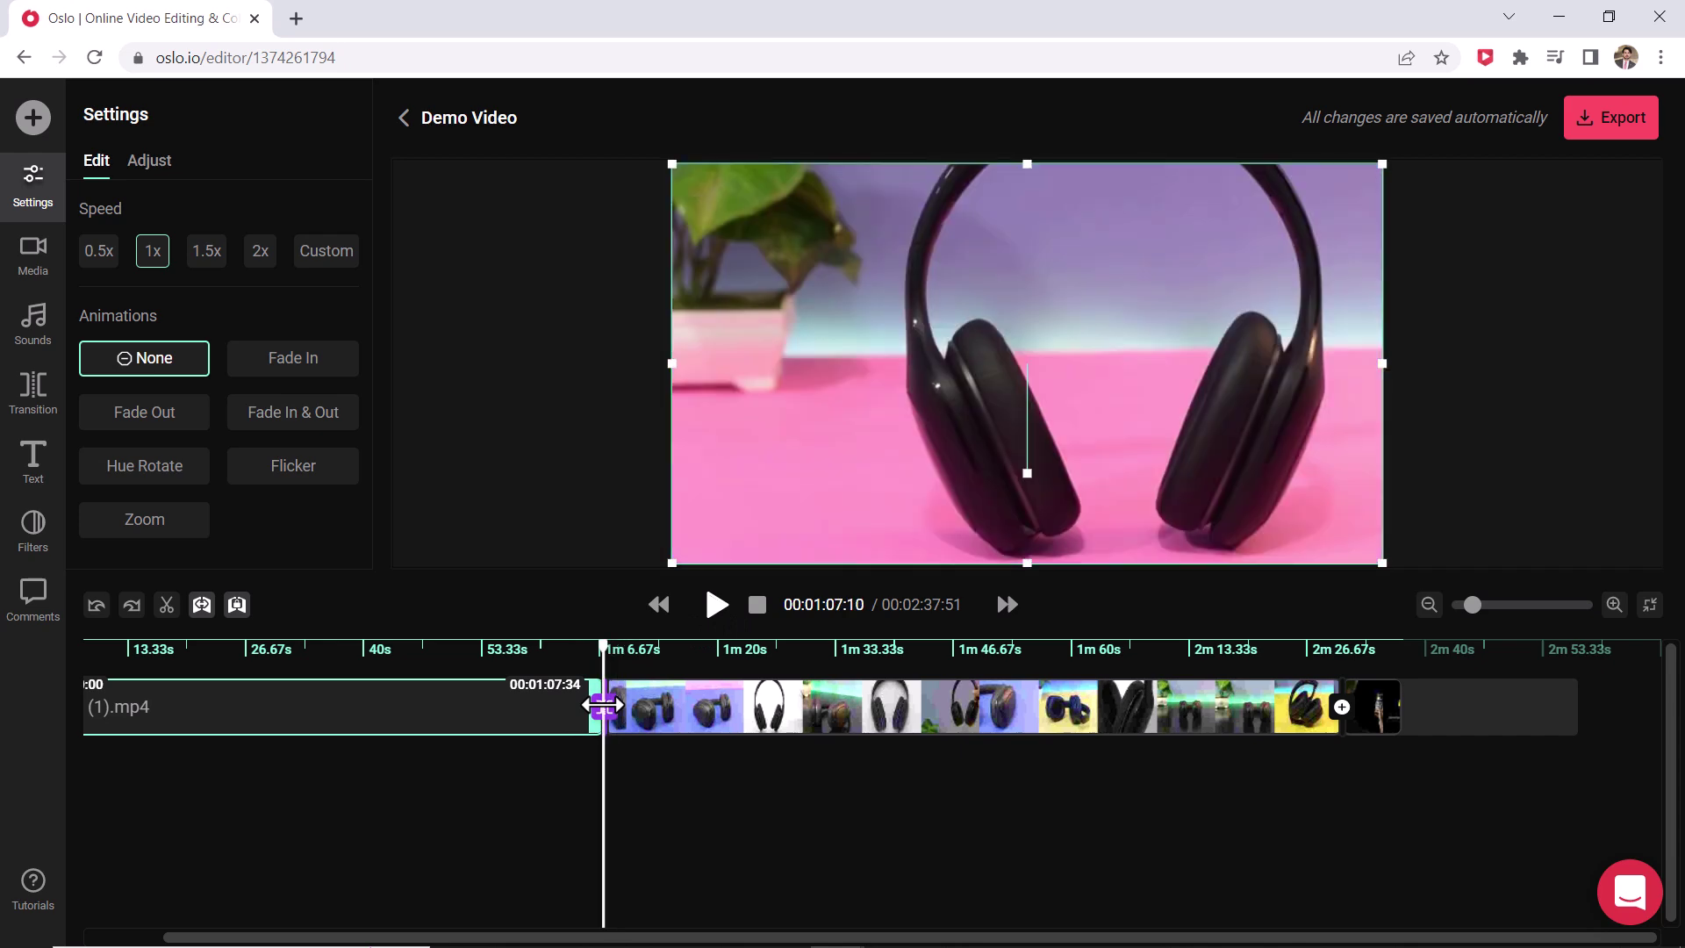
pyautogui.click(580, 647)
pyautogui.click(605, 709)
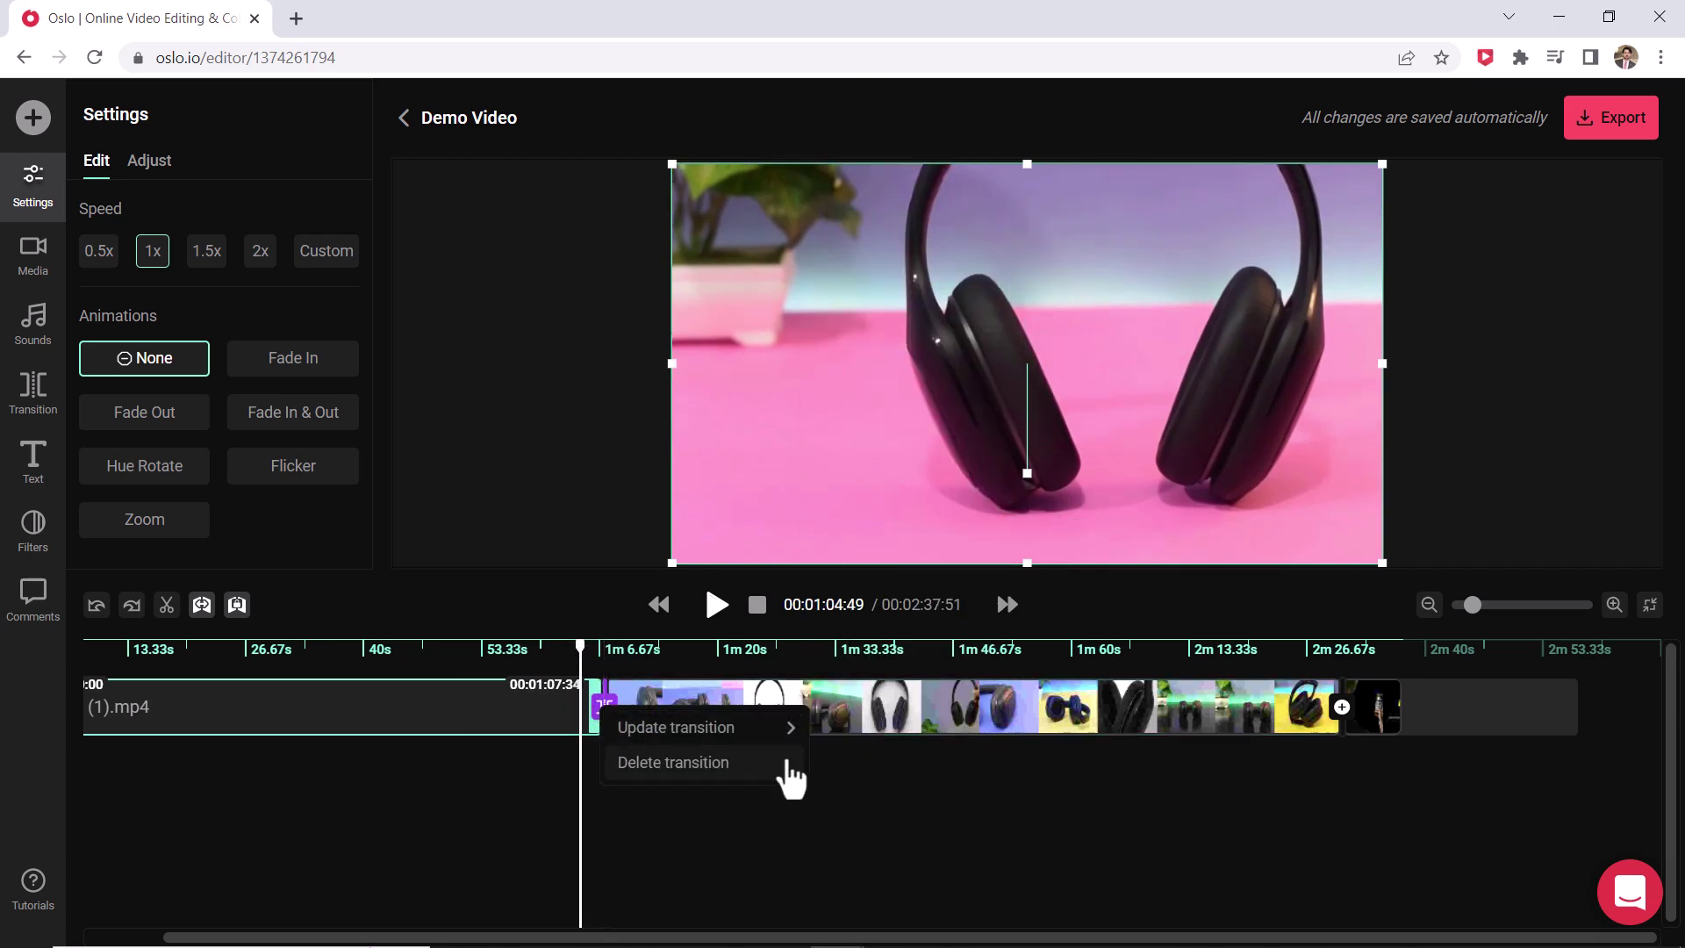
pyautogui.moveTo(785, 728)
pyautogui.click(868, 699)
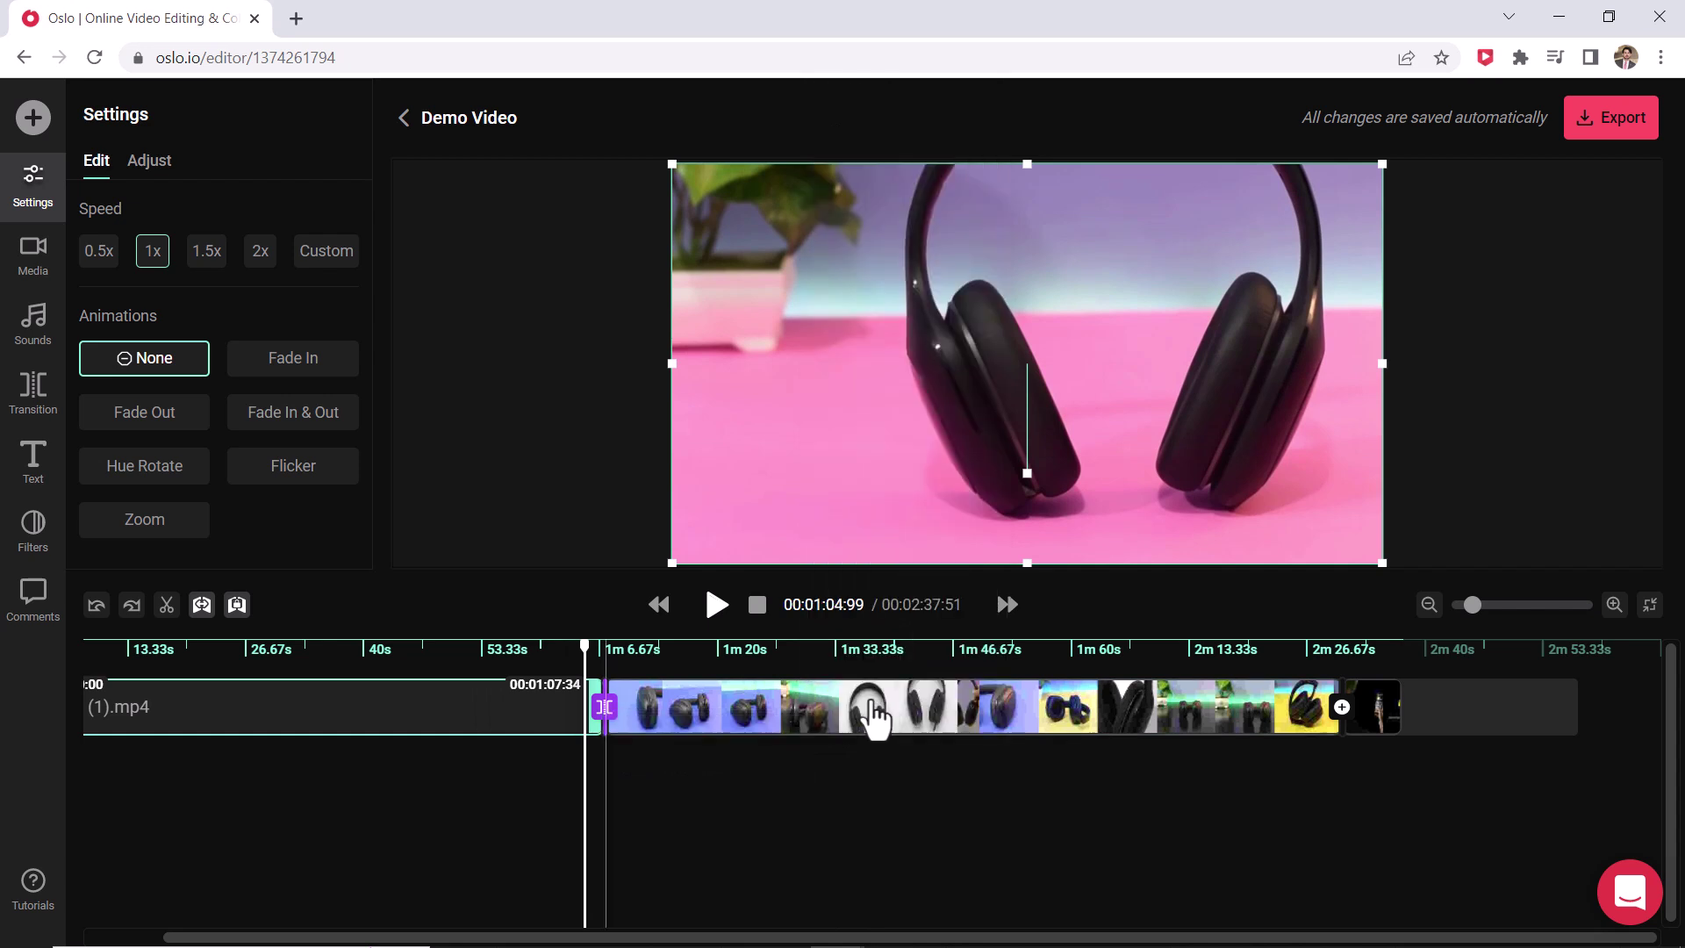
pyautogui.click(717, 606)
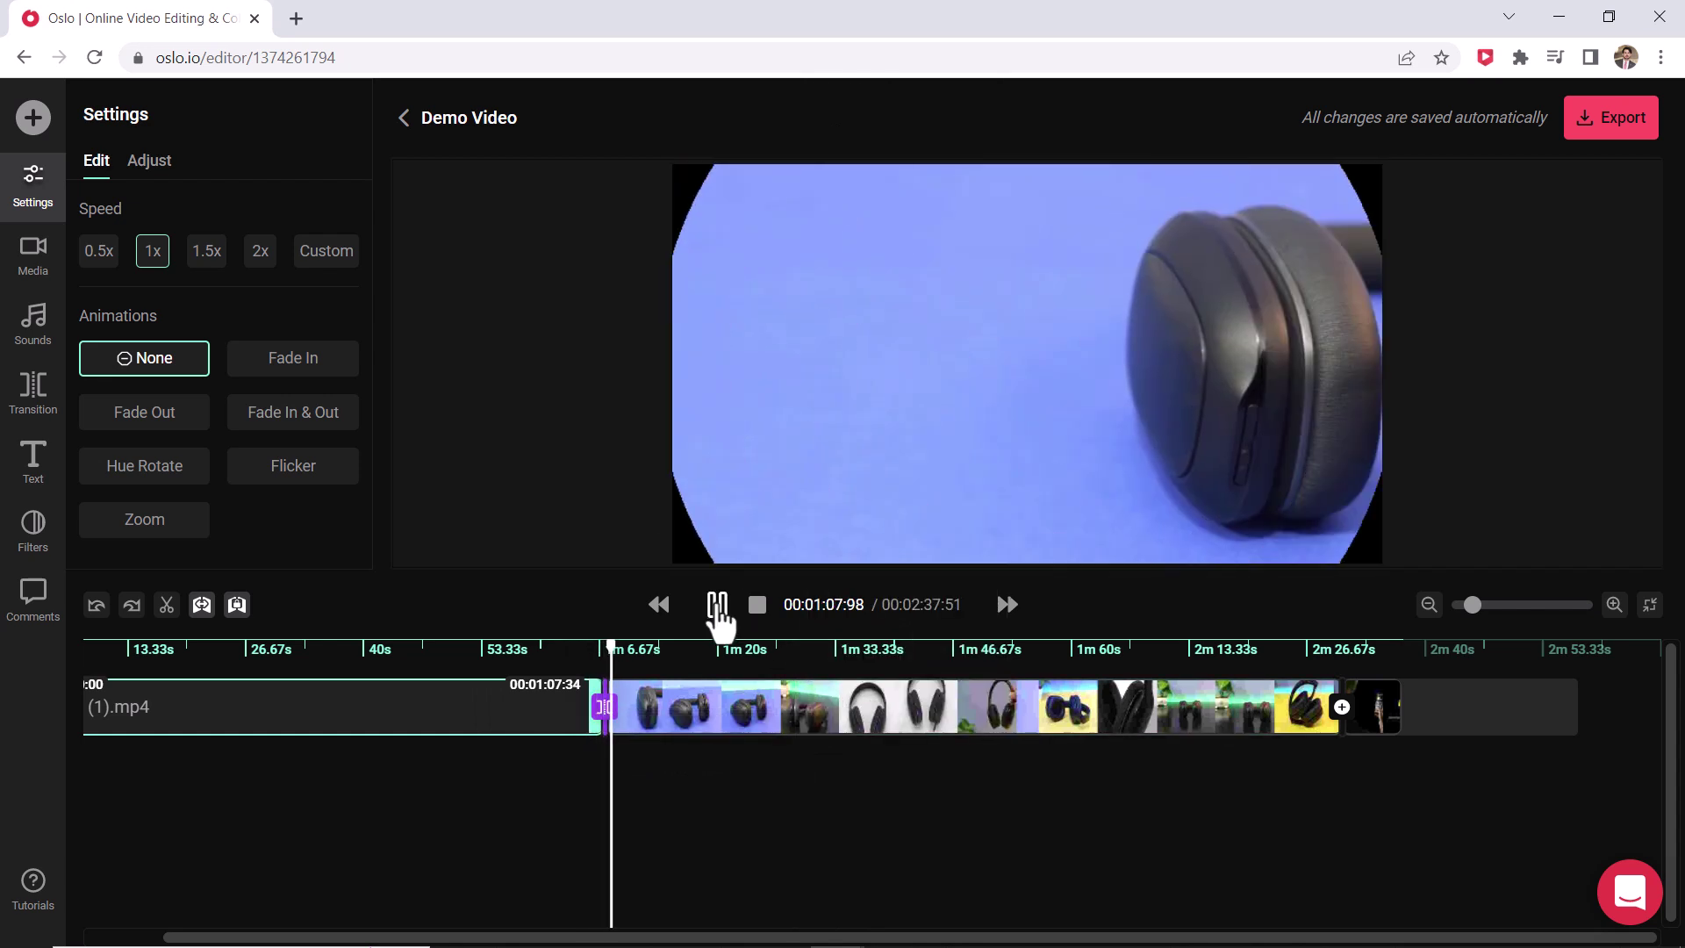
pyautogui.click(717, 606)
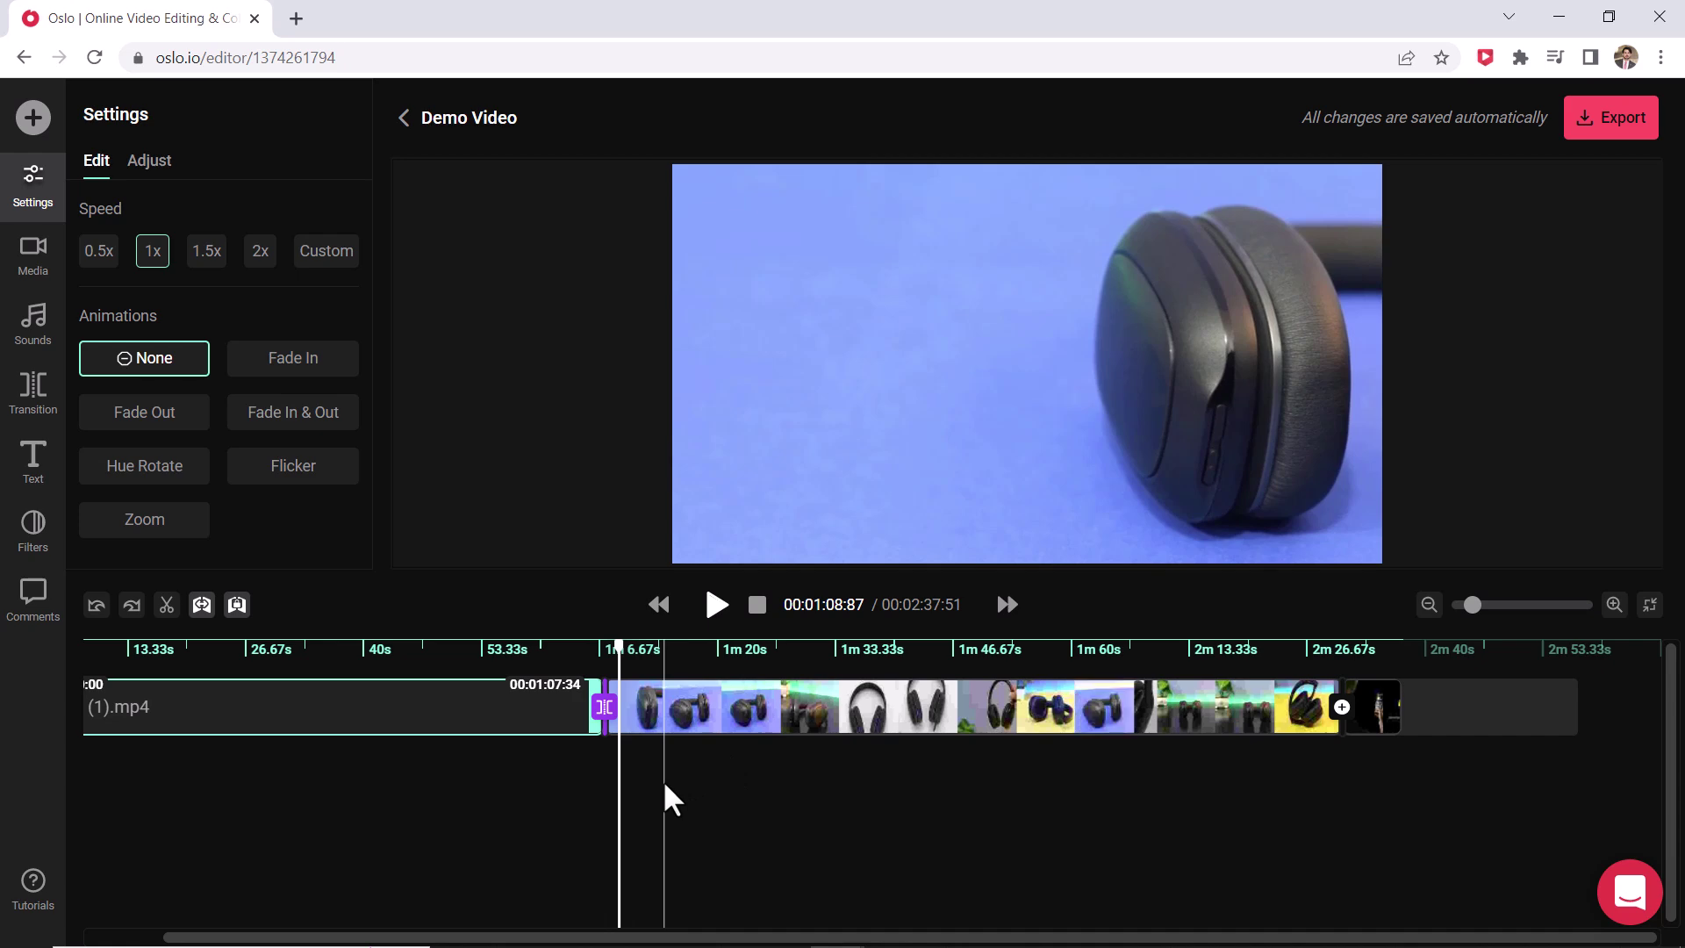
# Detach the final clip's audio onto its own track
pyautogui.rightClick(481, 724)
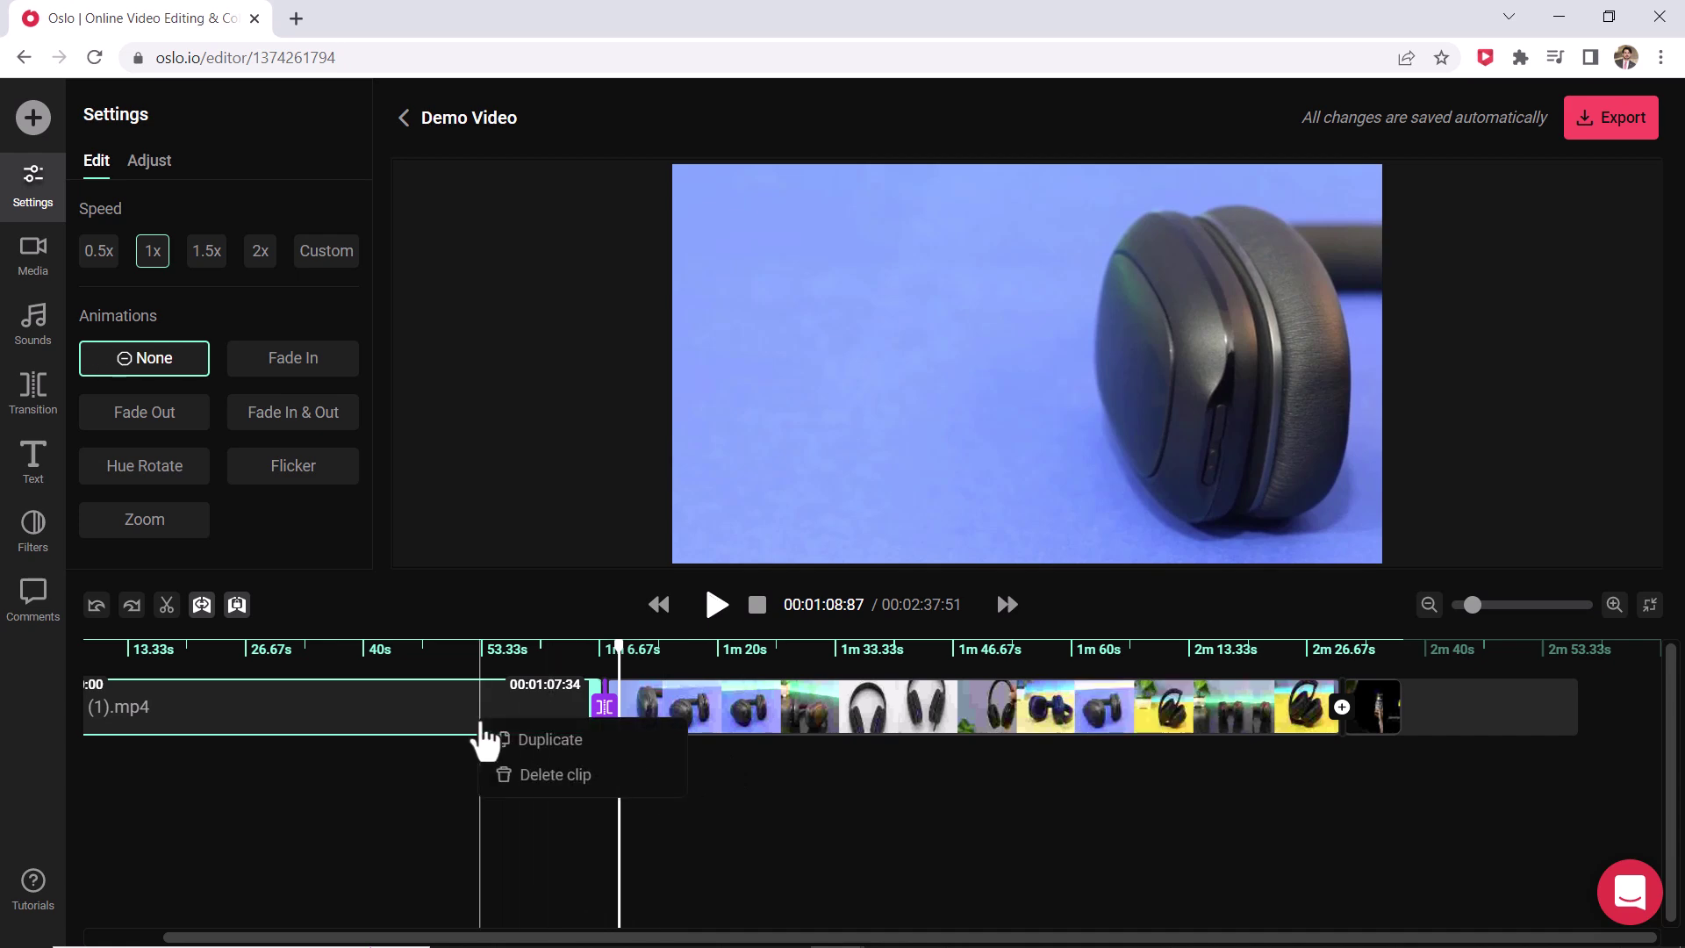
pyautogui.click(1372, 643)
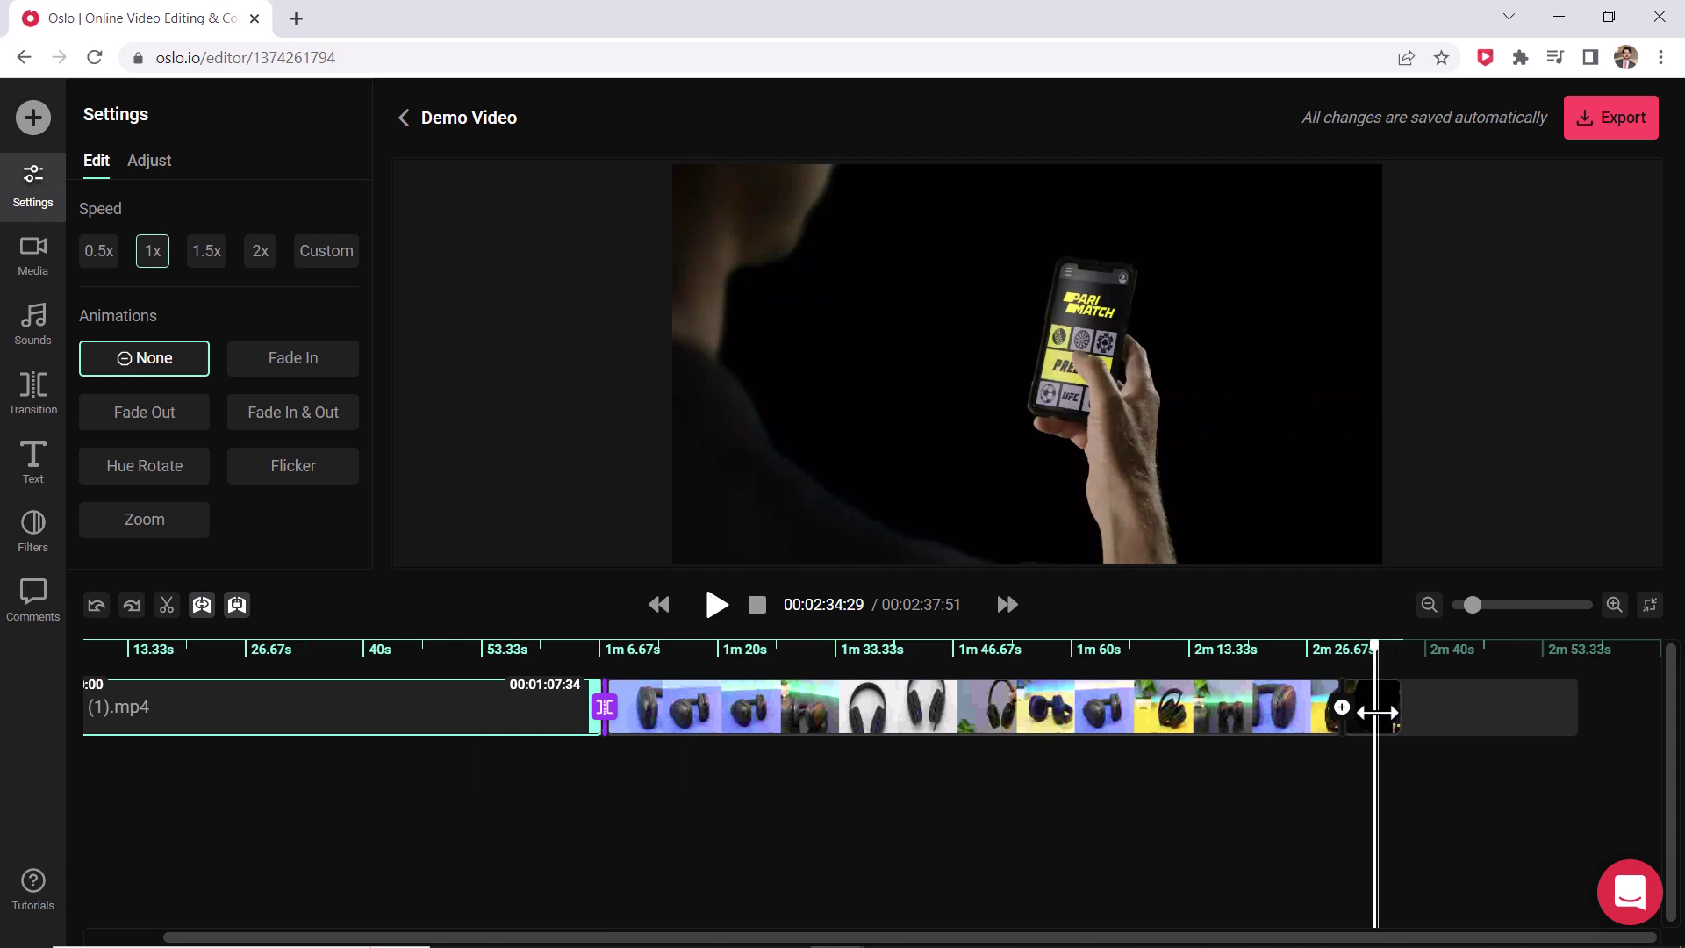
pyautogui.rightClick(1397, 718)
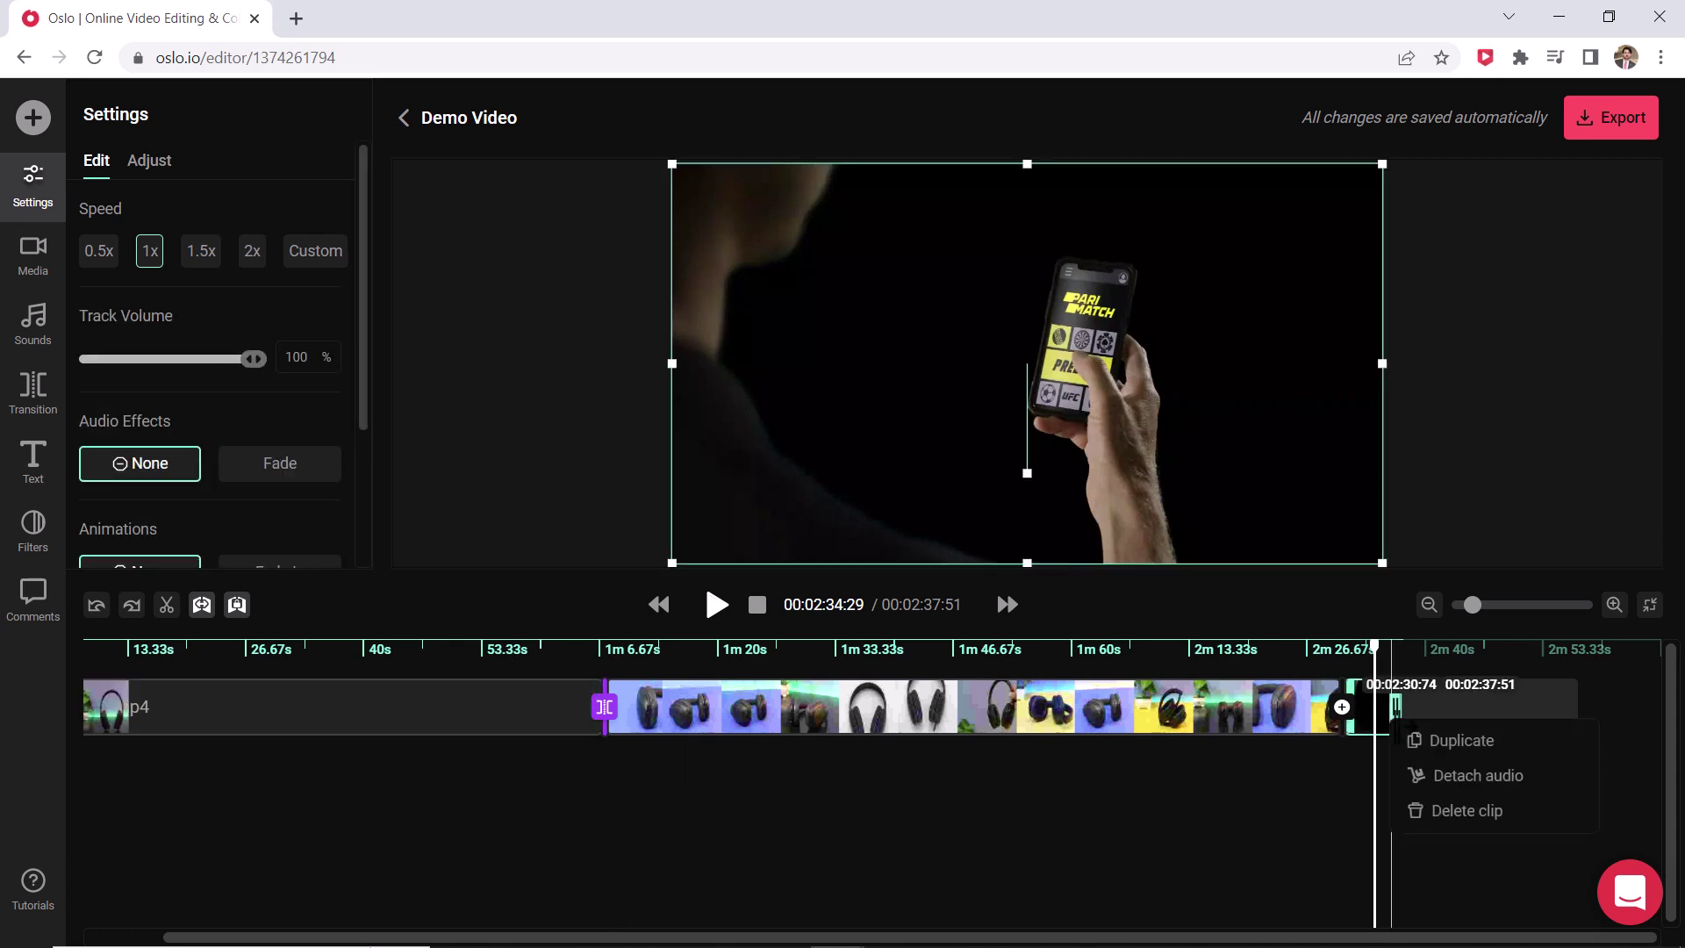
pyautogui.click(1441, 779)
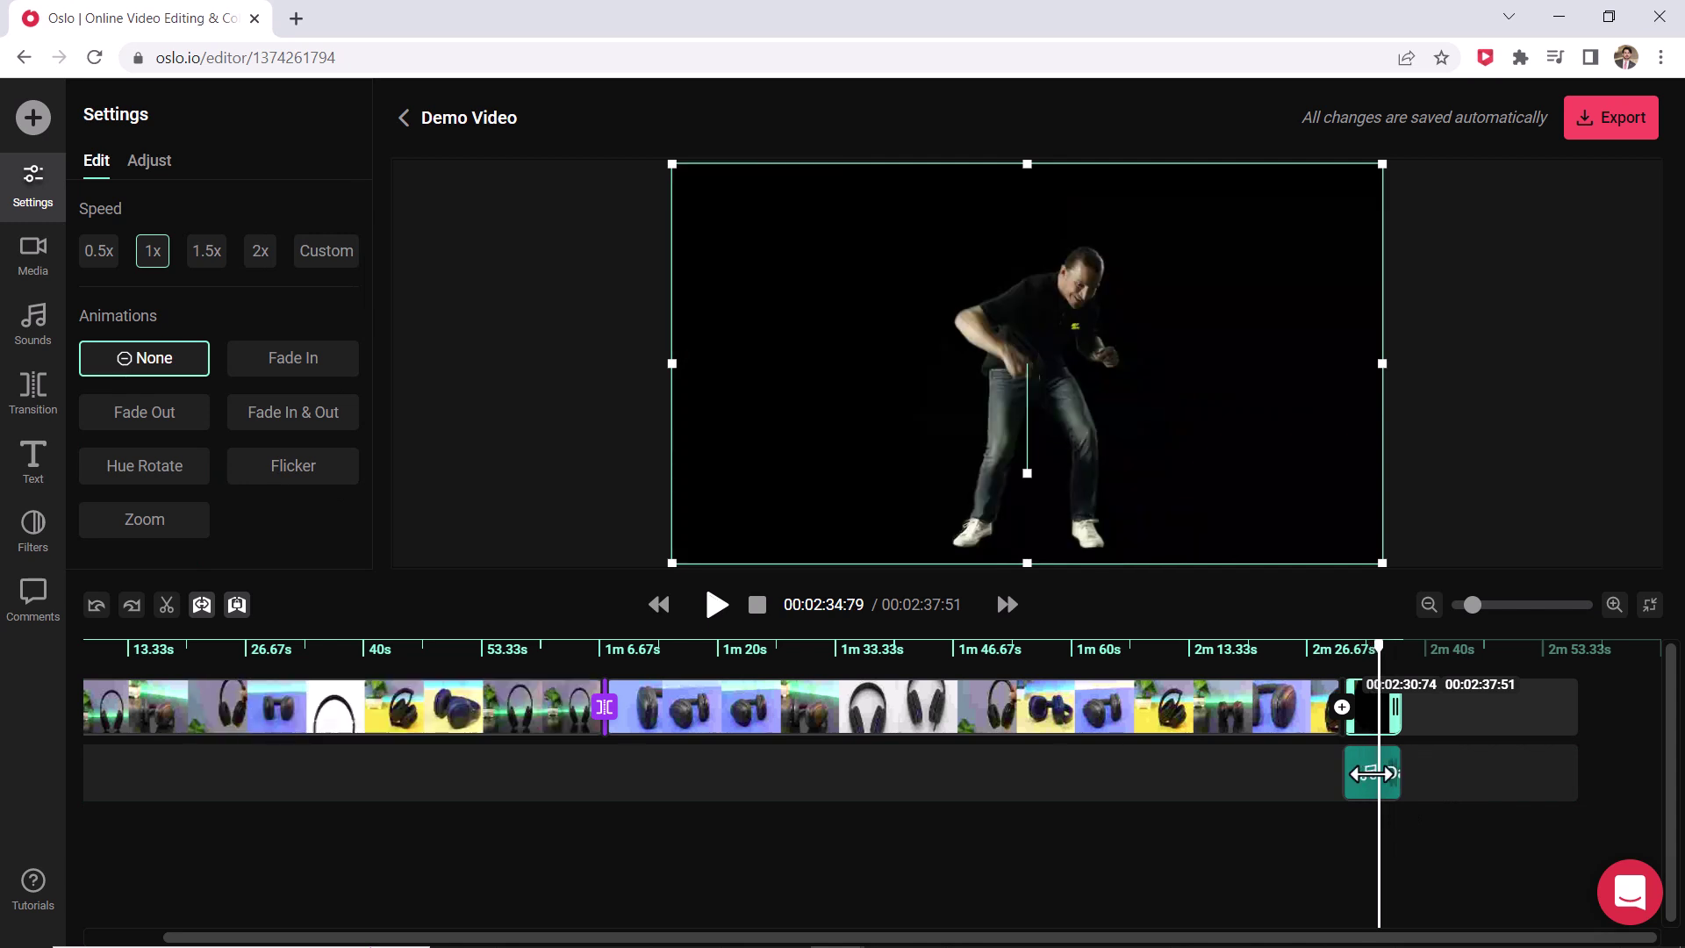
# Turn the detached audio's volume nearly to zero, then delete the audio clip
pyautogui.click(1363, 772)
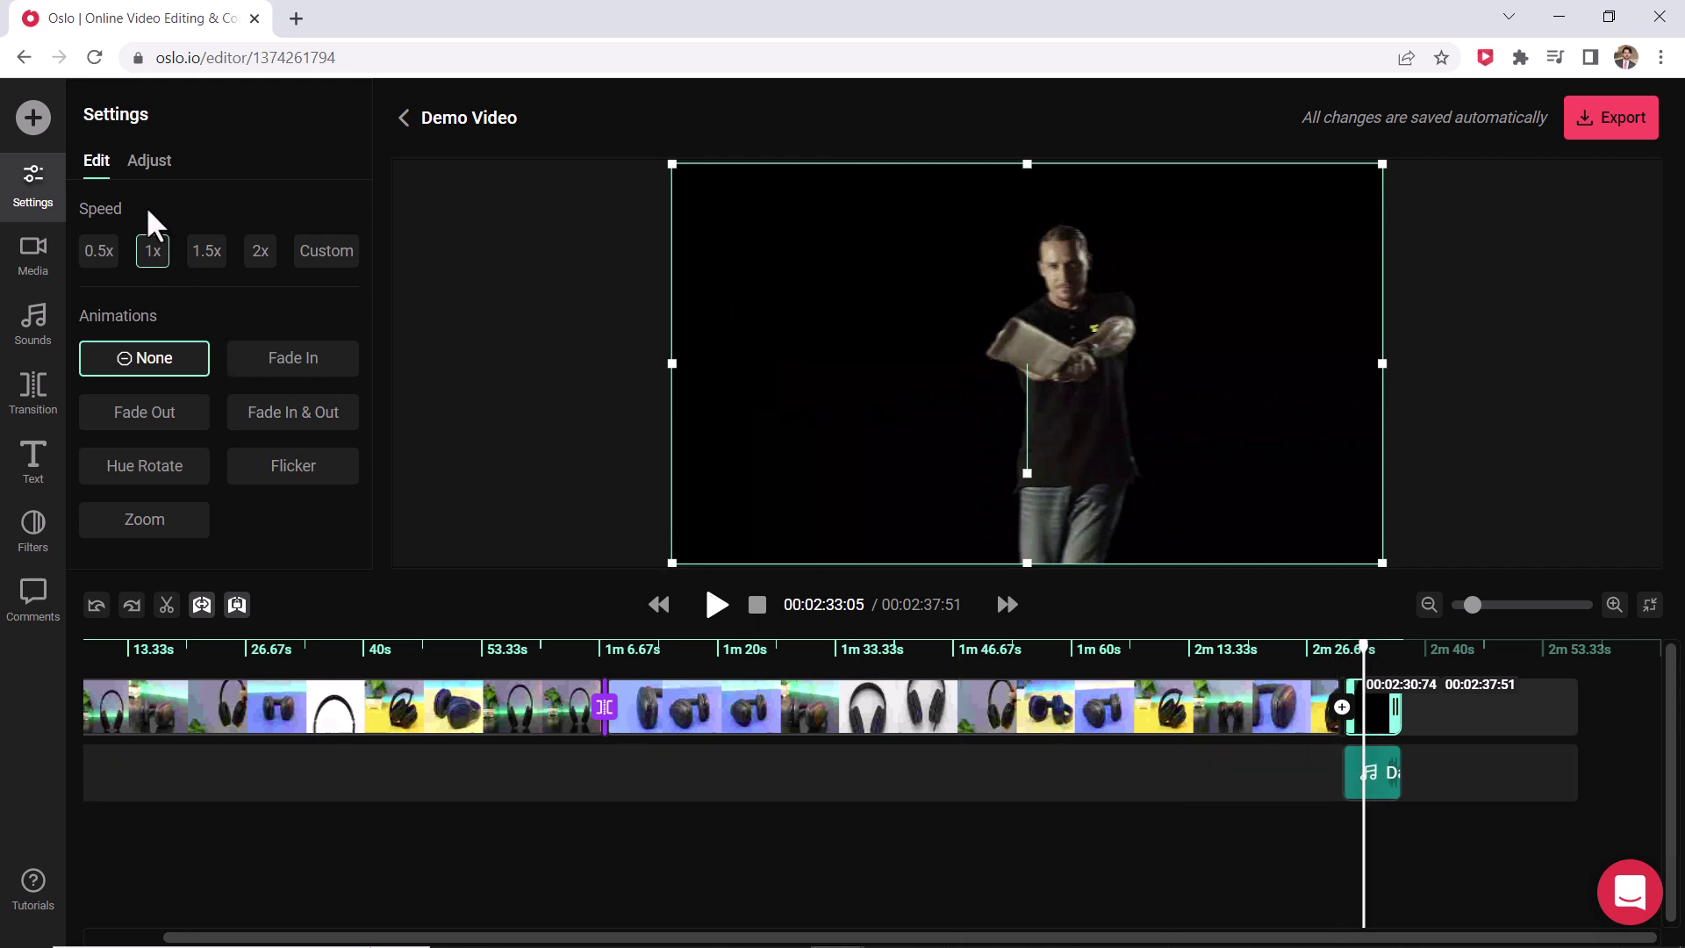
pyautogui.click(34, 180)
pyautogui.click(1384, 786)
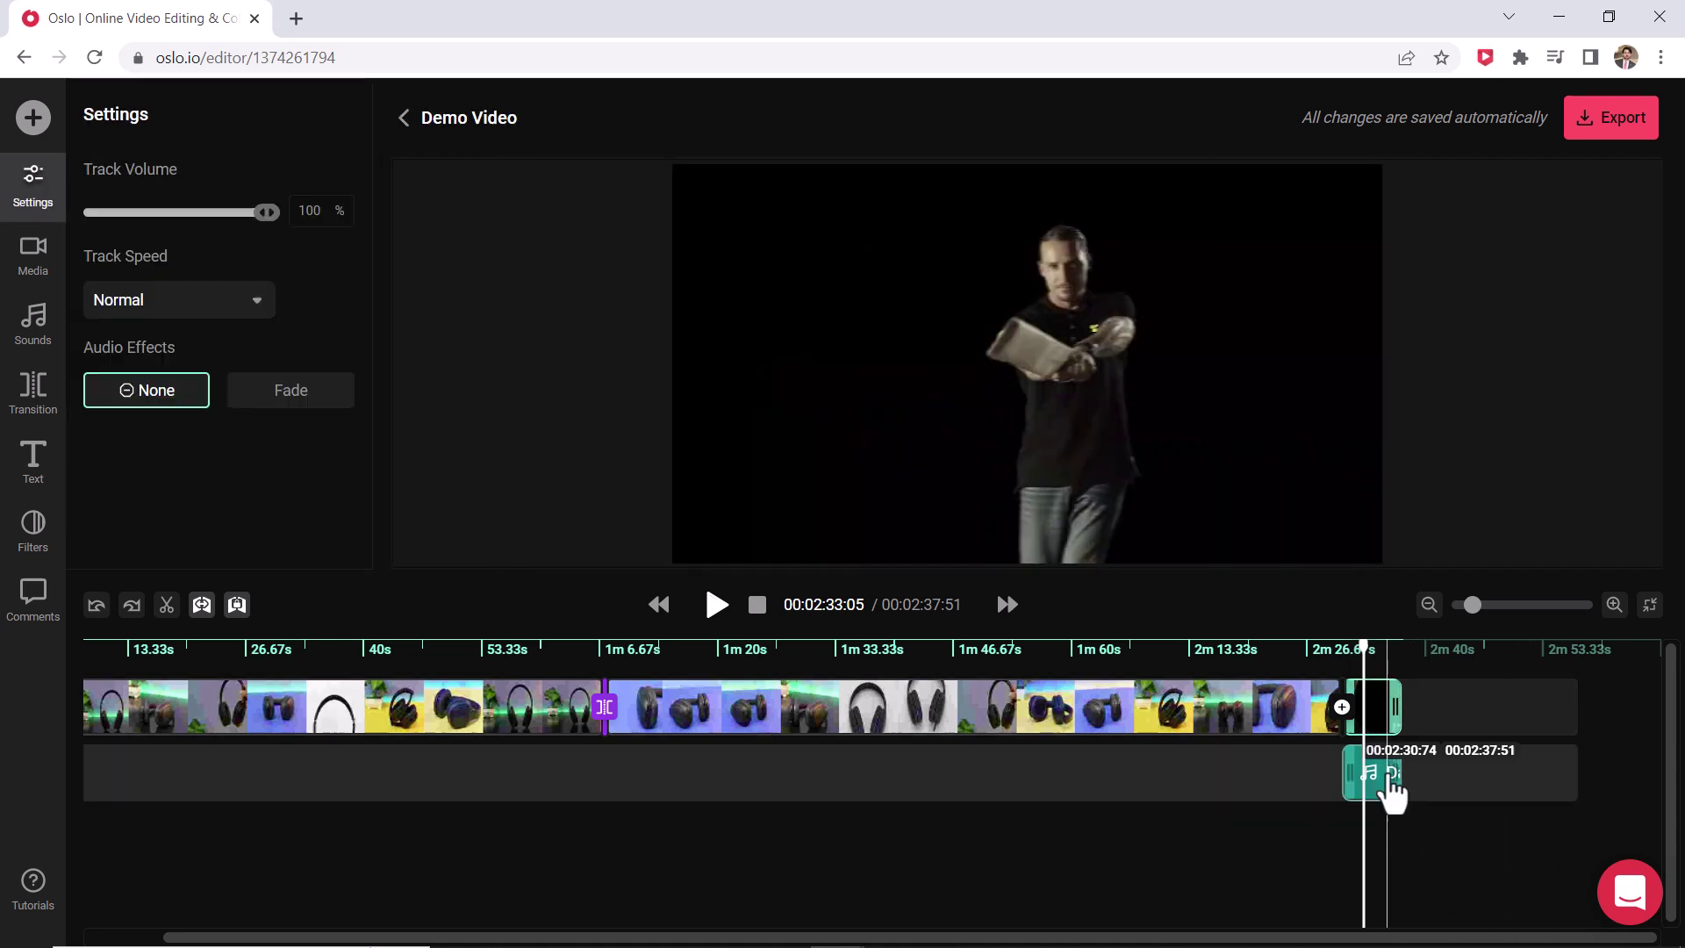
pyautogui.moveTo(263, 212); pyautogui.dragTo(115, 215)
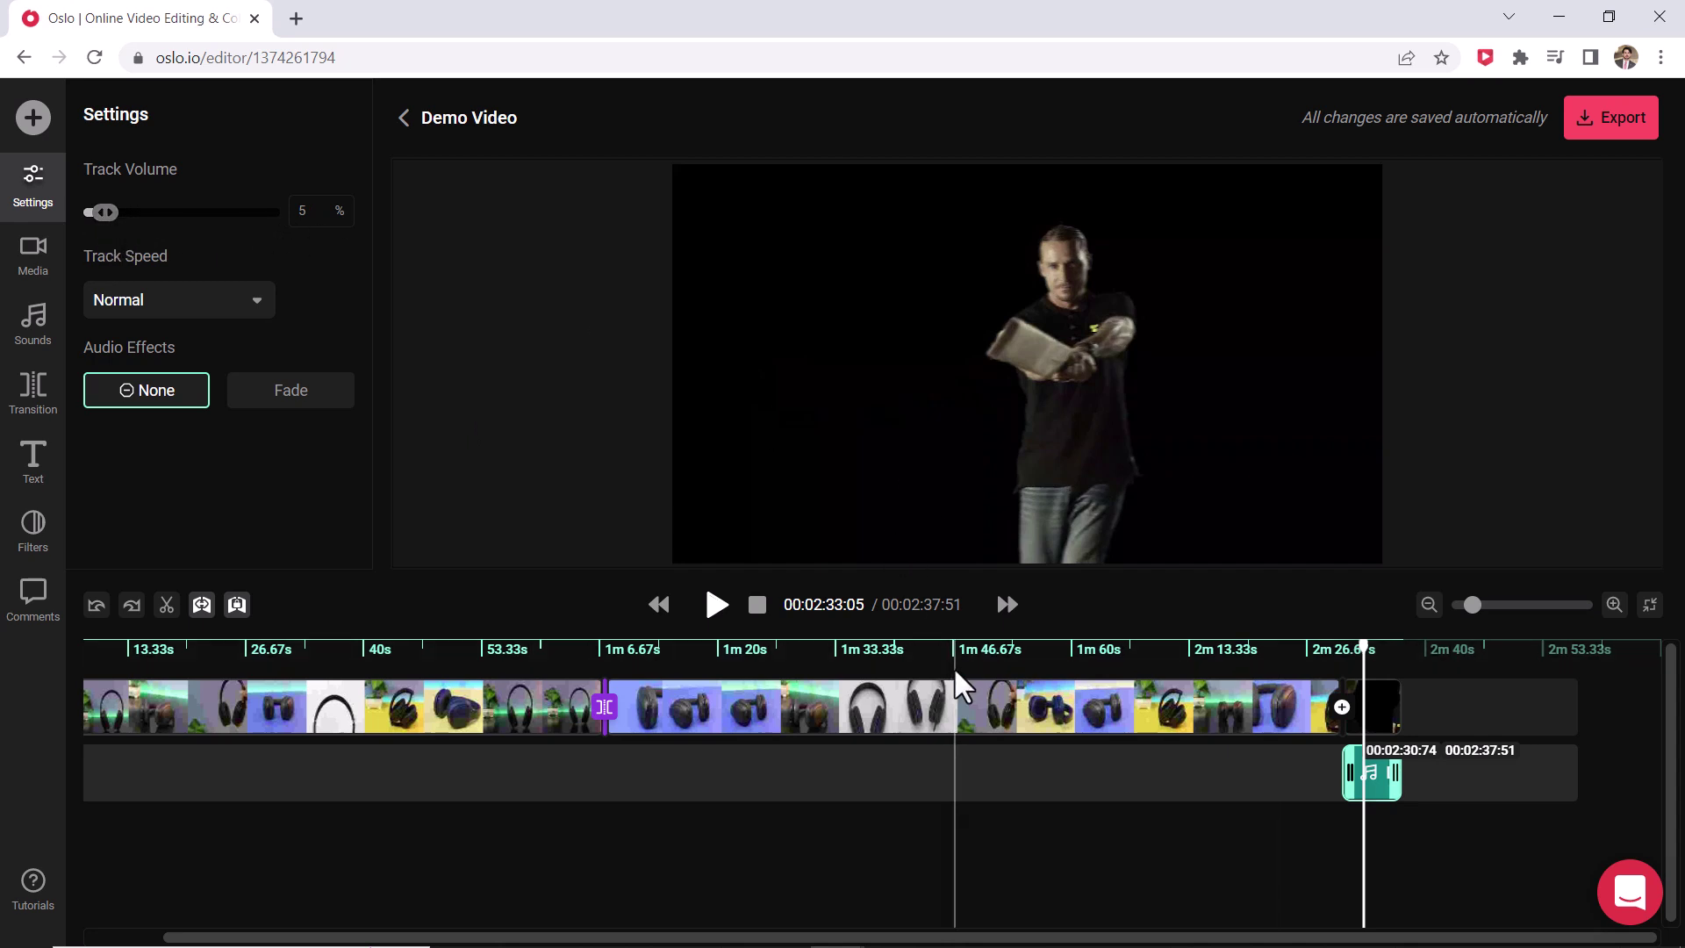
pyautogui.click(1378, 776)
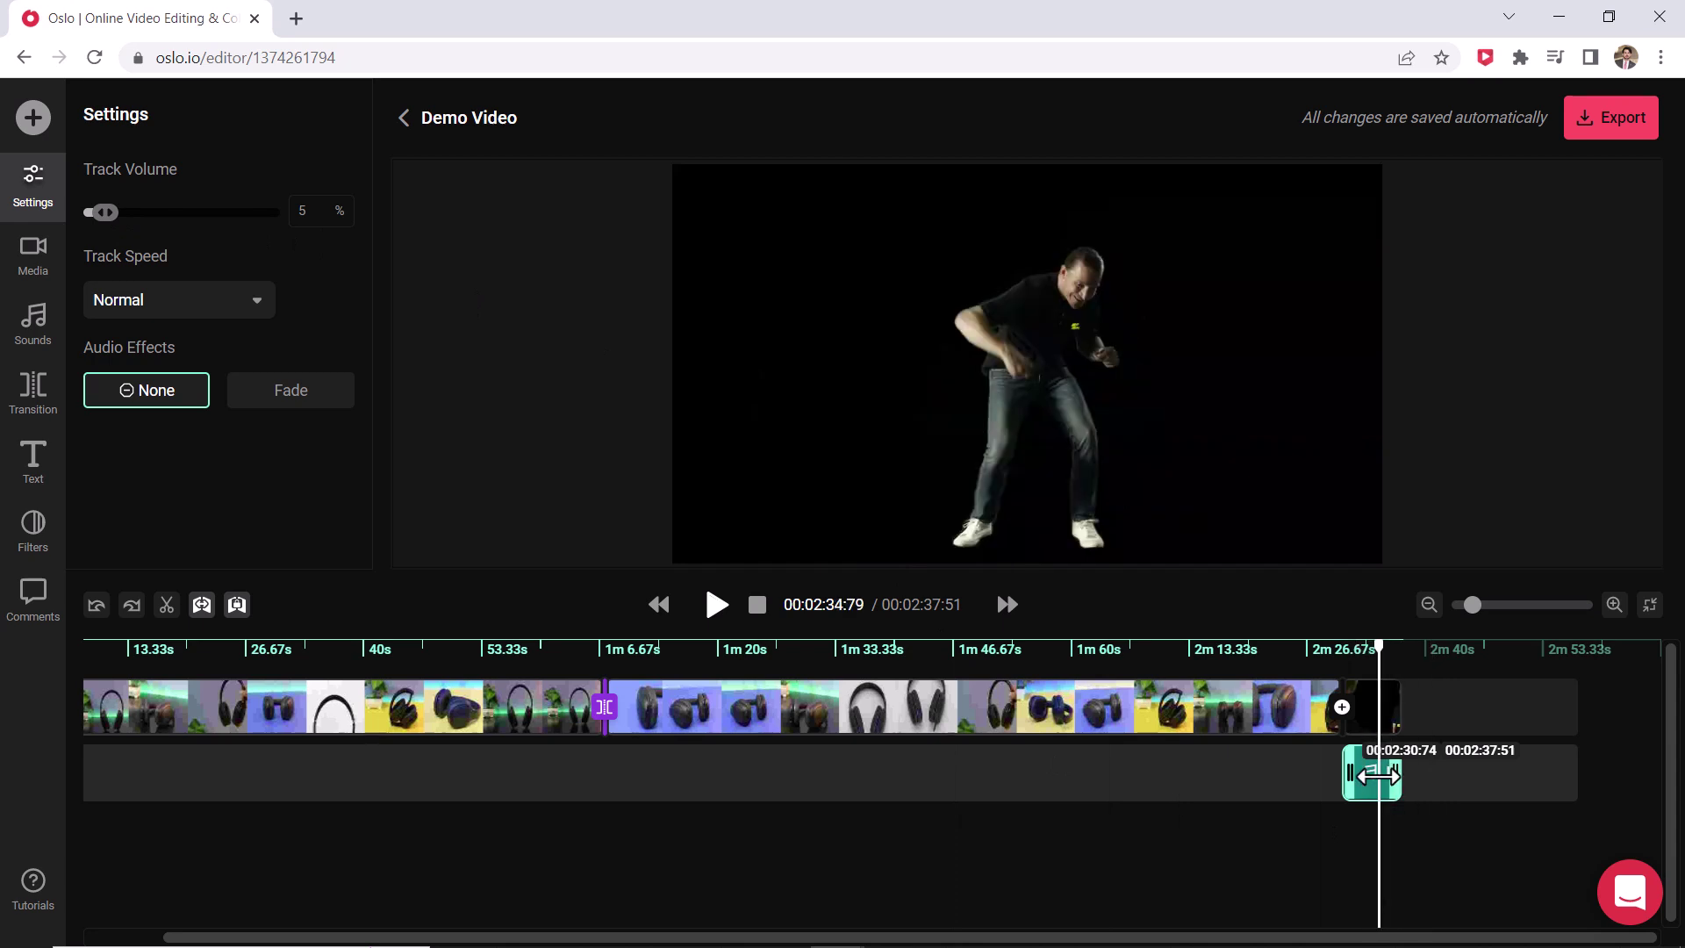
pyautogui.press('Delete')
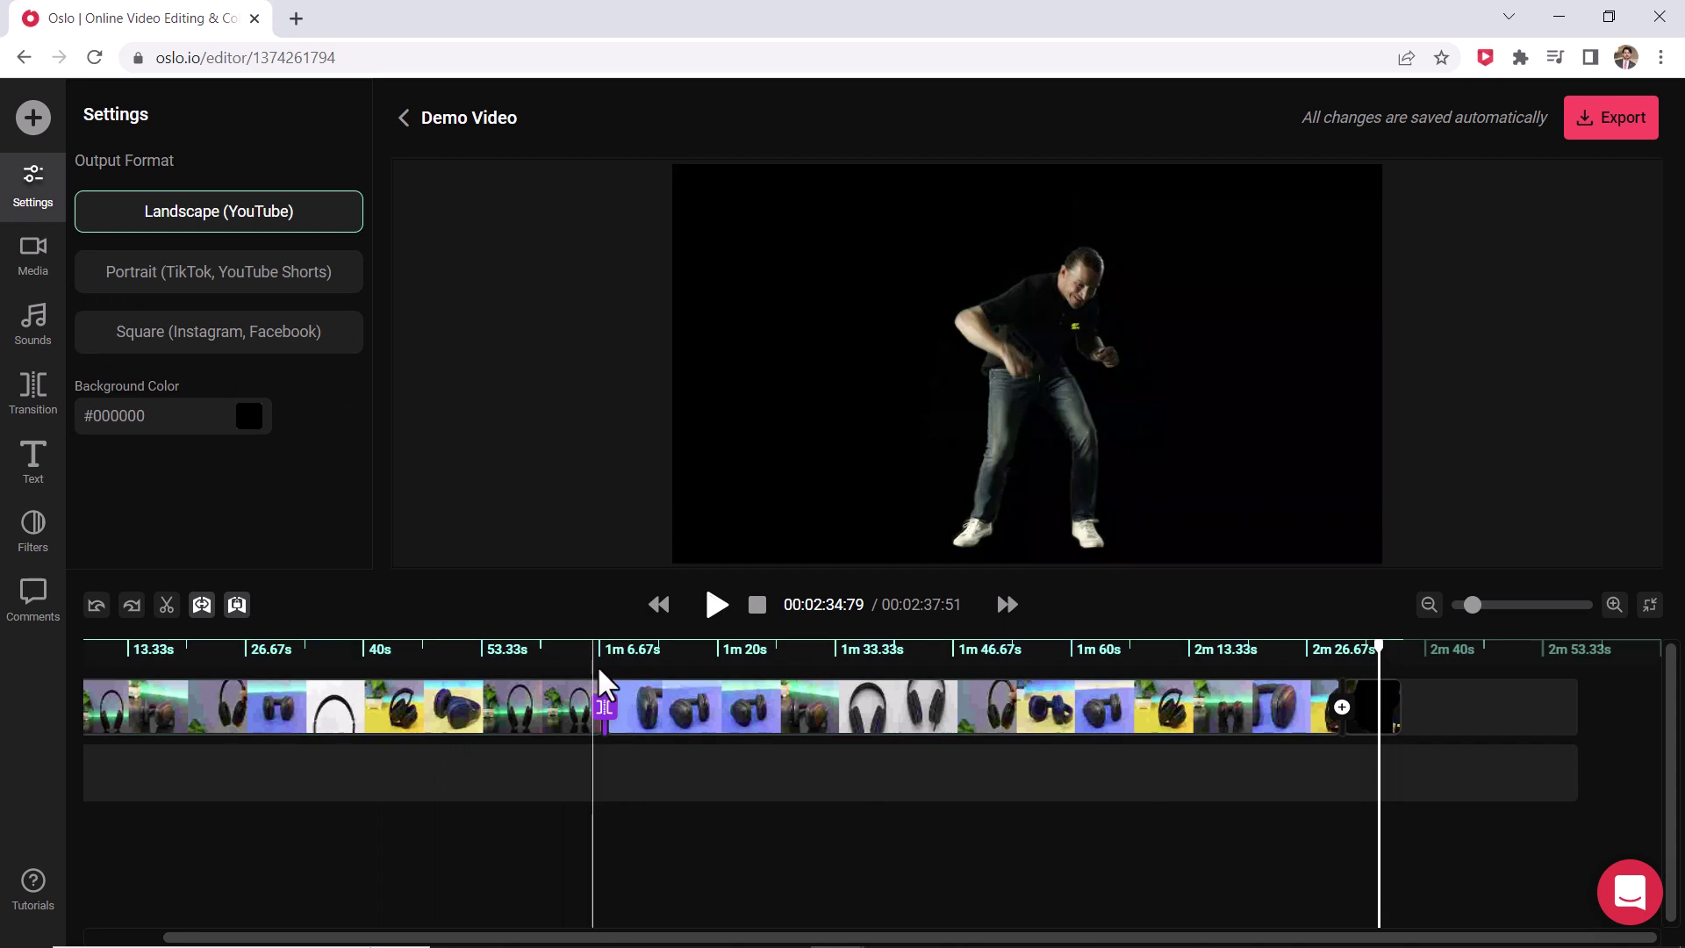
# Add an Exo-font Sample Text title at 1:09:87 on a new track
pyautogui.click(629, 663)
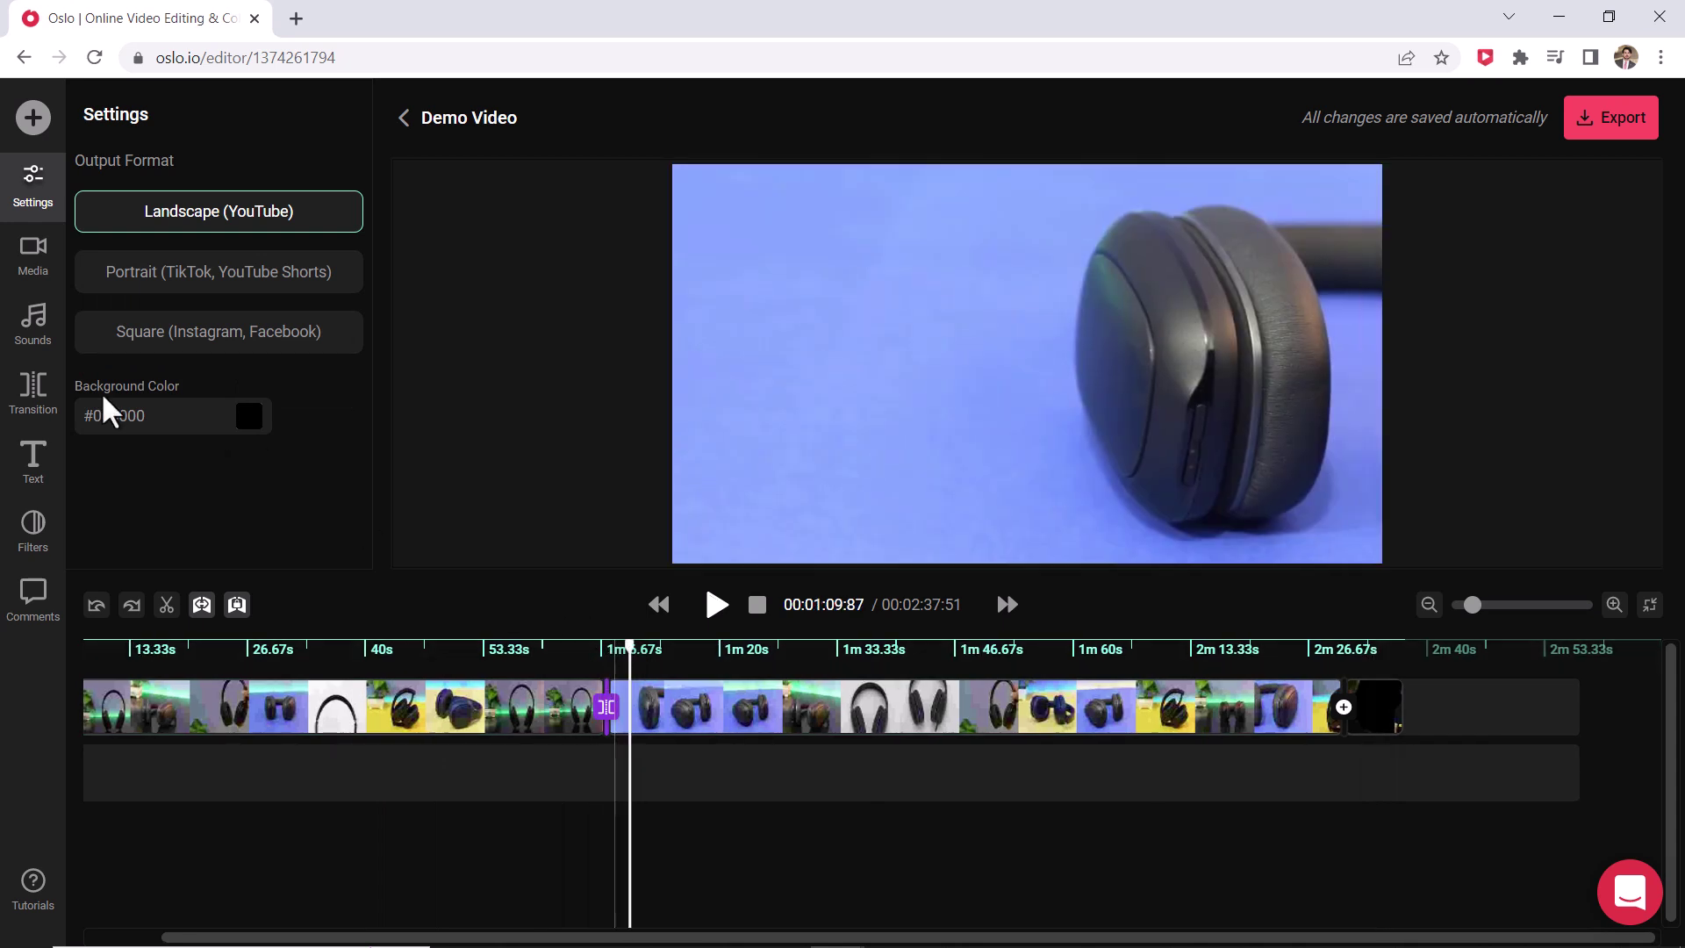
pyautogui.click(24, 474)
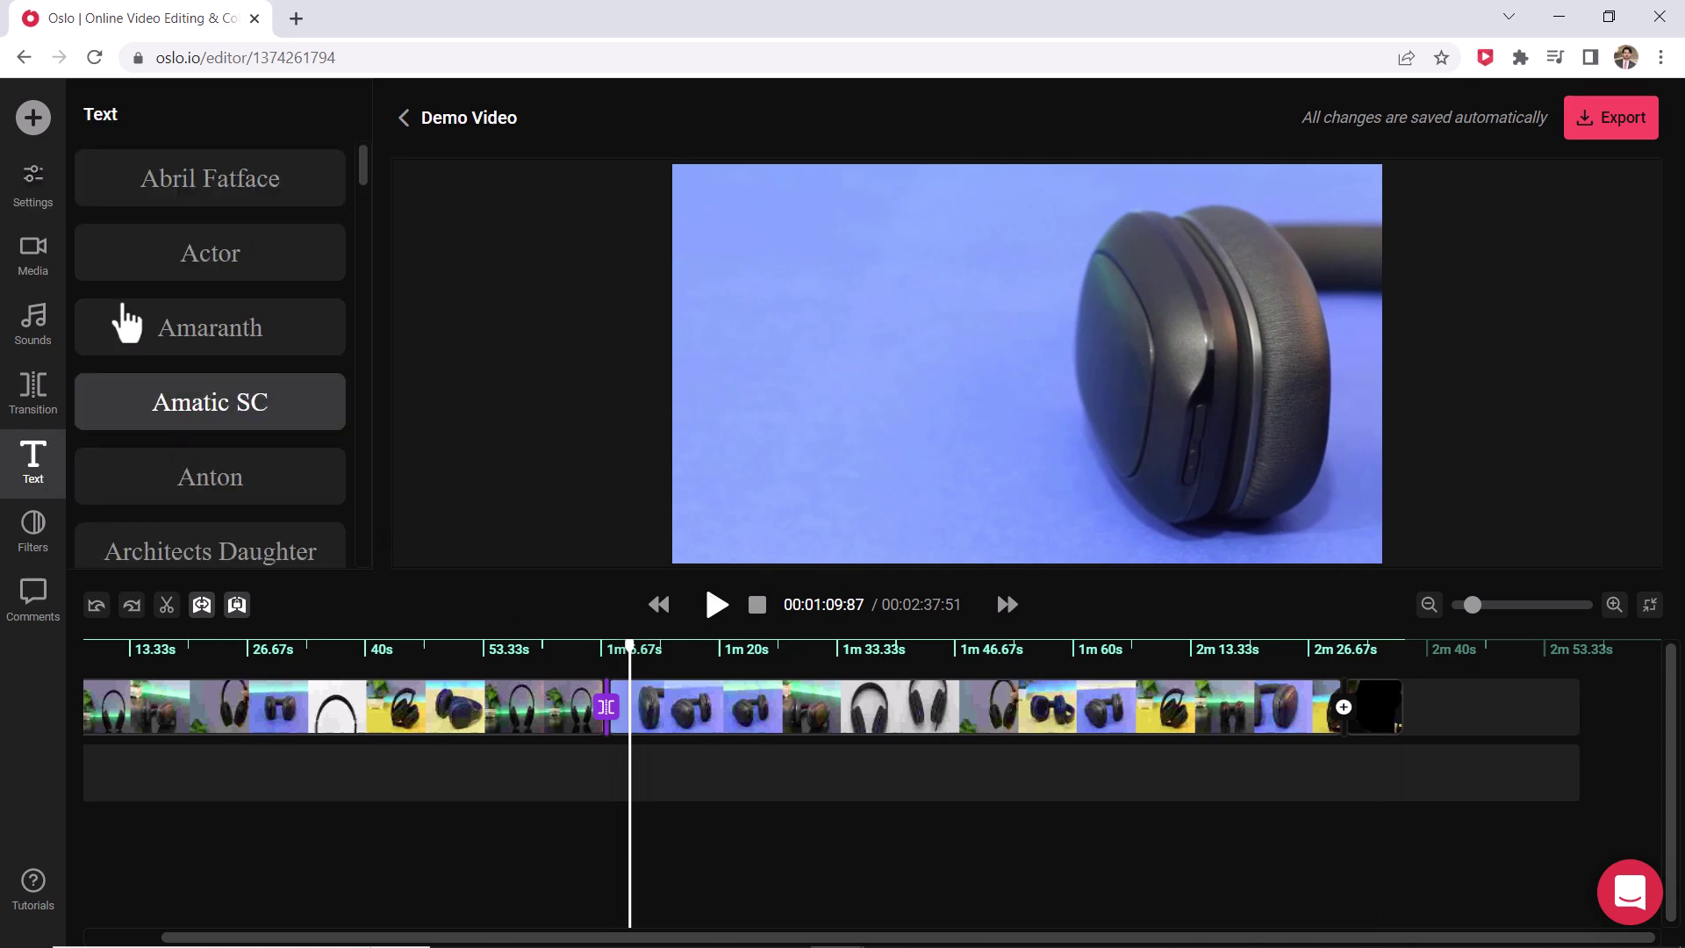
pyautogui.scroll(-1, 245, 331)
pyautogui.scroll(-4, 245, 331)
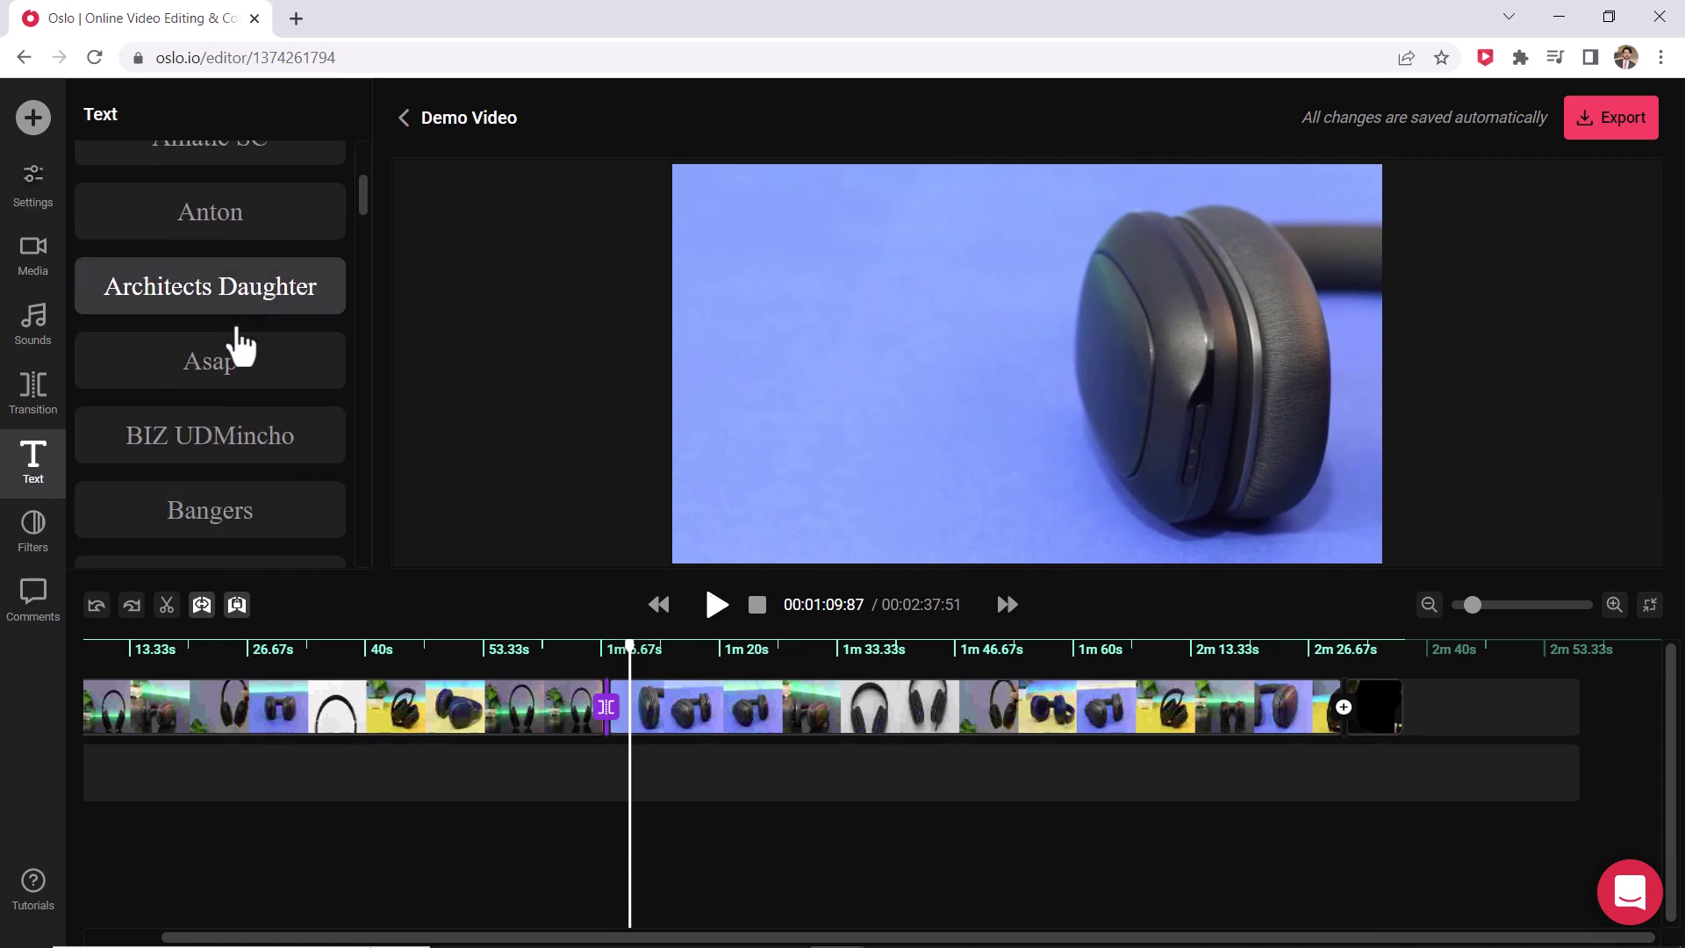
pyautogui.scroll(-3, 254, 423)
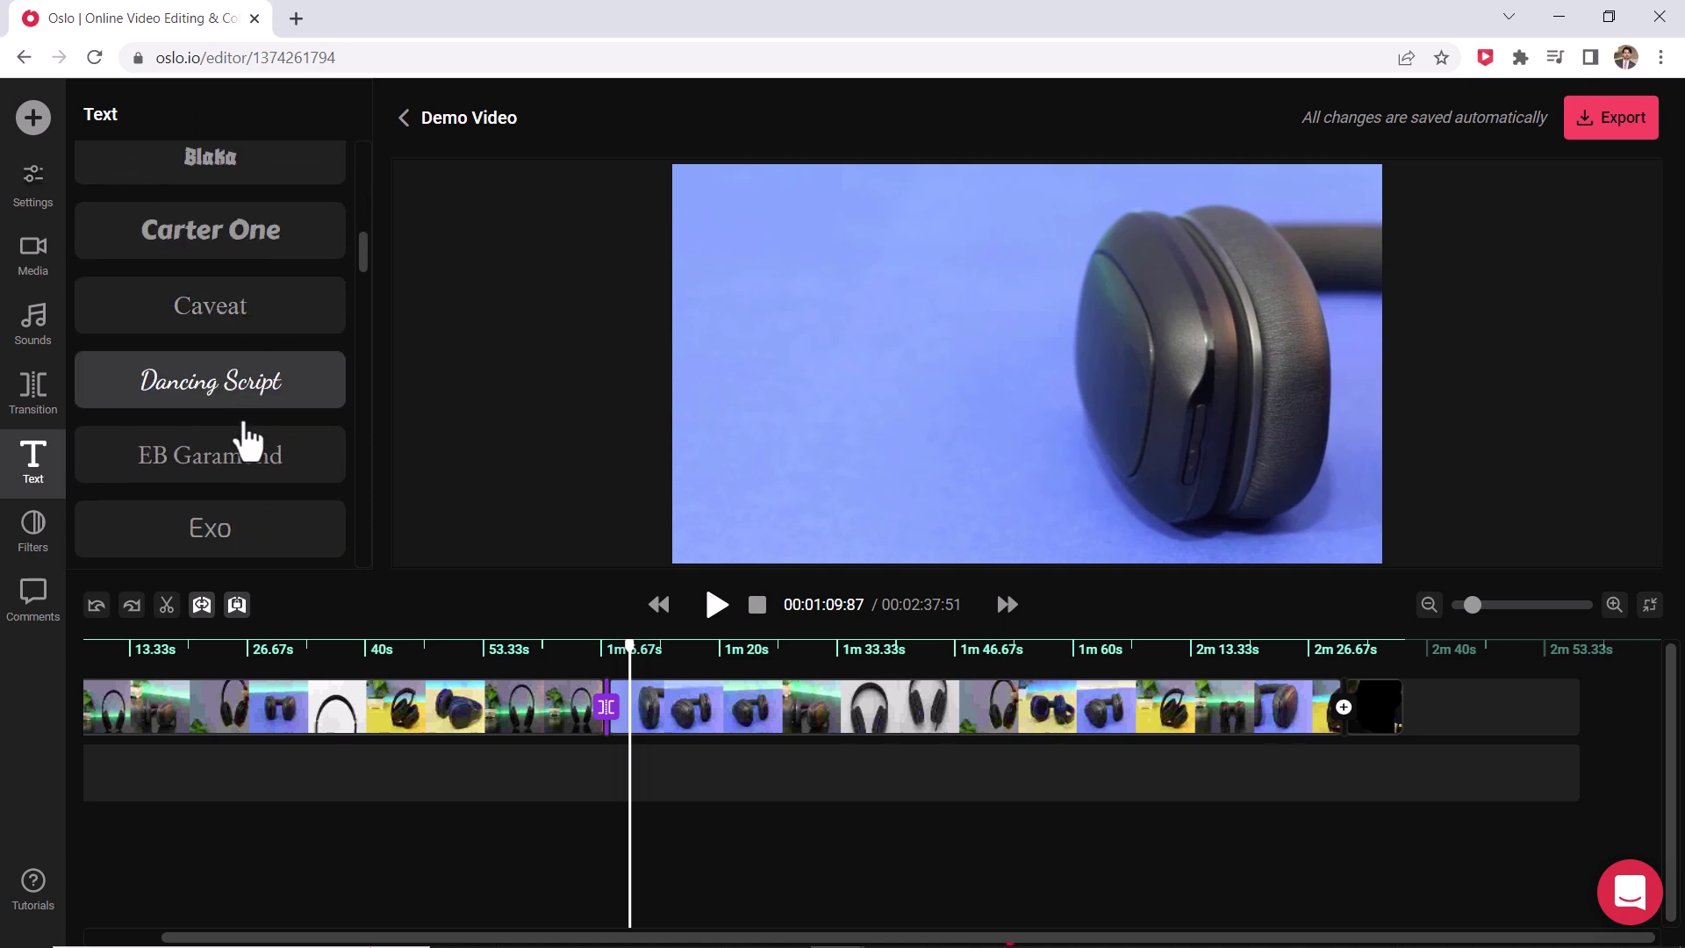
pyautogui.scroll(-2, 237, 483)
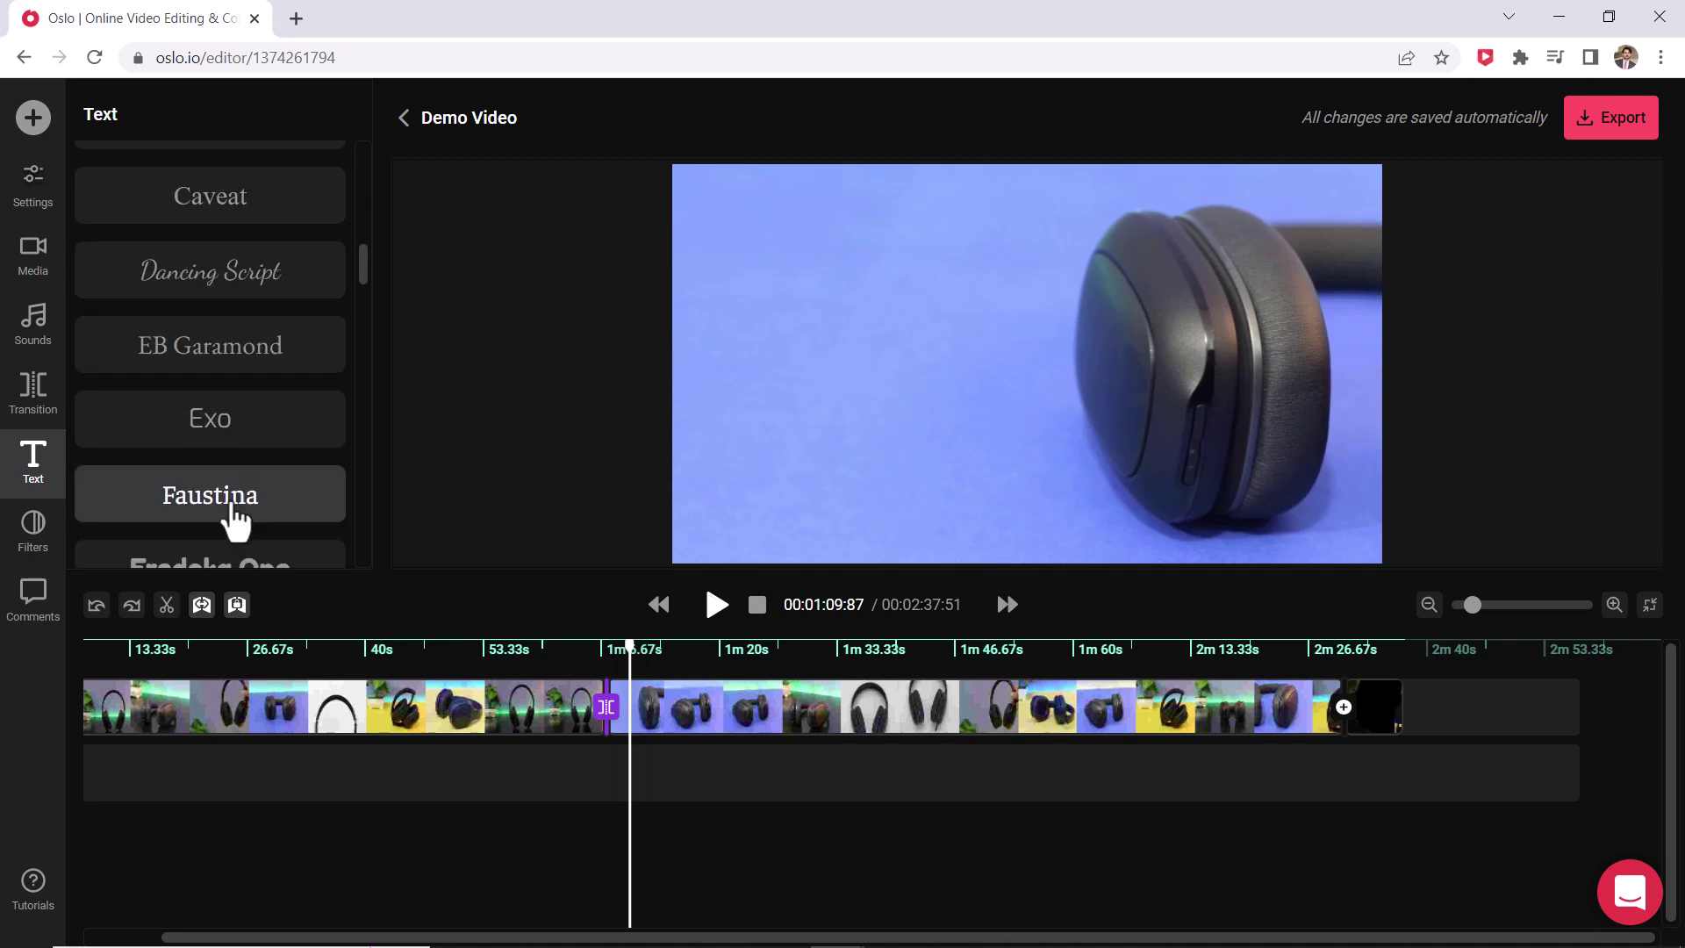
pyautogui.click(240, 439)
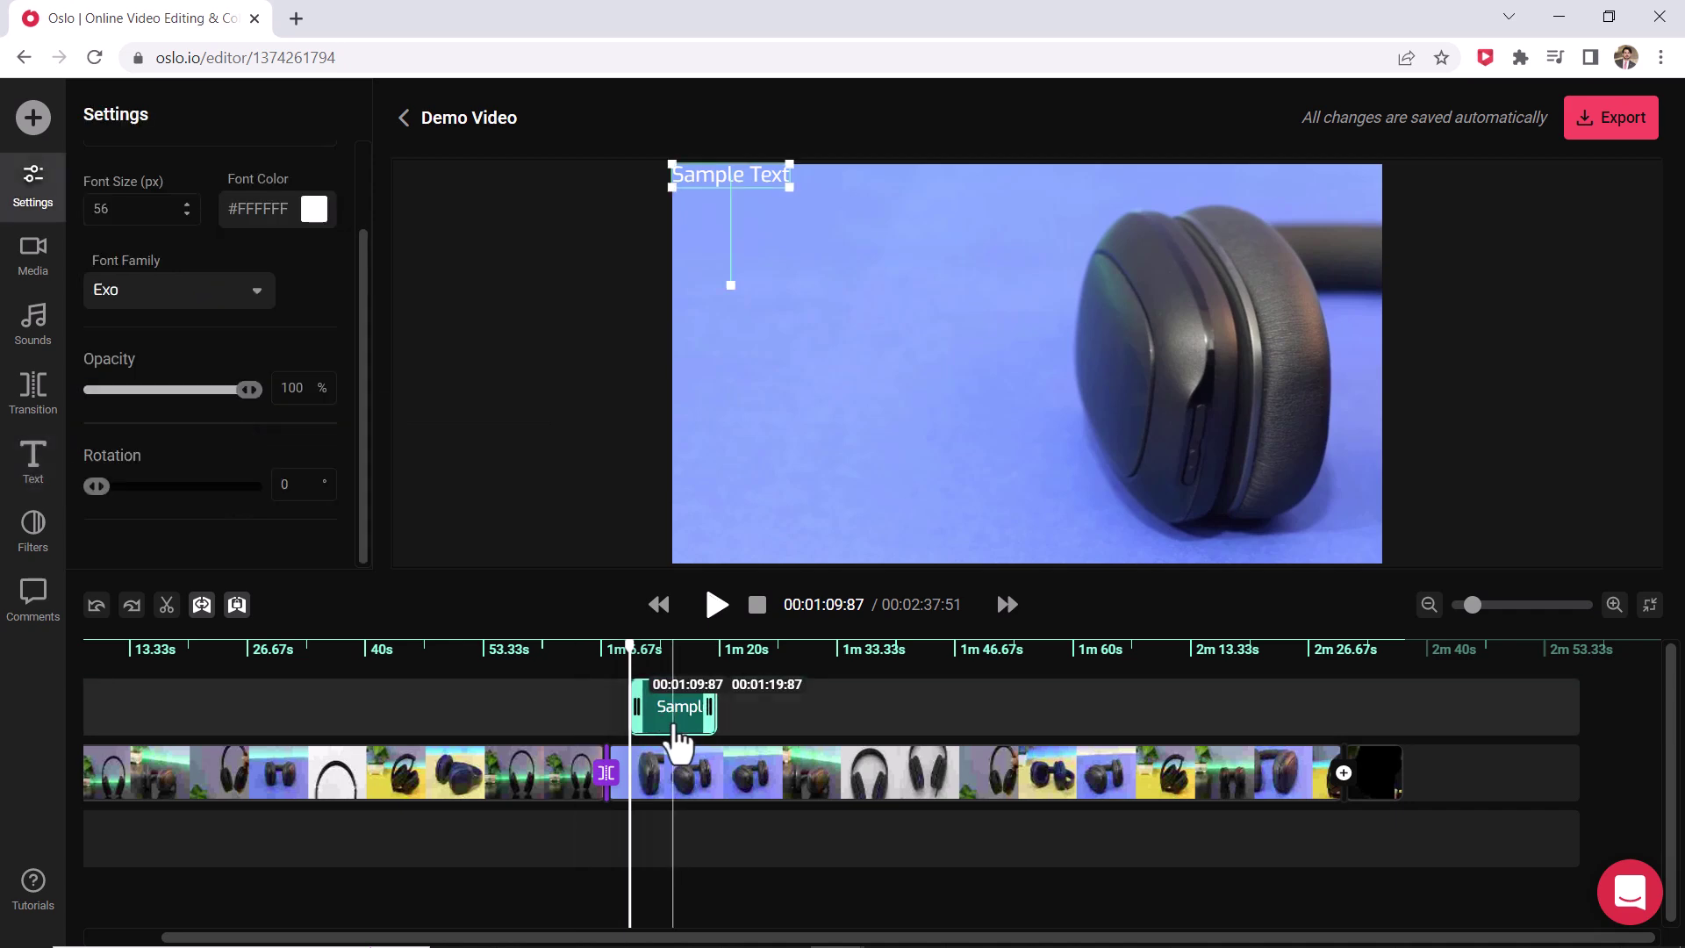
pyautogui.click(138, 290)
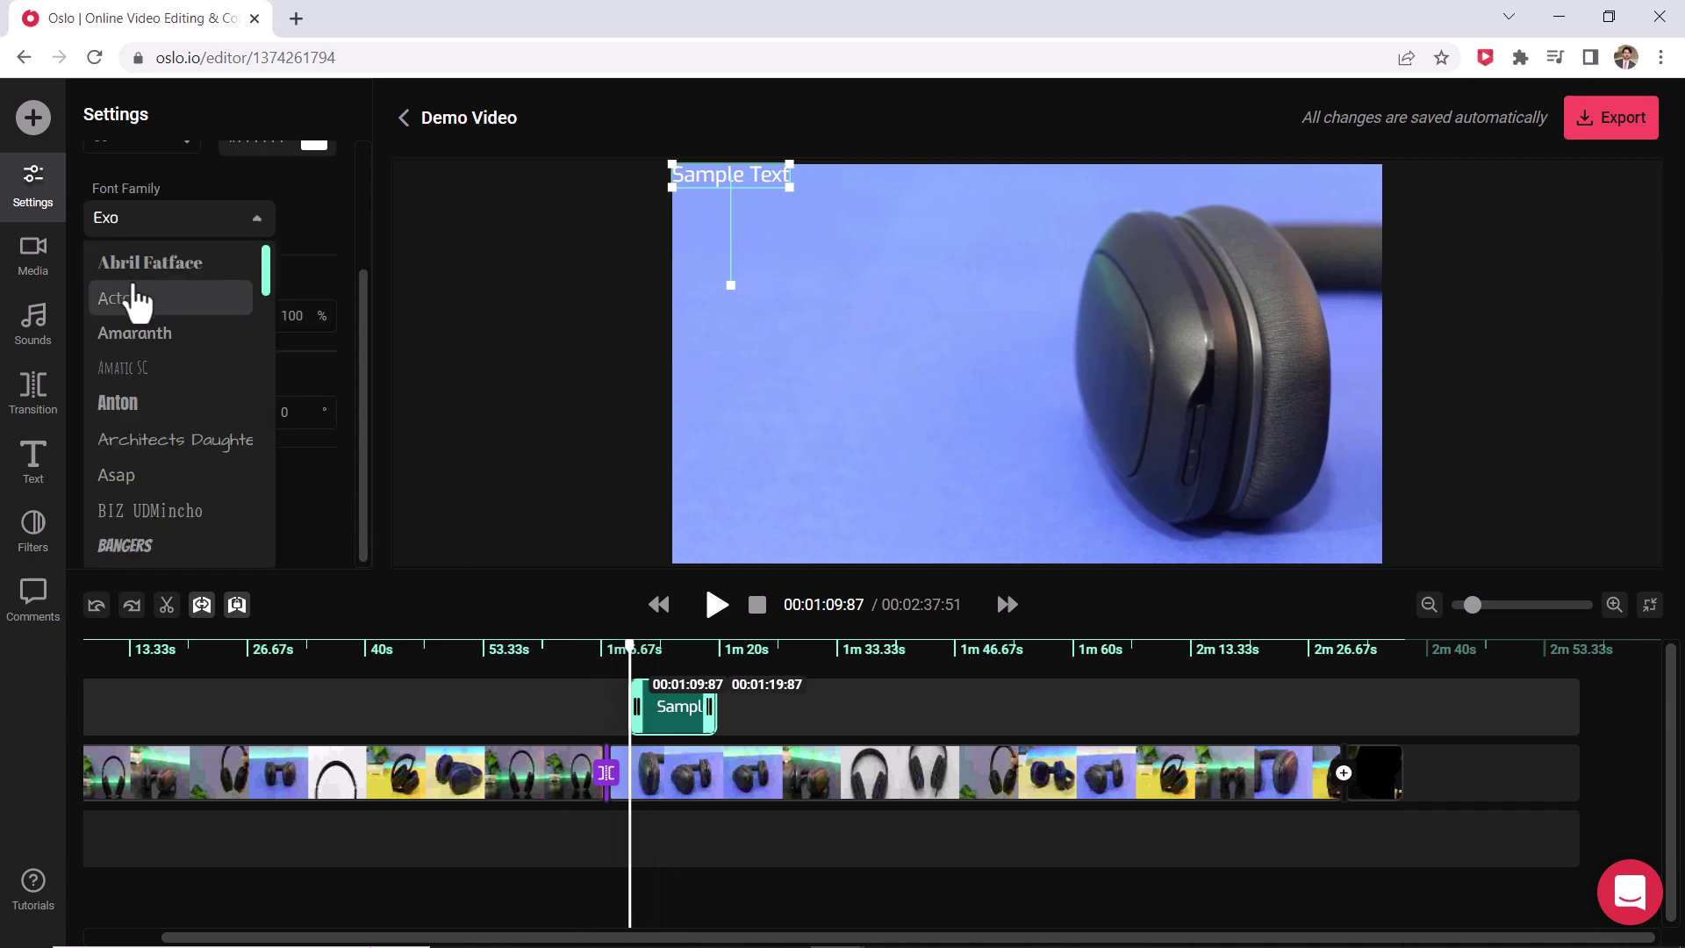
# Replace Sample Text with 'Best Headphone', enlarge it to size 101 and move it to the bottom-left
pyautogui.click(313, 233)
pyautogui.scroll(2, 260, 316)
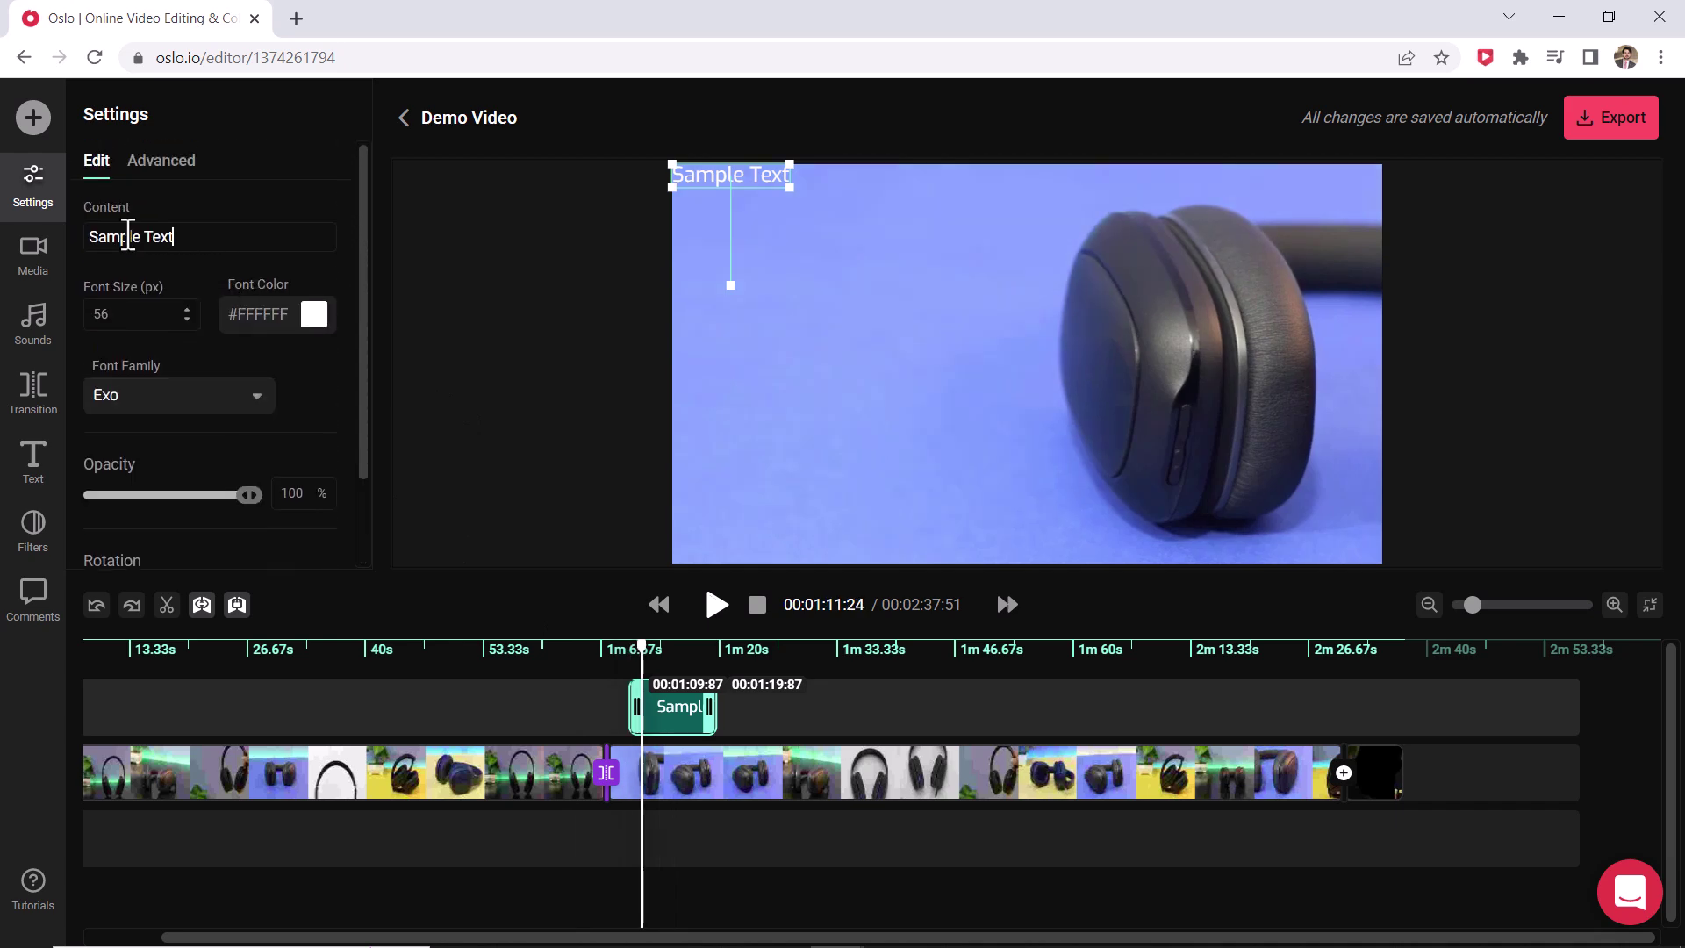
pyautogui.tripleClick(90, 239)
pyautogui.write('Best')
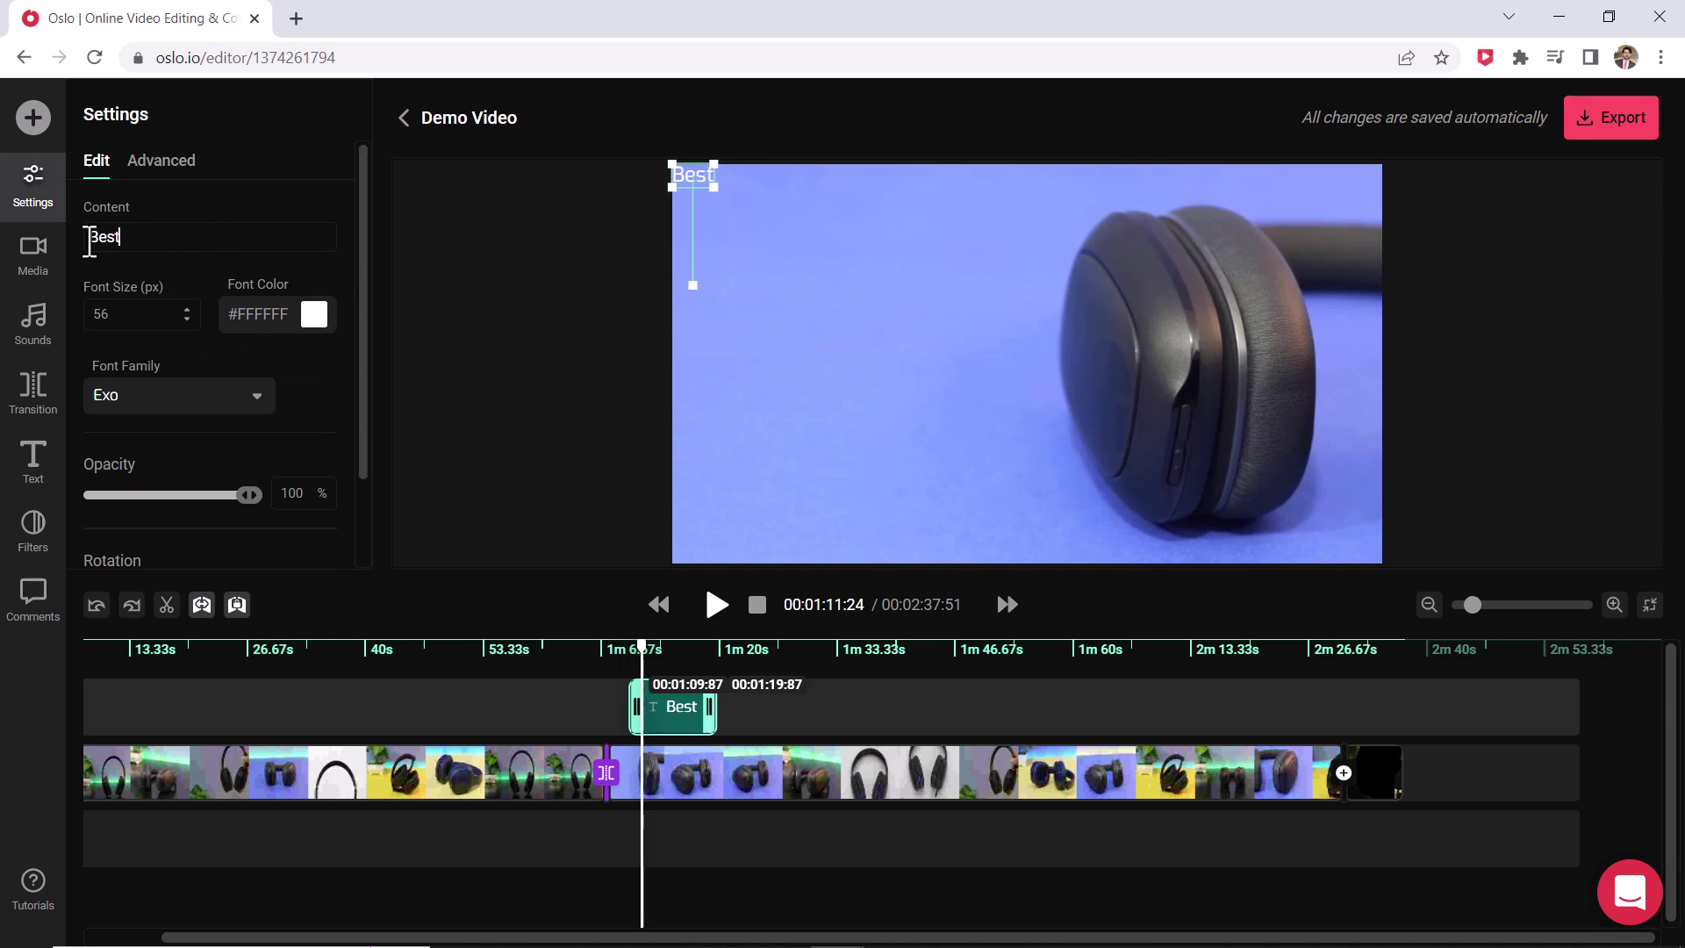
pyautogui.write(' Headphone')
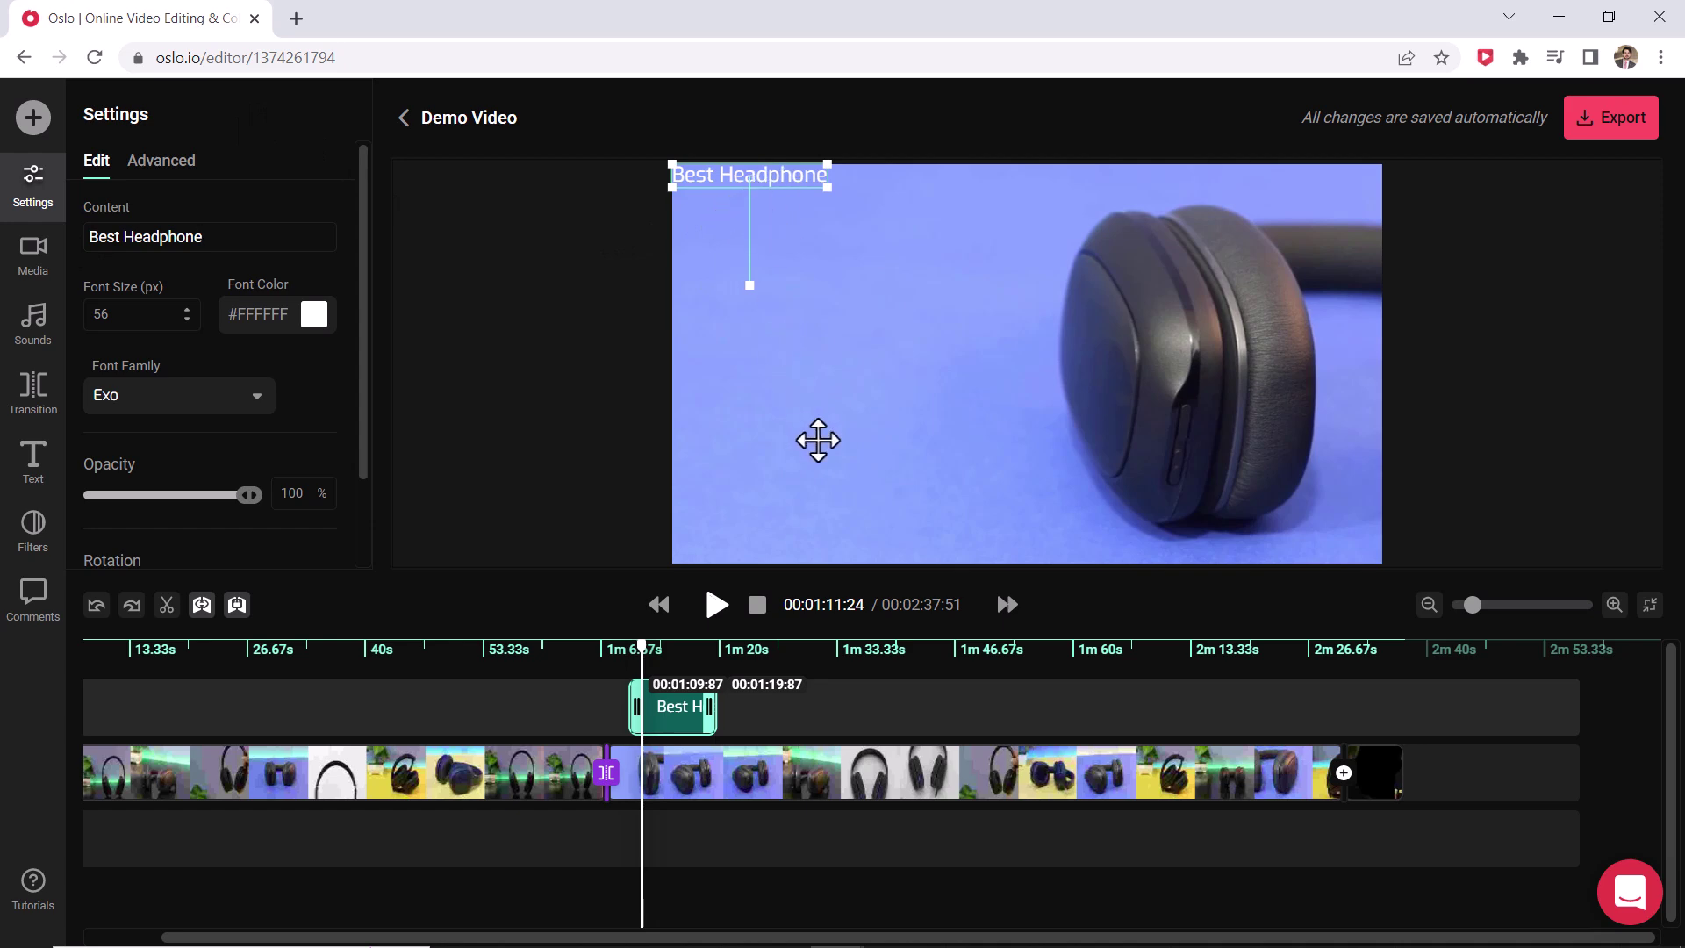
pyautogui.moveTo(821, 184); pyautogui.dragTo(904, 258)
pyautogui.moveTo(820, 186); pyautogui.dragTo(847, 502)
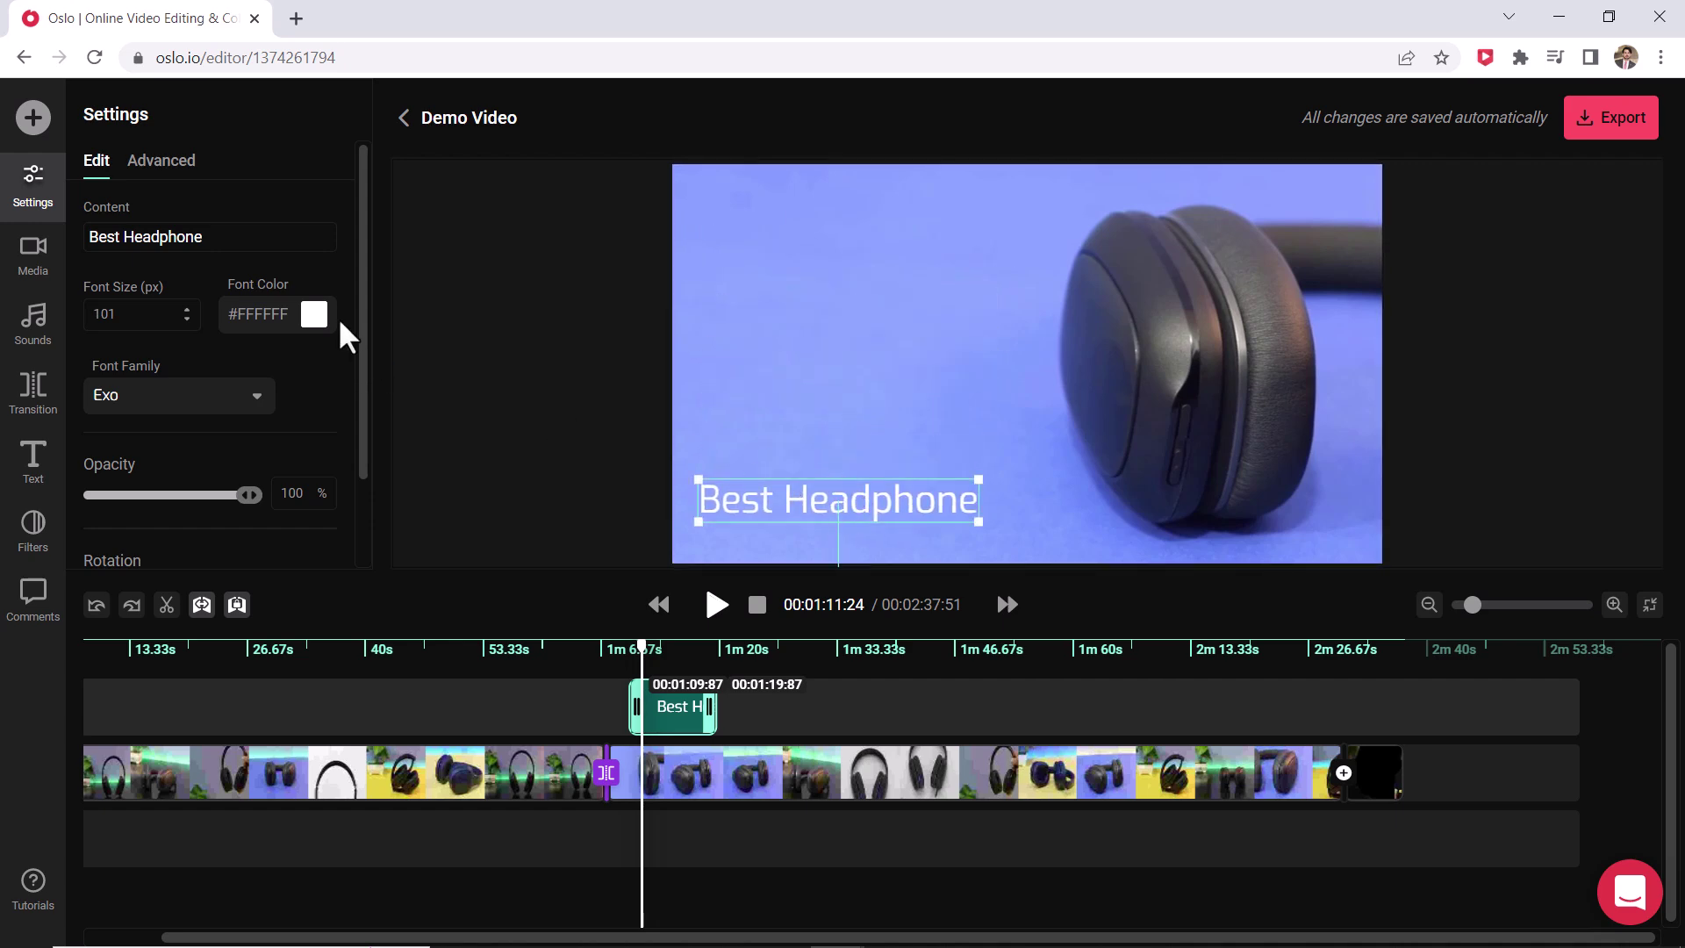
# Change the title's font colour to a near-black dark red (#1C0202)
pyautogui.click(314, 314)
pyautogui.click(362, 435)
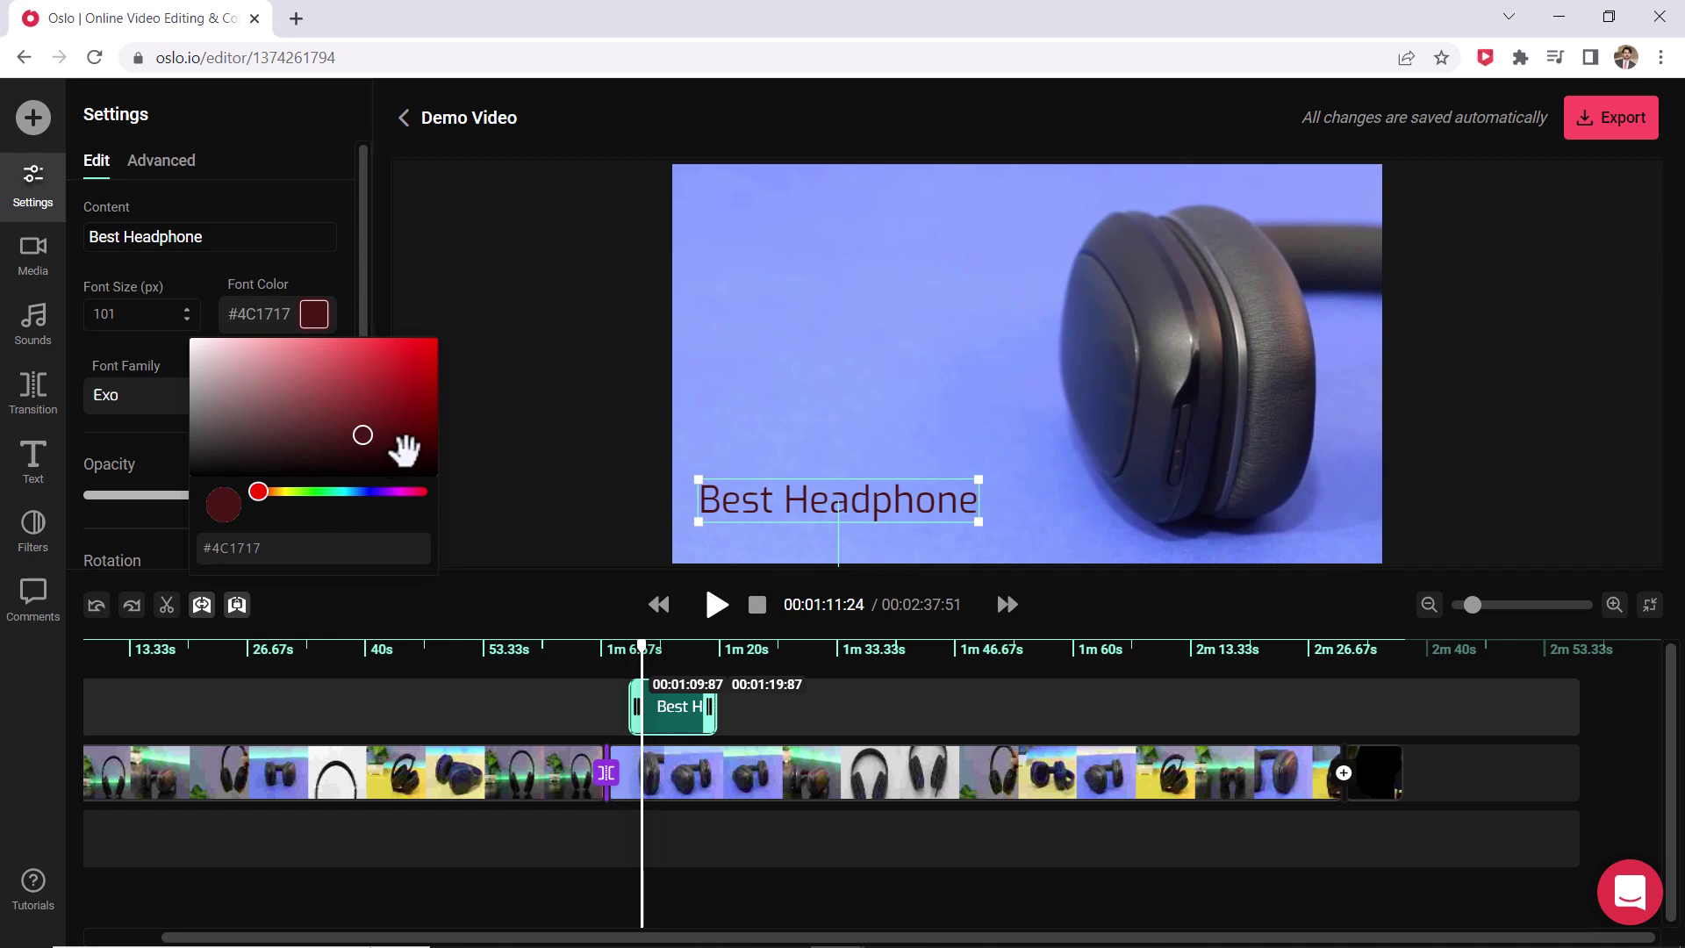
pyautogui.moveTo(405, 451); pyautogui.dragTo(413, 456)
pyautogui.click(492, 281)
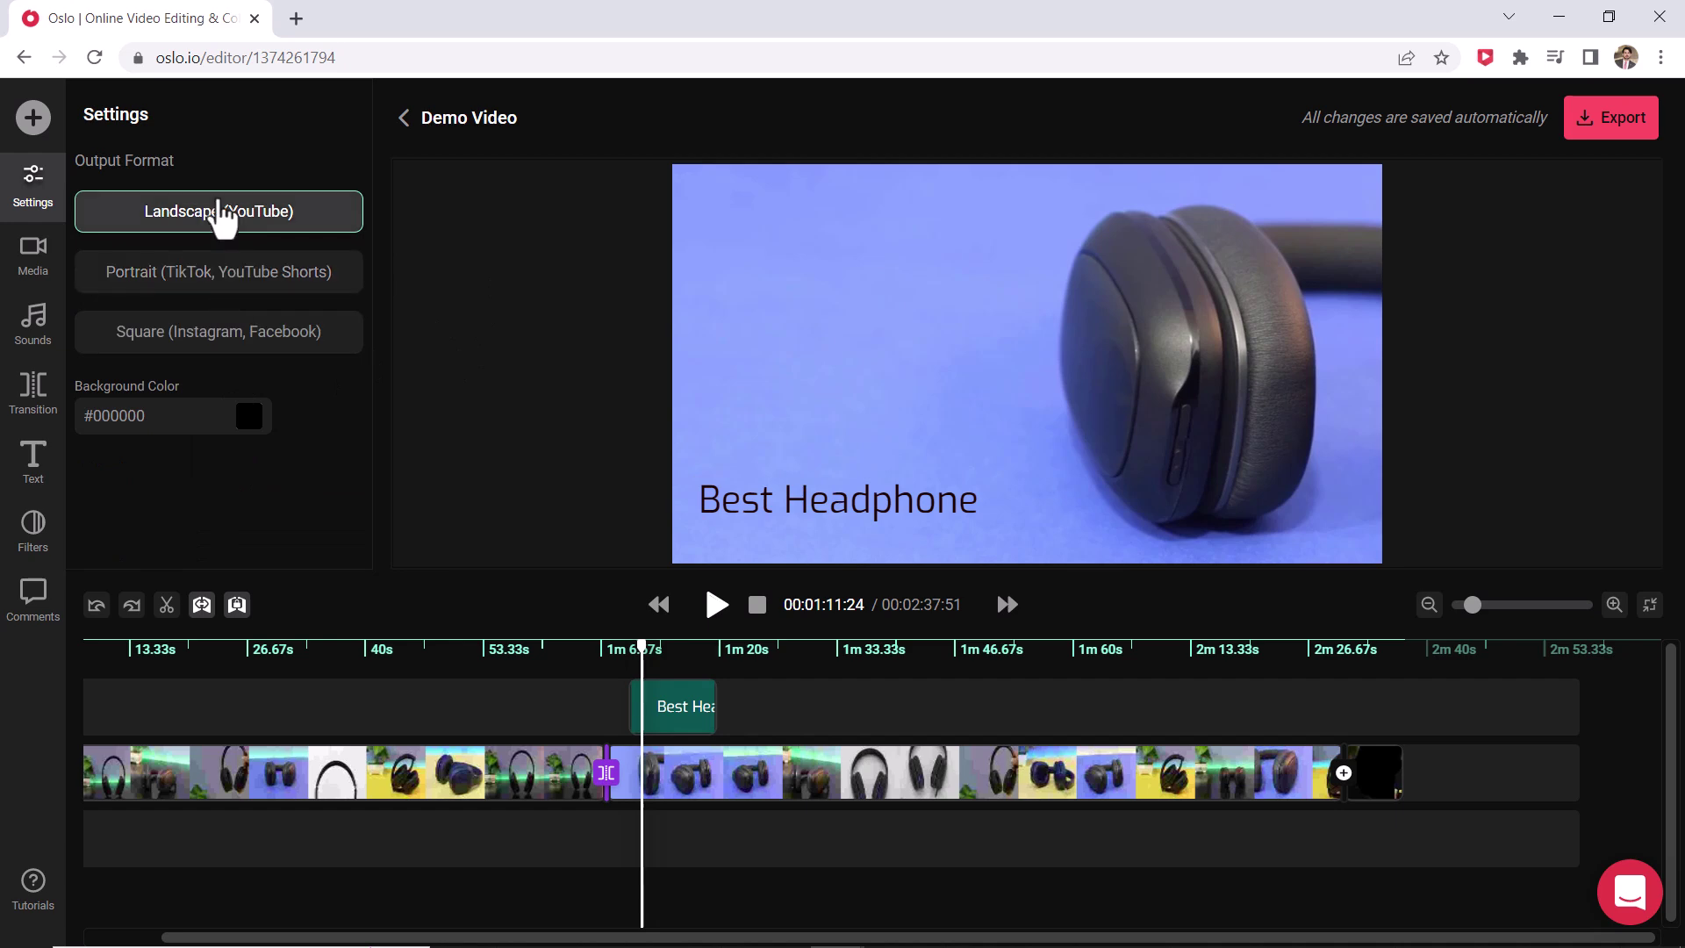
# Reselect the title clip, try a lower opacity, and extend it to end at 1:22:65
pyautogui.click(676, 731)
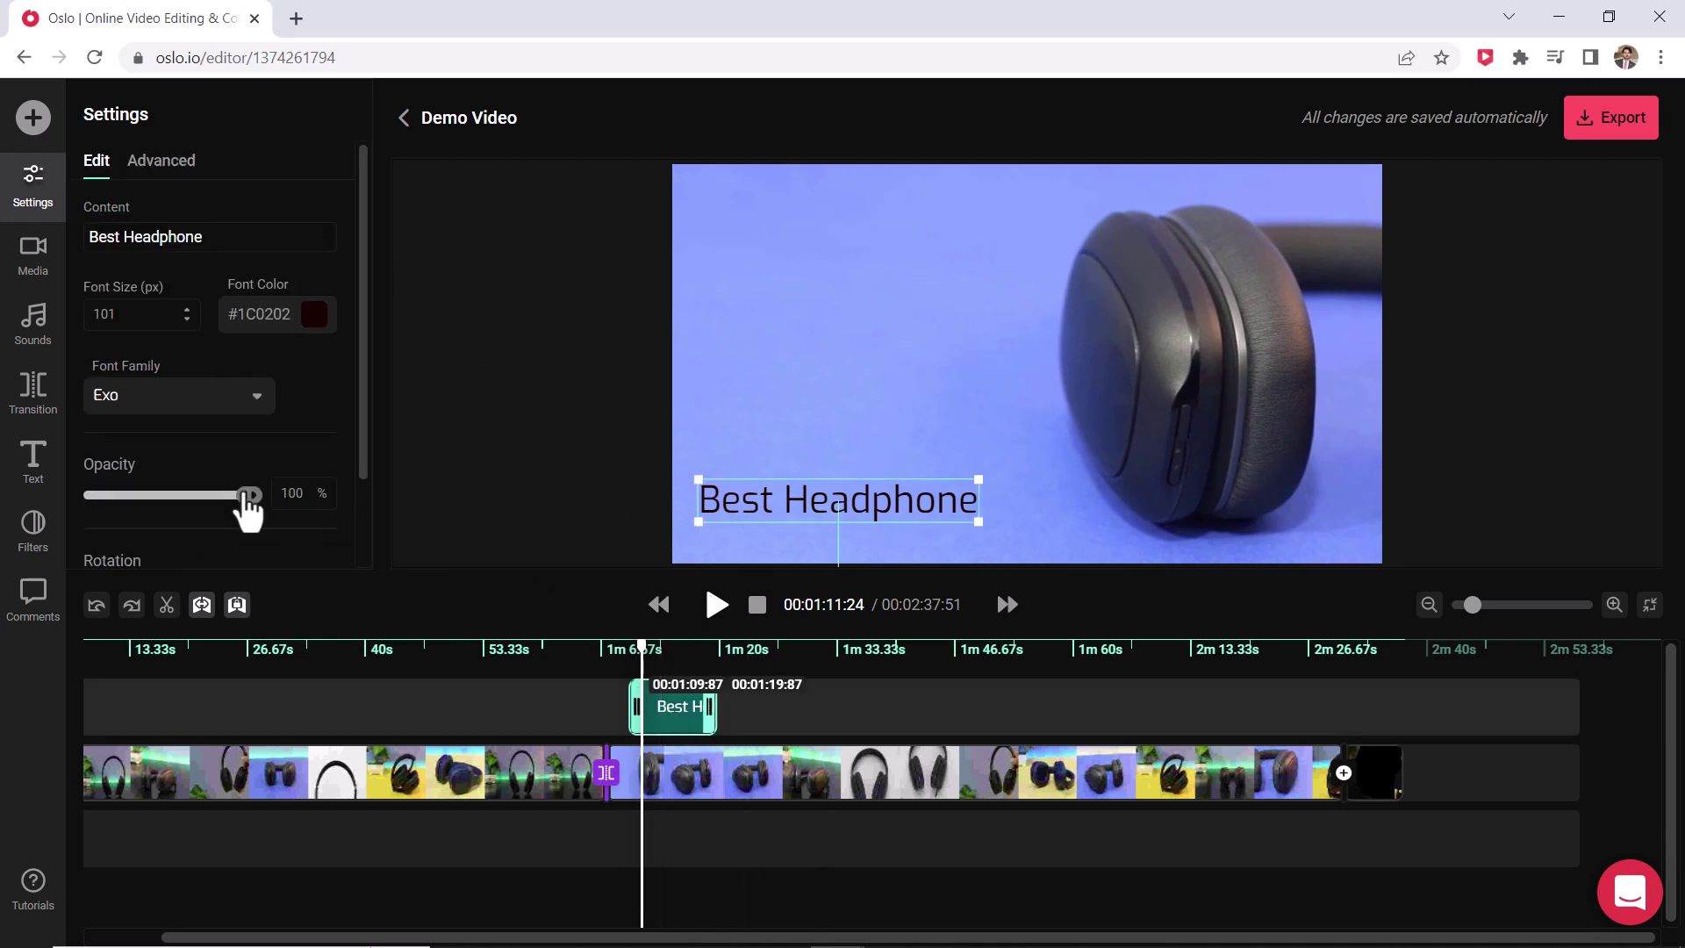
pyautogui.moveTo(247, 498); pyautogui.dragTo(291, 502)
pyautogui.scroll(-2, 268, 408)
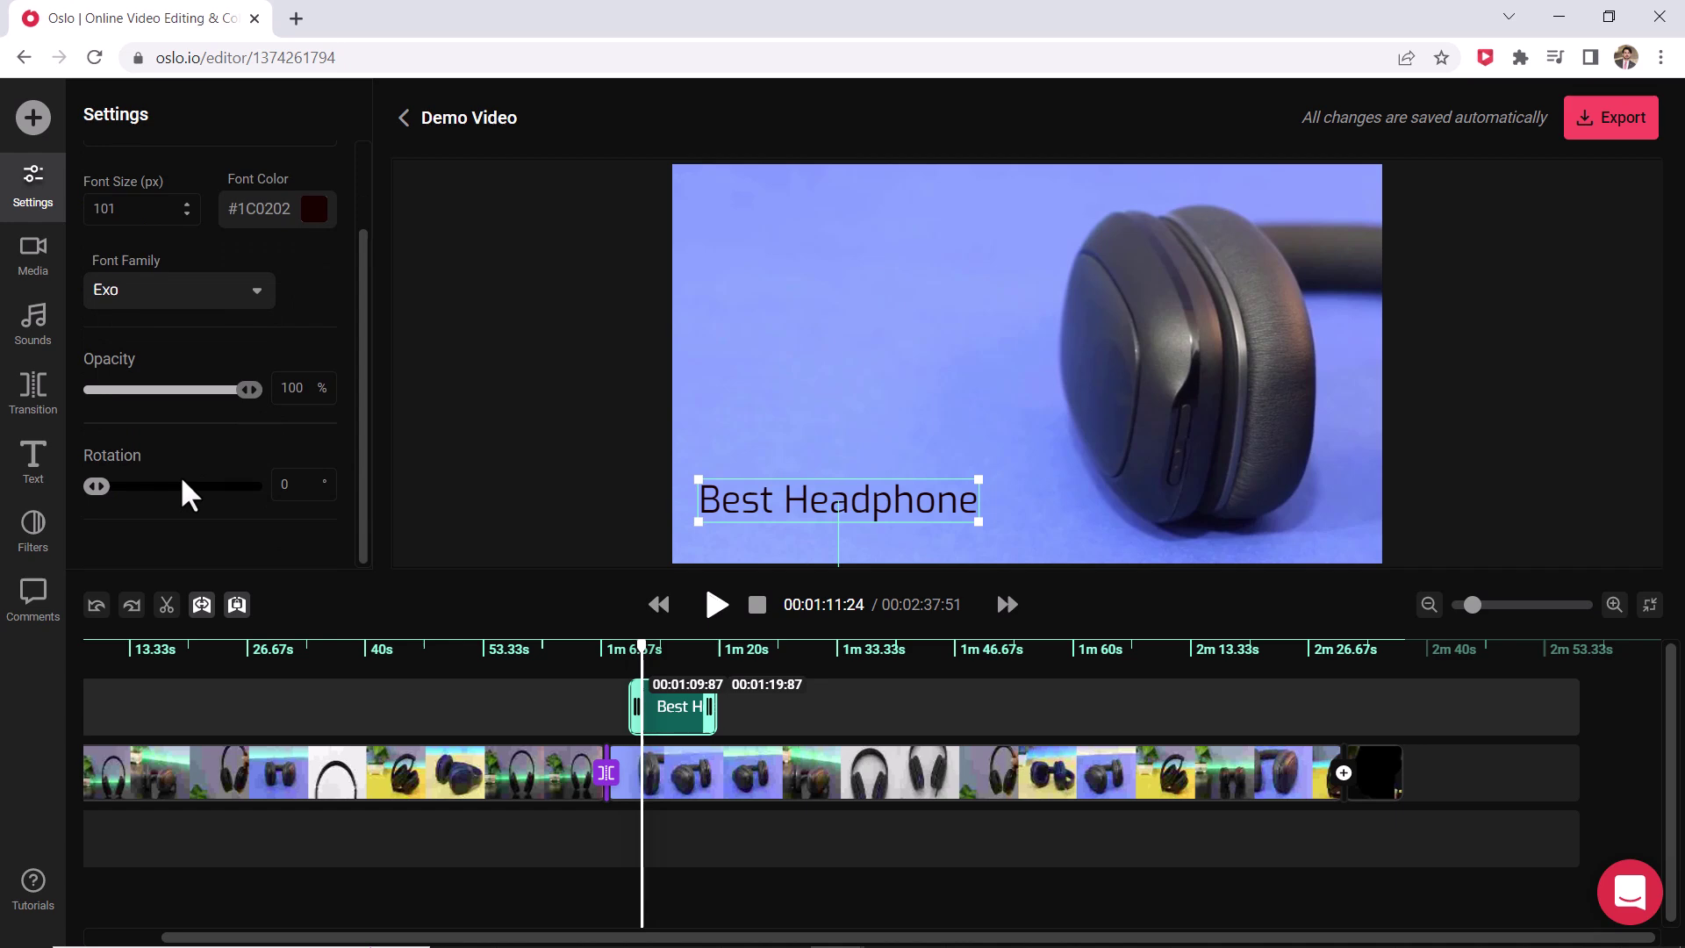
pyautogui.moveTo(711, 716)
pyautogui.mouseDown()
pyautogui.moveTo(742, 717)
pyautogui.moveTo(698, 715)
pyautogui.mouseUp()
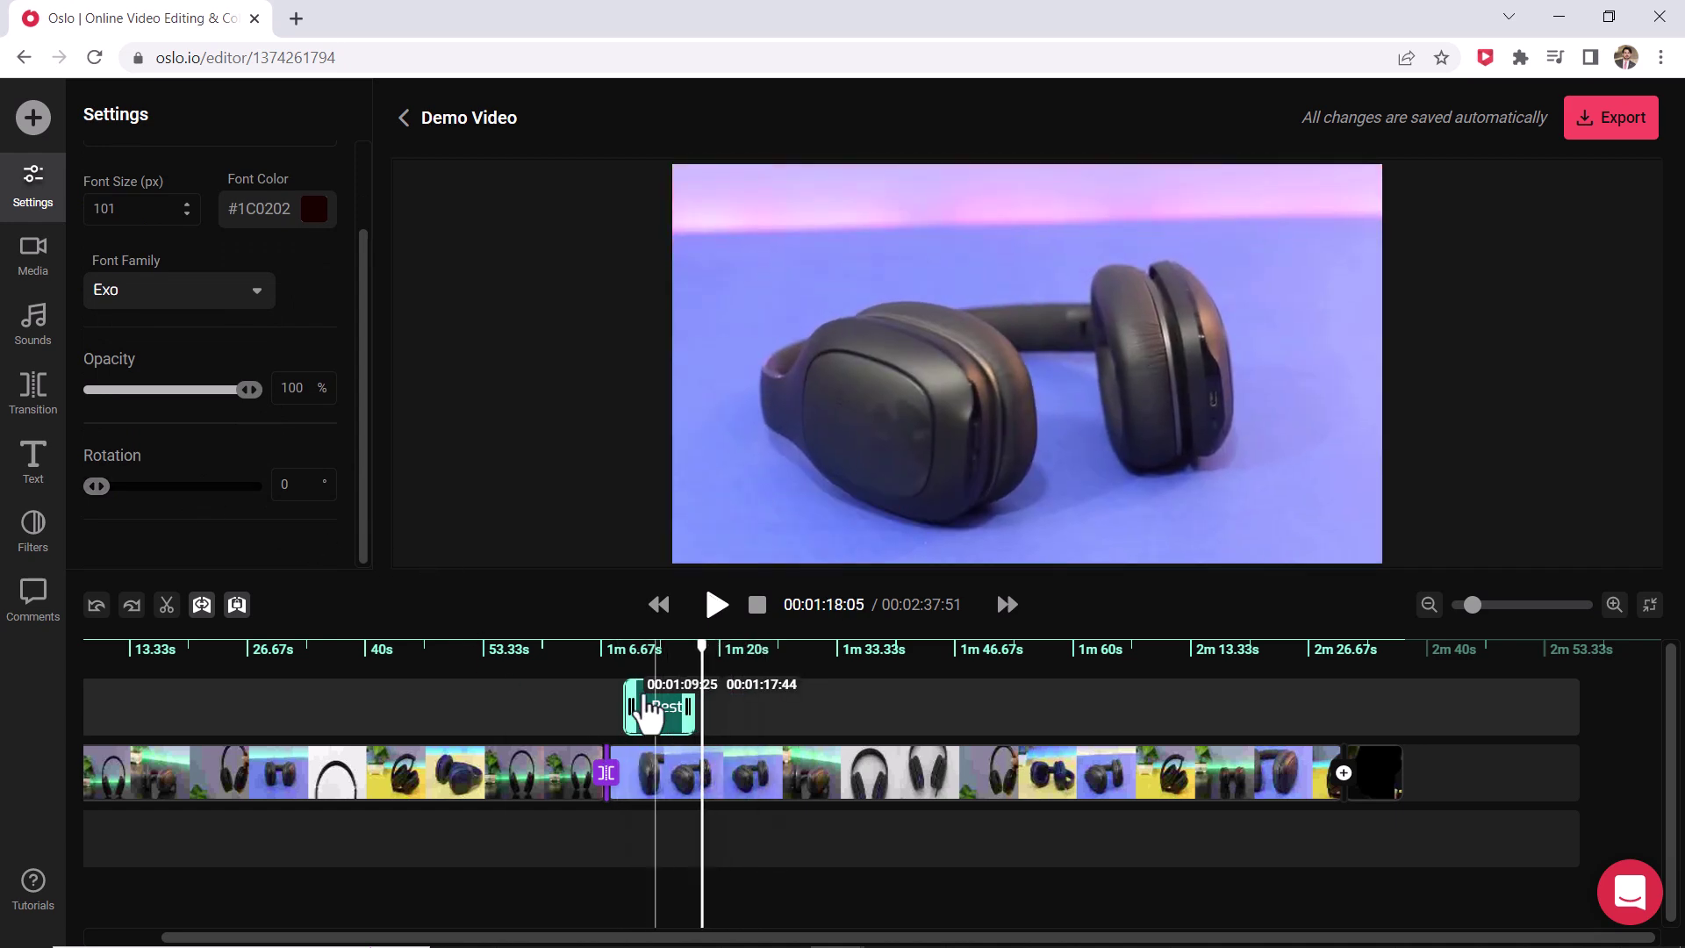
pyautogui.click(619, 657)
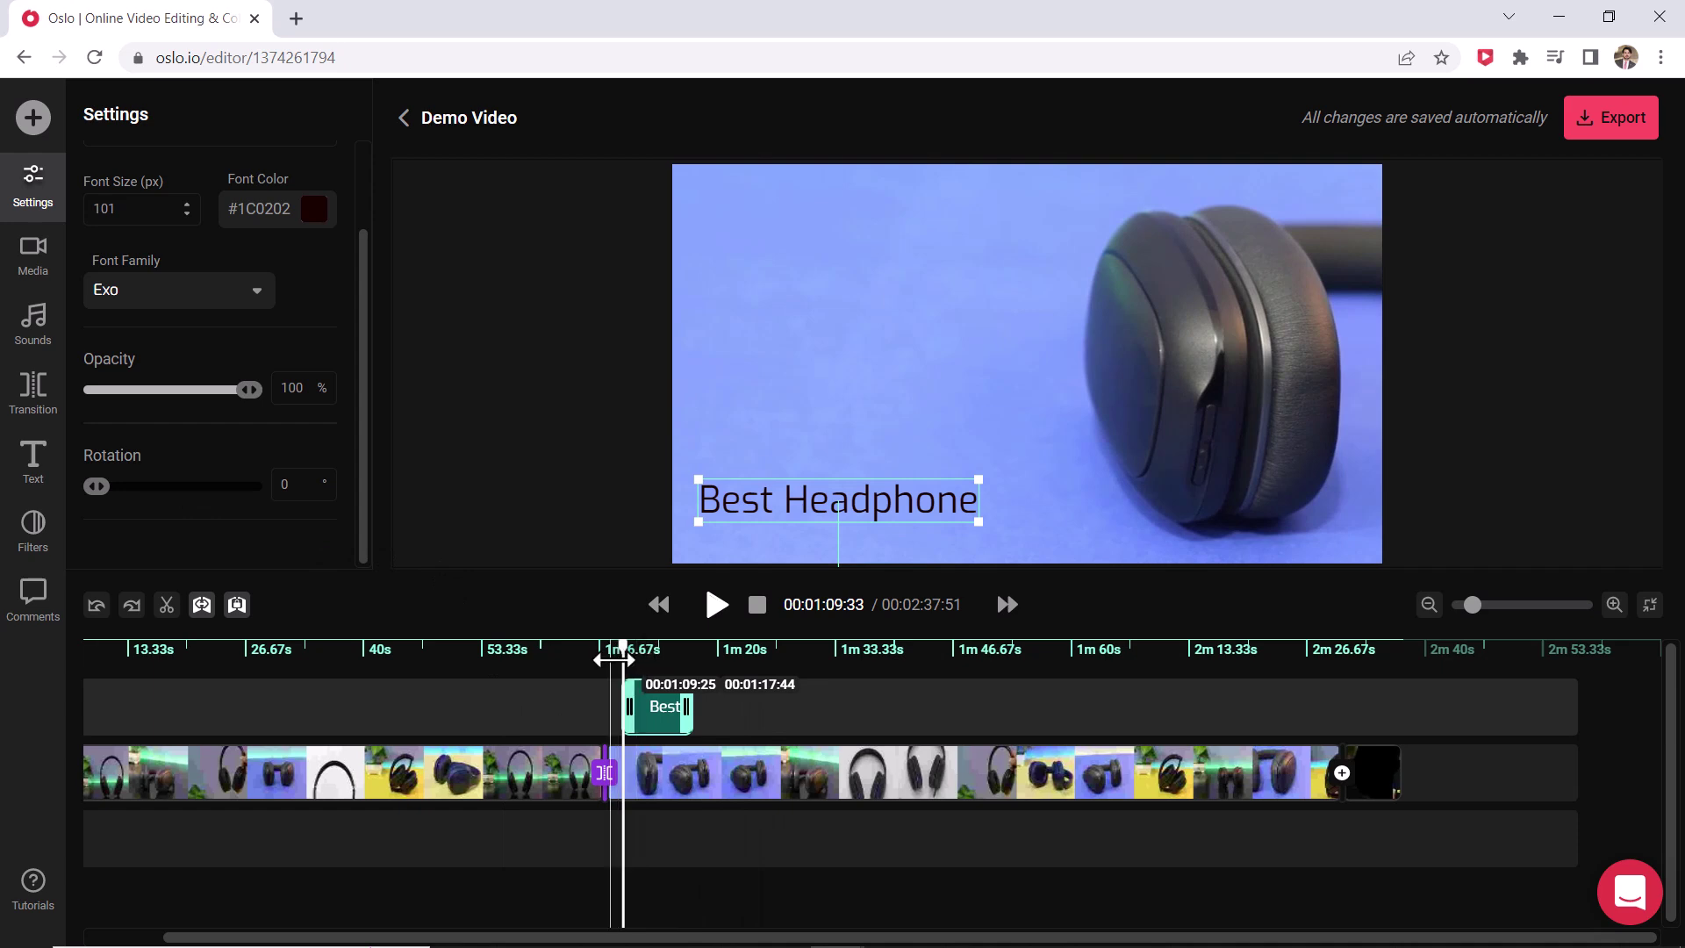
pyautogui.click(716, 606)
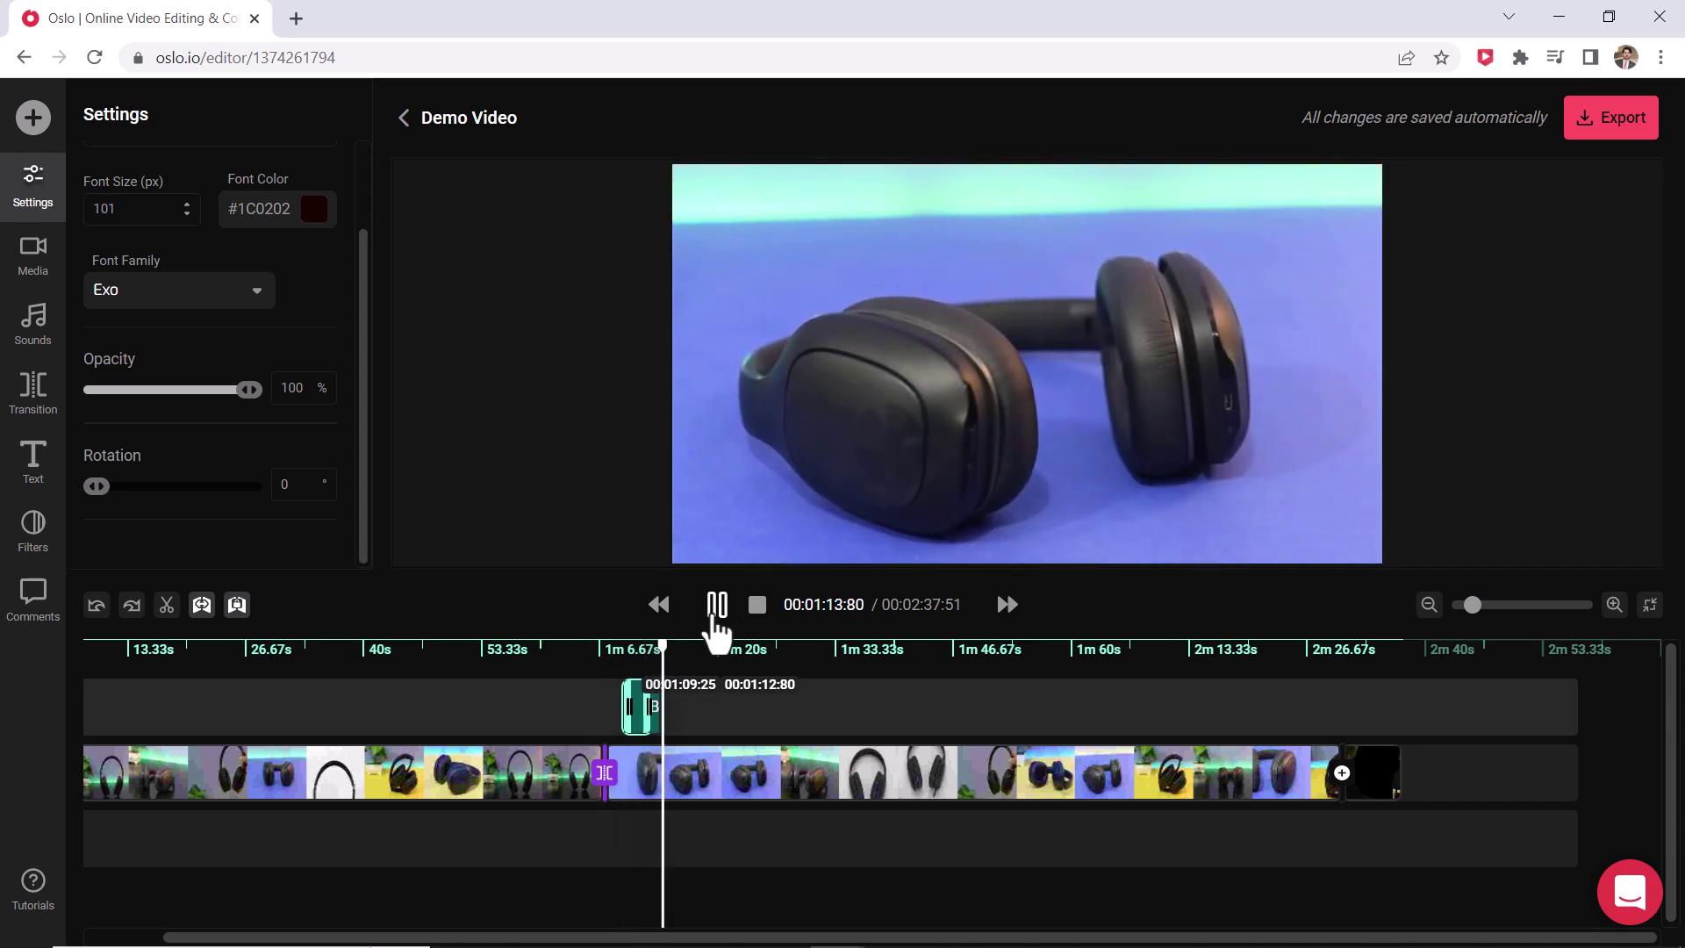
pyautogui.click(714, 614)
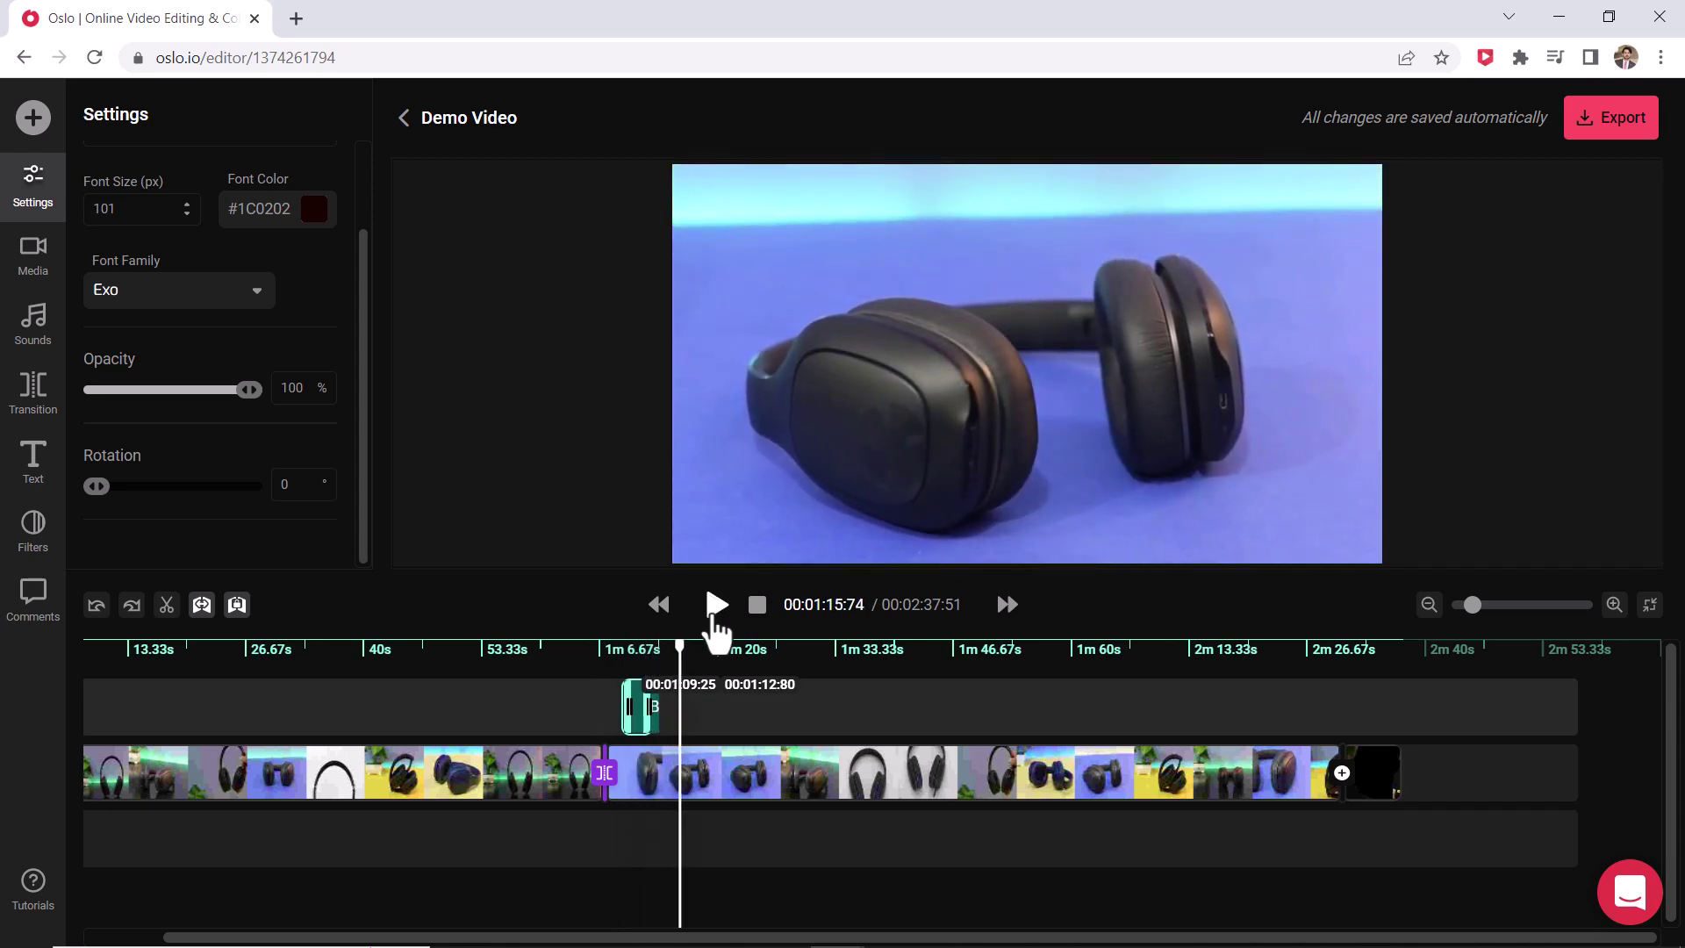
# Add an Actor-style text clip at the video's end reading 'Like & Subscribe'
pyautogui.click(1405, 667)
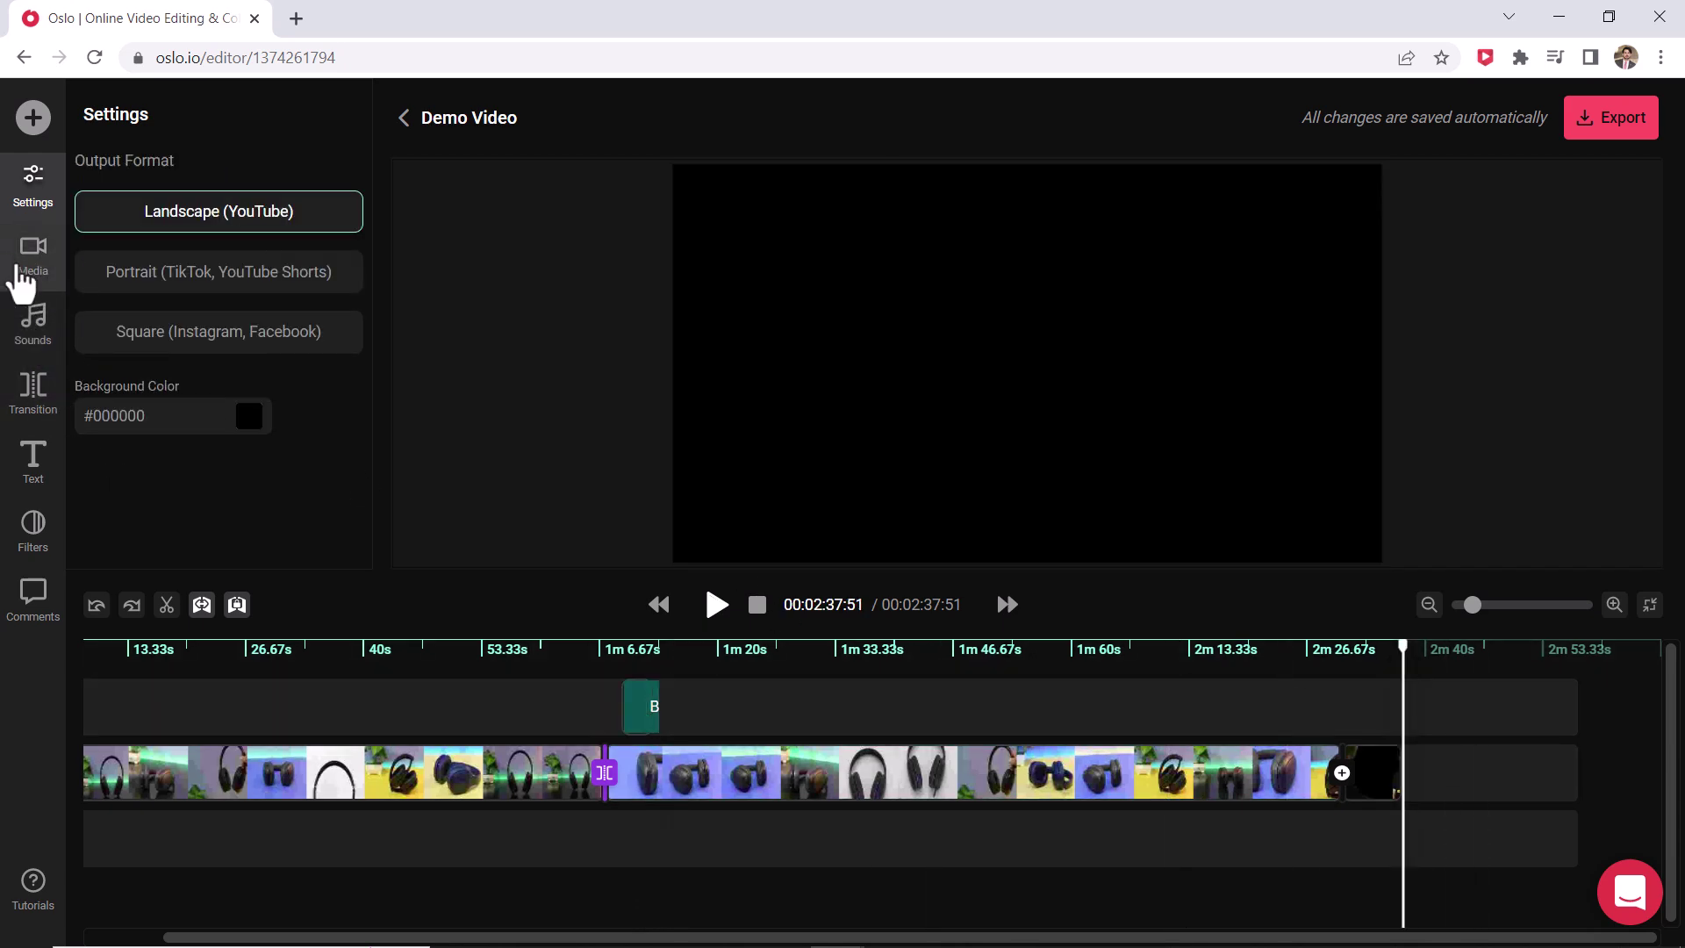
pyautogui.click(33, 458)
pyautogui.click(222, 270)
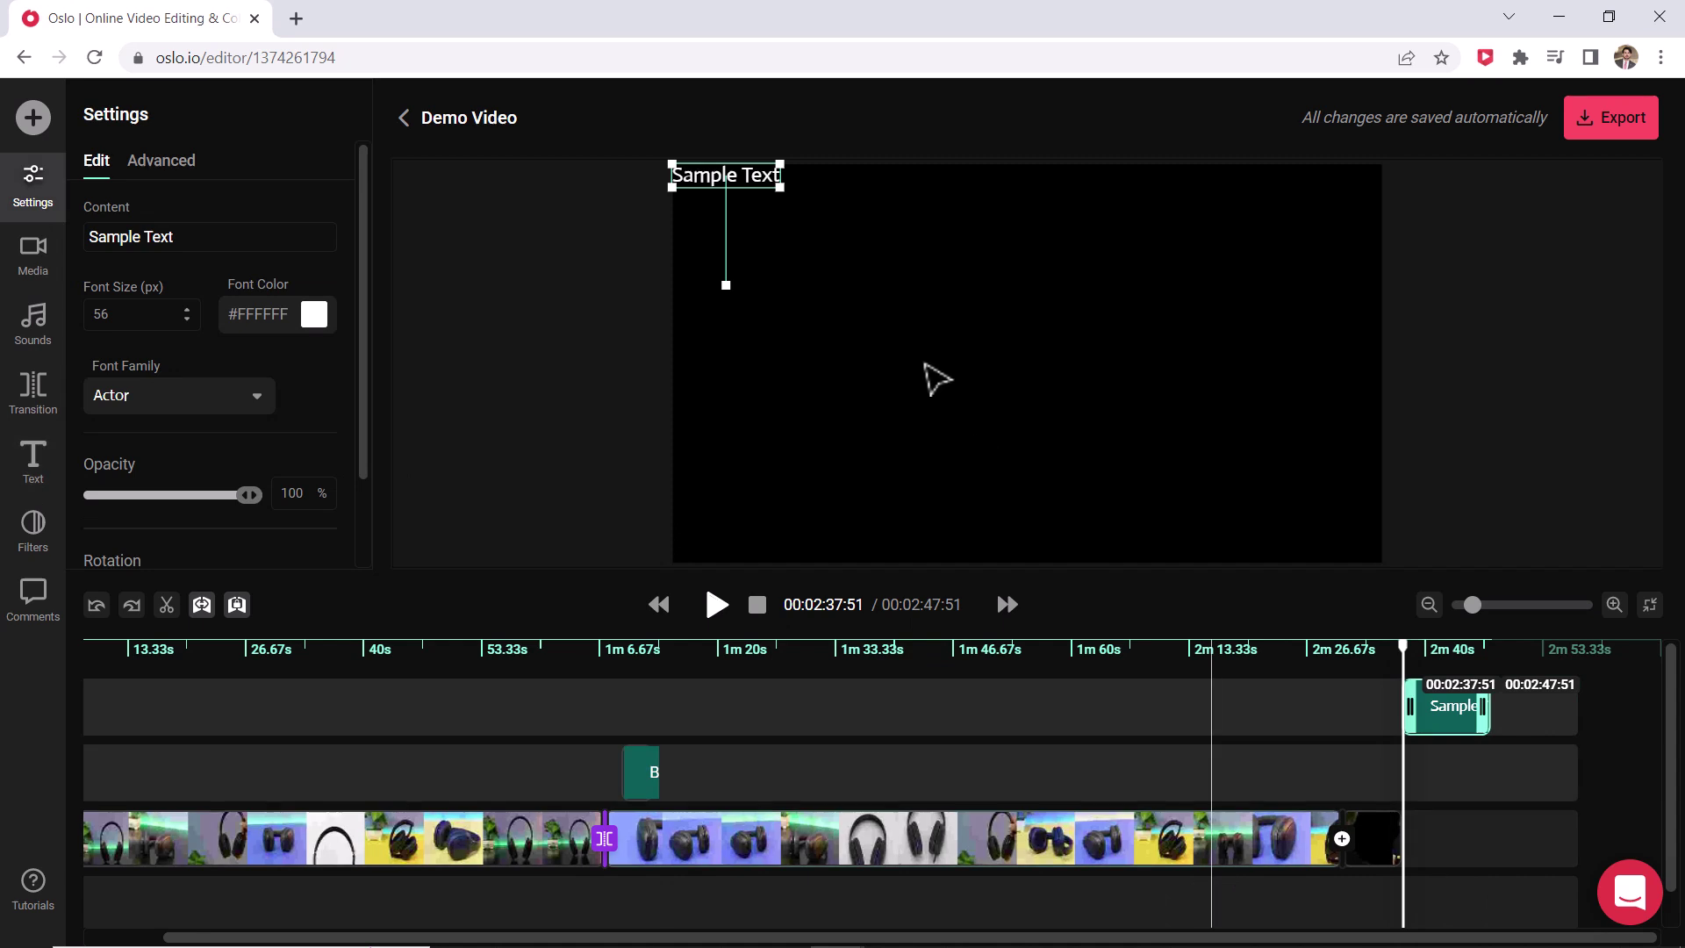
pyautogui.moveTo(199, 237); pyautogui.dragTo(59, 254)
pyautogui.write('Like')
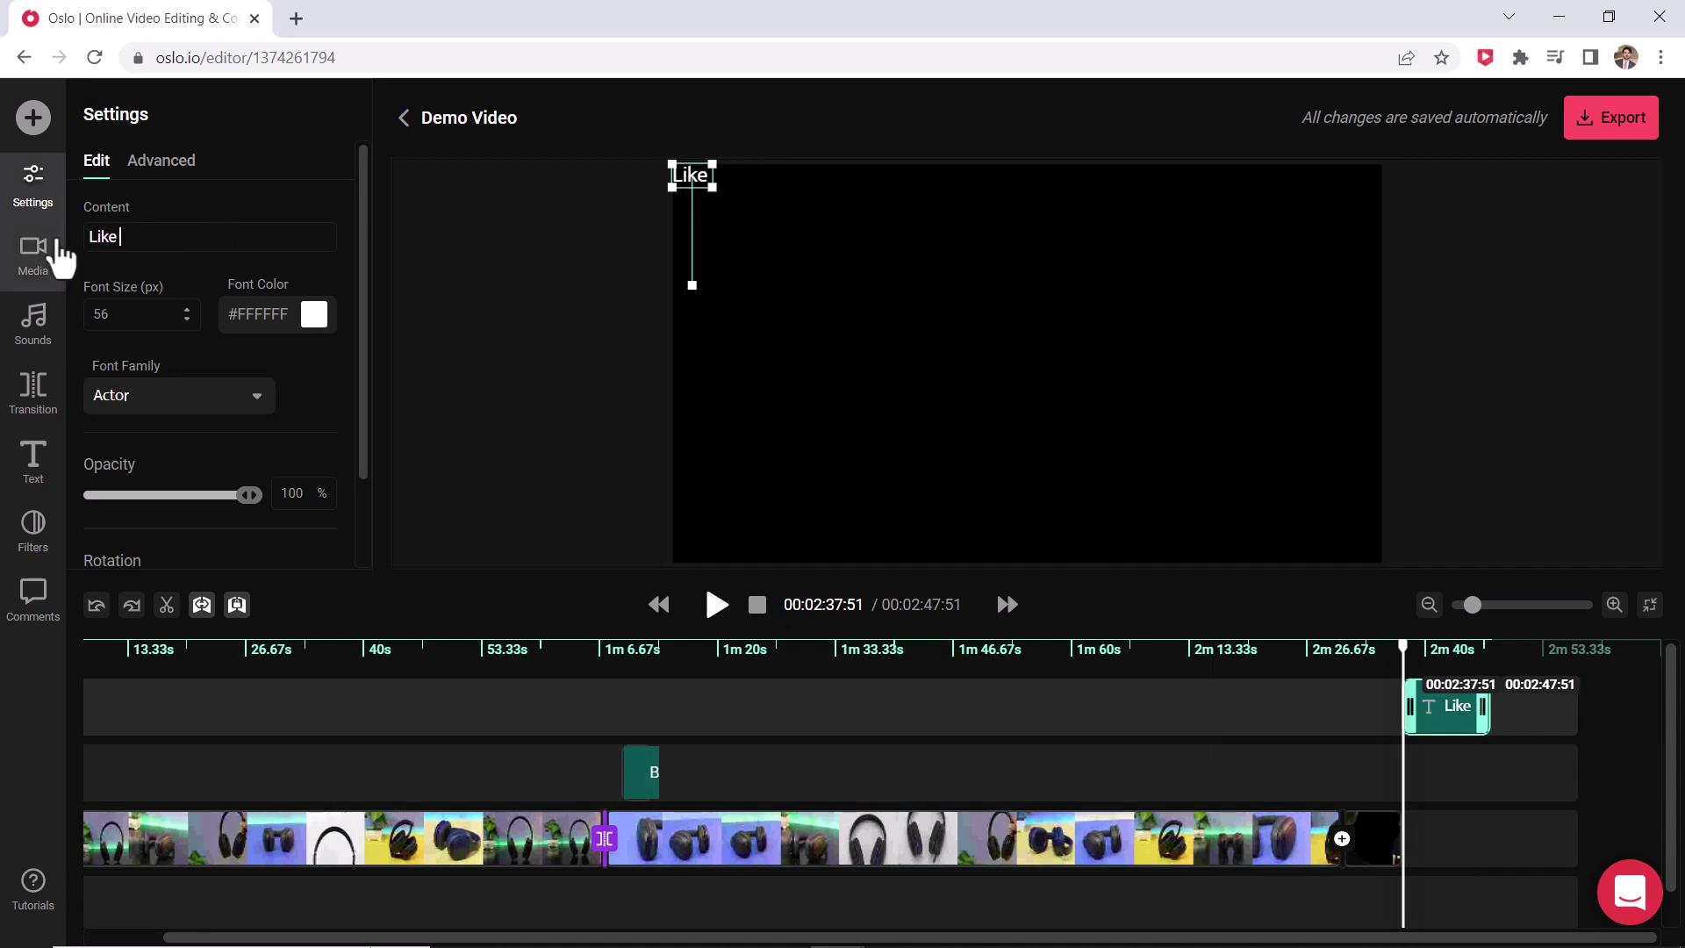
pyautogui.write(' & Subscribe')
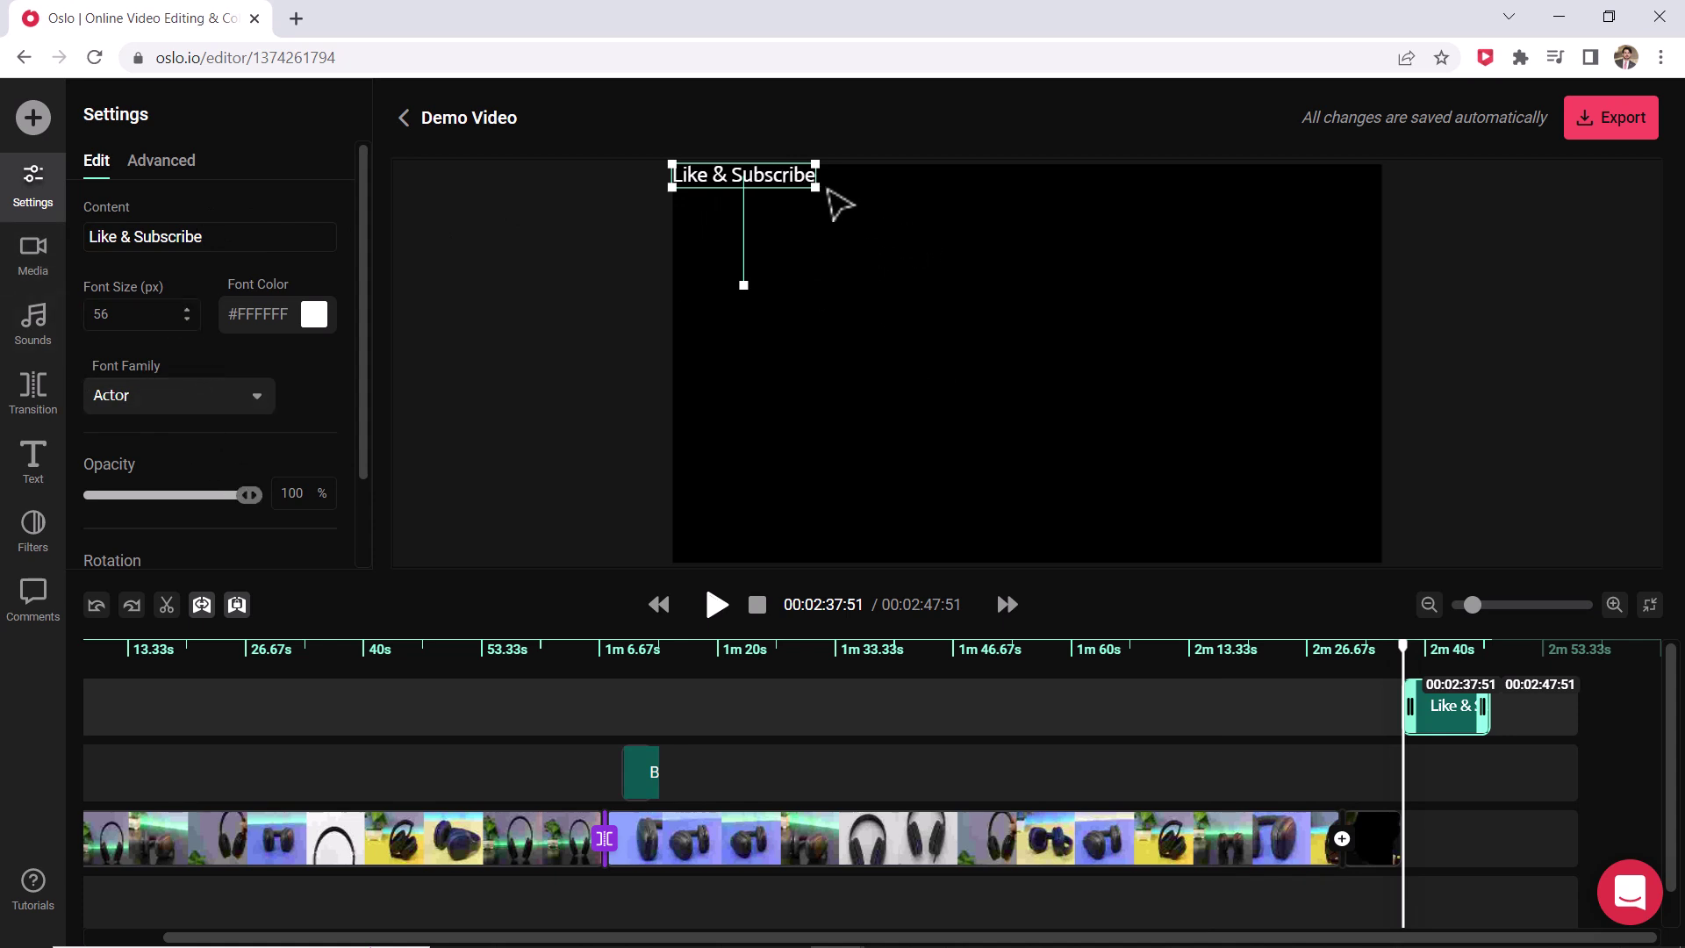
# Enlarge and centre the text, move it to track 2, and trim it to end at 02:45:20
pyautogui.moveTo(820, 187); pyautogui.dragTo(1121, 344)
pyautogui.moveTo(1434, 719); pyautogui.dragTo(1437, 781)
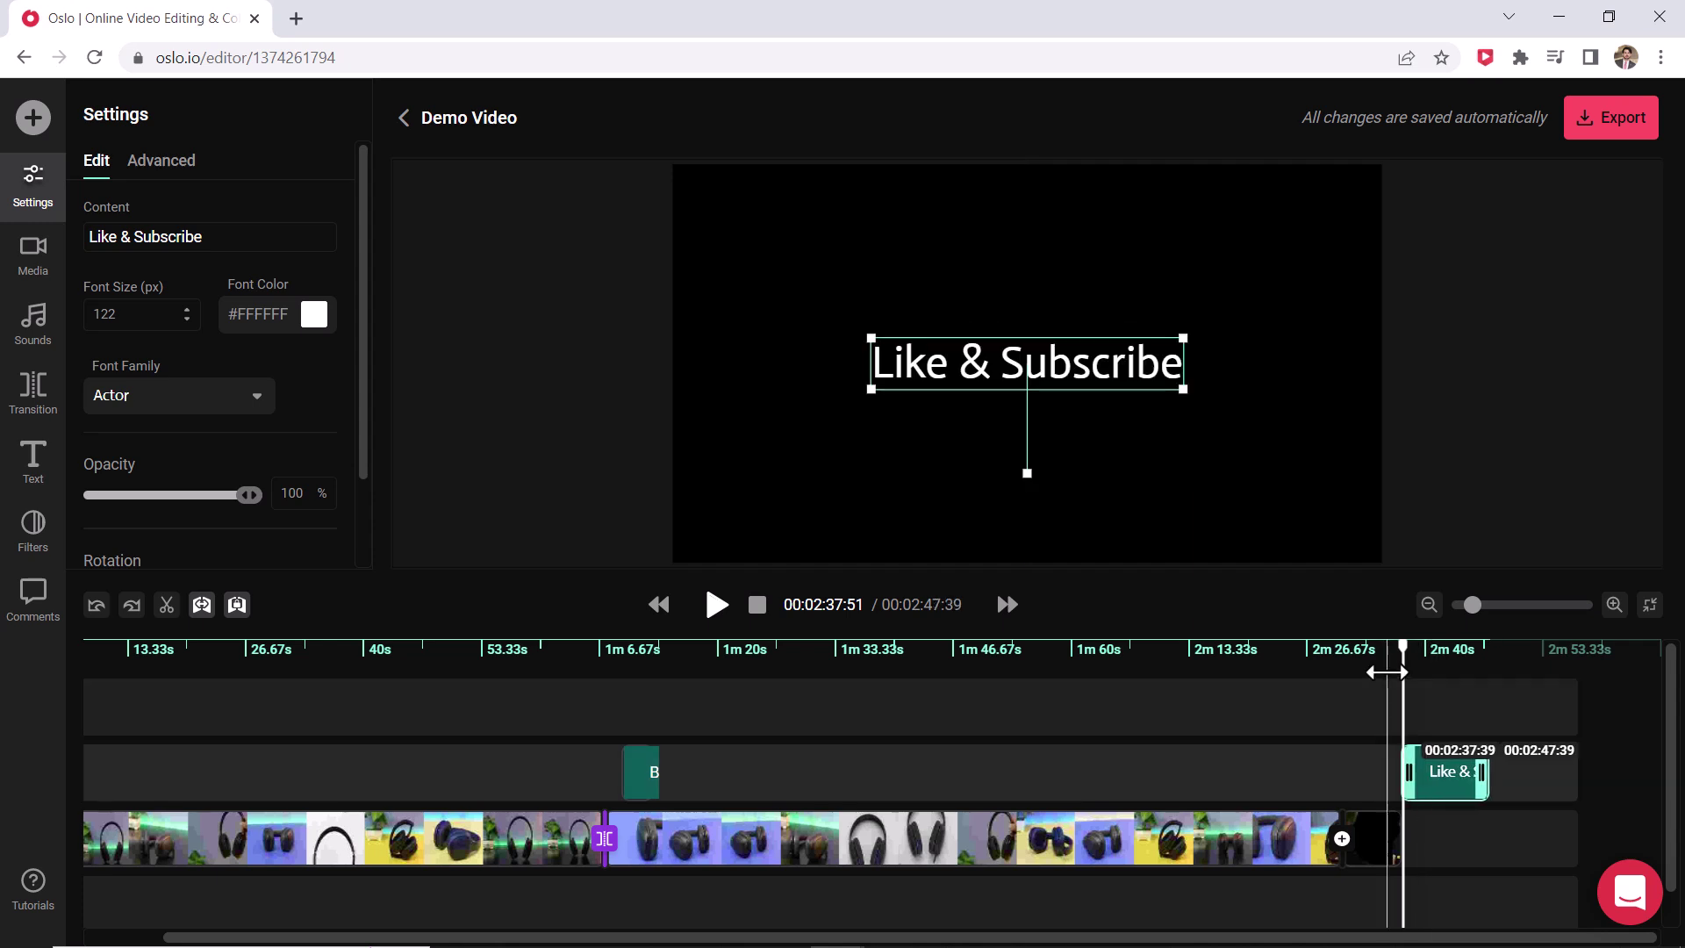
pyautogui.moveTo(1399, 649); pyautogui.dragTo(1387, 671)
pyautogui.press('space')
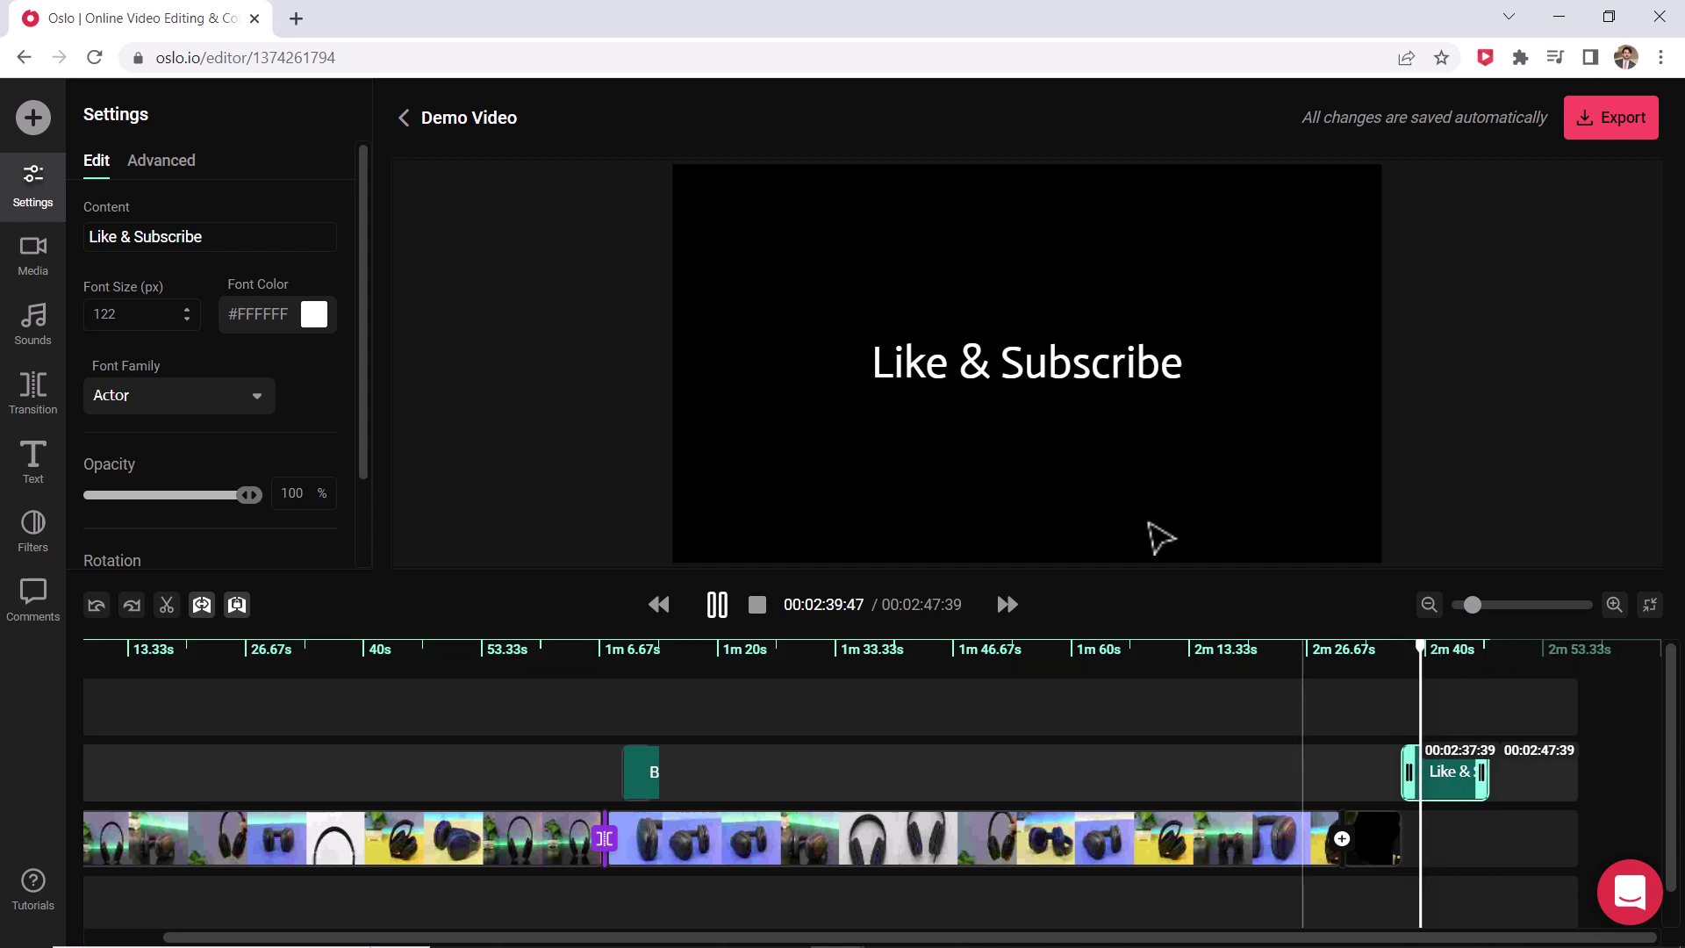
pyautogui.moveTo(1486, 773); pyautogui.dragTo(1464, 781)
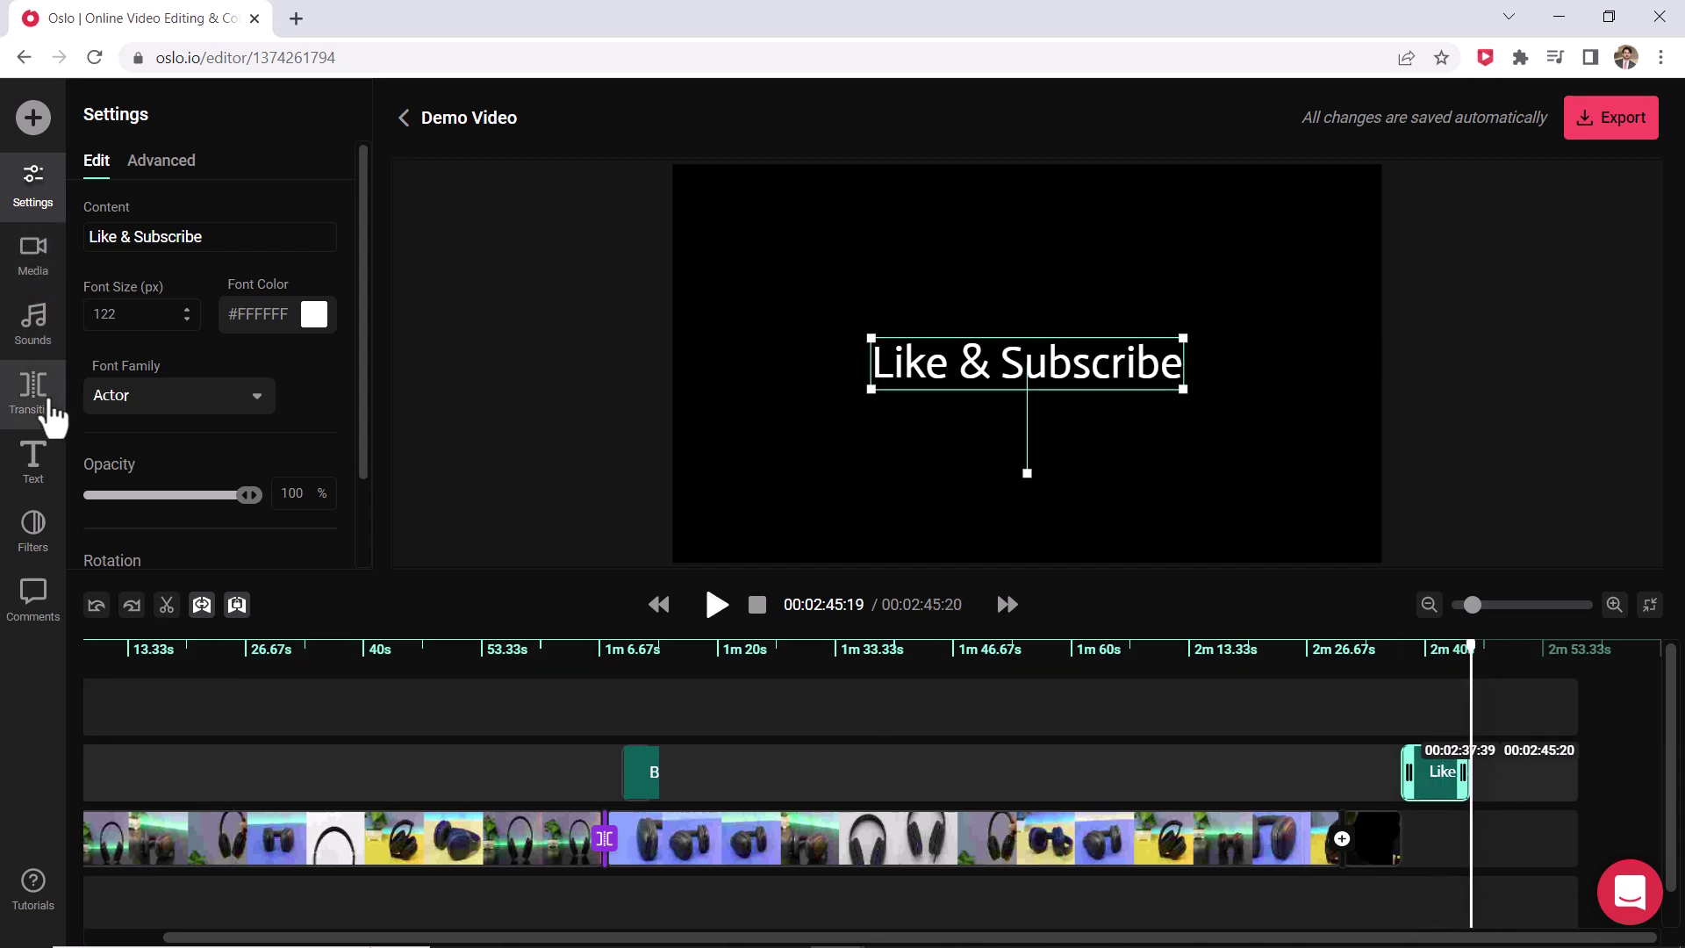
pyautogui.click(402, 703)
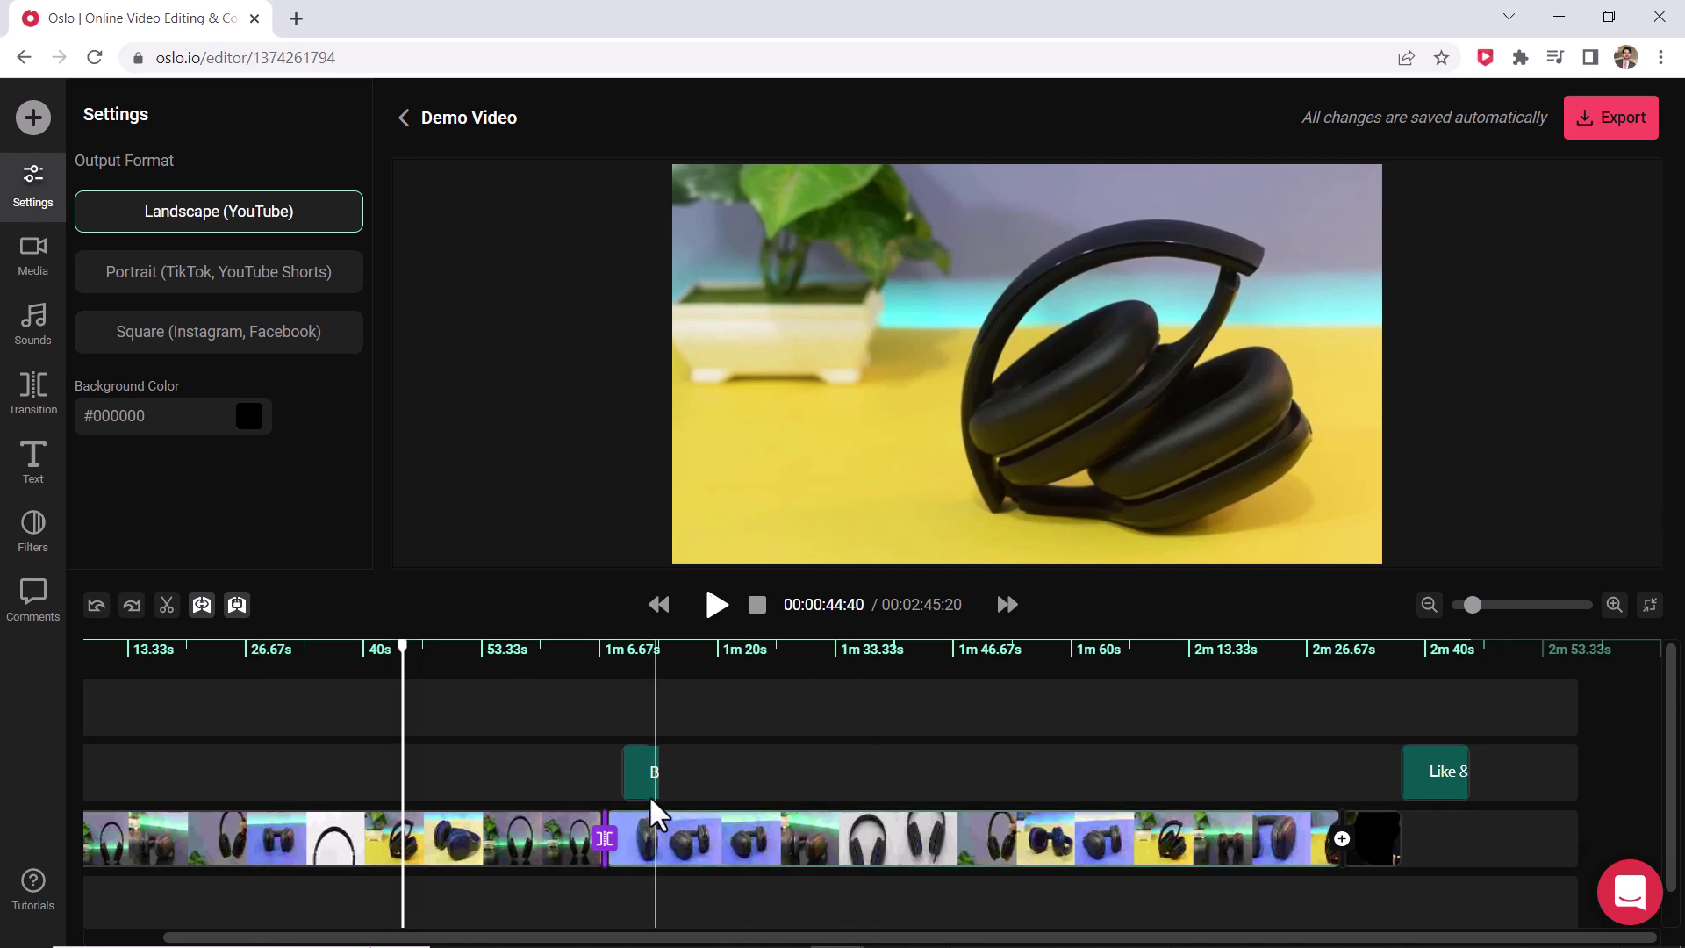
# Apply the Zoom animation to the first clip and widen its ending frame
pyautogui.click(337, 869)
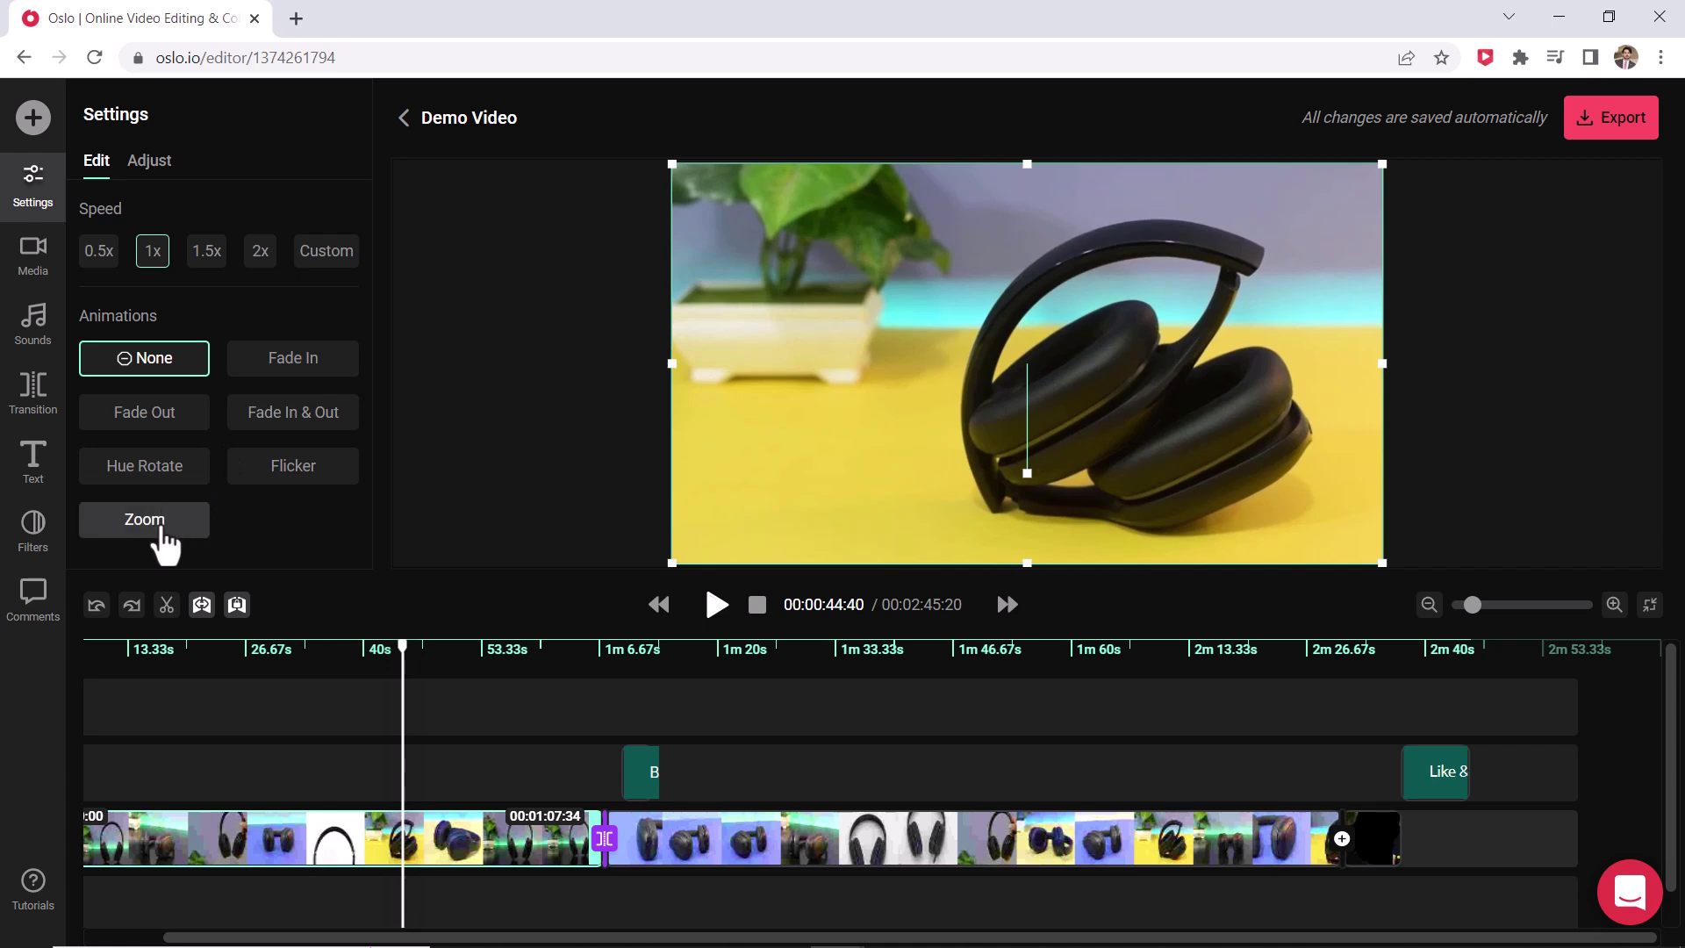
pyautogui.click(144, 520)
pyautogui.scroll(-2, 234, 489)
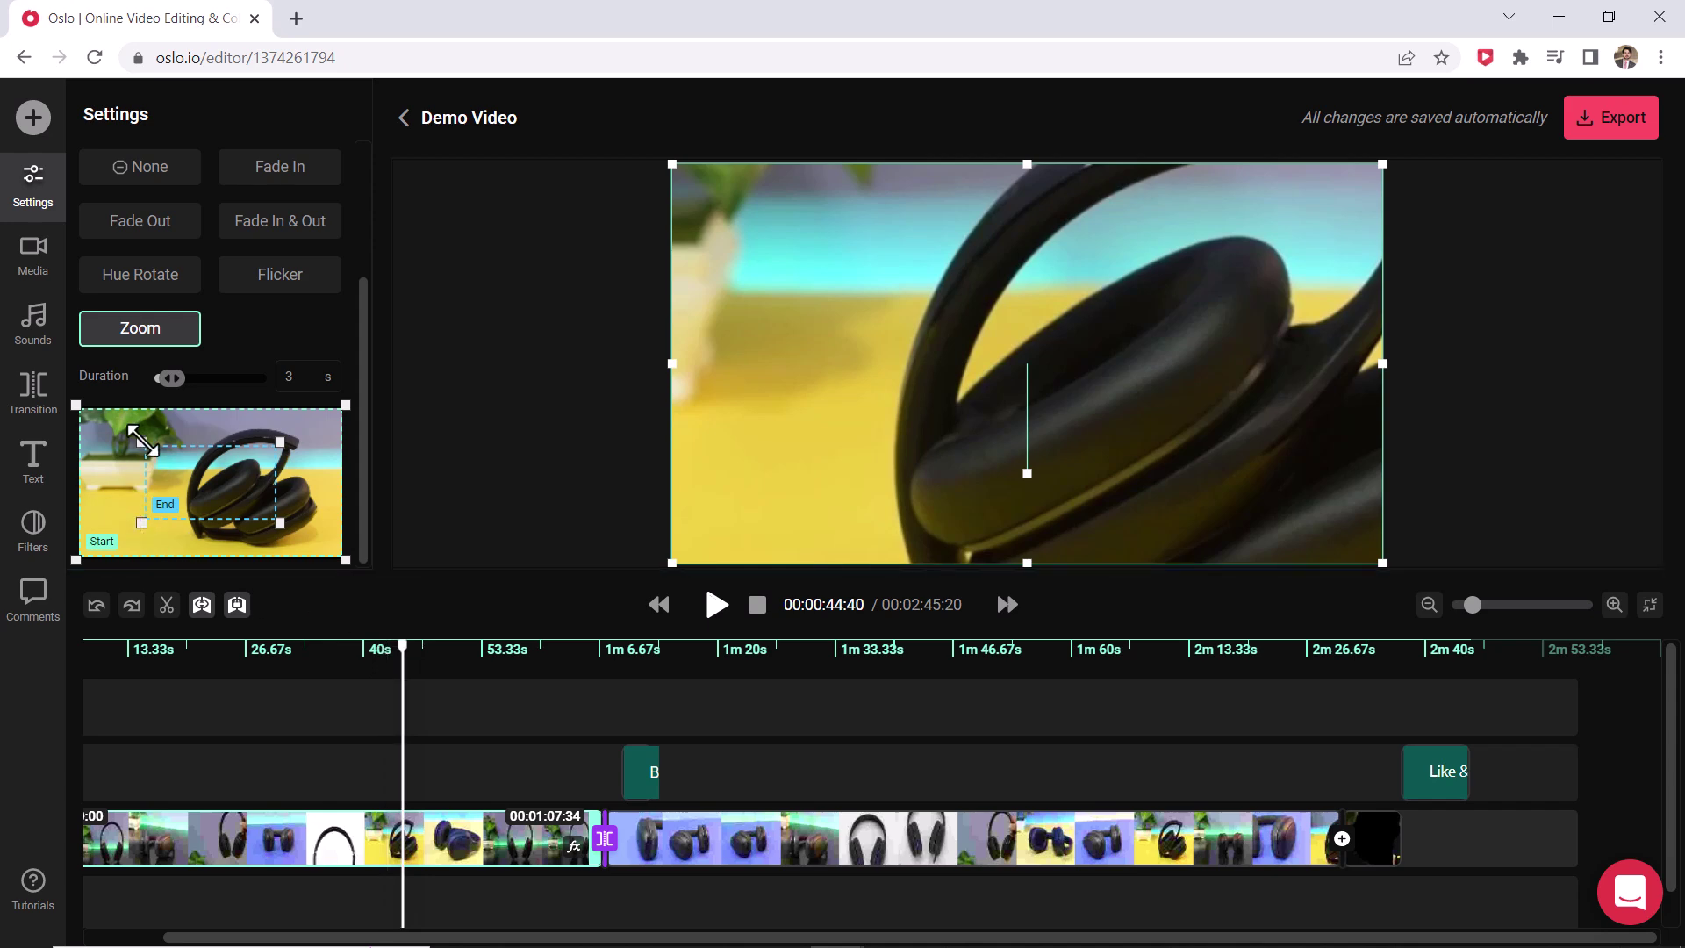
pyautogui.moveTo(279, 522); pyautogui.dragTo(325, 556)
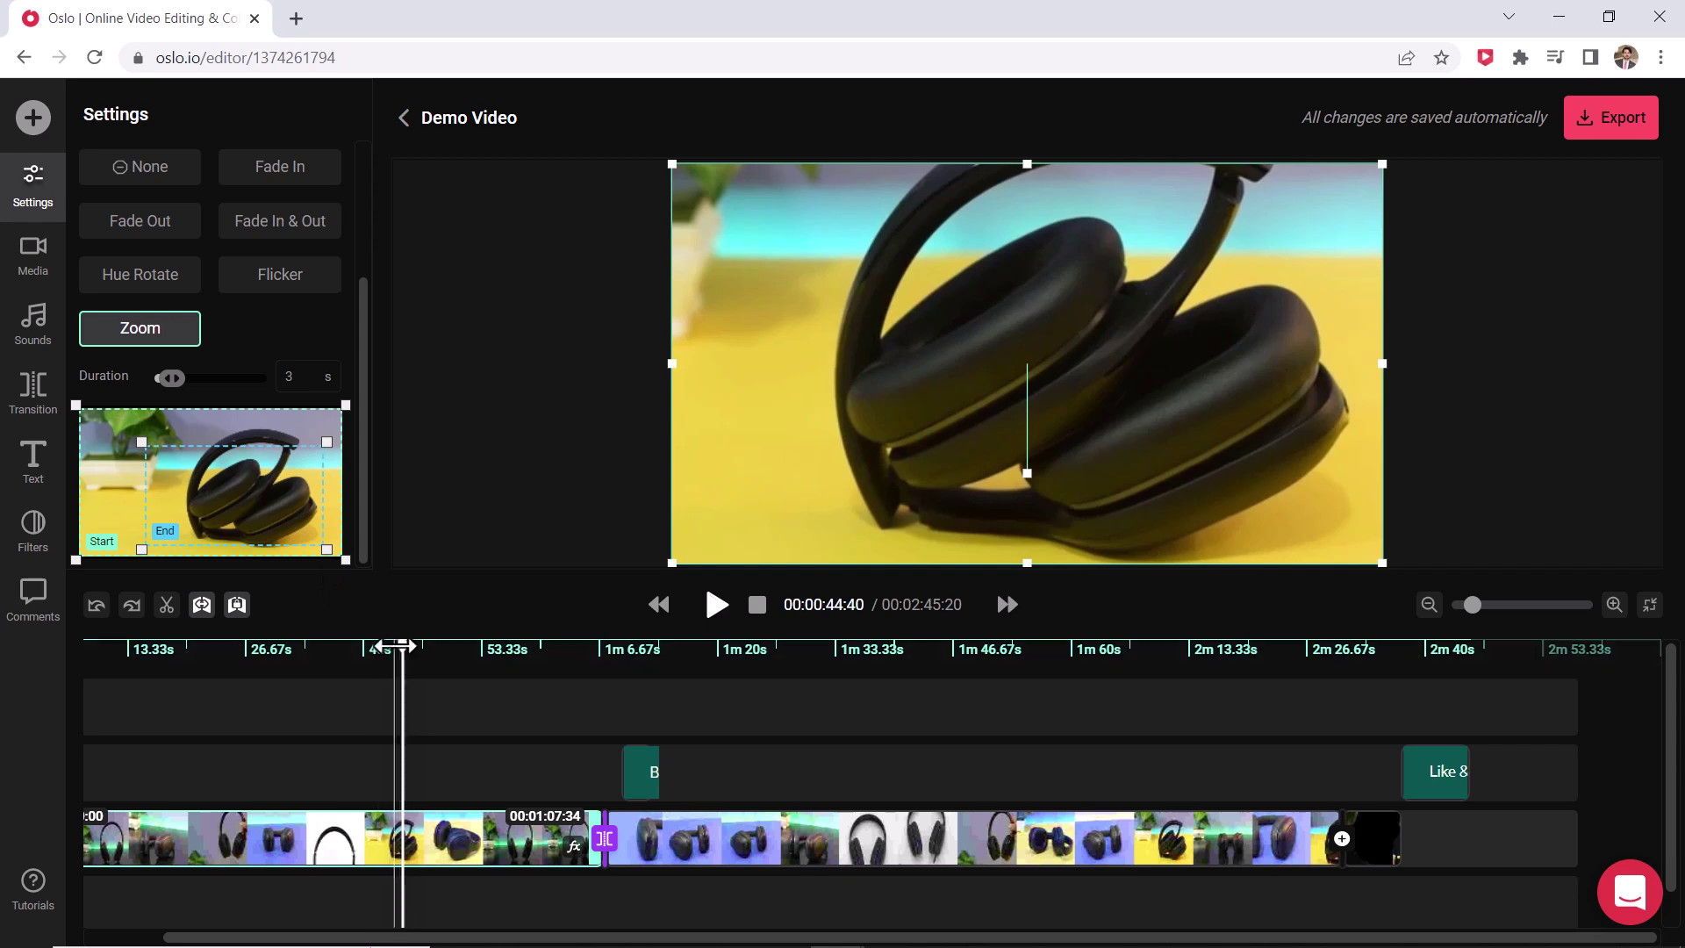
# Preview the zoom from the video's start, then set its duration to 5 seconds
pyautogui.moveTo(393, 646); pyautogui.dragTo(367, 649)
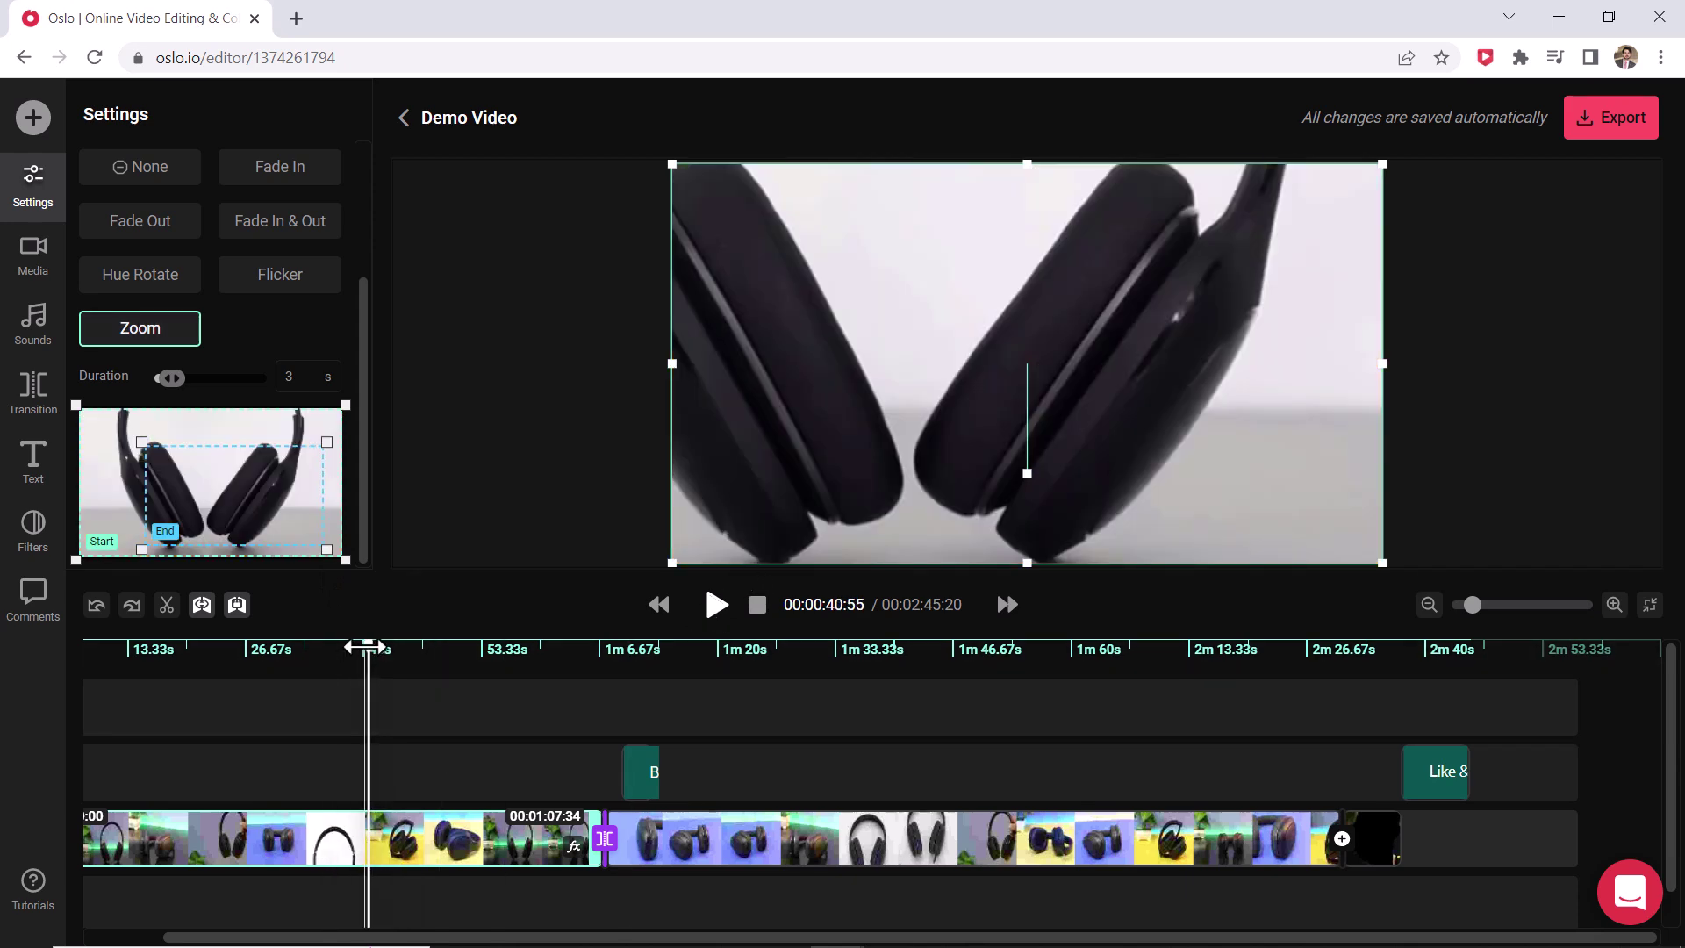
pyautogui.moveTo(361, 647); pyautogui.dragTo(35, 655)
pyautogui.click(105, 655)
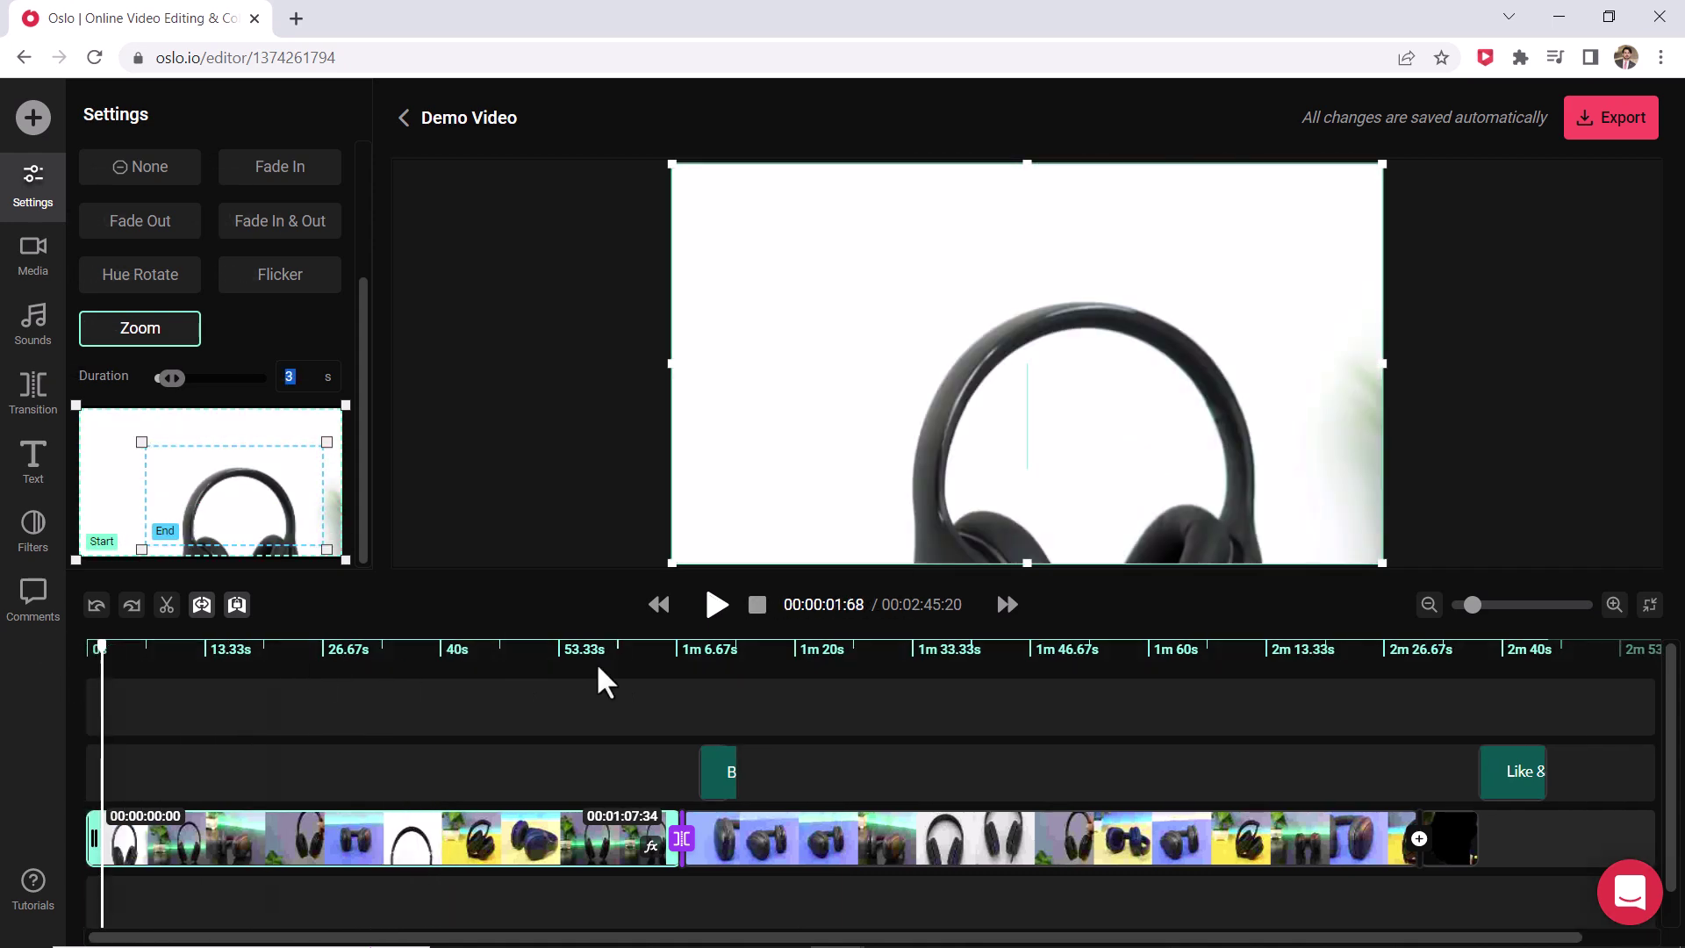
pyautogui.click(715, 612)
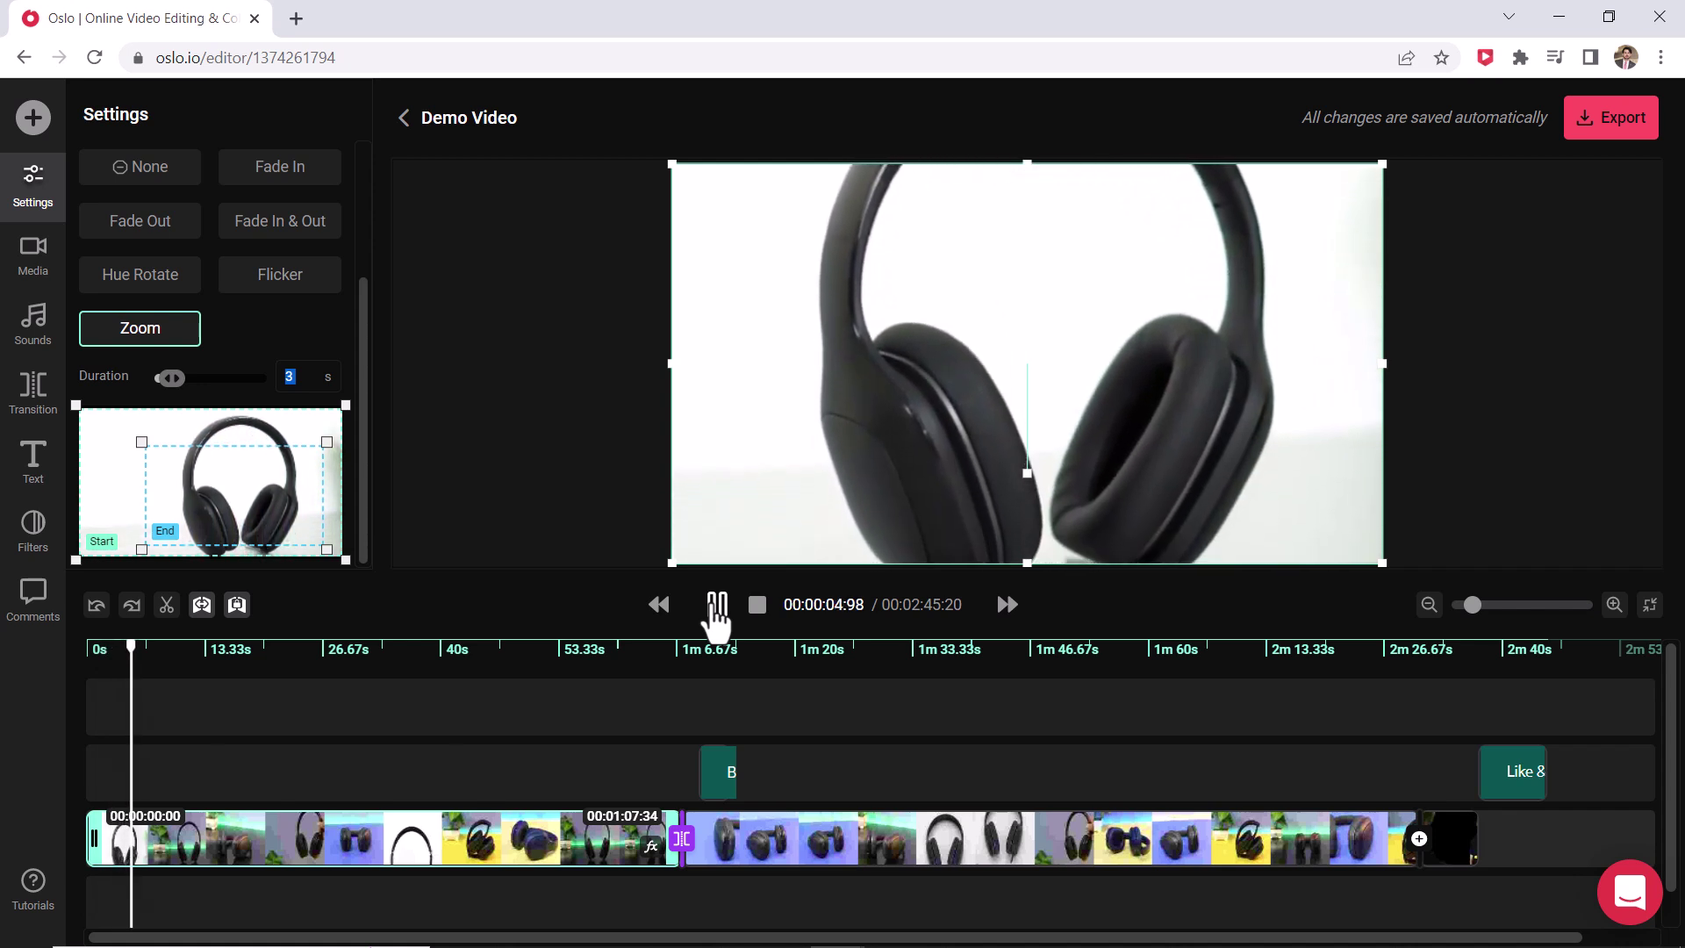
pyautogui.click(716, 612)
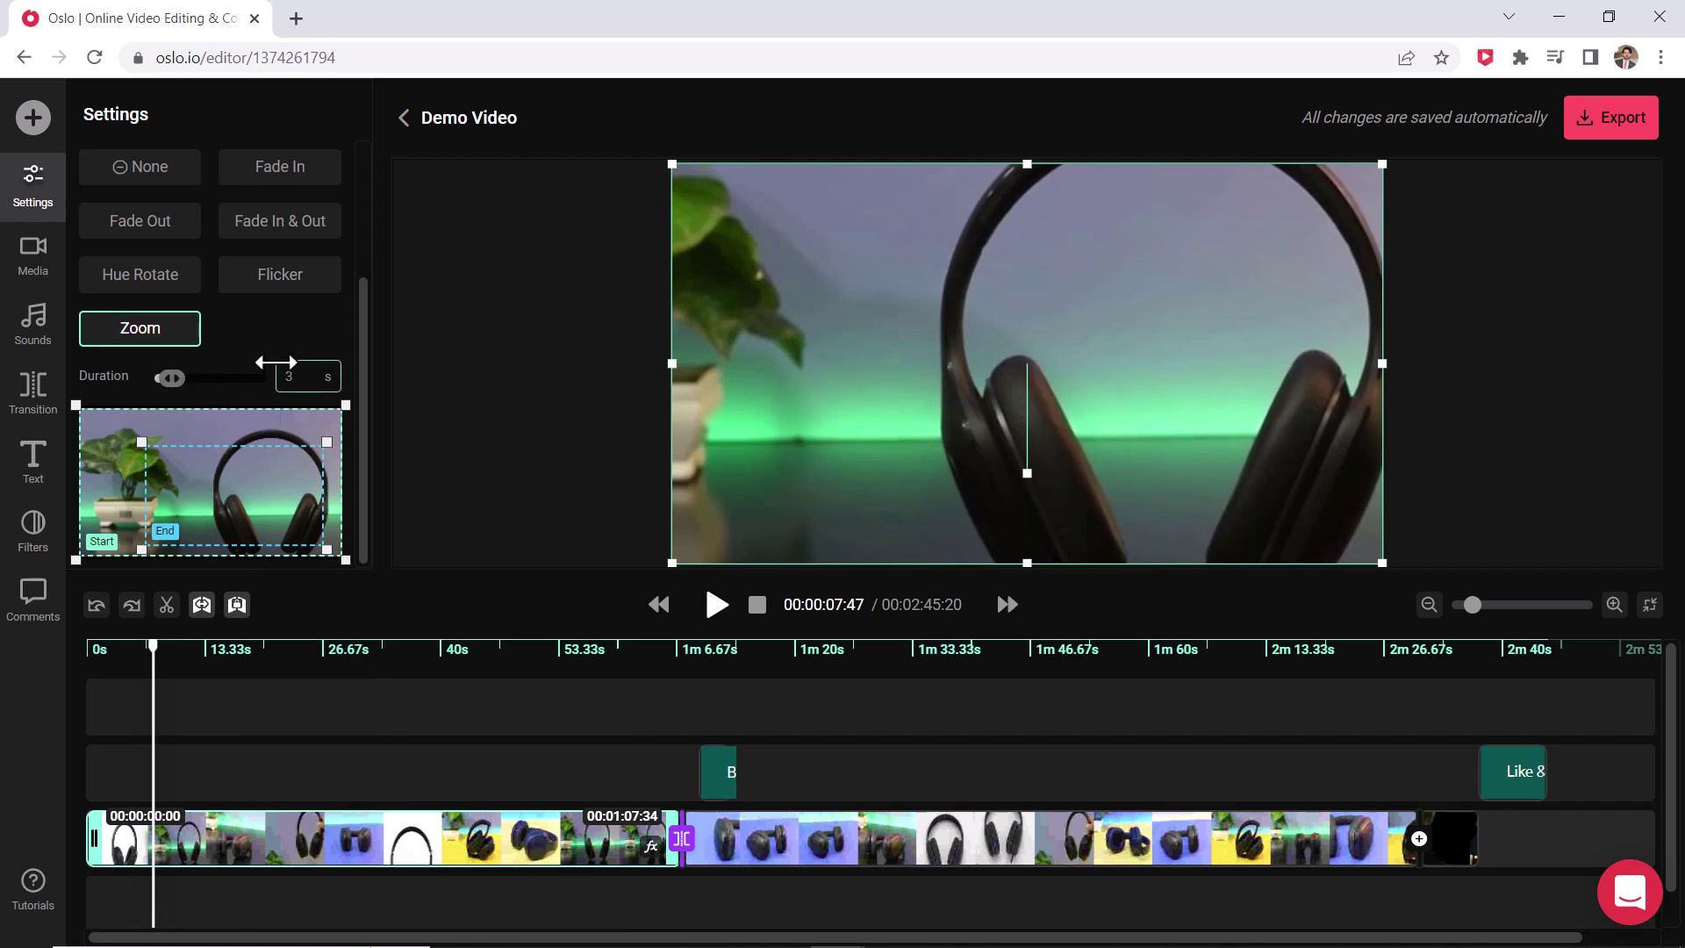
pyautogui.click(302, 377)
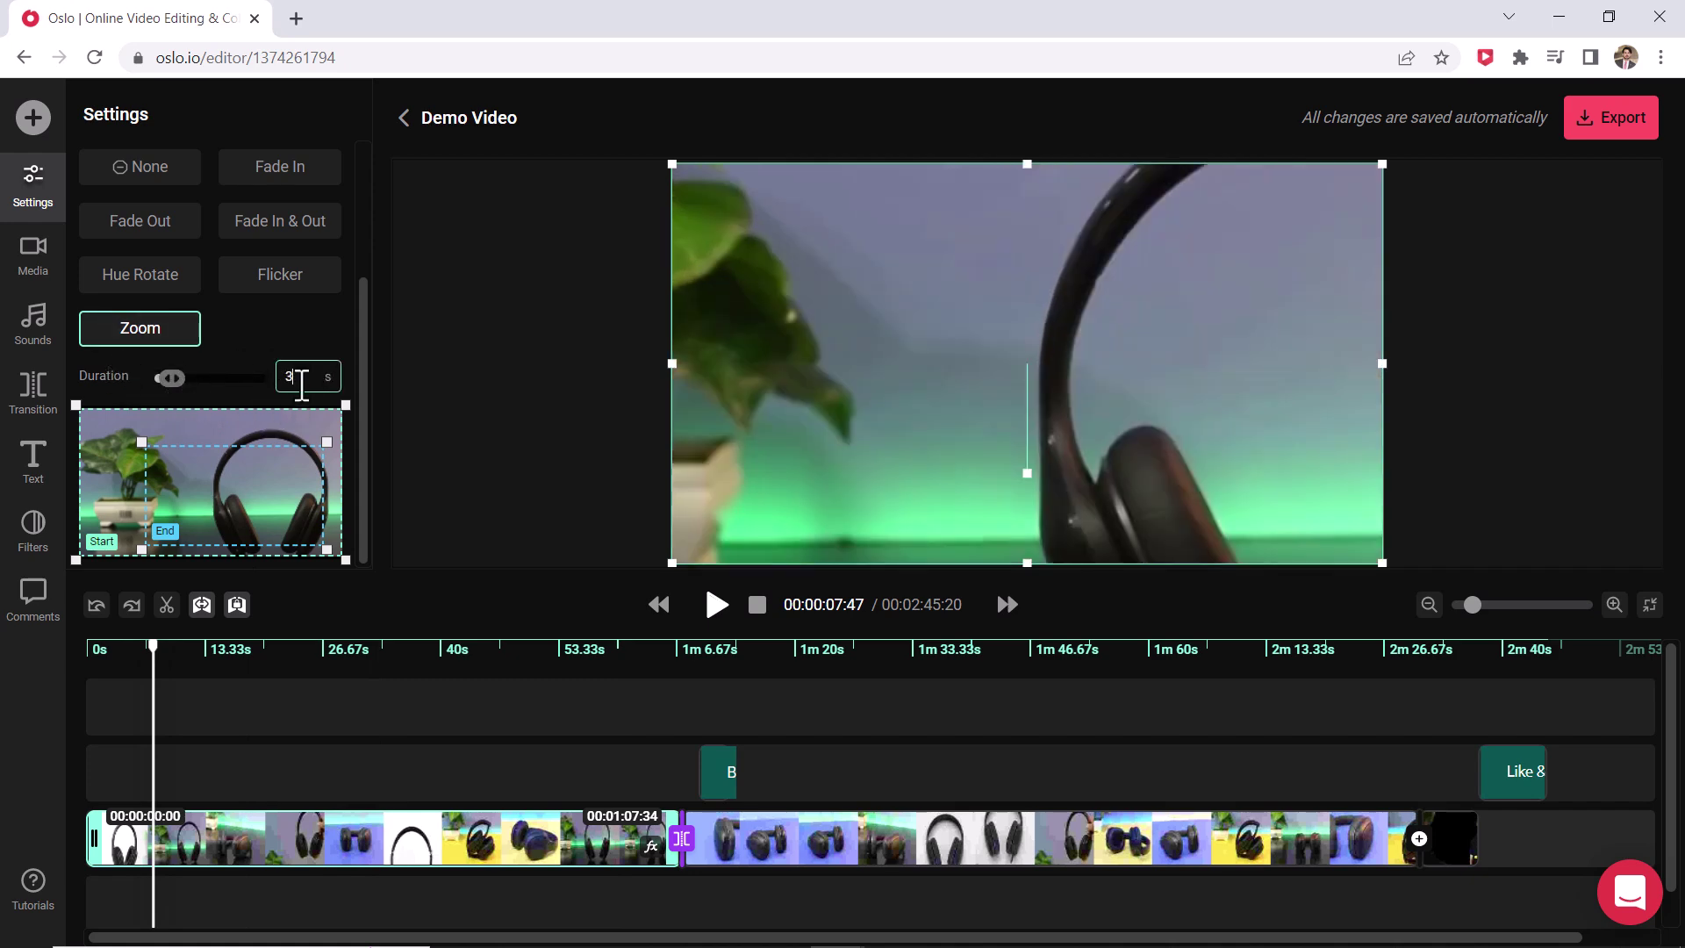
pyautogui.press('BackSpace')
pyautogui.write('5')
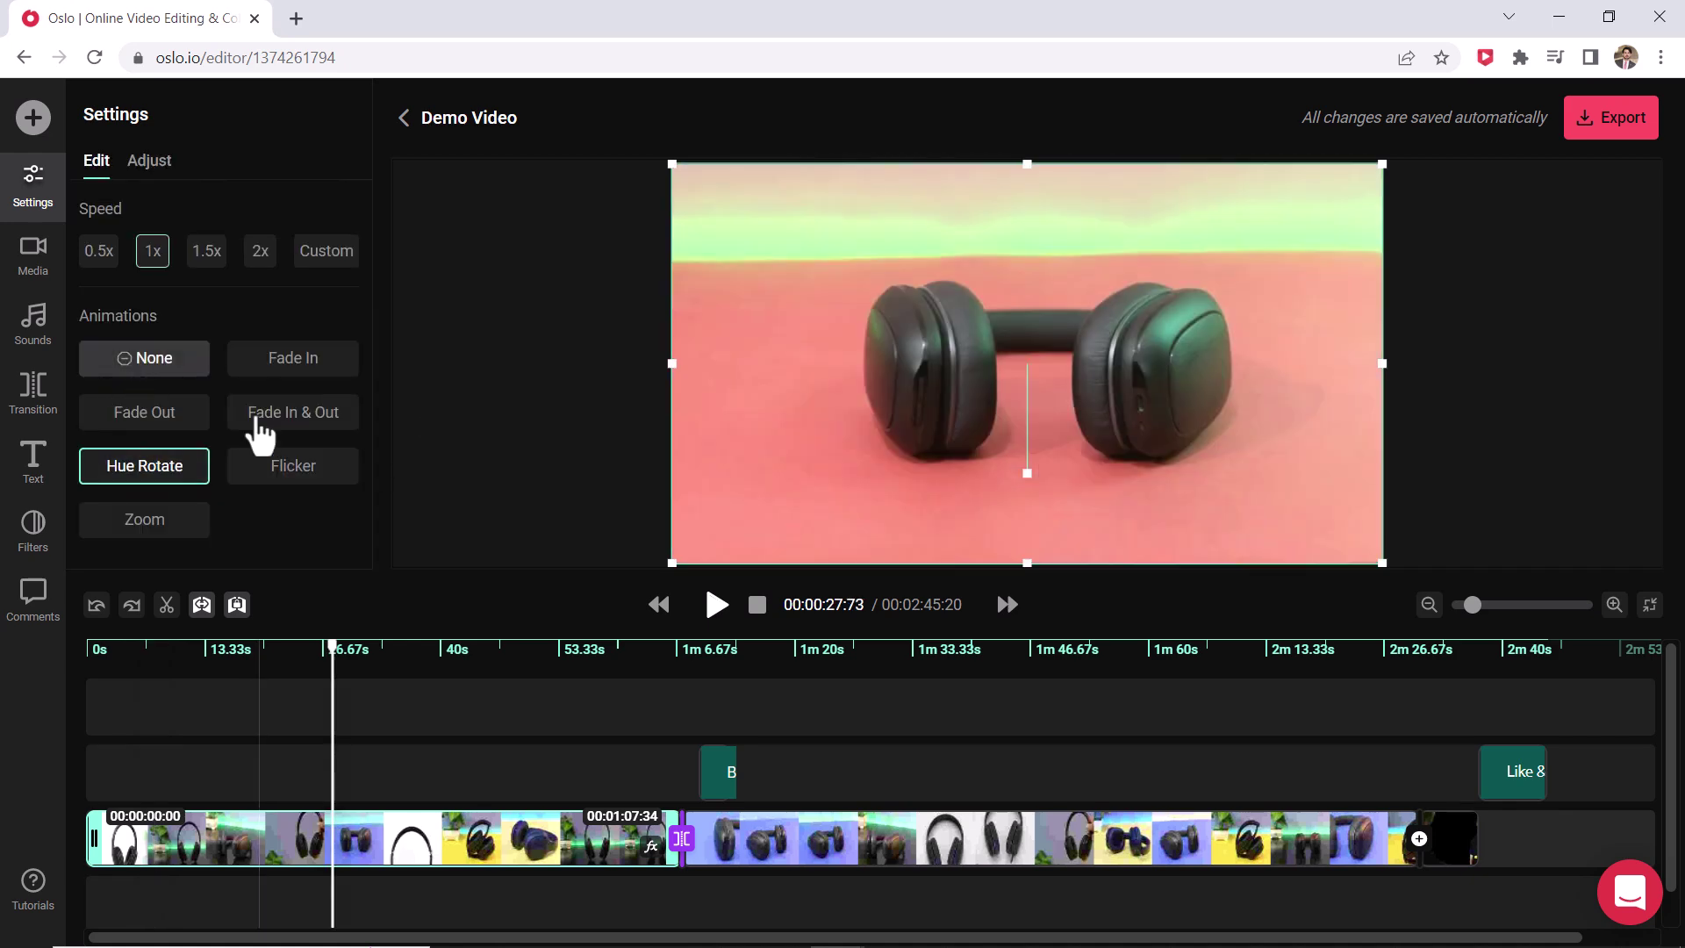
# Preview the Flicker animation on the first clip, then remove the animation
pyautogui.click(314, 474)
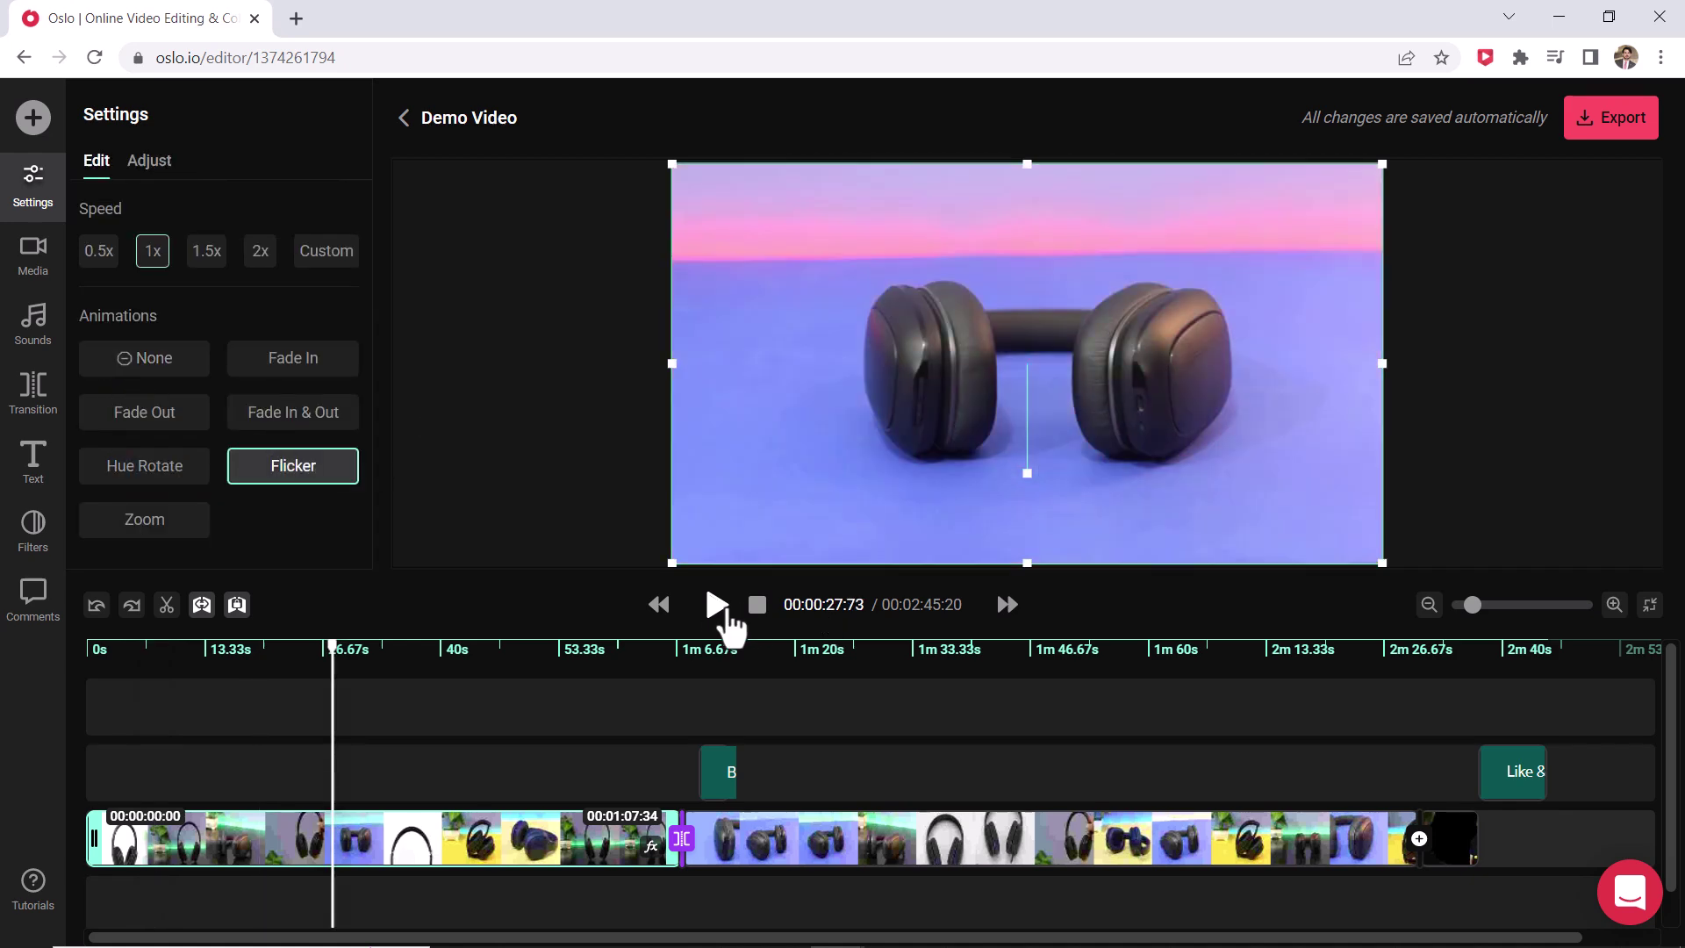
pyautogui.click(717, 606)
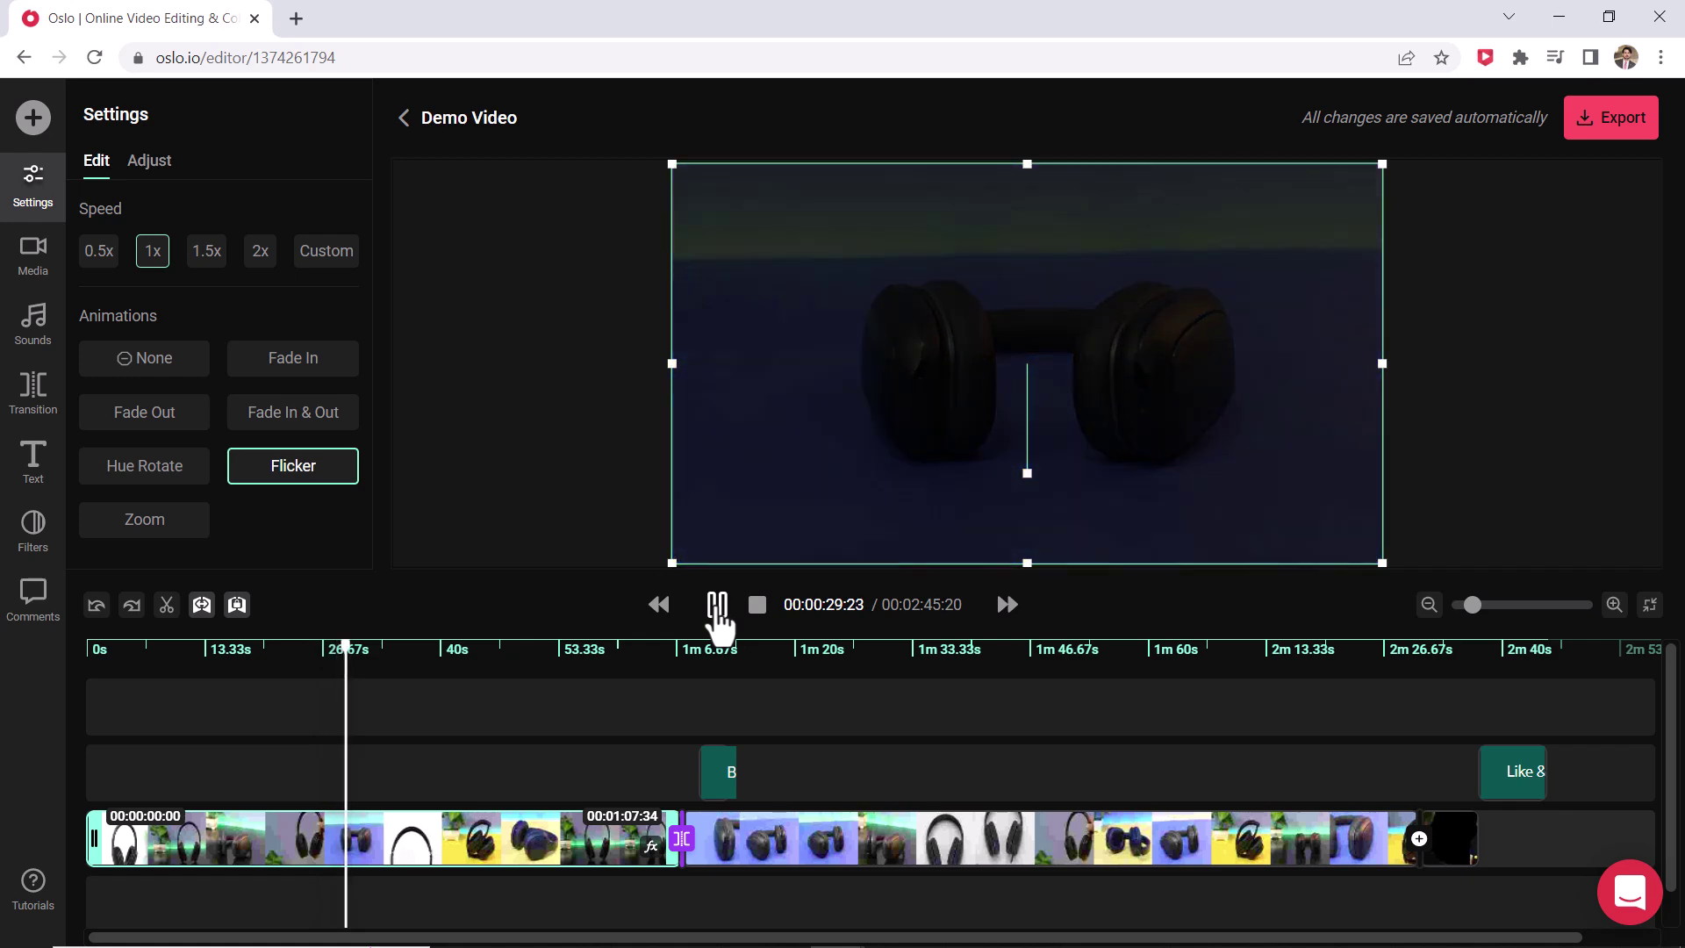
pyautogui.click(717, 606)
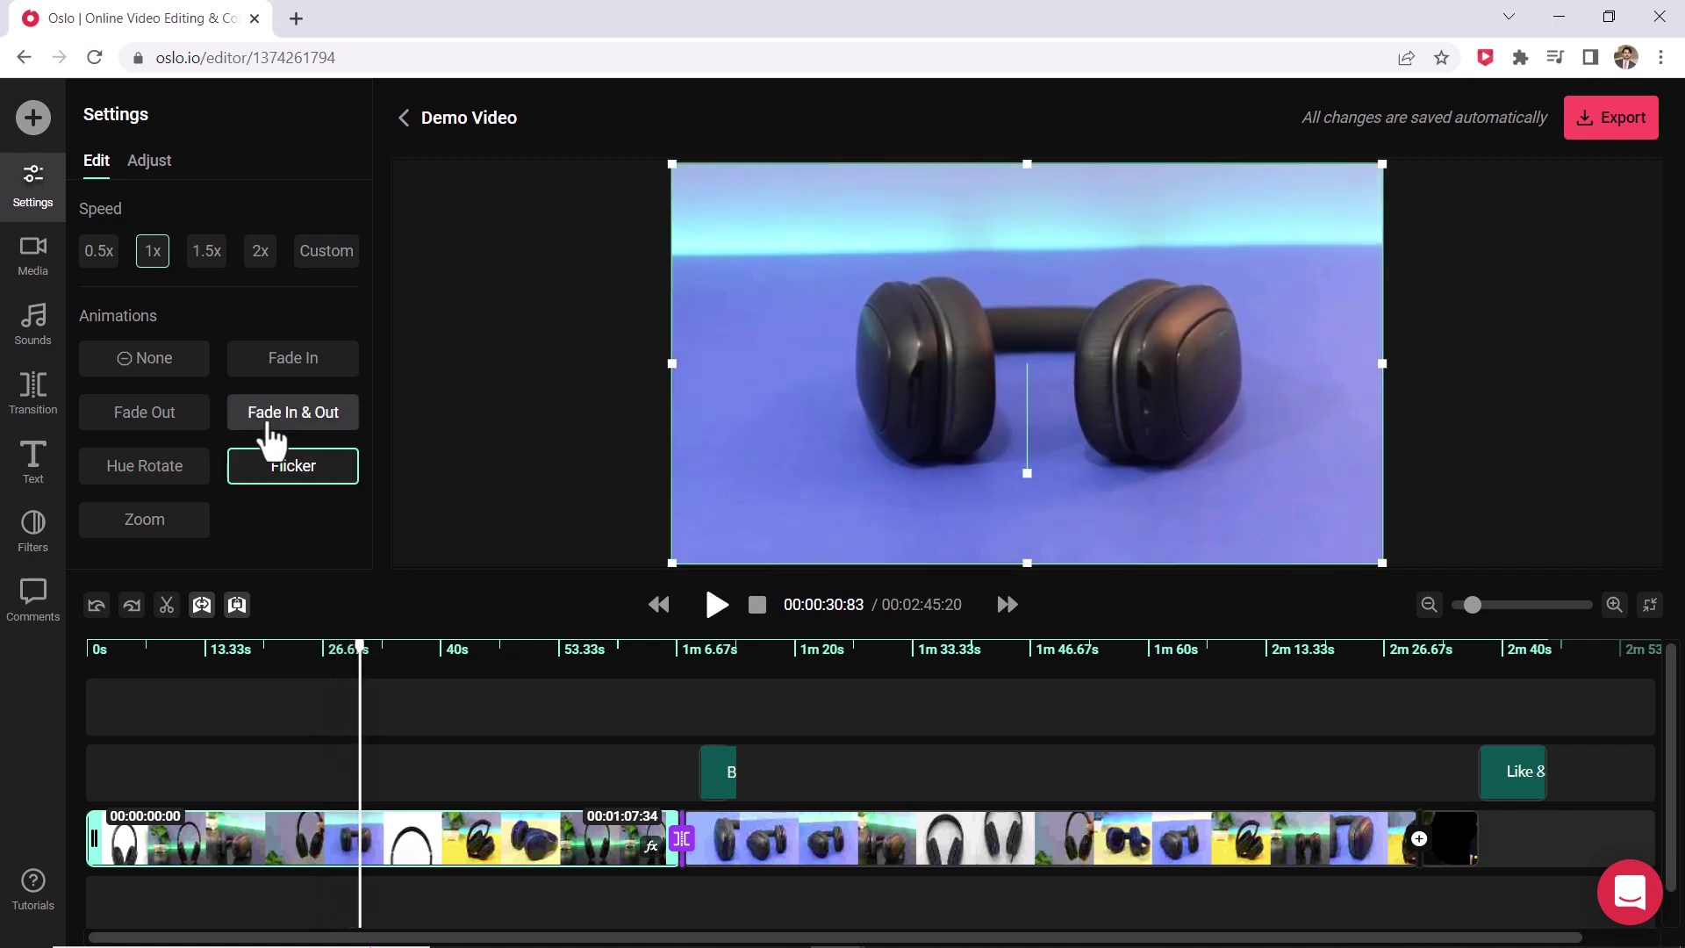
pyautogui.click(156, 375)
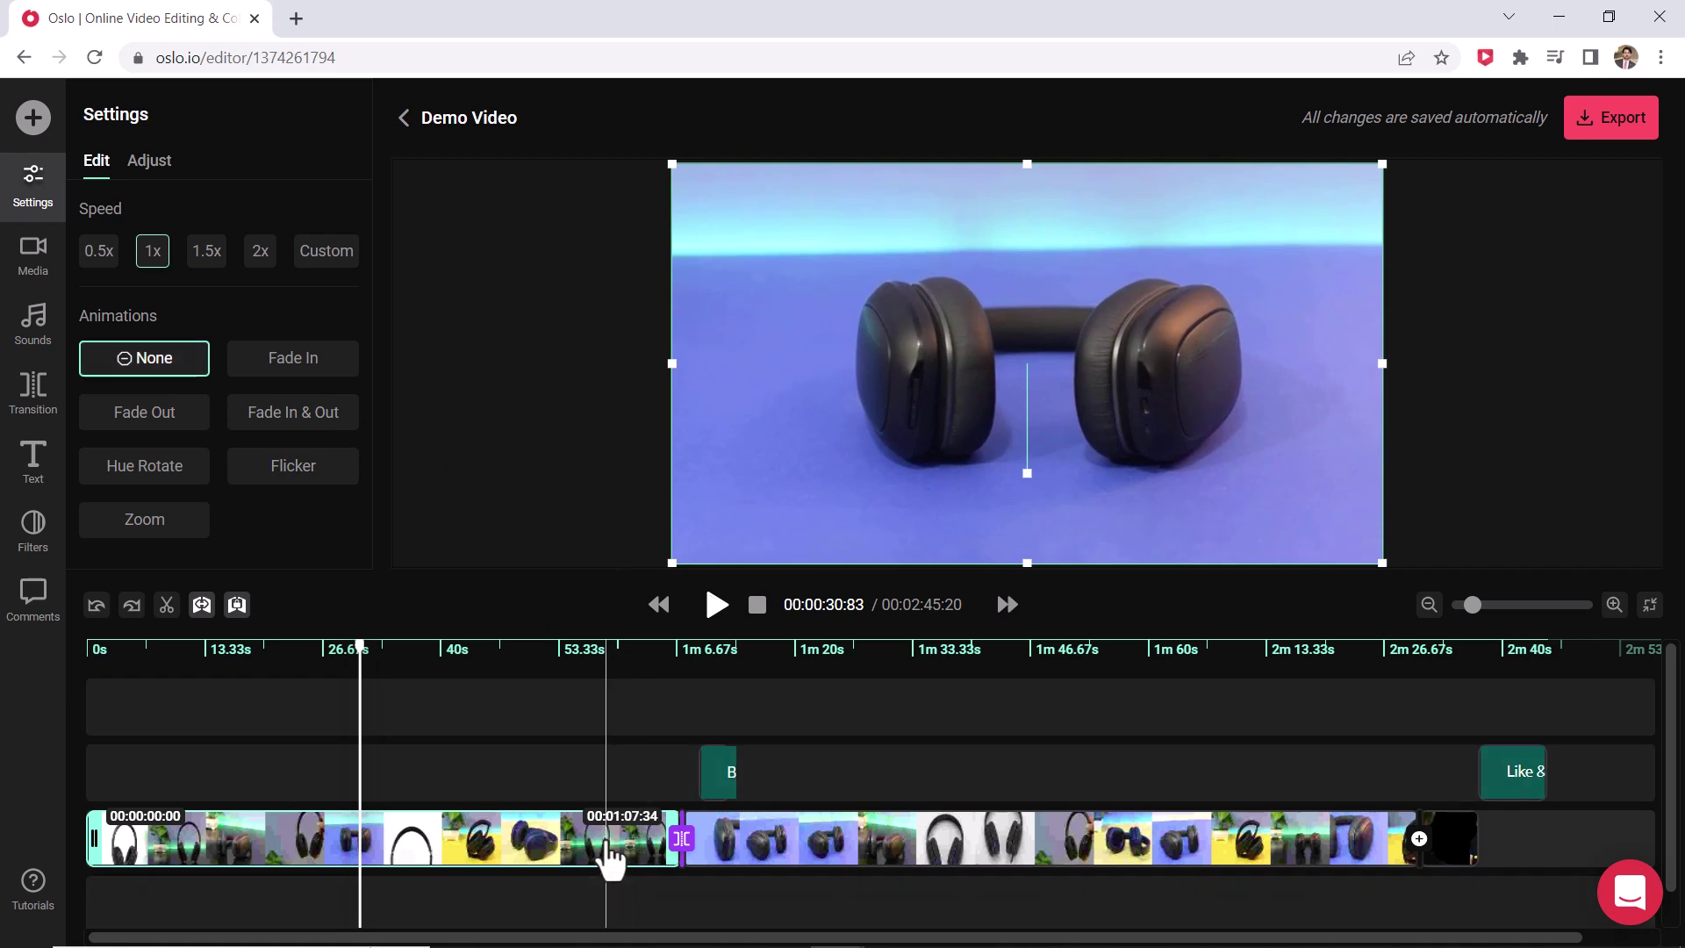
# Try 1.5x and 2x speed on the first clip, then return it to 1x
pyautogui.click(211, 253)
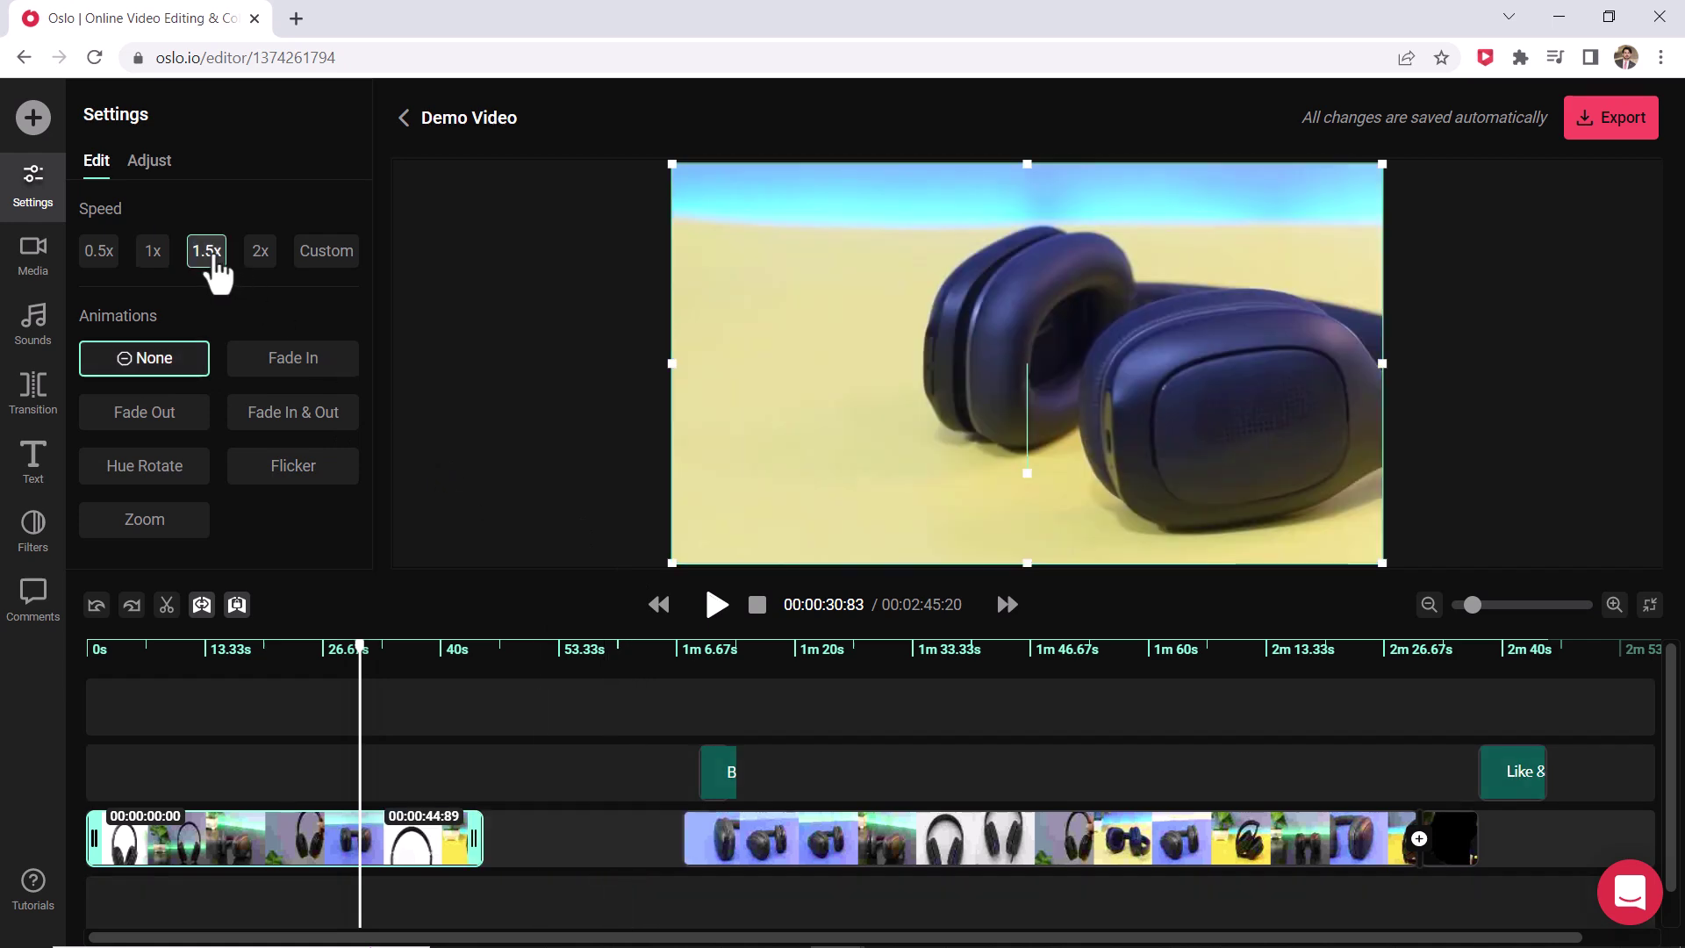
pyautogui.click(260, 252)
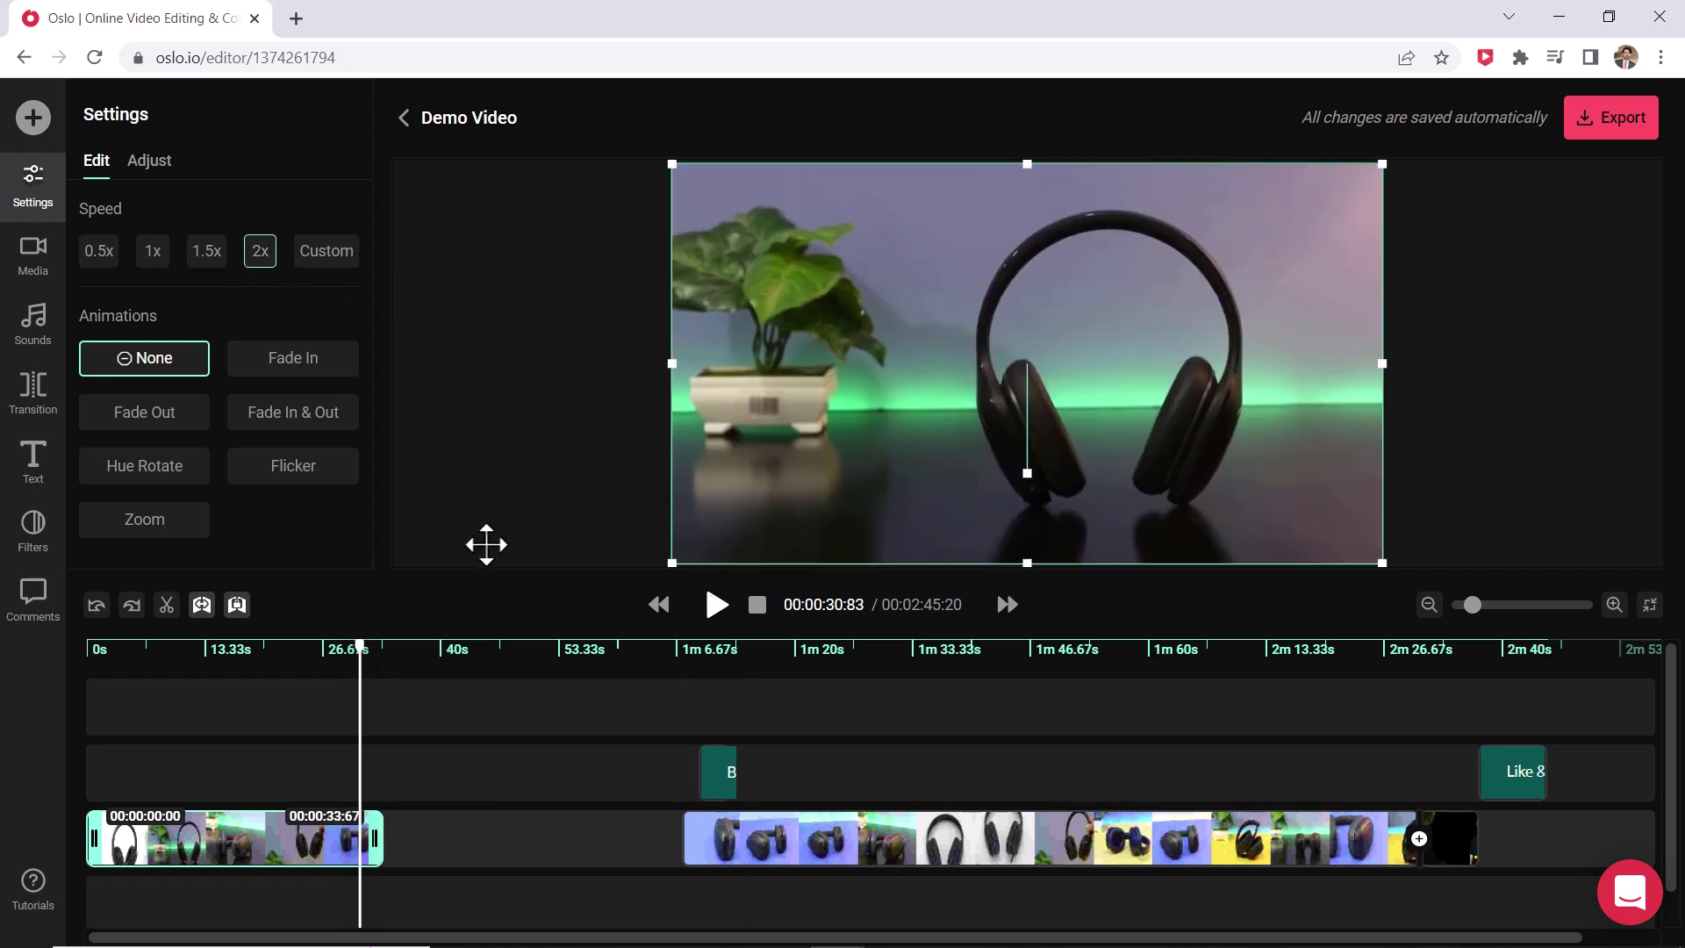
pyautogui.click(216, 680)
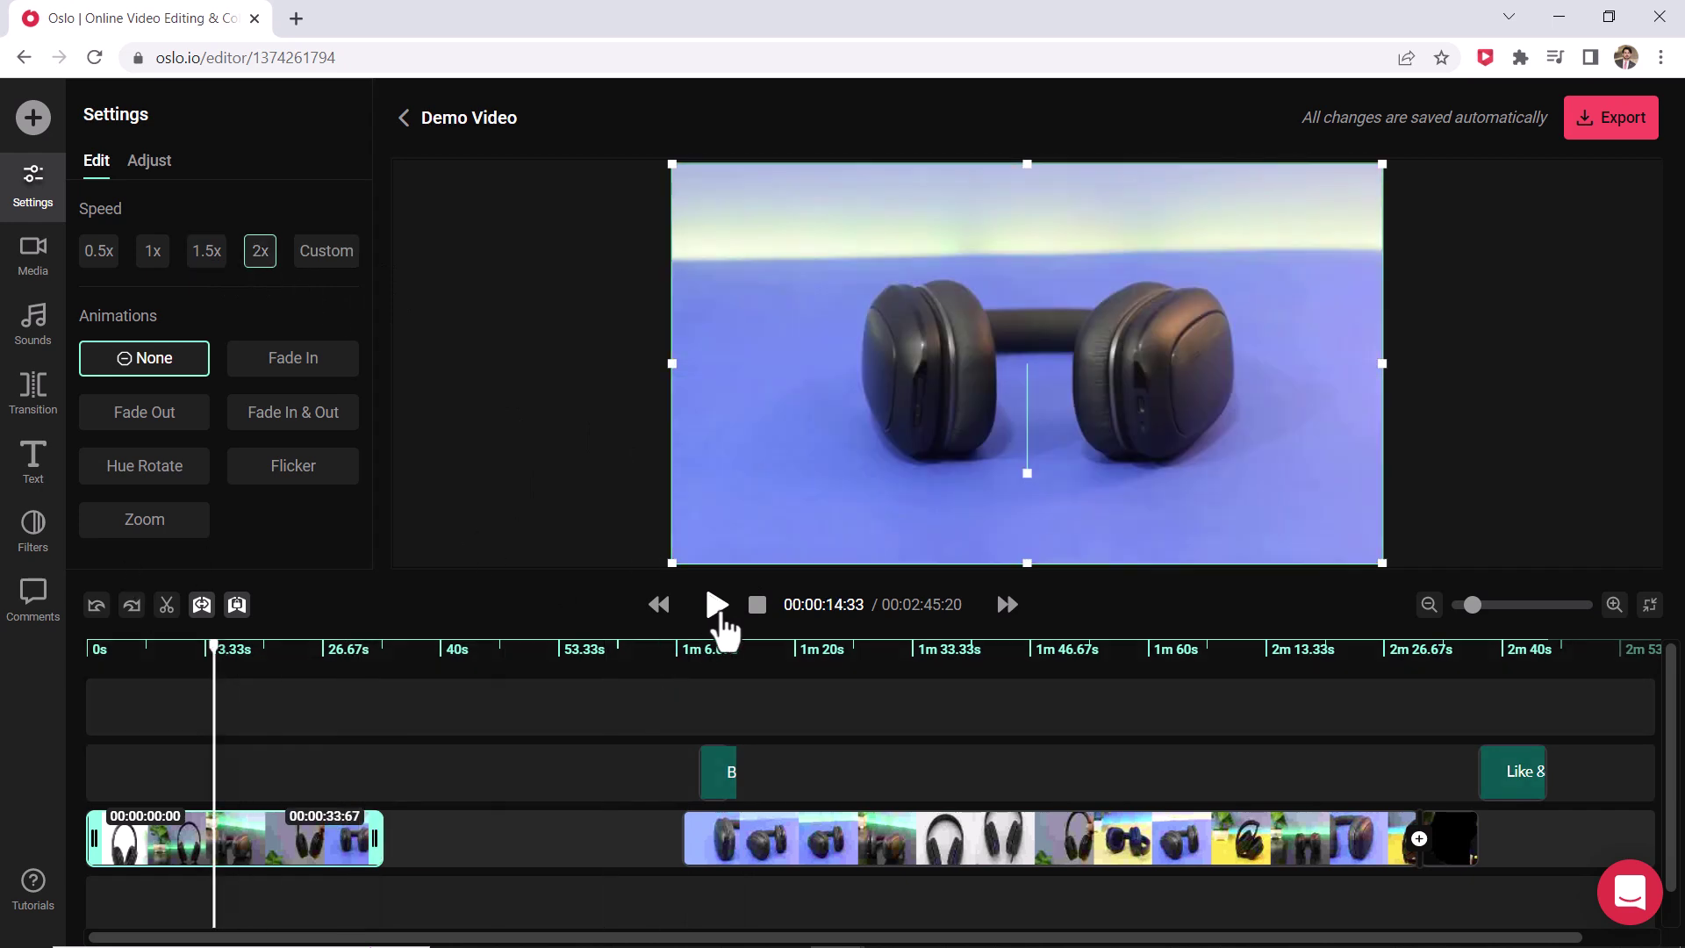
pyautogui.click(717, 605)
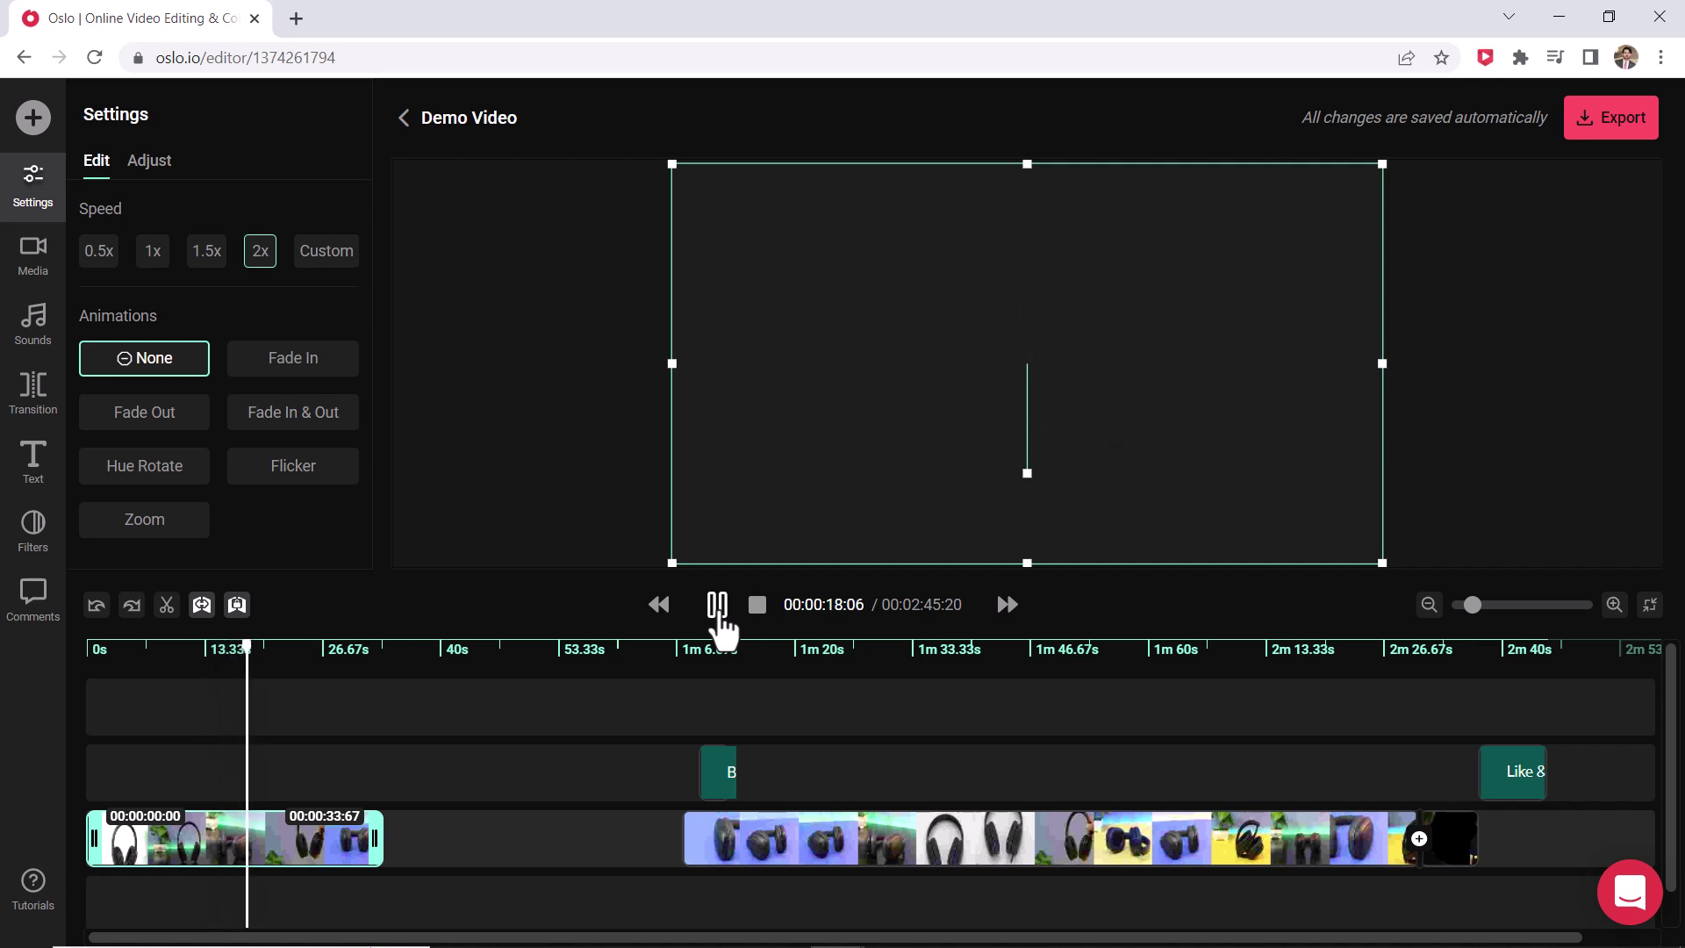
pyautogui.click(717, 605)
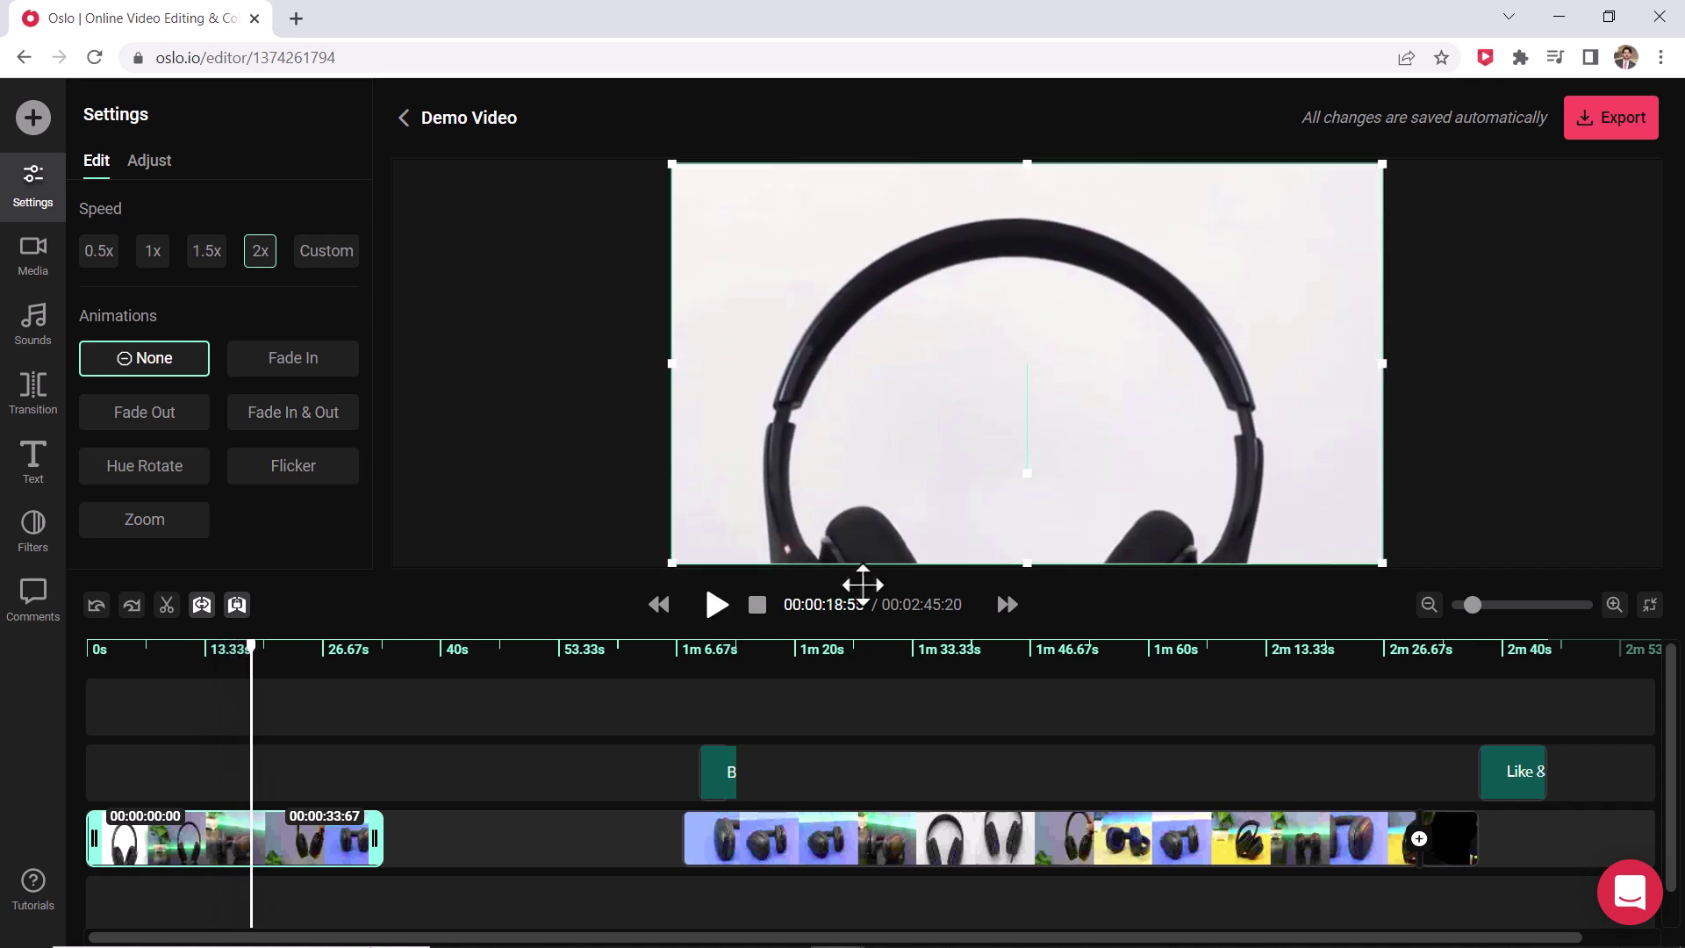
pyautogui.click(321, 262)
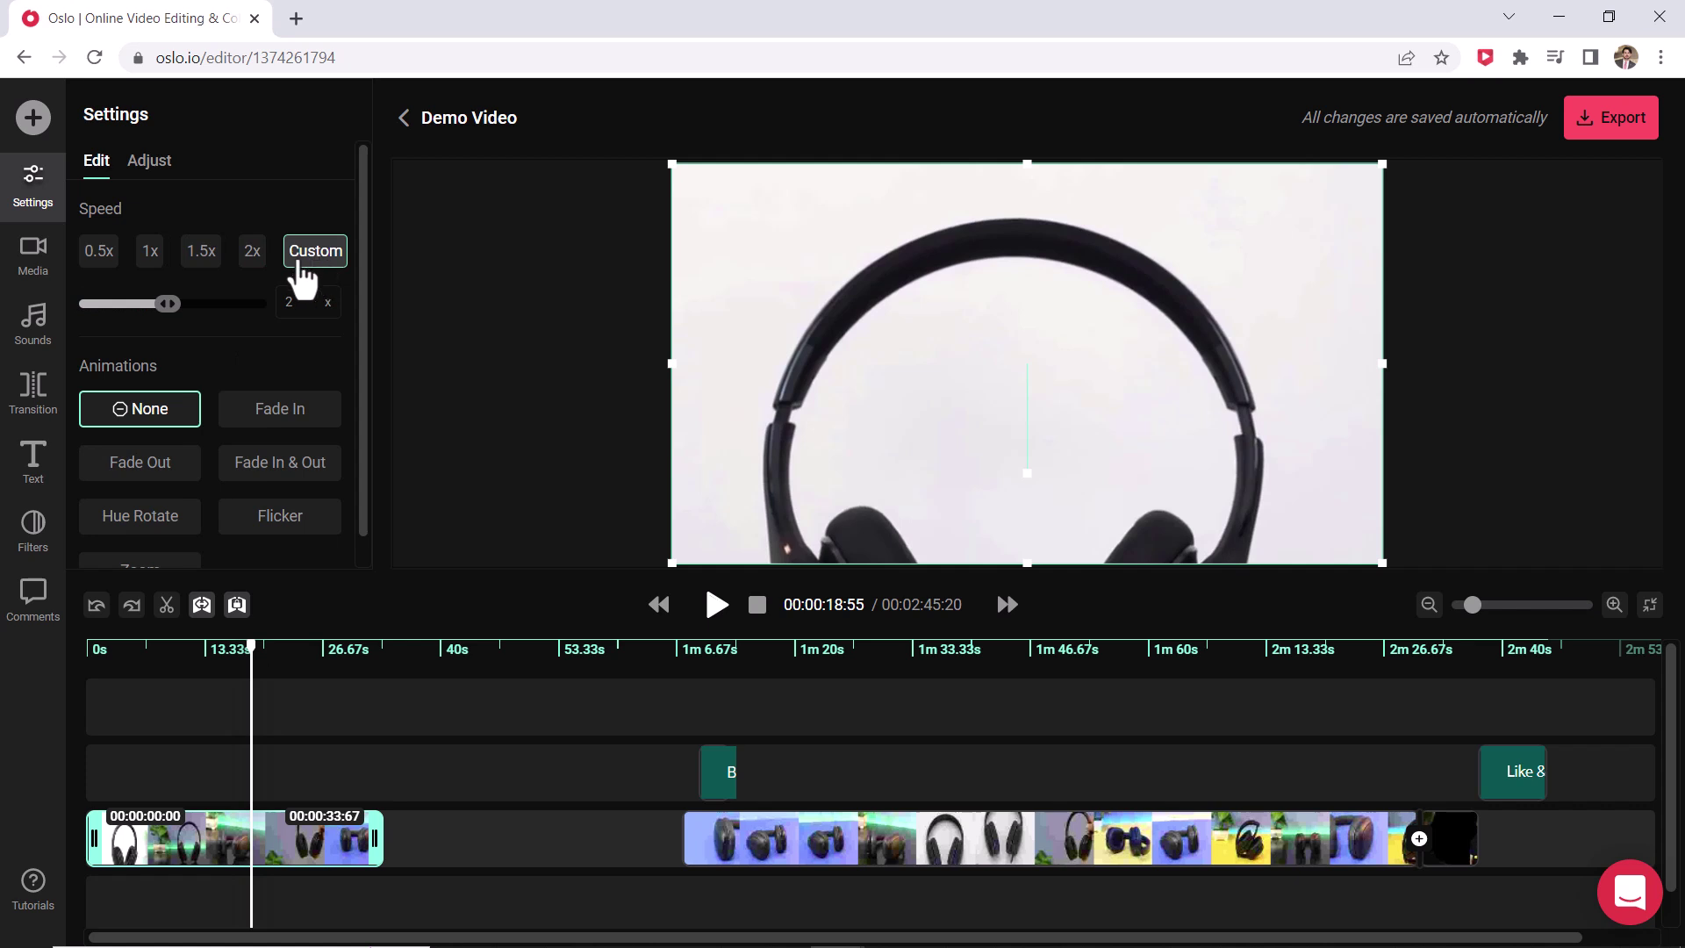
pyautogui.click(149, 255)
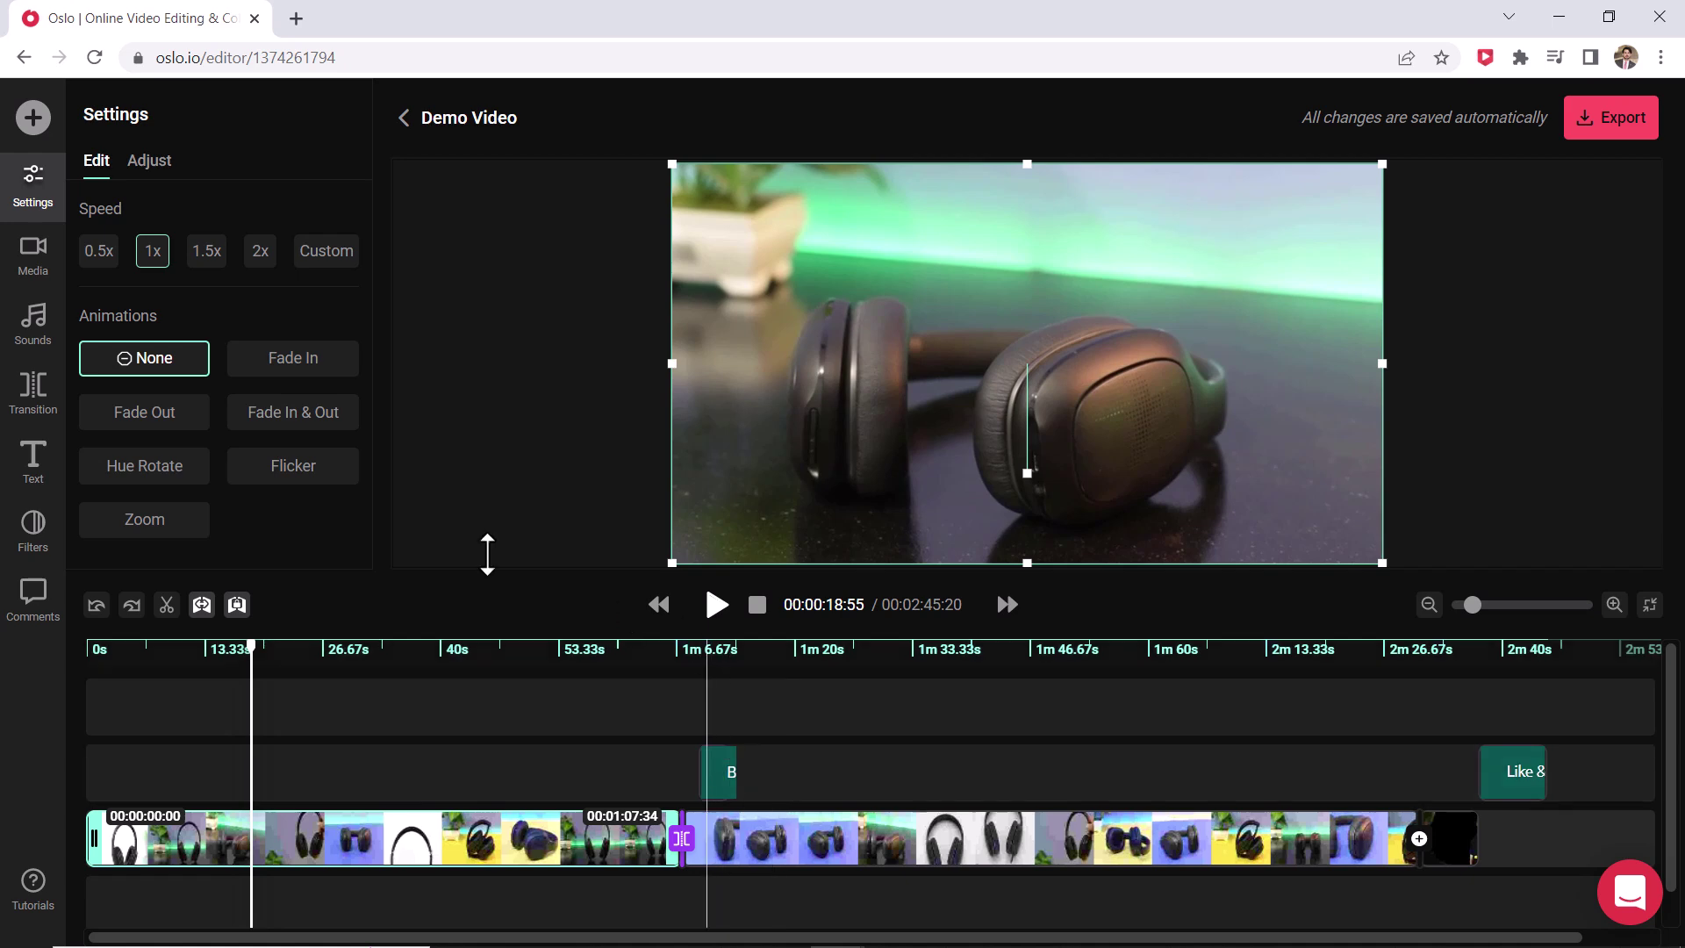
# Zoom the first clip in slightly and set contrast 102, brightness 102%, saturation 116%
pyautogui.click(151, 162)
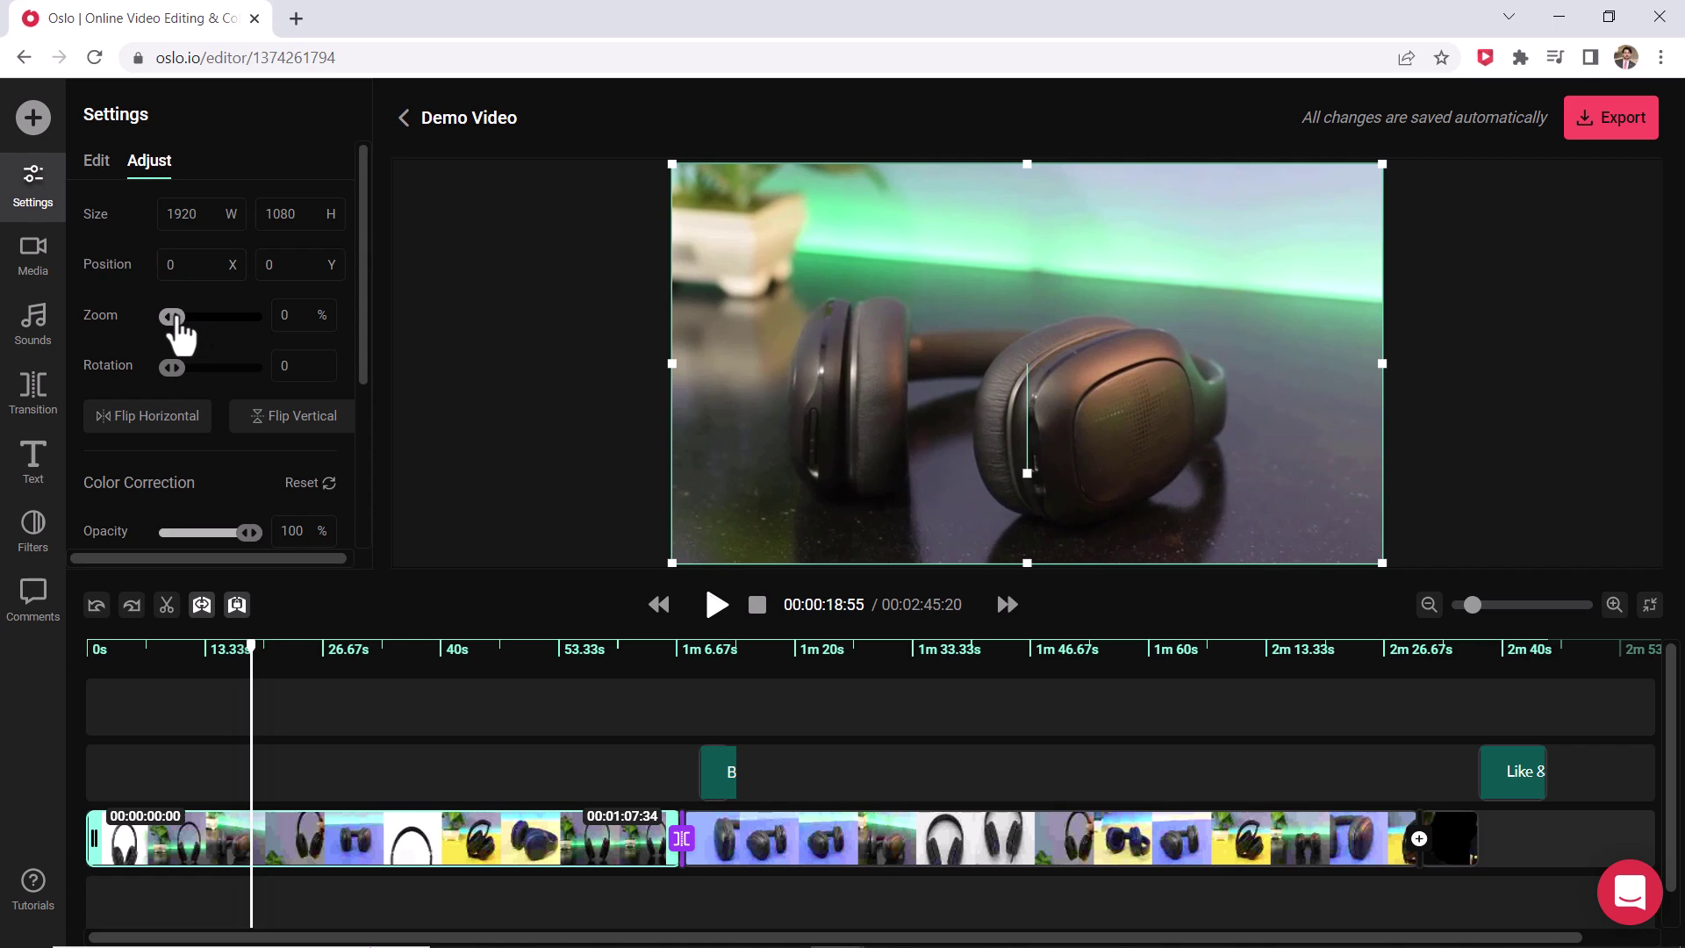
pyautogui.moveTo(179, 318); pyautogui.dragTo(174, 375)
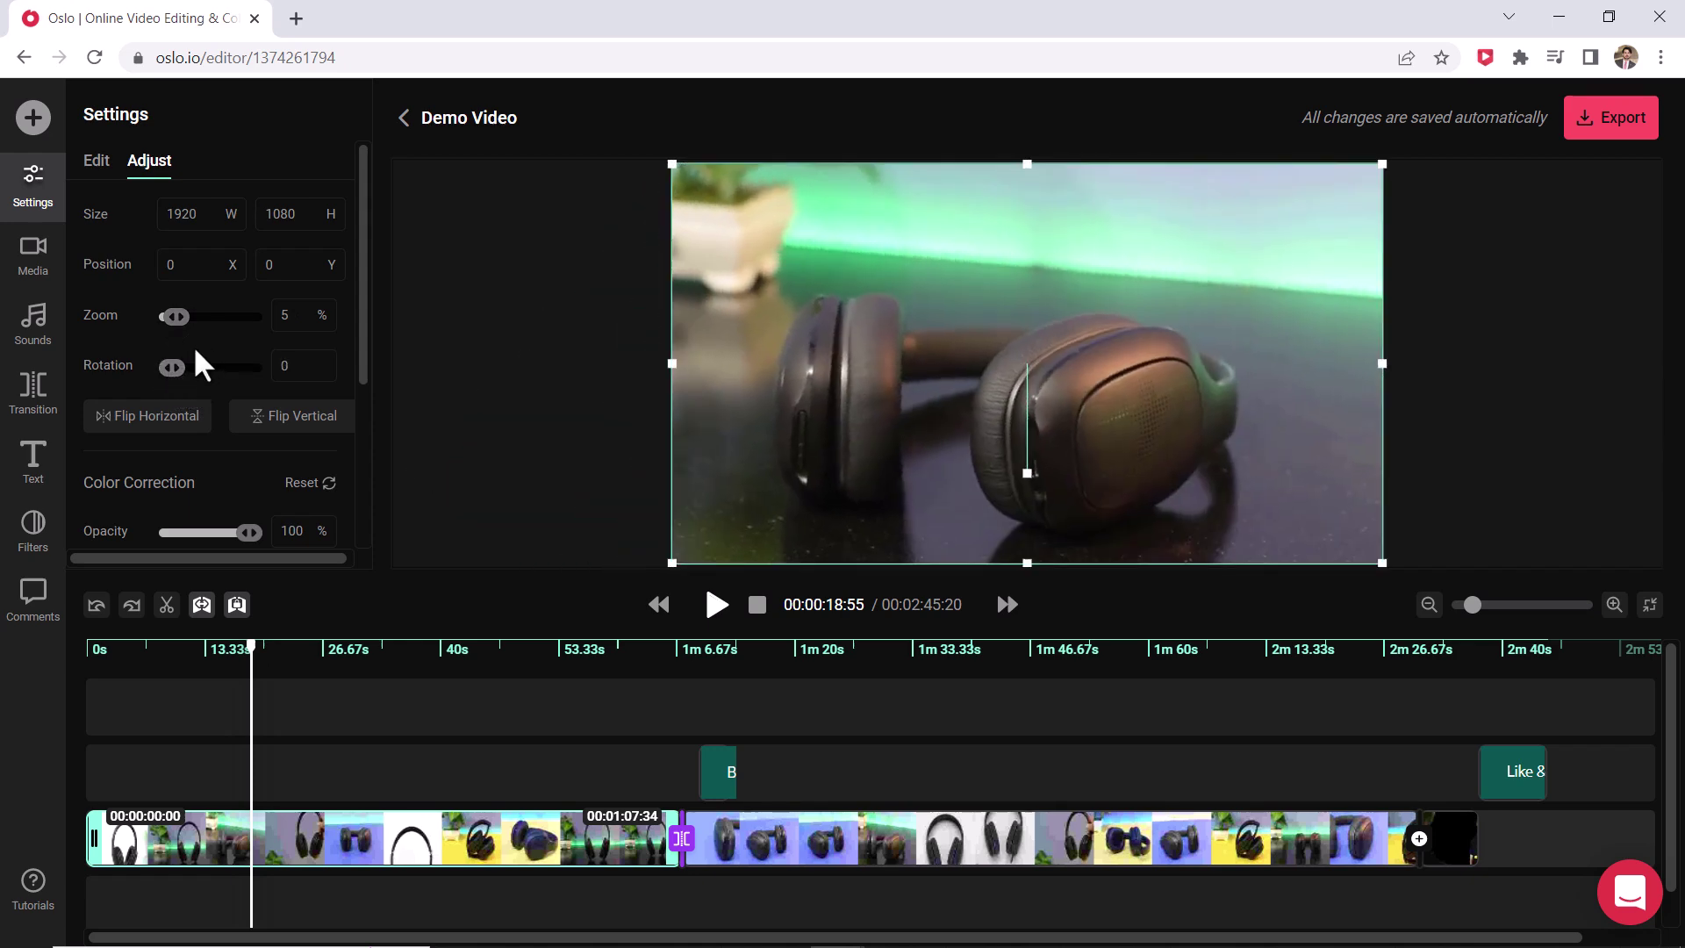
pyautogui.scroll(-1, 193, 355)
pyautogui.scroll(-1, 219, 351)
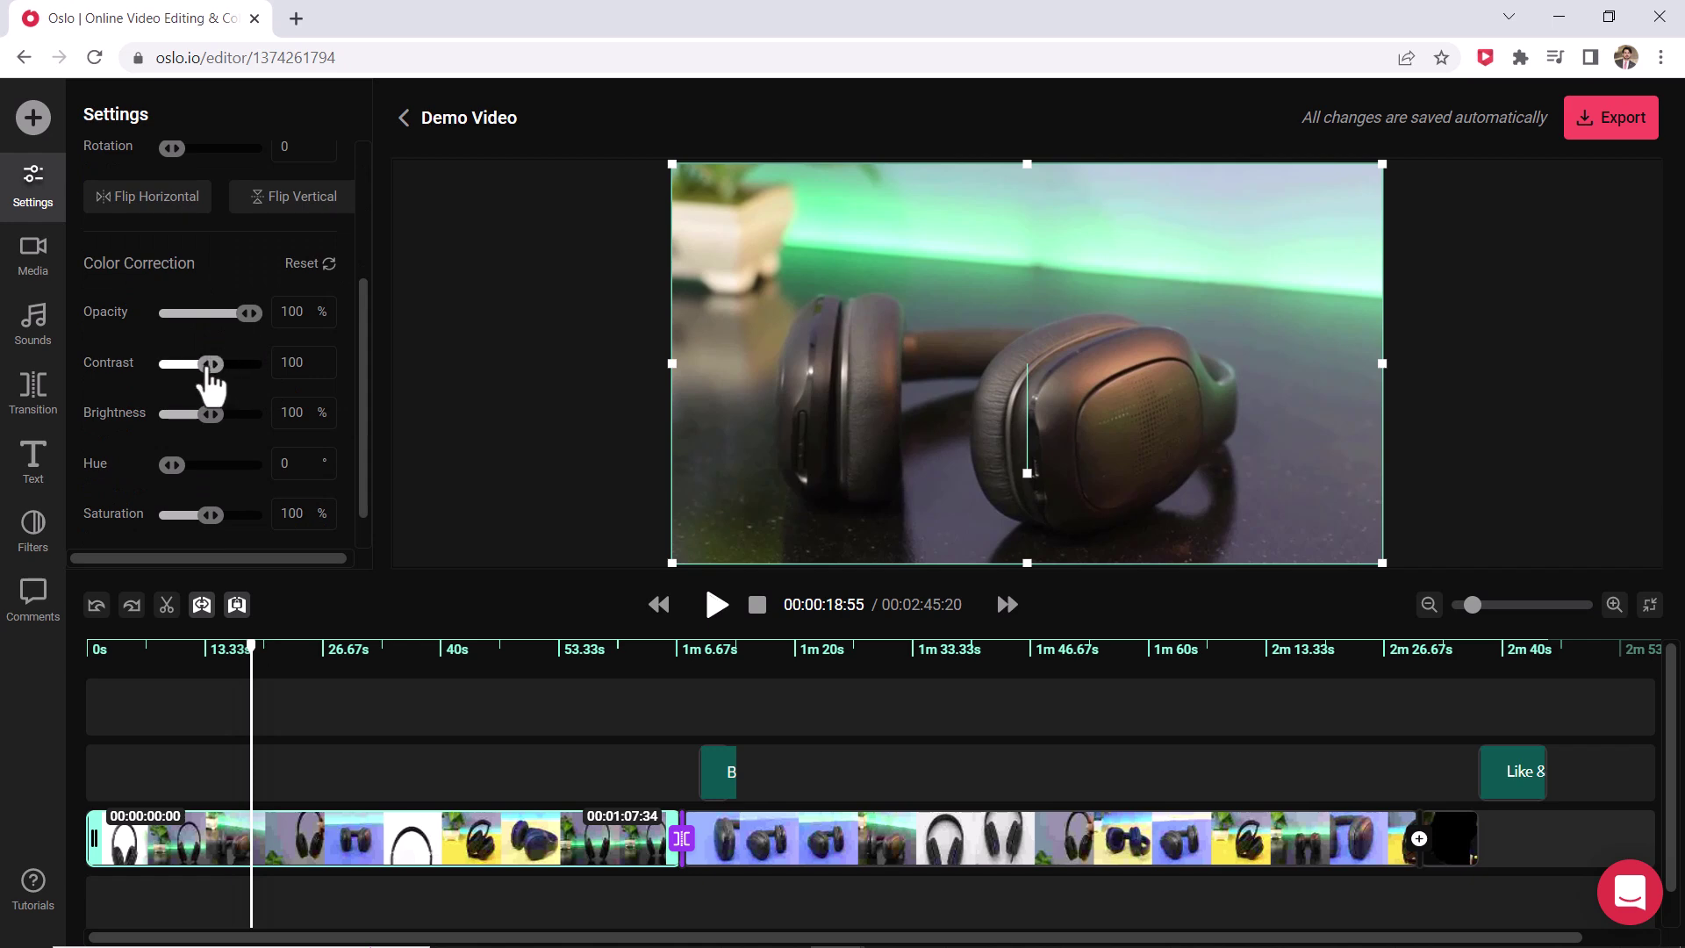
pyautogui.moveTo(208, 367); pyautogui.dragTo(216, 516)
pyautogui.scroll(-1, 225, 411)
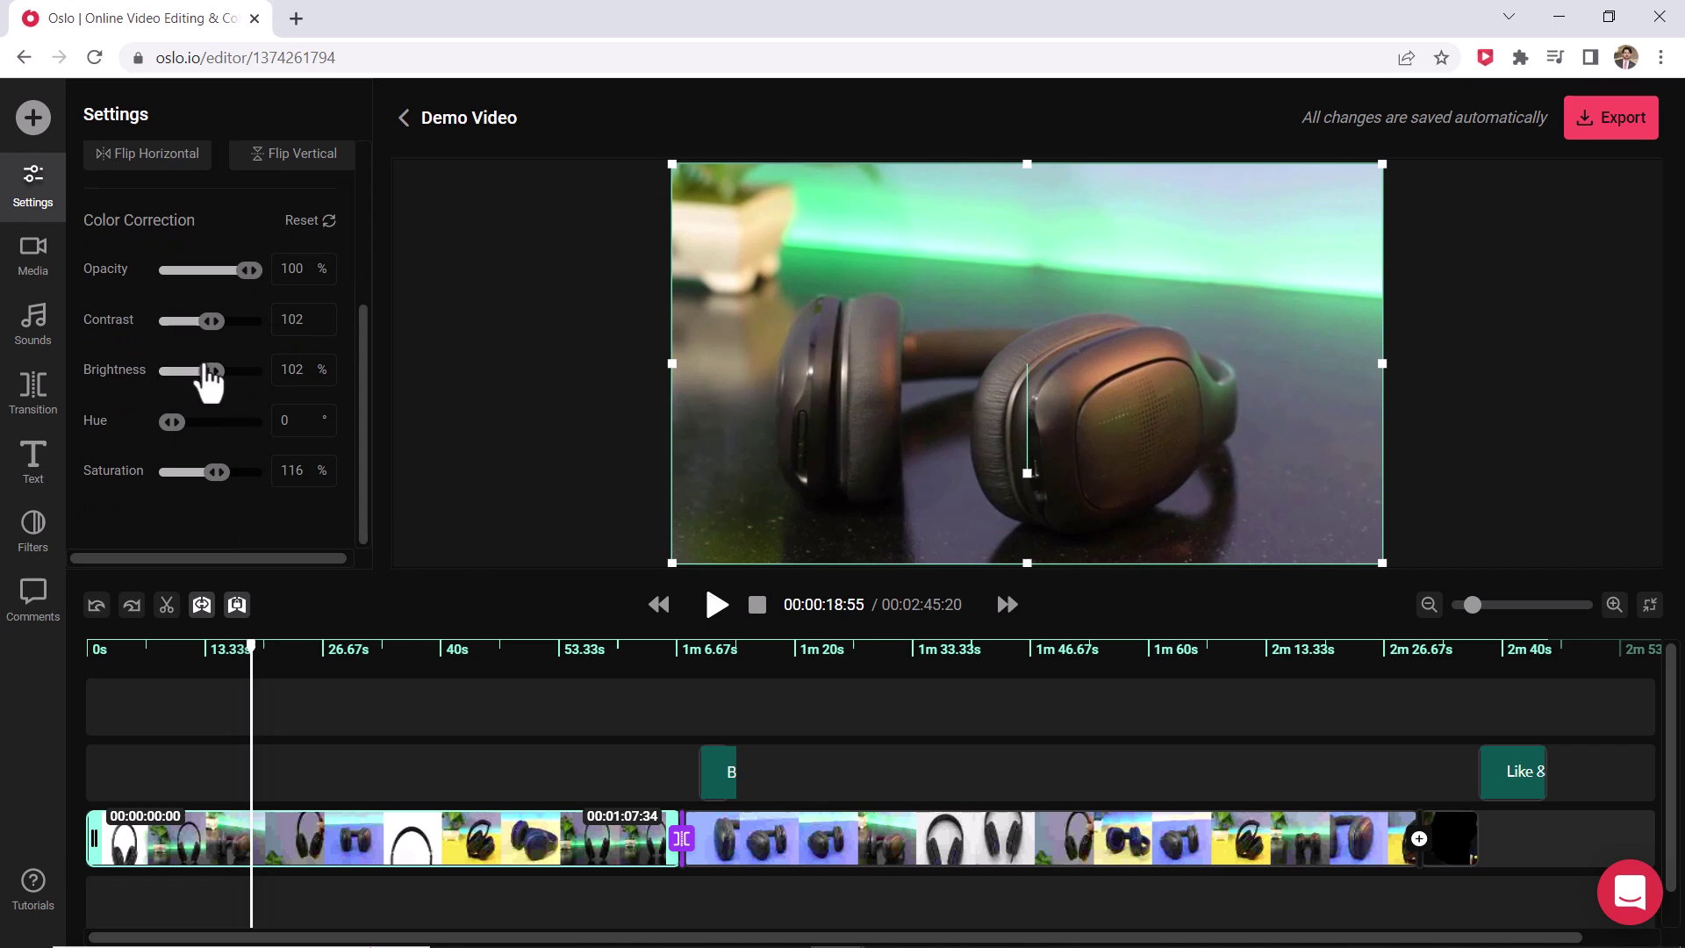
# Try the Warm, Dull, Moody and Amber filters on the first clip, then set None
pyautogui.click(29, 544)
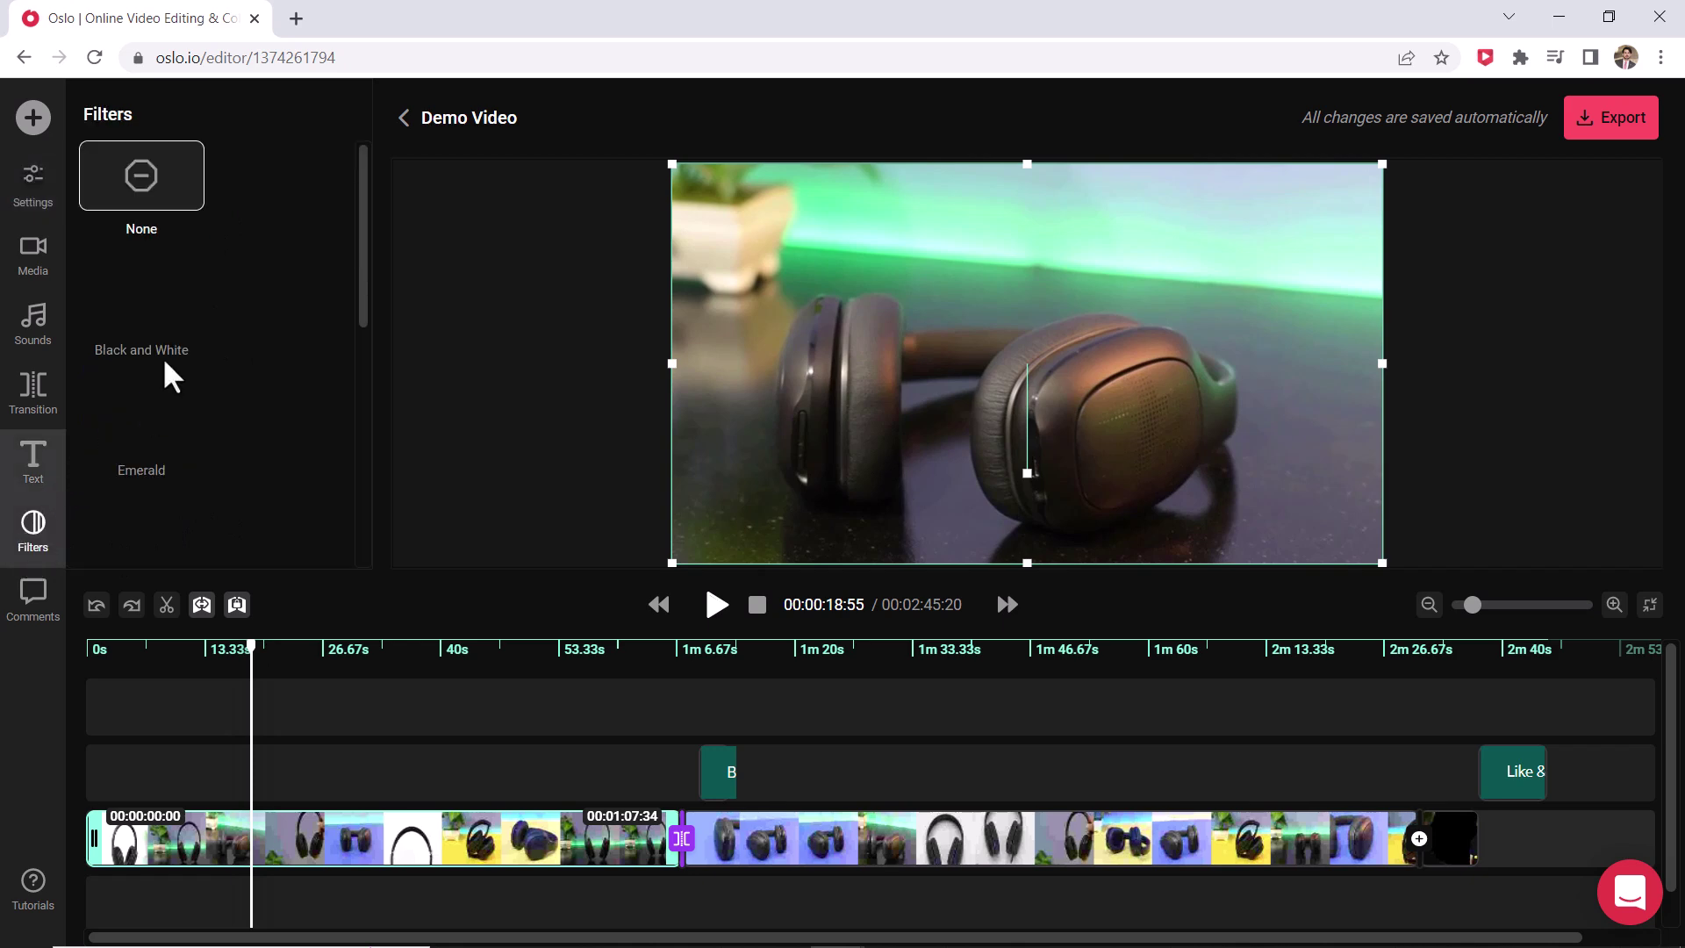
pyautogui.scroll(-1, 186, 351)
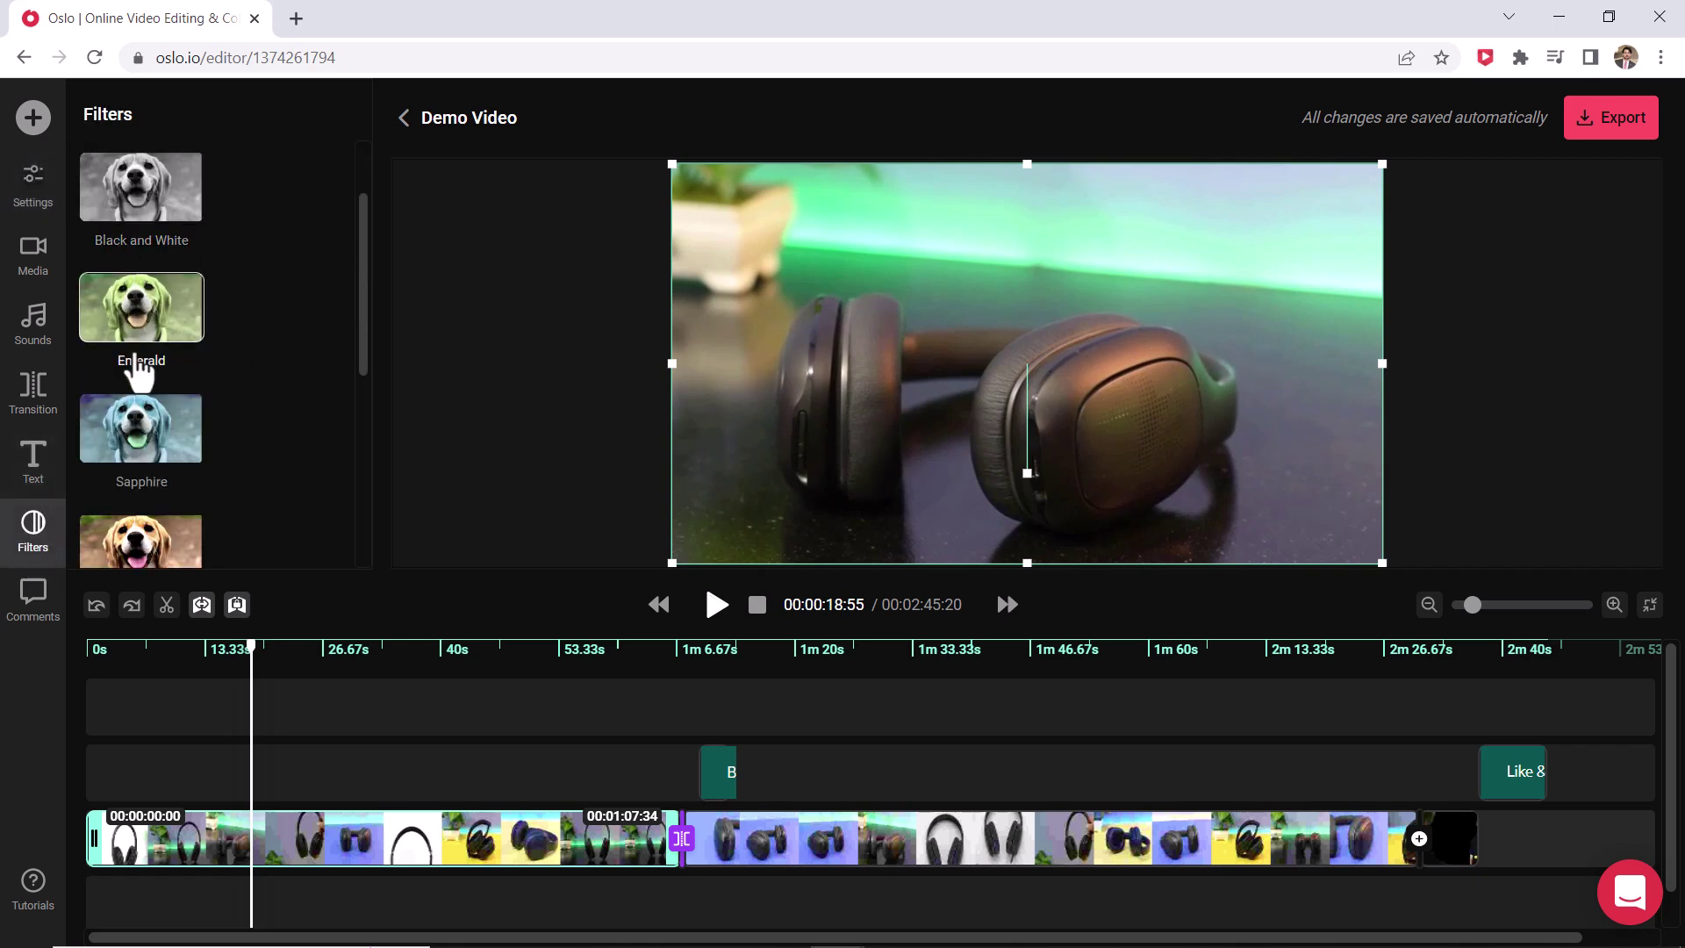
pyautogui.scroll(-1, 154, 425)
pyautogui.scroll(-4, 151, 433)
pyautogui.click(148, 362)
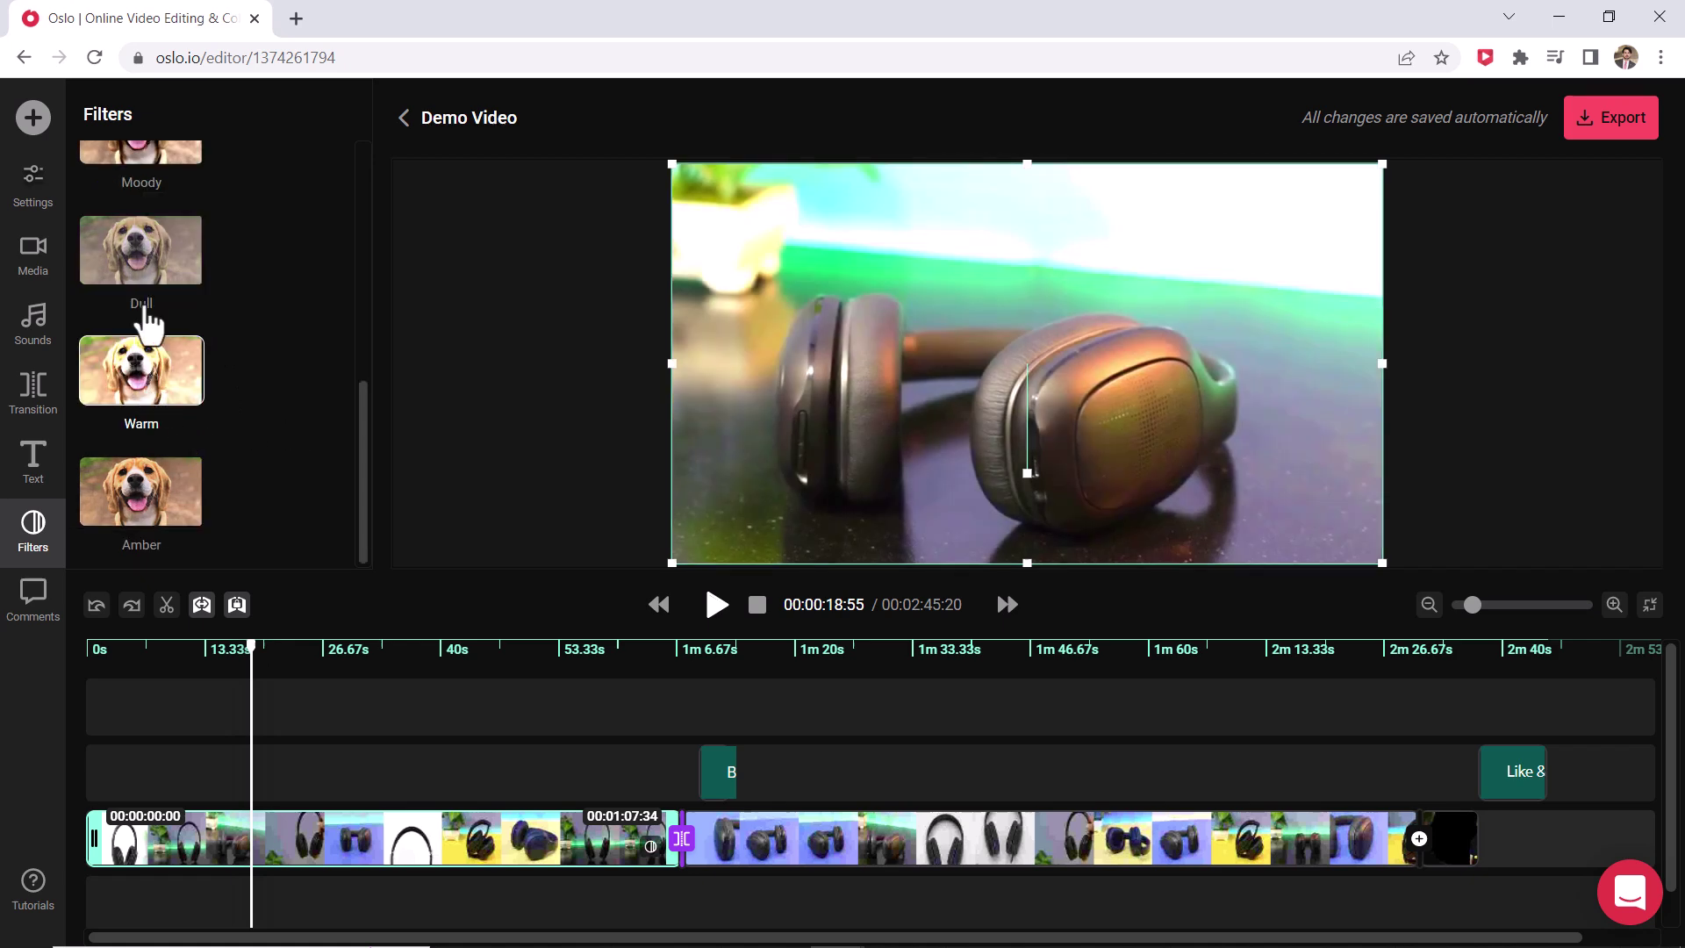
pyautogui.click(154, 279)
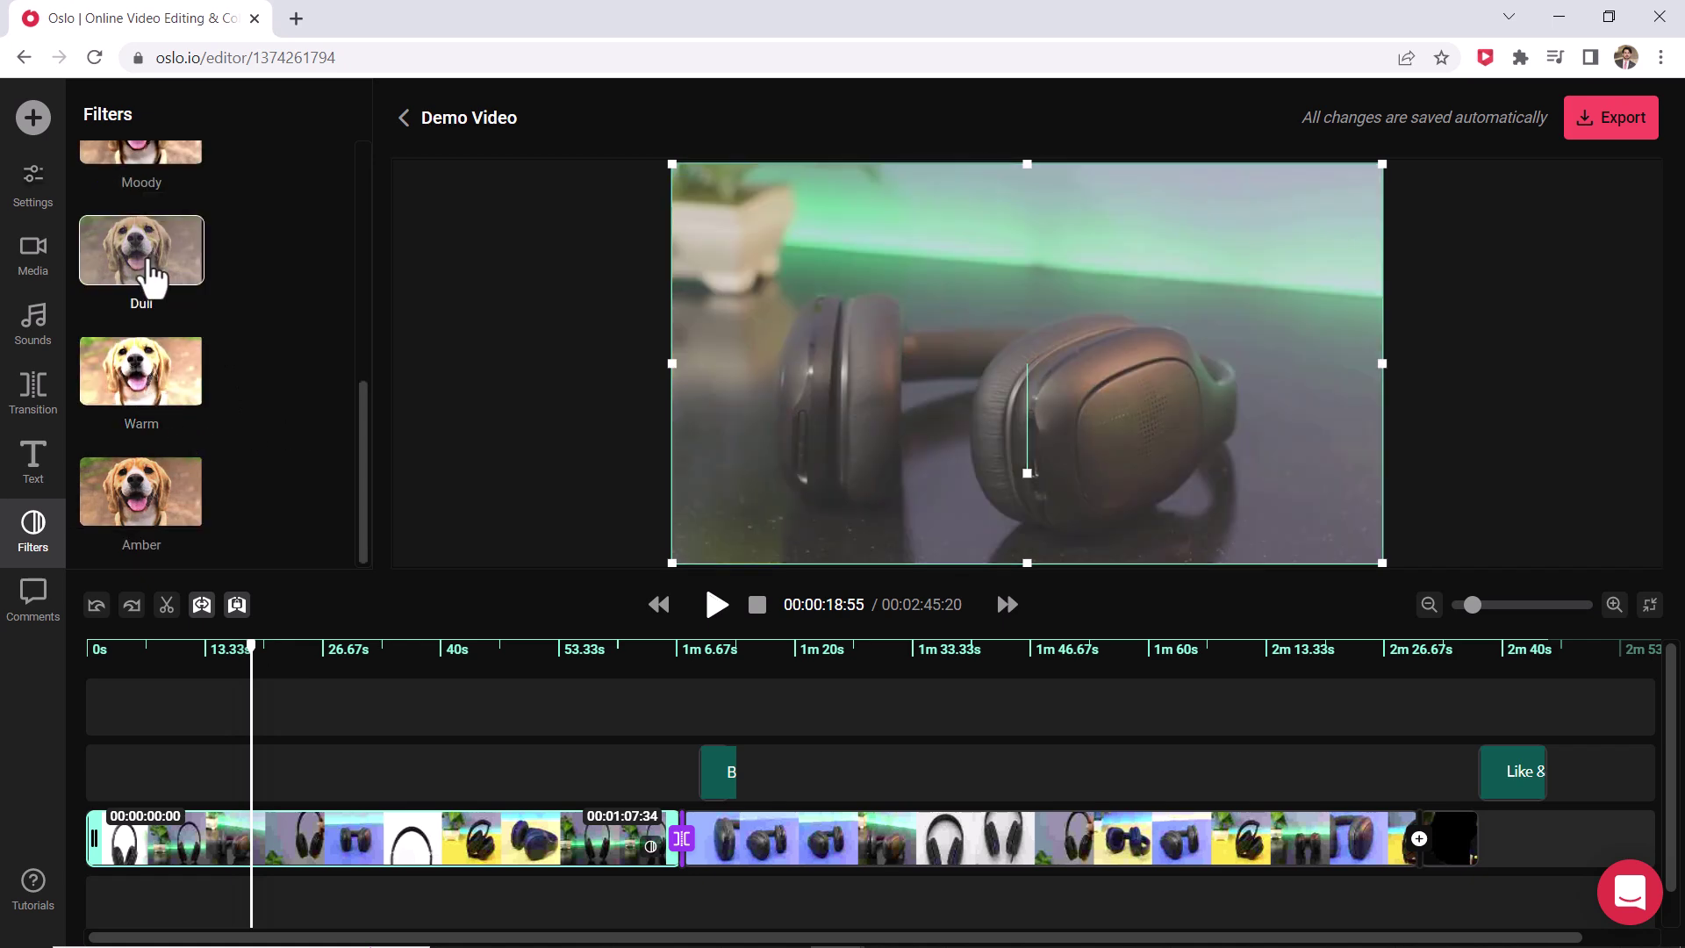
pyautogui.click(150, 176)
pyautogui.scroll(1, 176, 298)
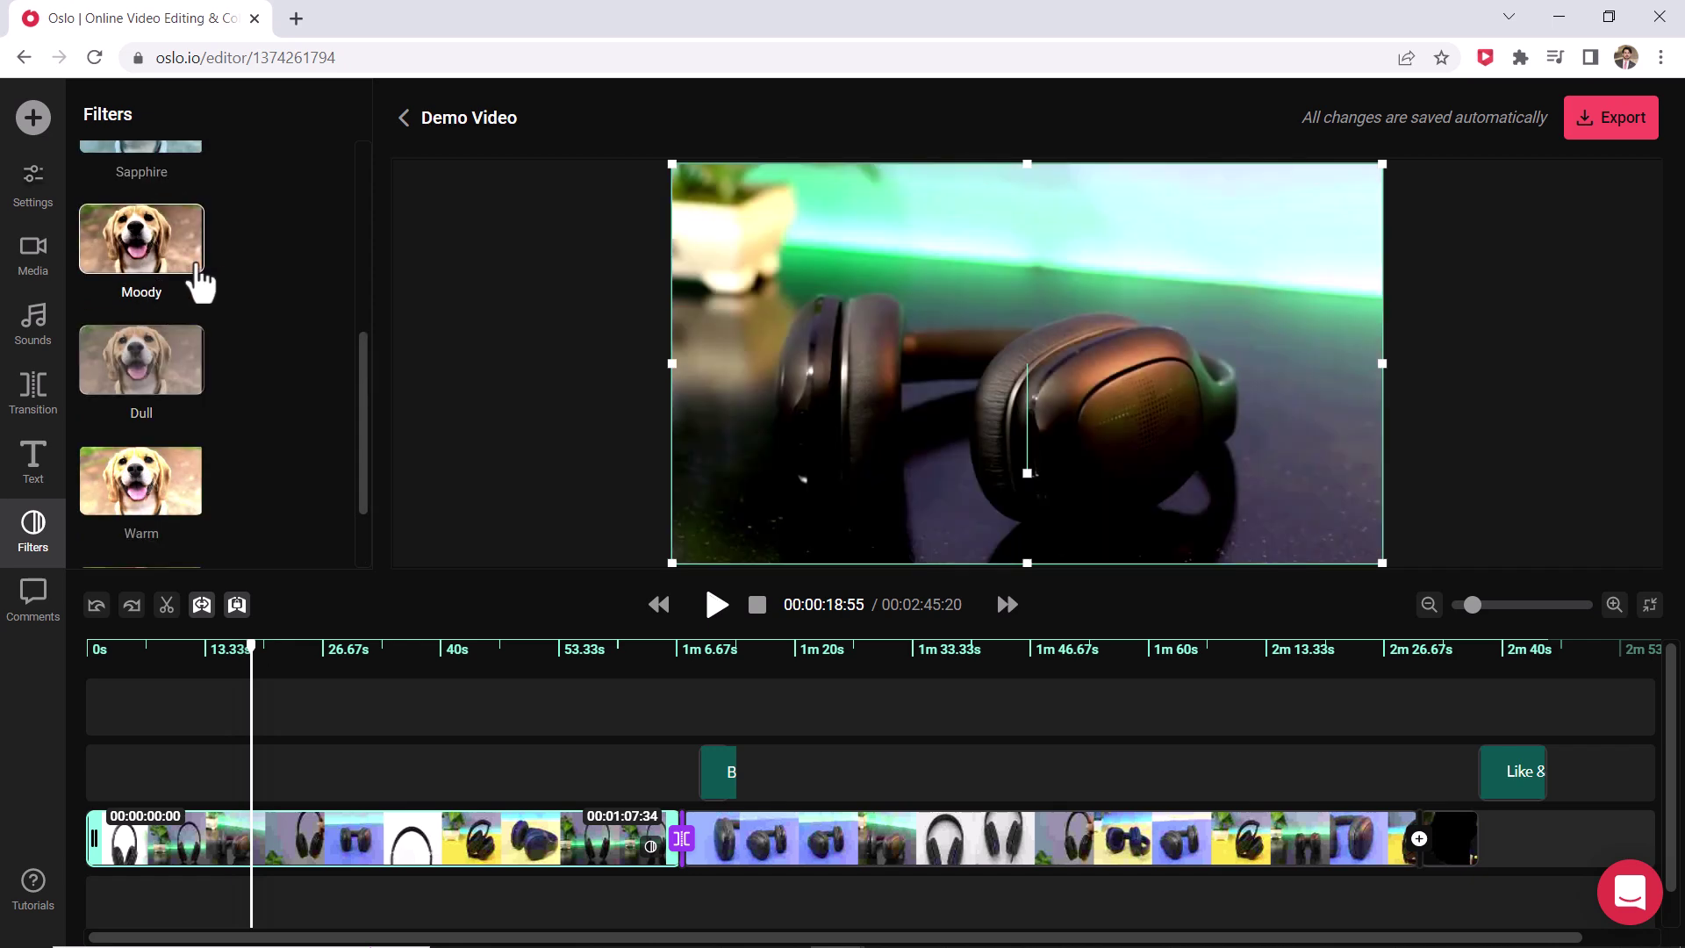
pyautogui.scroll(-1, 211, 452)
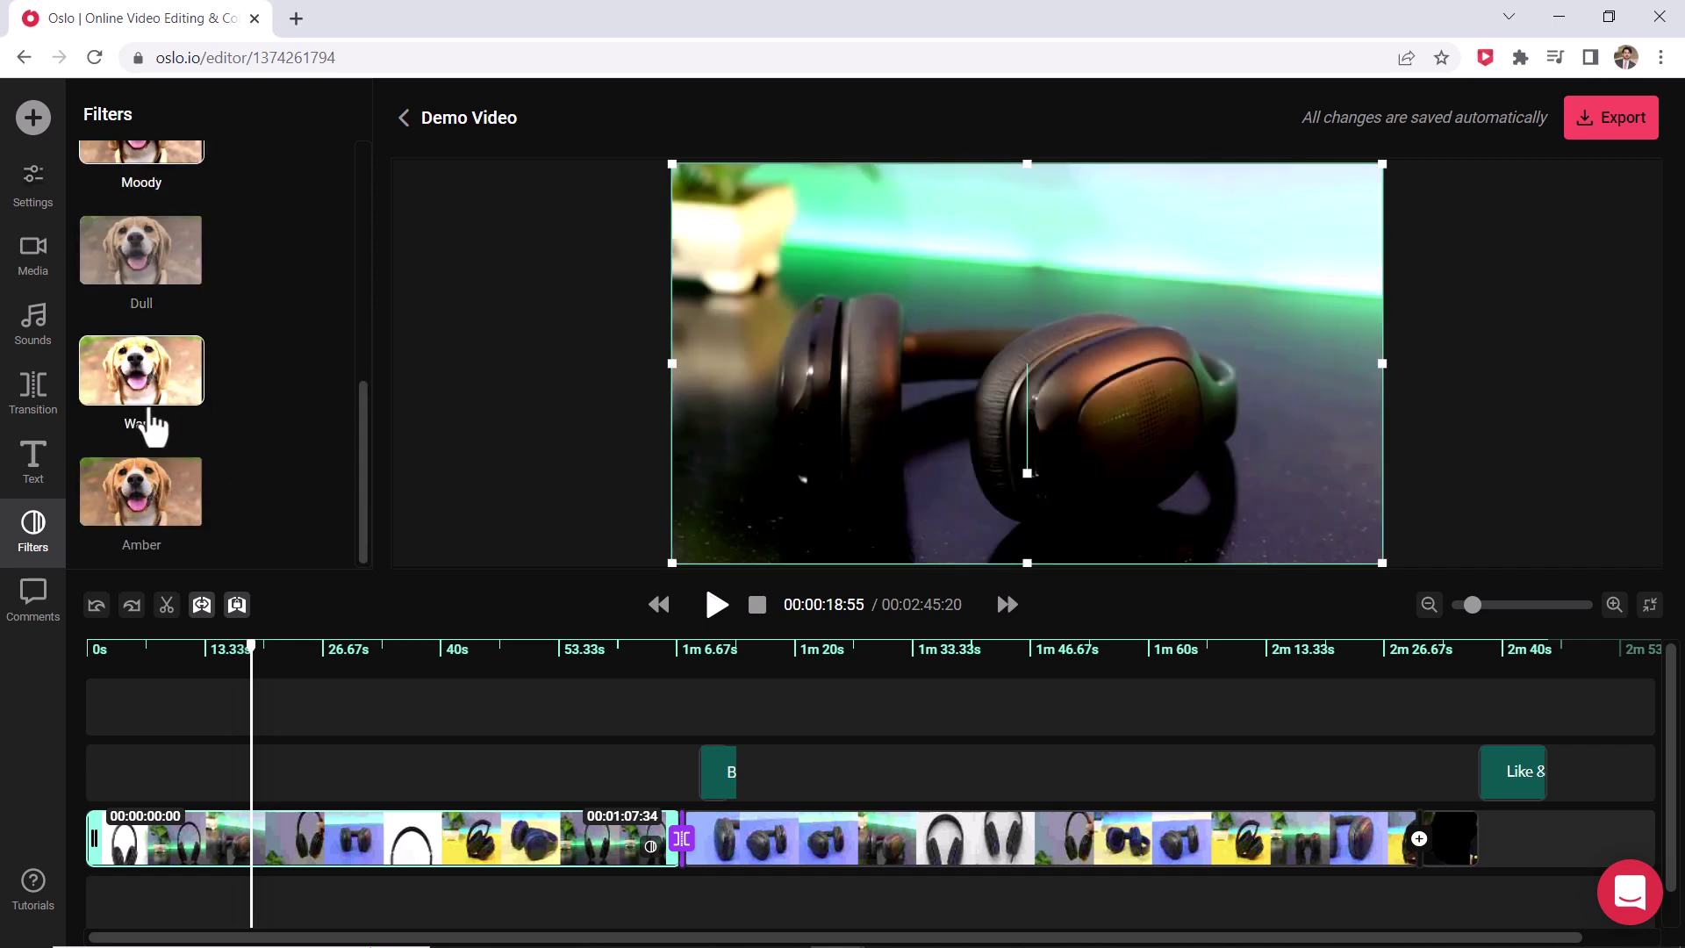
pyautogui.click(147, 488)
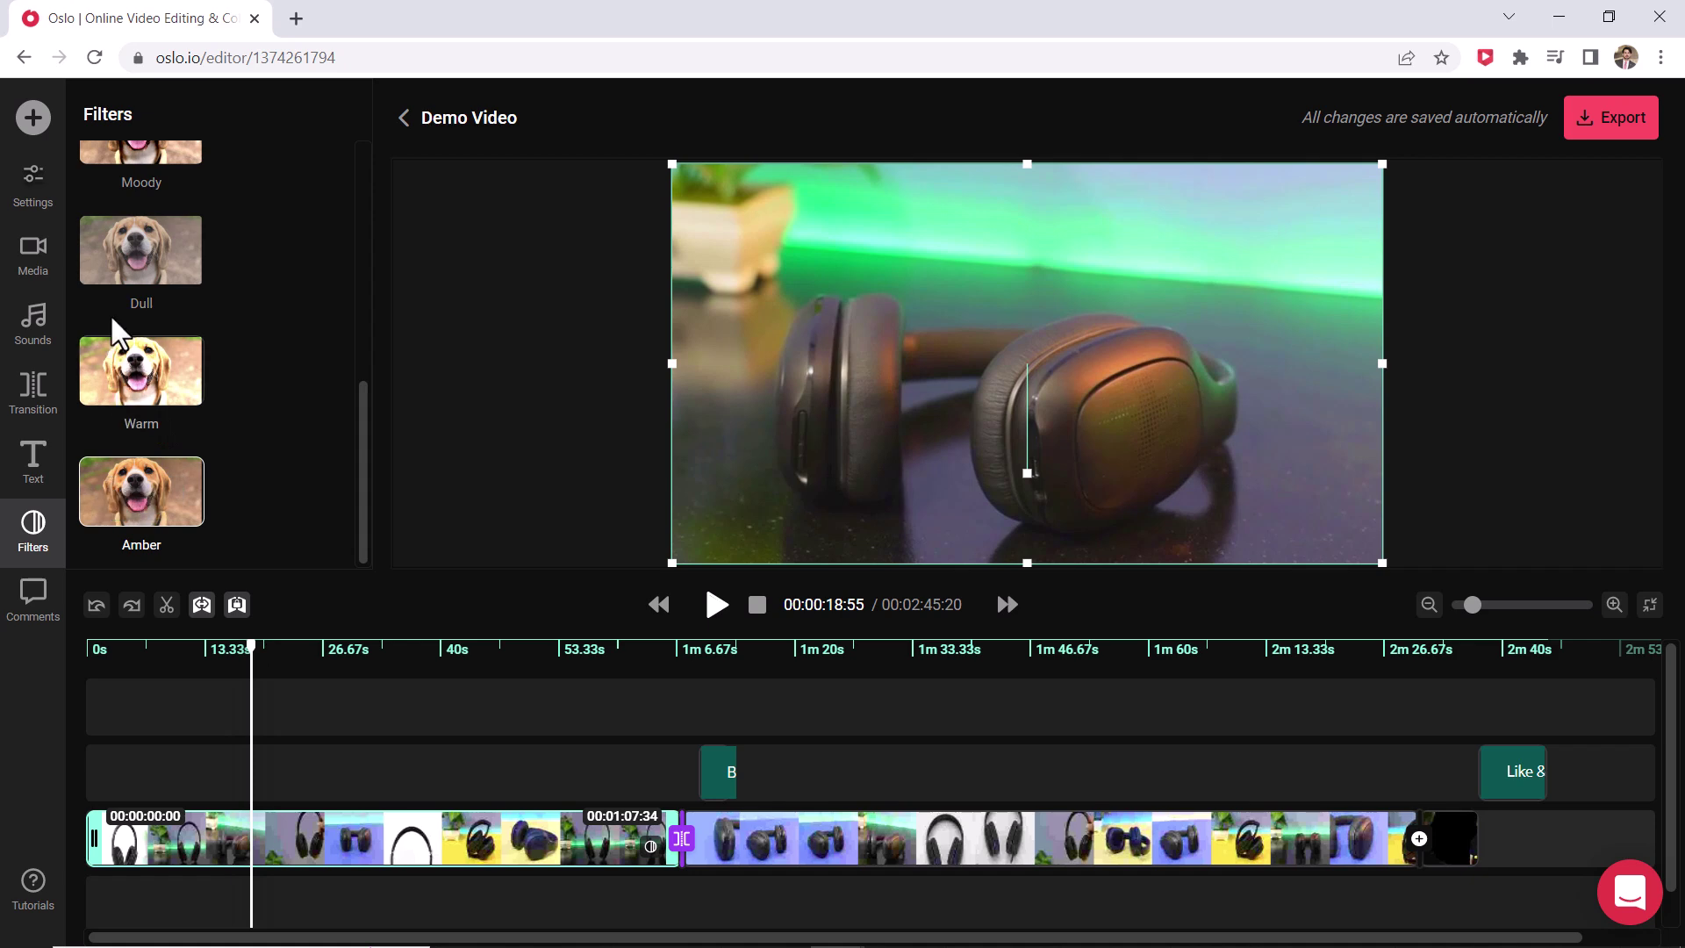
pyautogui.scroll(5, 123, 325)
pyautogui.click(138, 207)
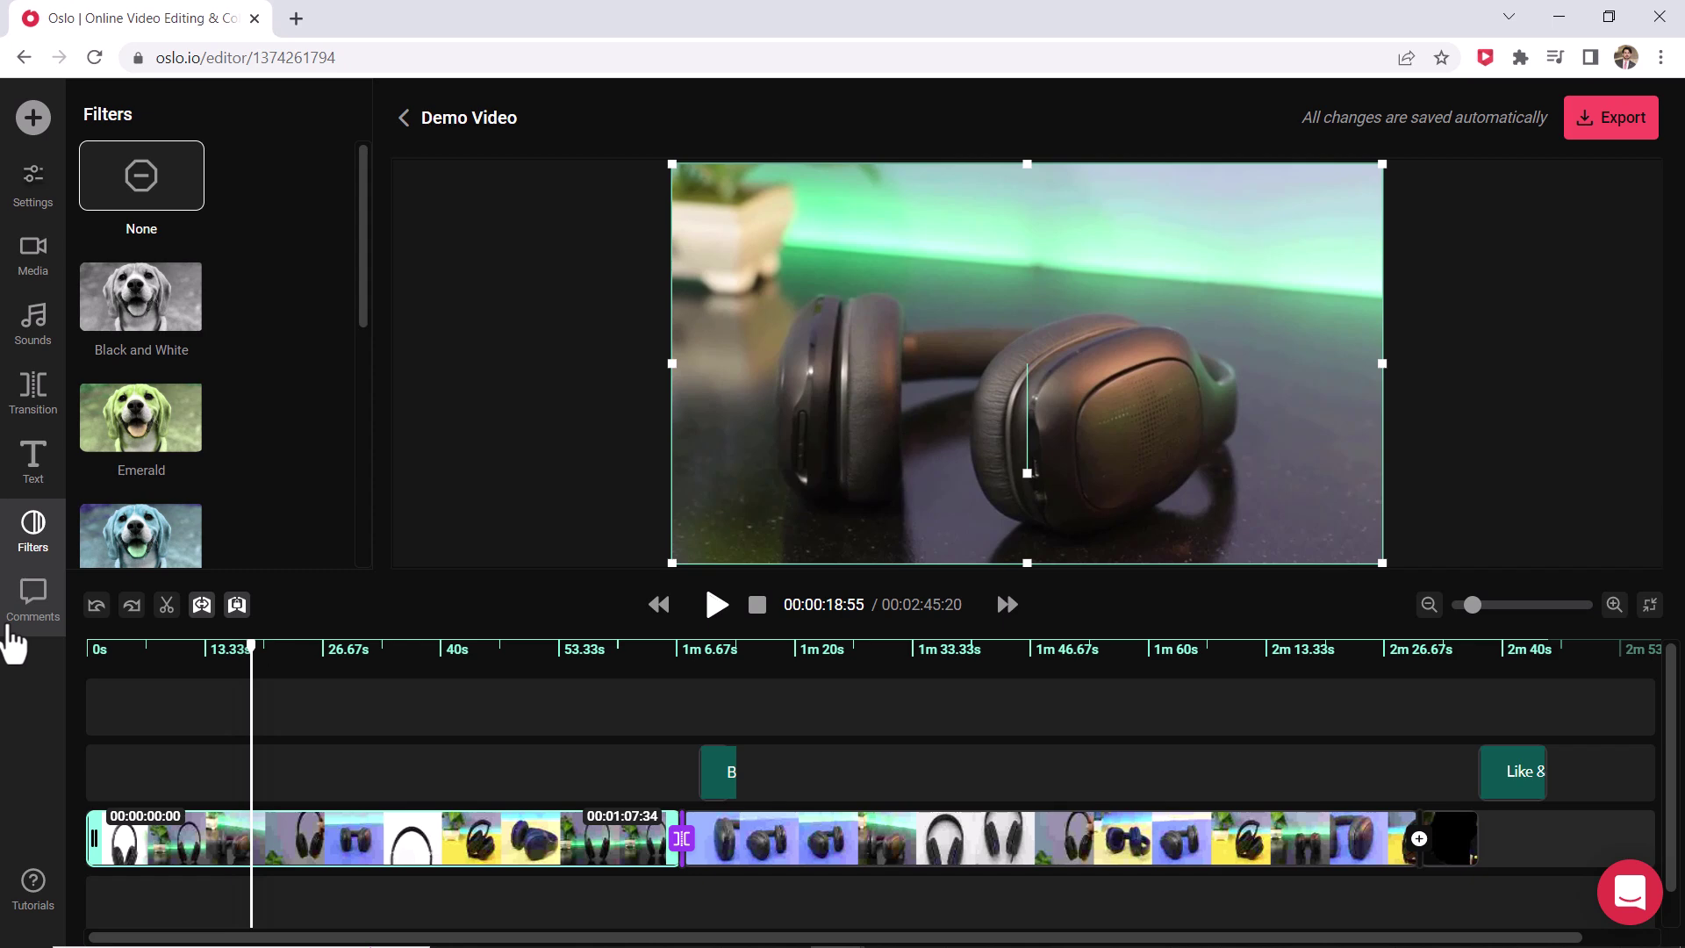
# Return to the Demo Project's video list, then open and close the Invite to Project dialog
pyautogui.click(405, 125)
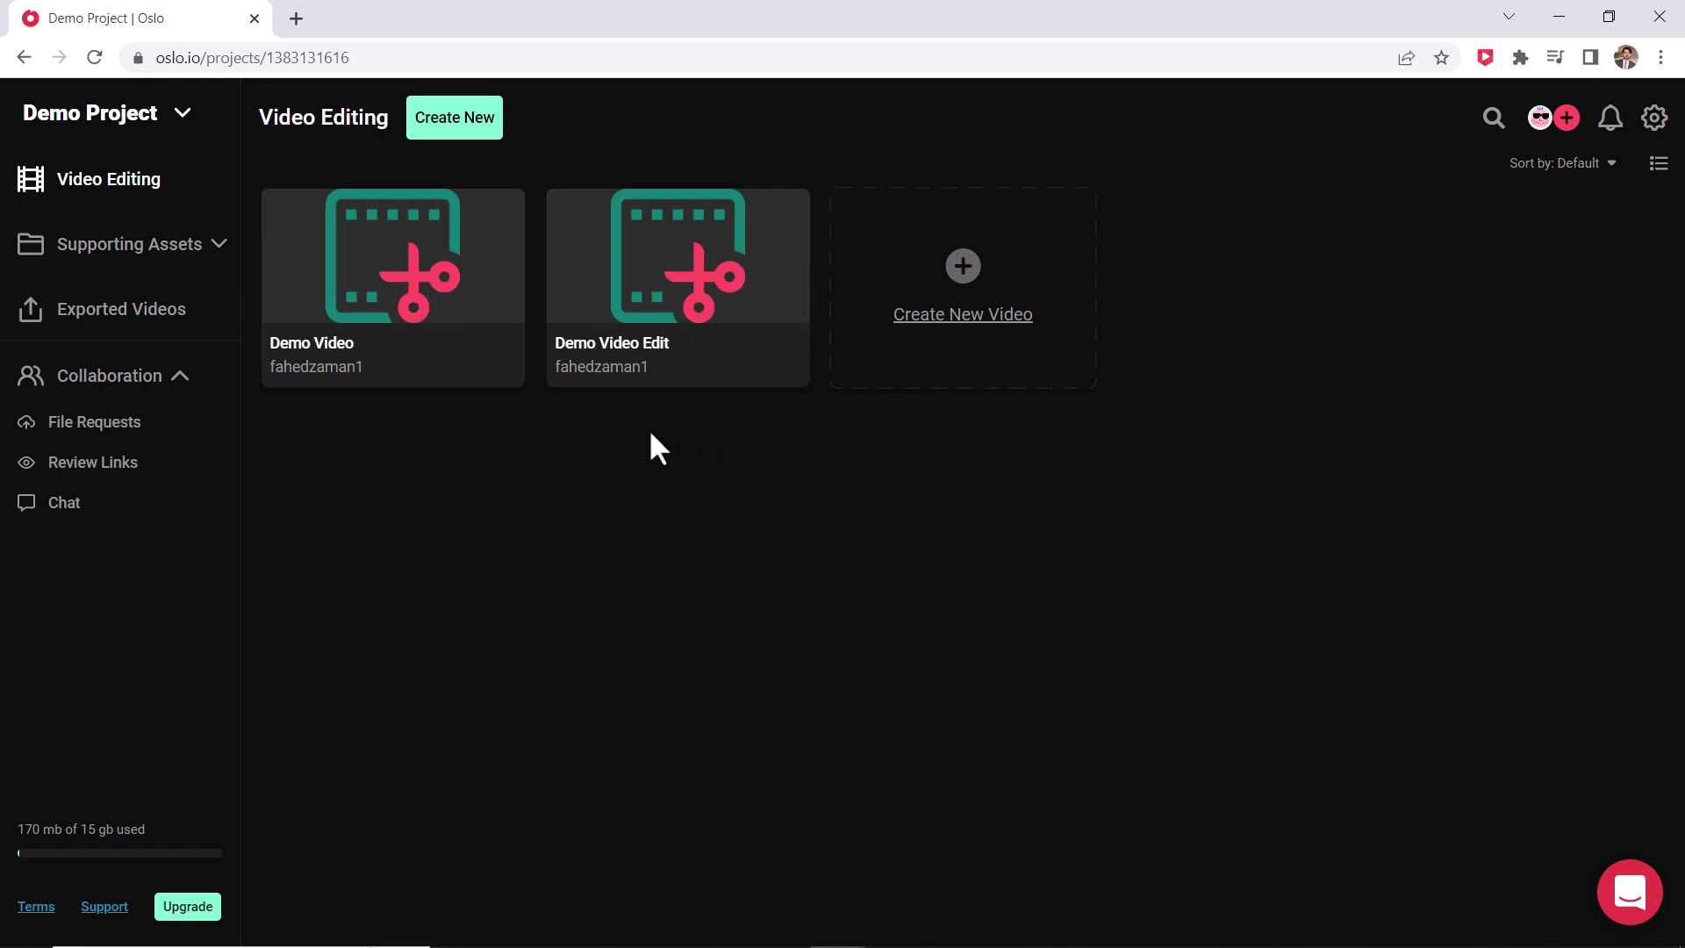
pyautogui.click(1564, 117)
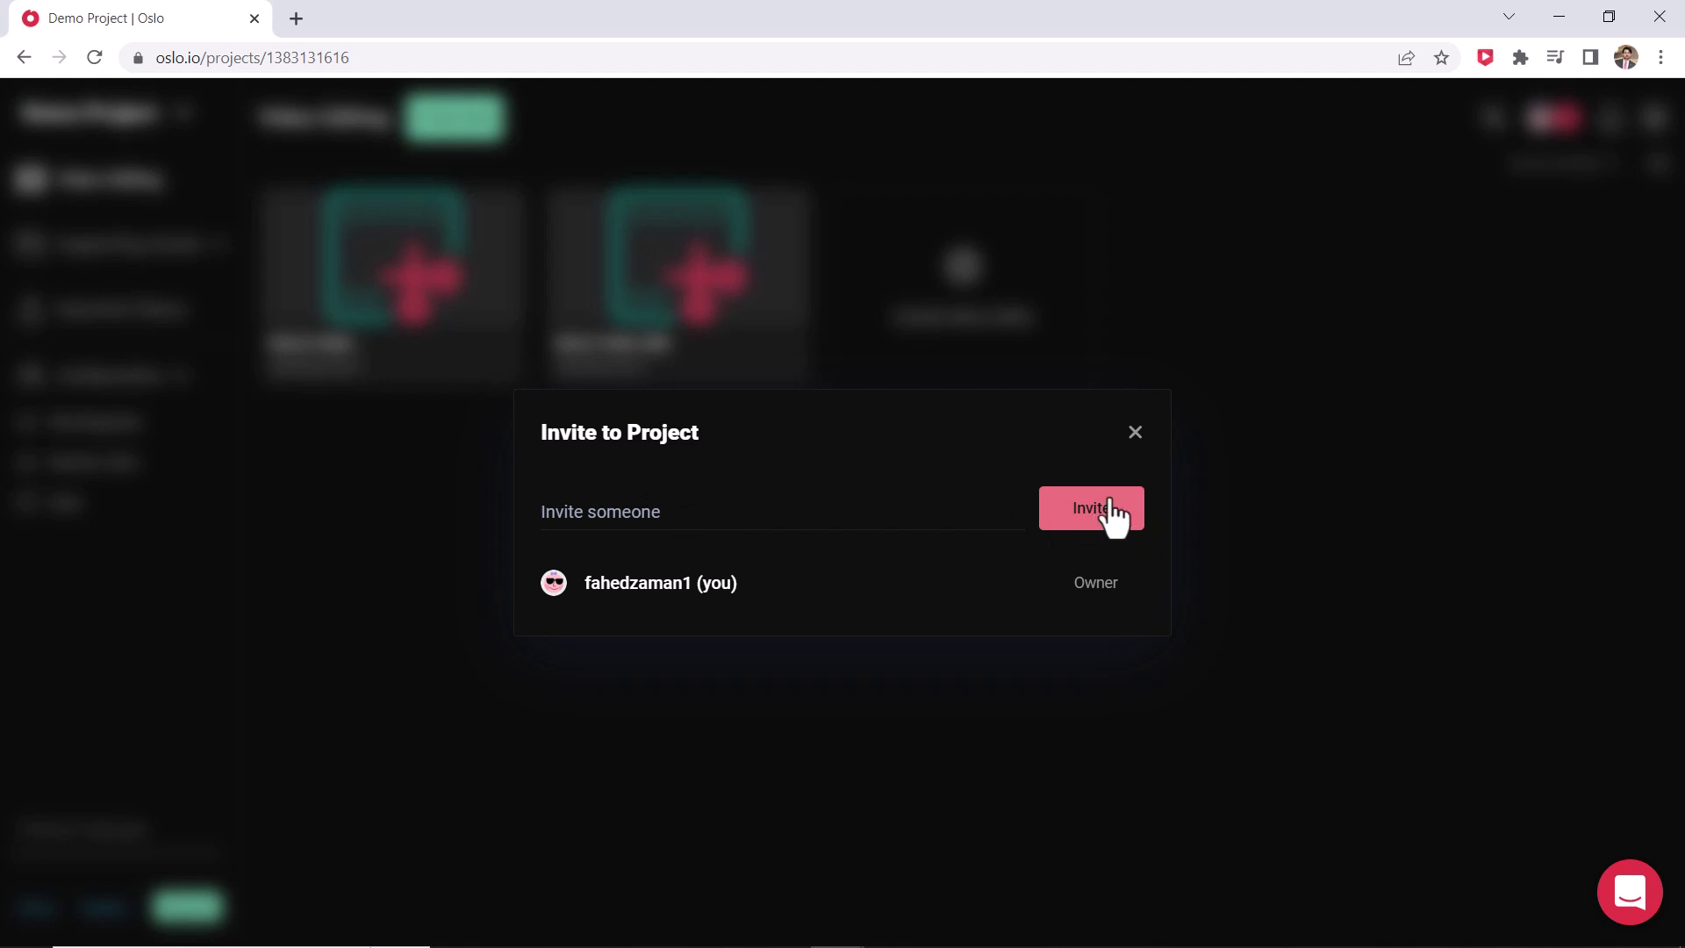
pyautogui.click(1135, 433)
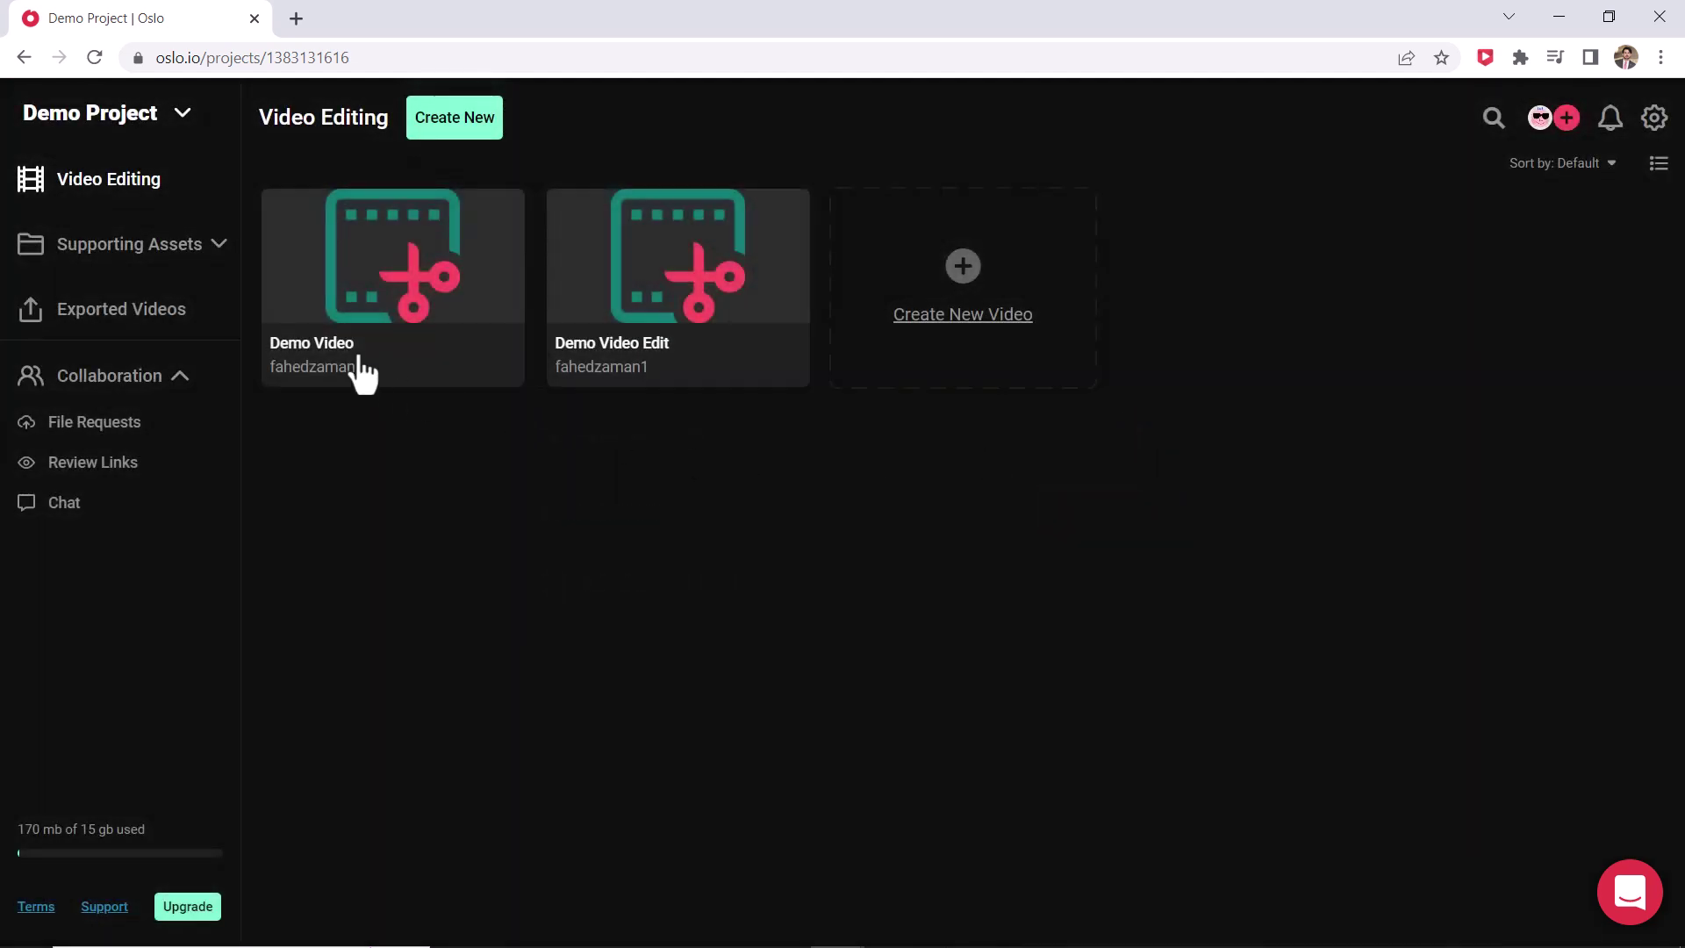
# Reopen Demo Video in the editor and put the playhead at about 1m55s
pyautogui.click(429, 352)
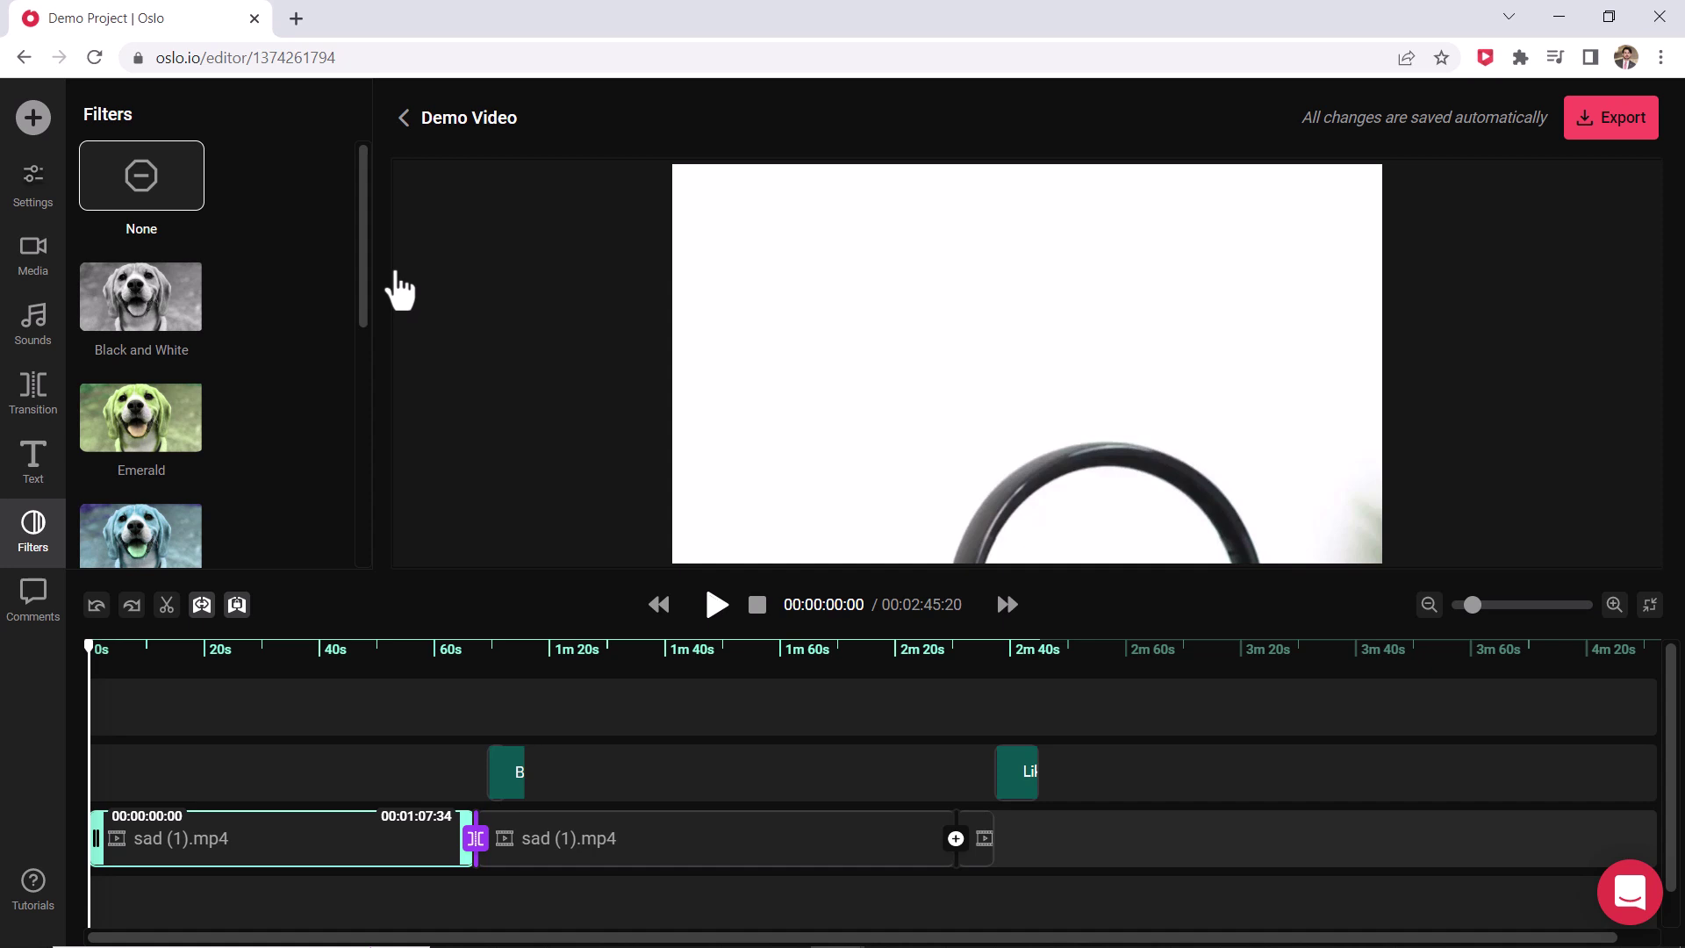
pyautogui.click(755, 672)
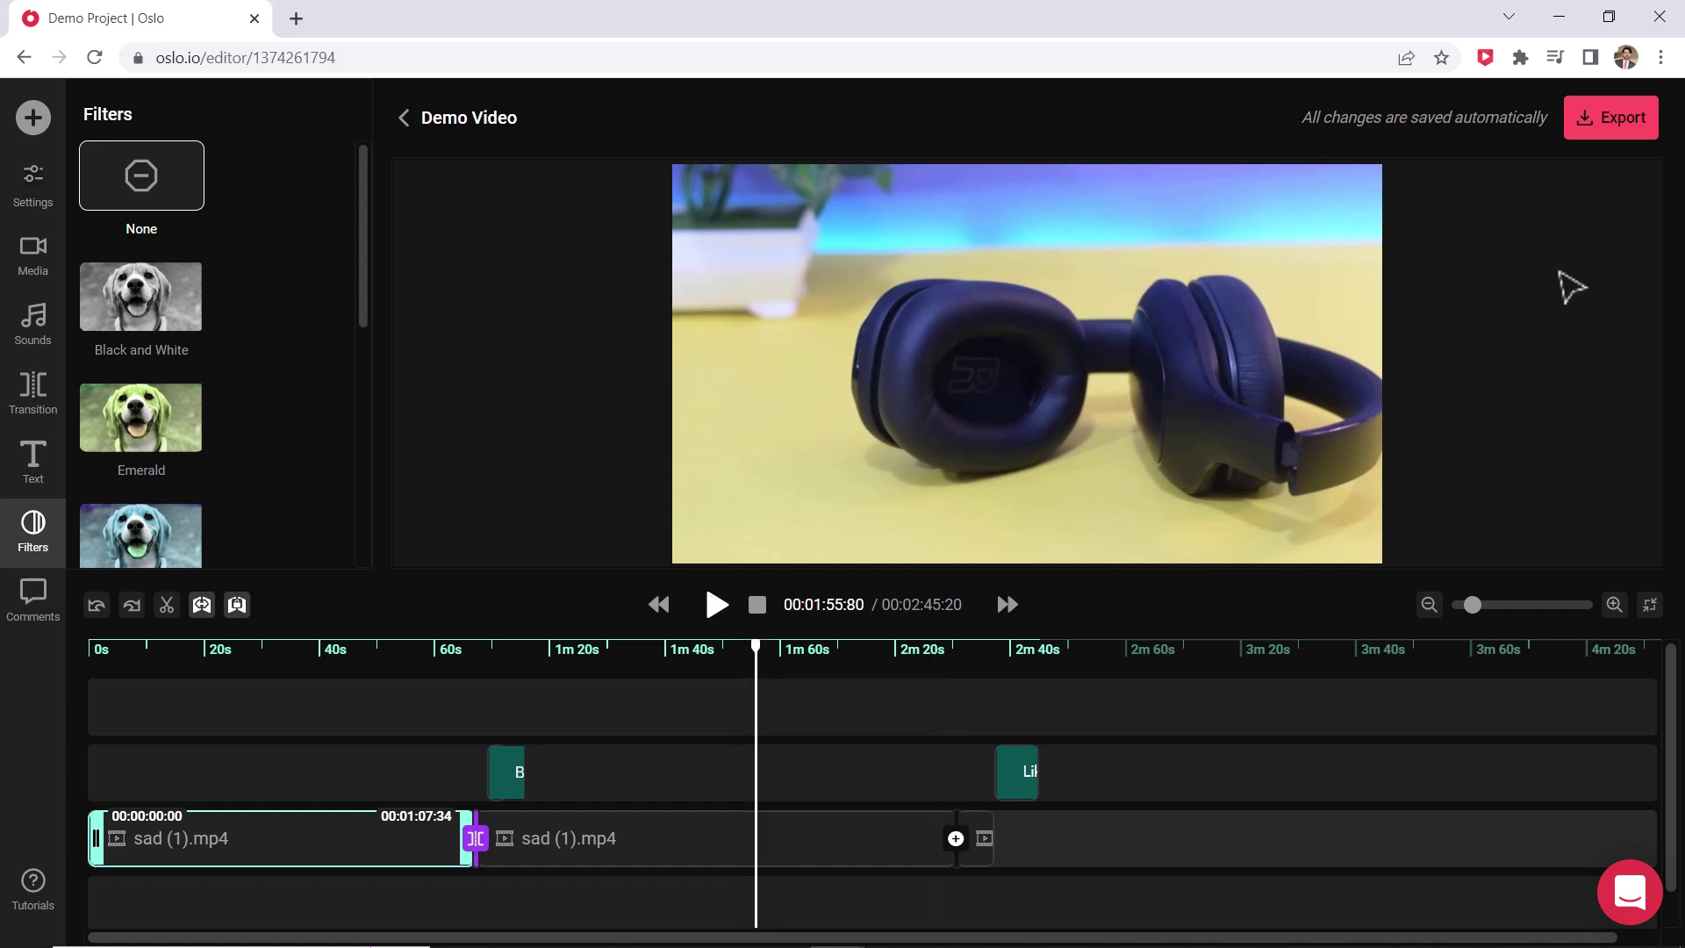
# Switch on 'Publish to YouTube when exported' in Export Settings, then close the dialog
pyautogui.click(1591, 121)
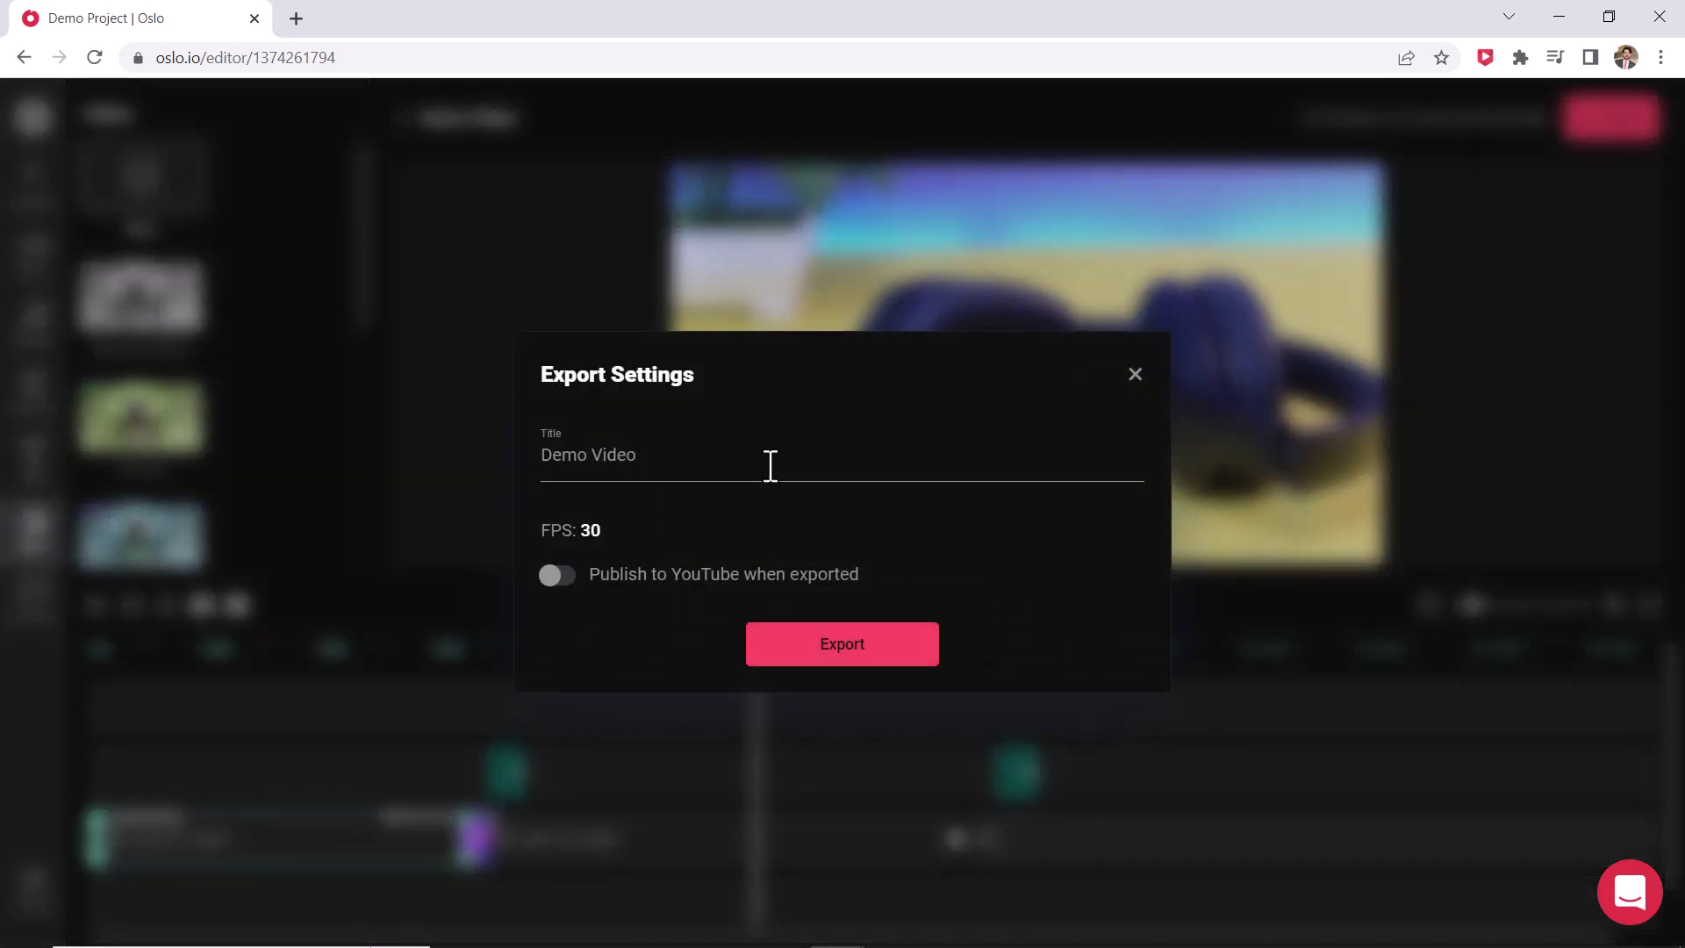
pyautogui.click(567, 580)
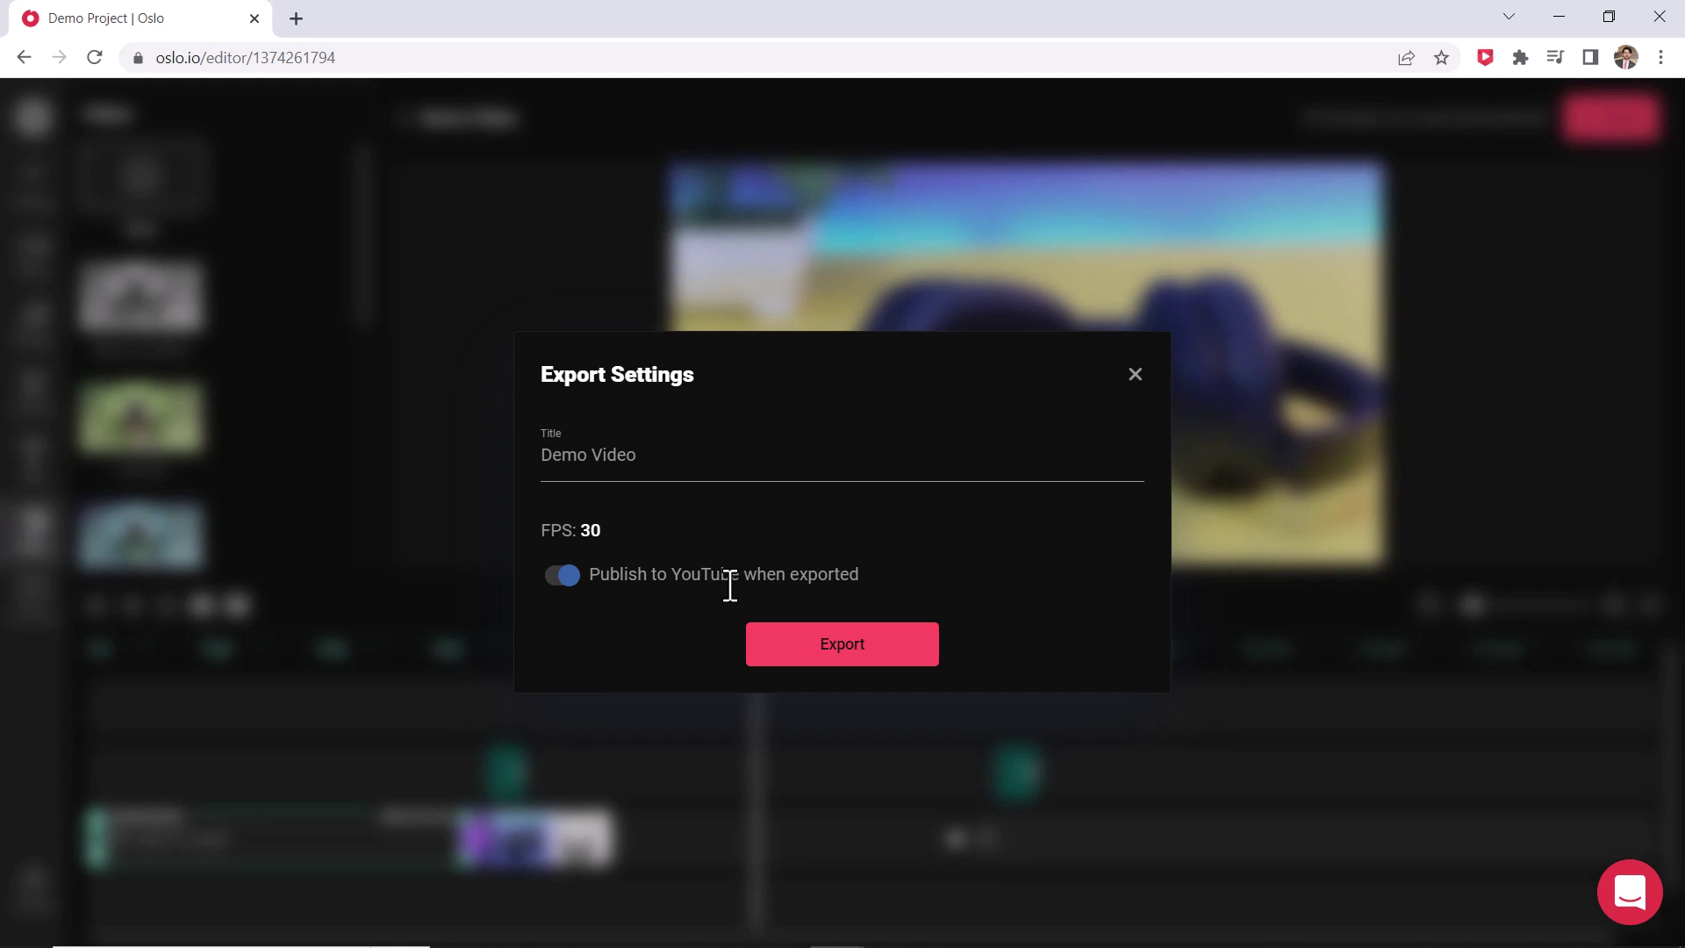
pyautogui.click(1135, 375)
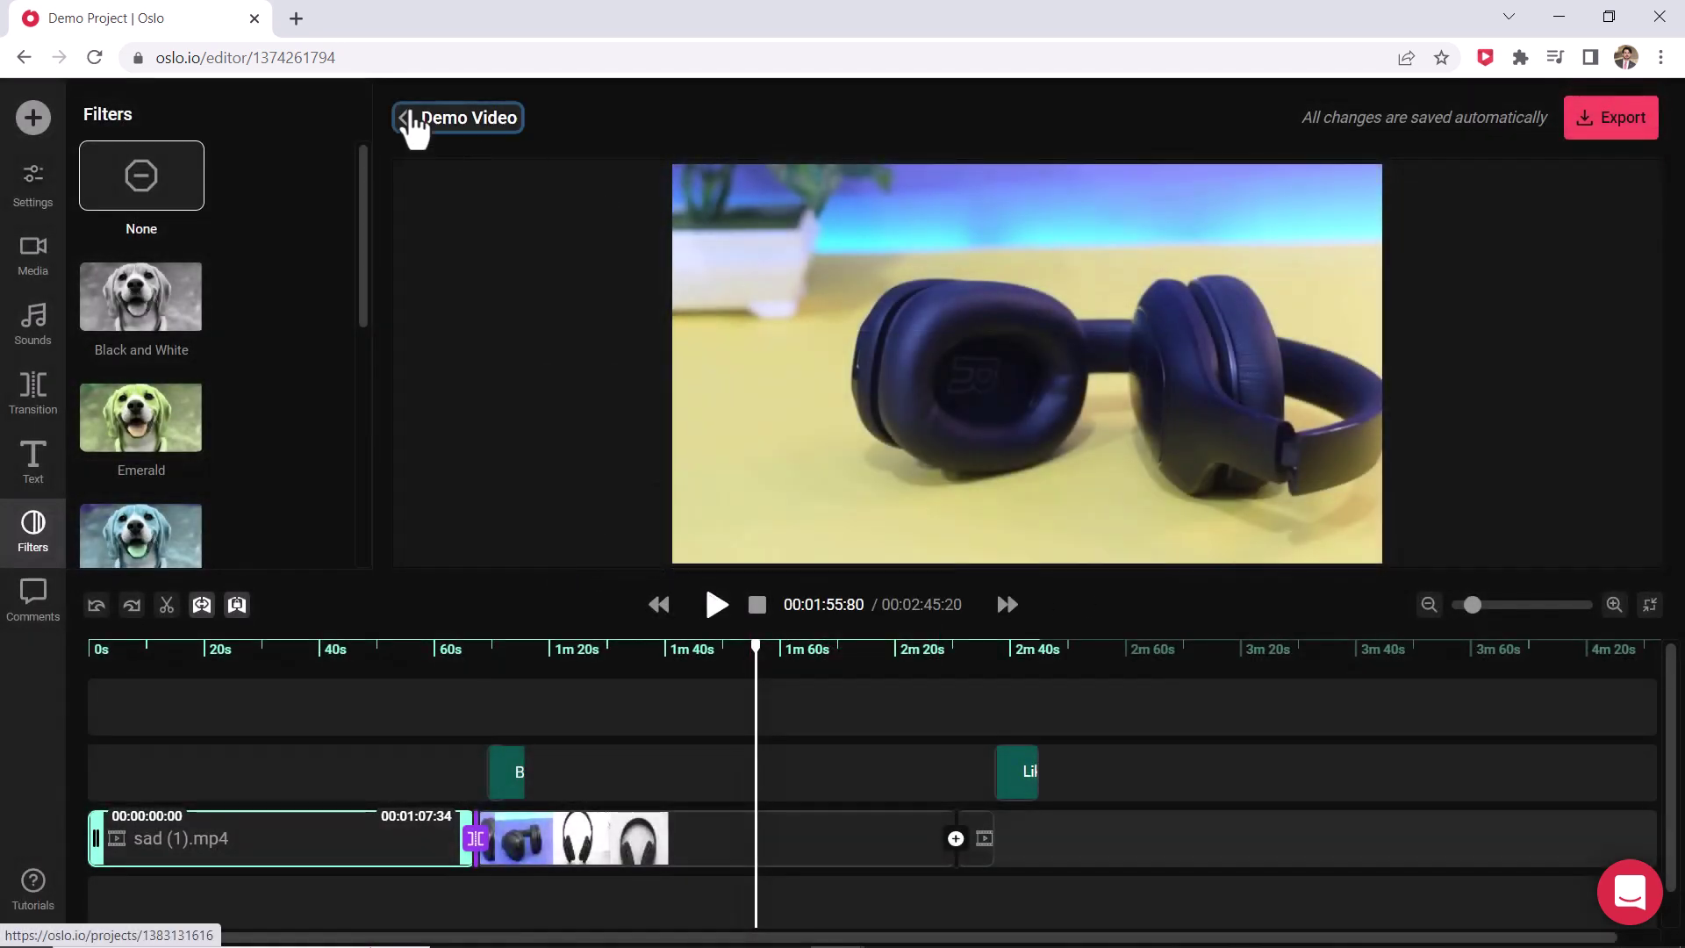
# From the project page, go to General Settings and start linking a Google account
pyautogui.click(409, 121)
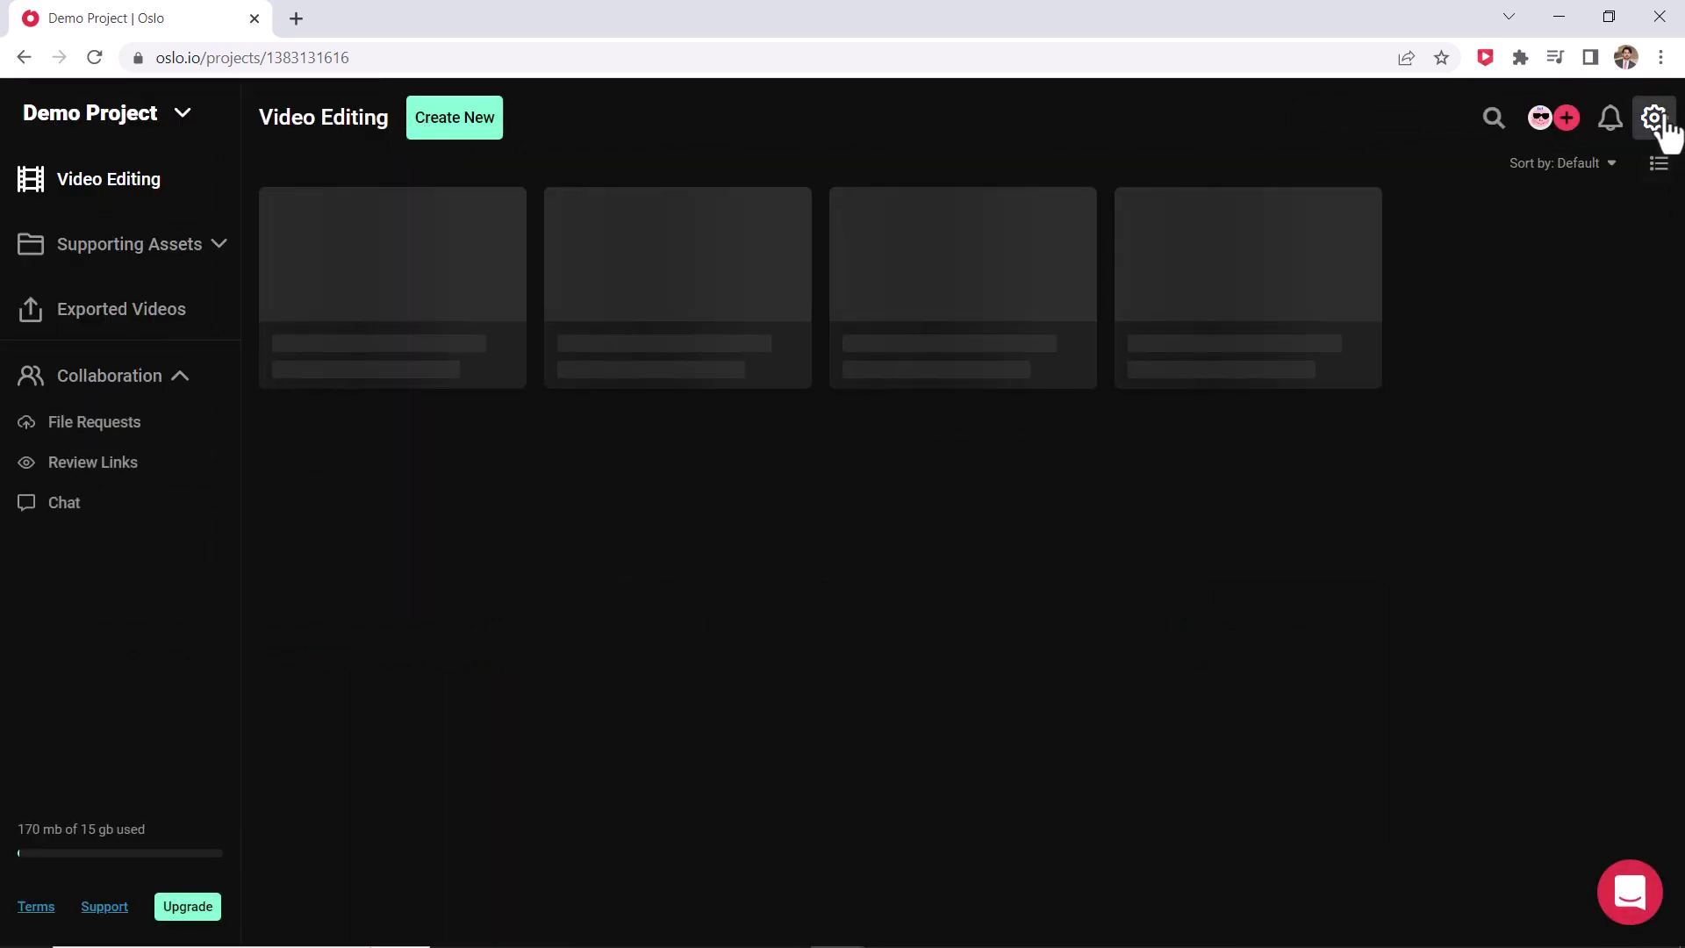
pyautogui.click(1659, 121)
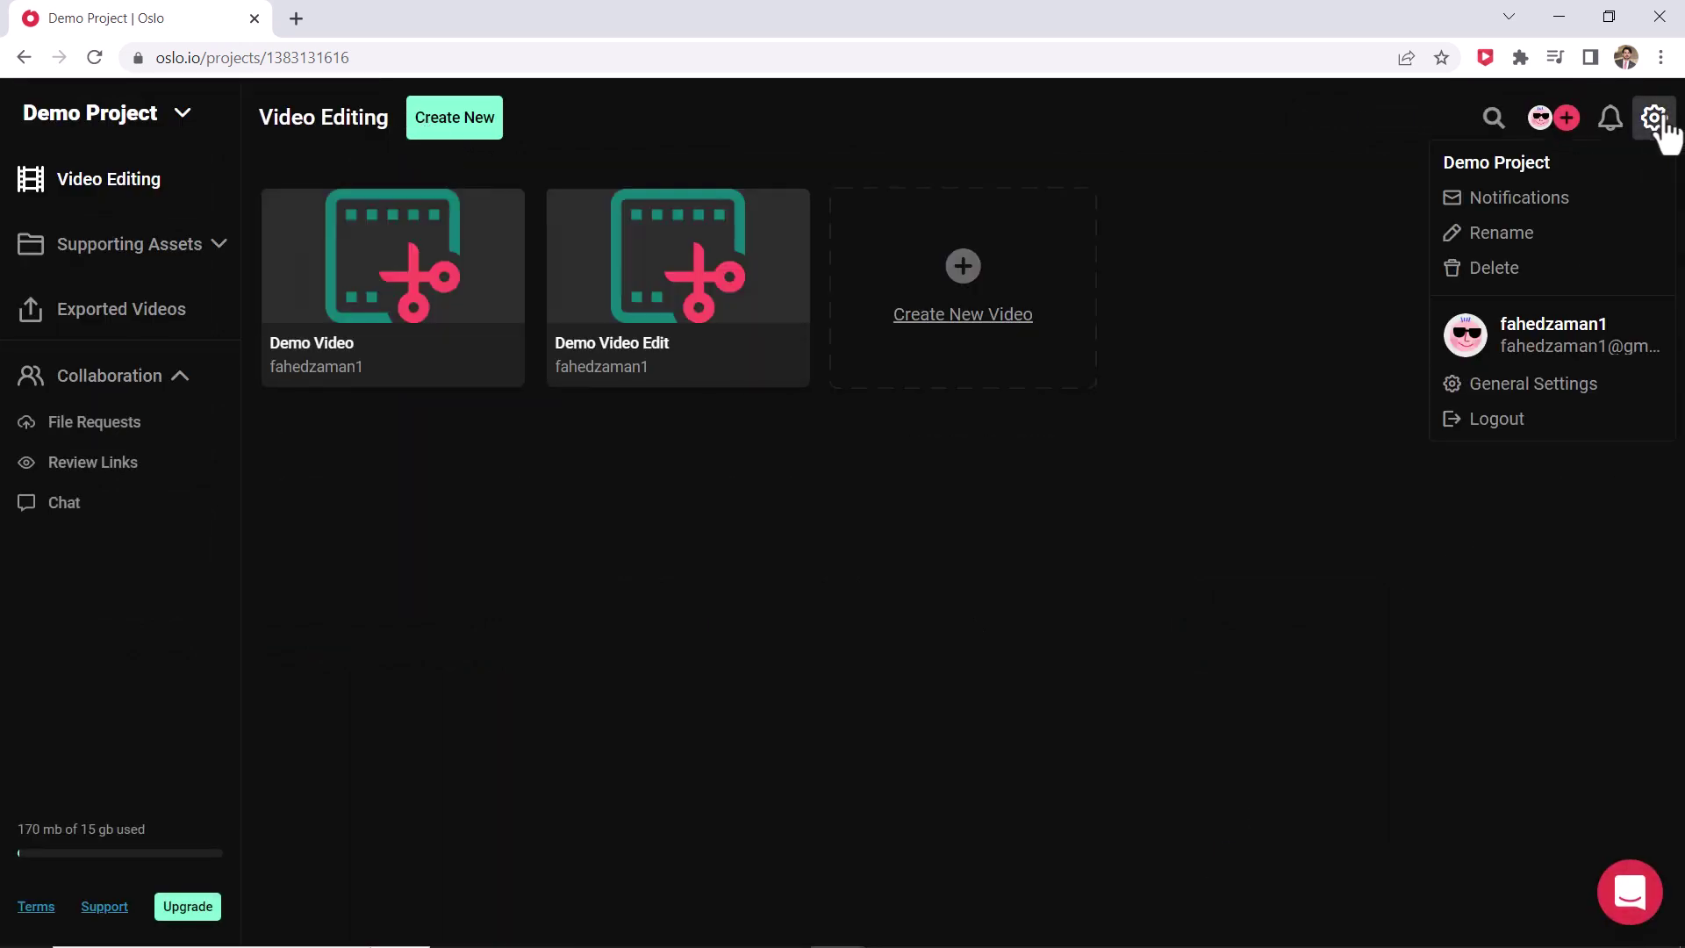
pyautogui.click(1577, 387)
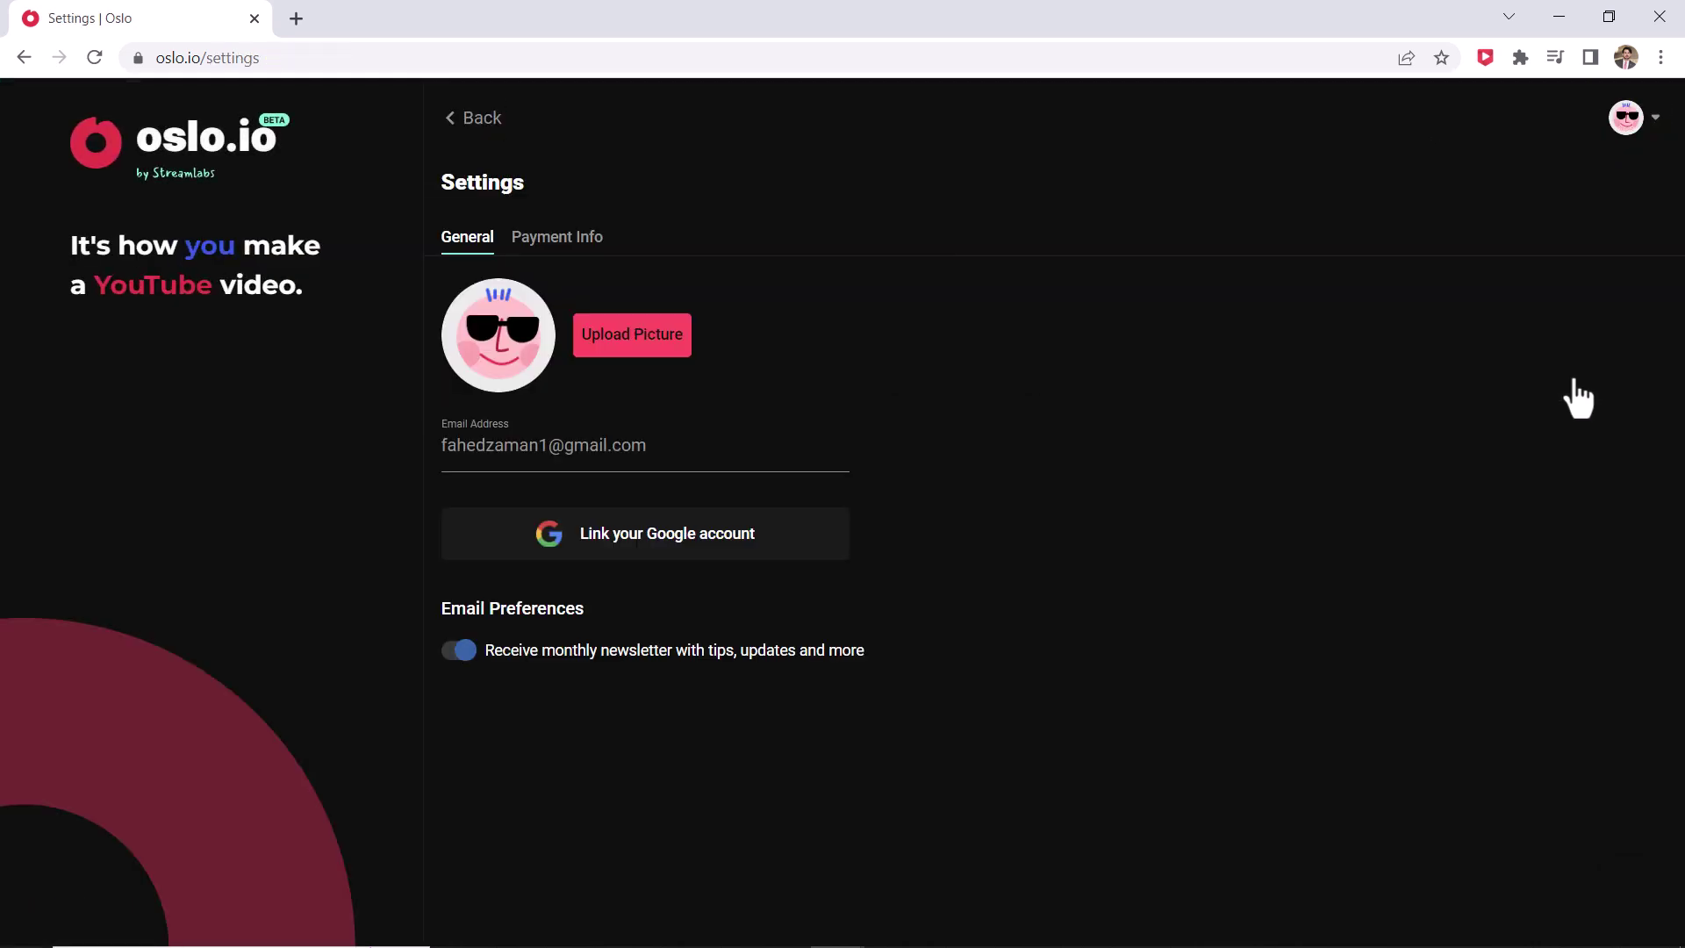
pyautogui.click(725, 544)
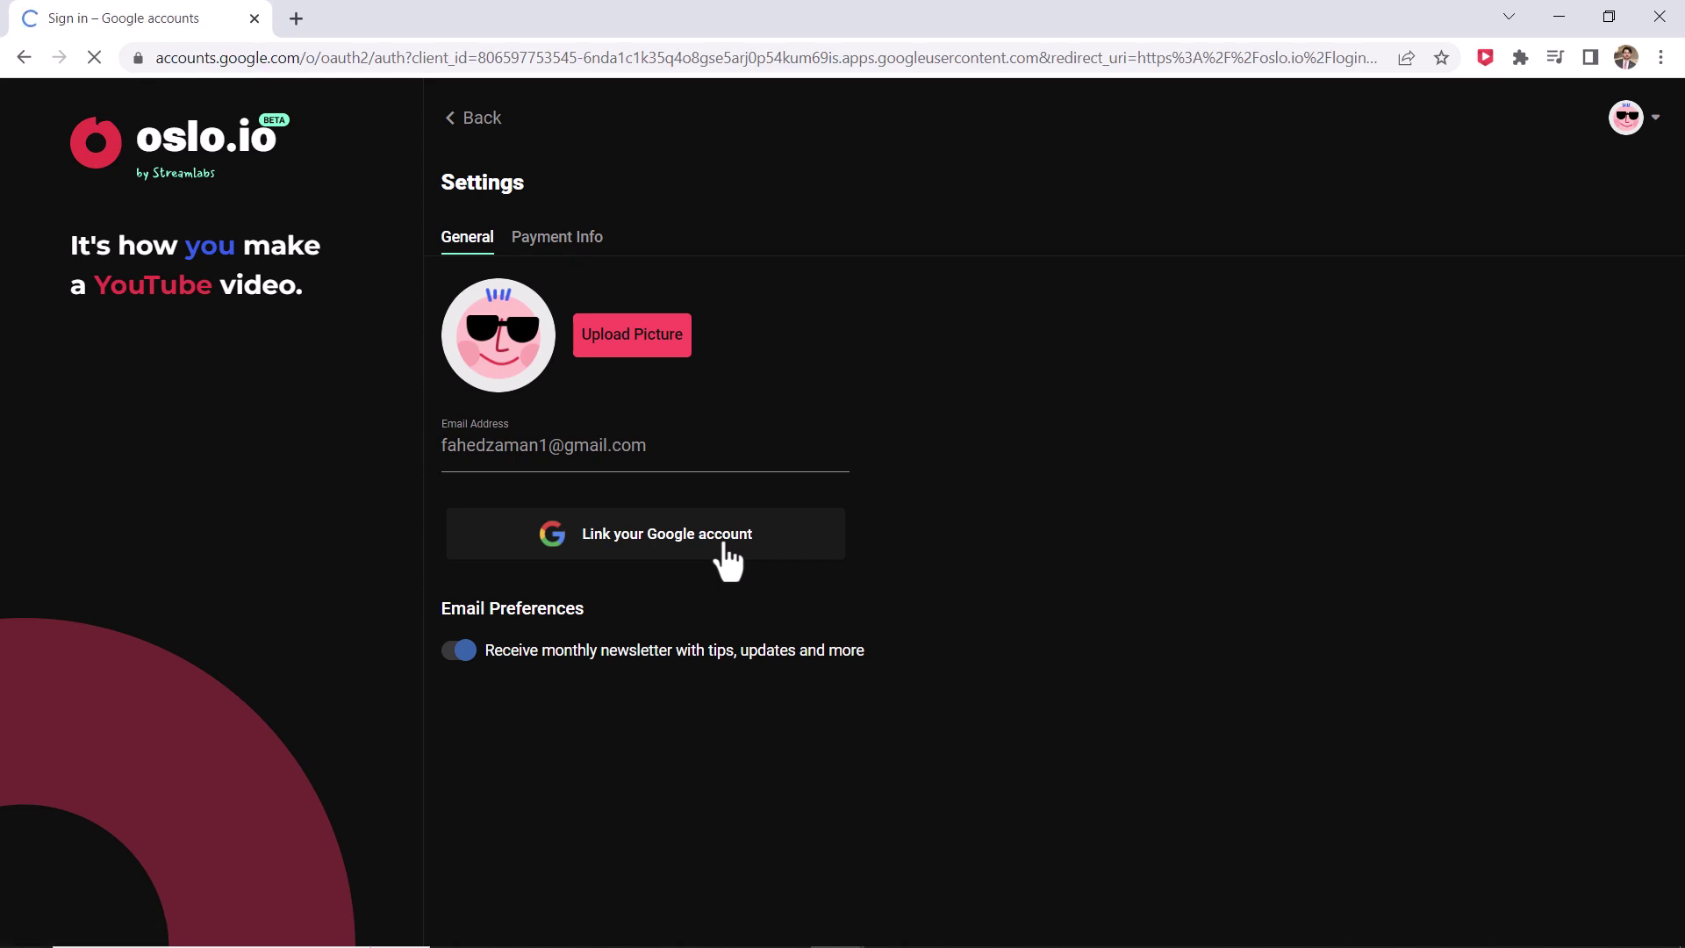